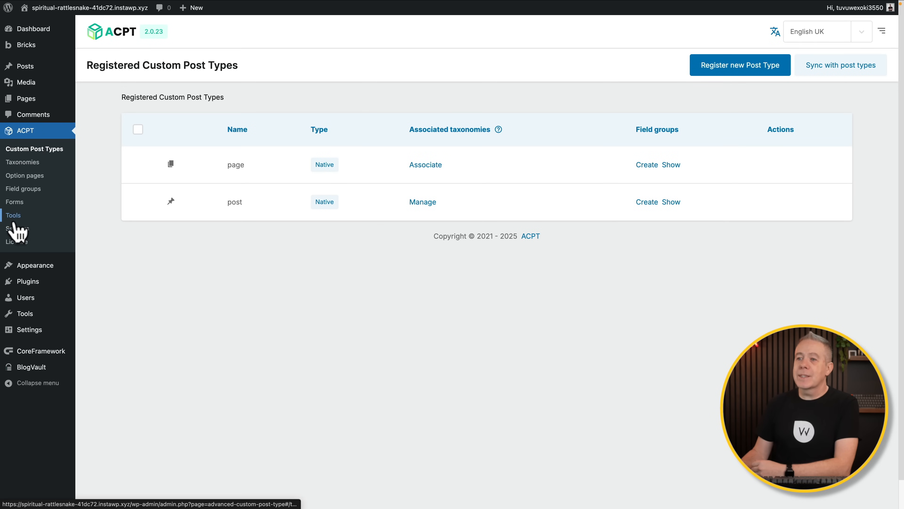
Look over the ACPT plugin's general settings and go back to the list of registered custom post types.
click(16, 228)
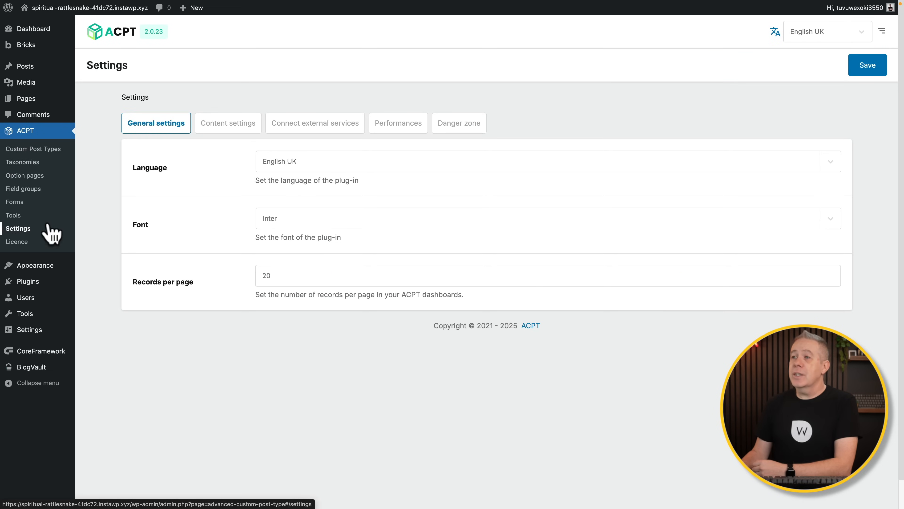
click(230, 139)
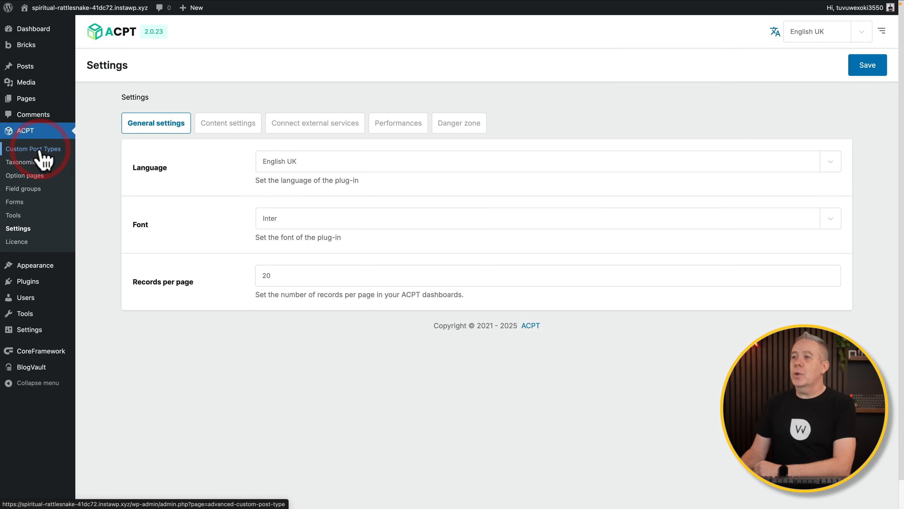
click(40, 151)
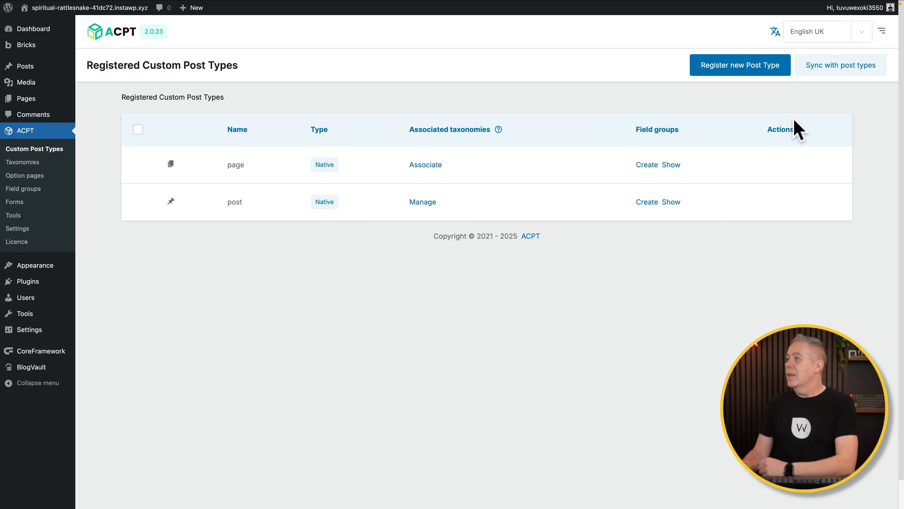
Start registering a new custom post type with post name event, singular label Event and plural label Events.
click(757, 72)
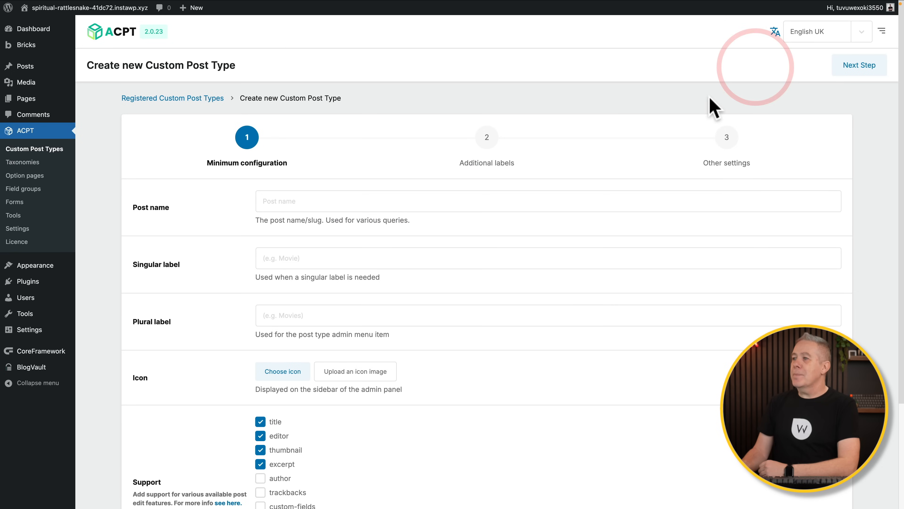
scroll(590, 287, down, 1)
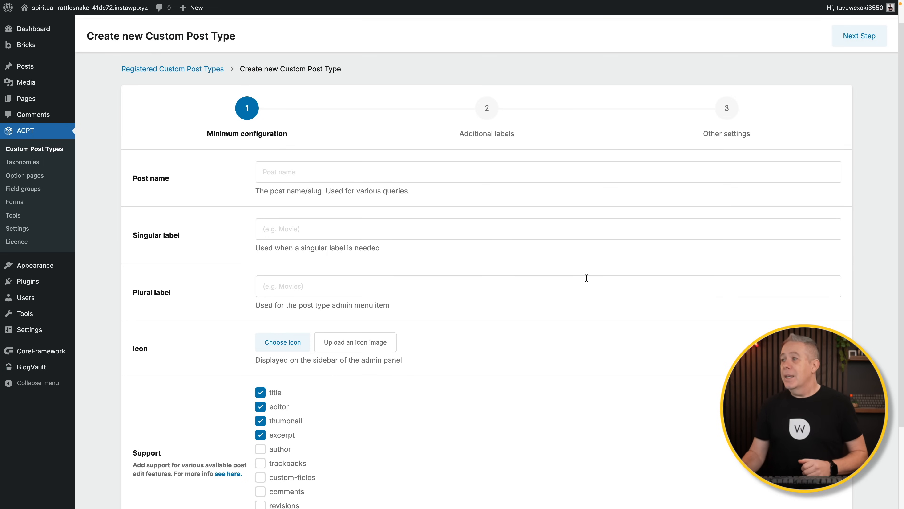
scroll(587, 278, down, 1)
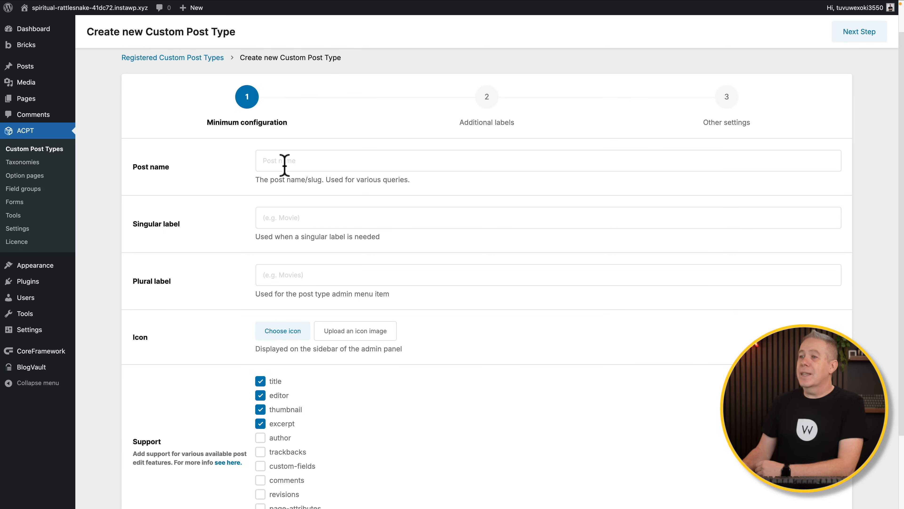
drag(178, 178, 143, 170)
click(170, 167)
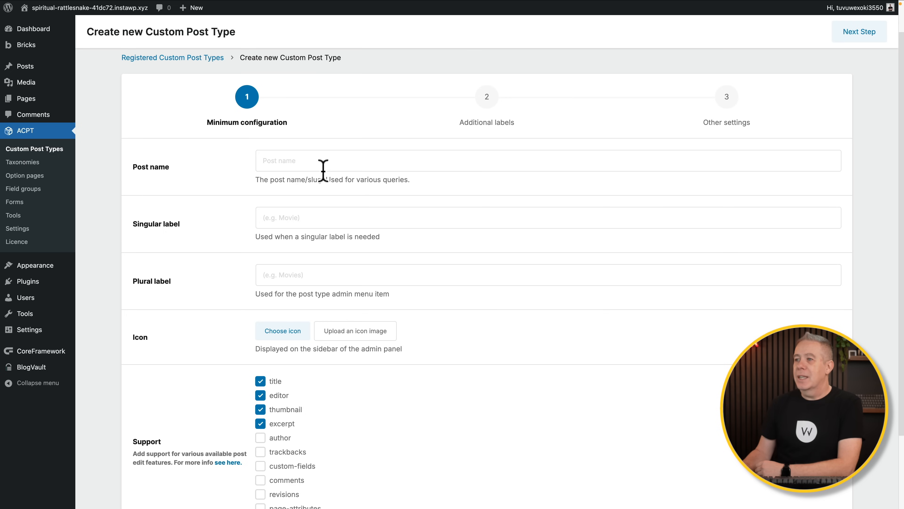
click(280, 162)
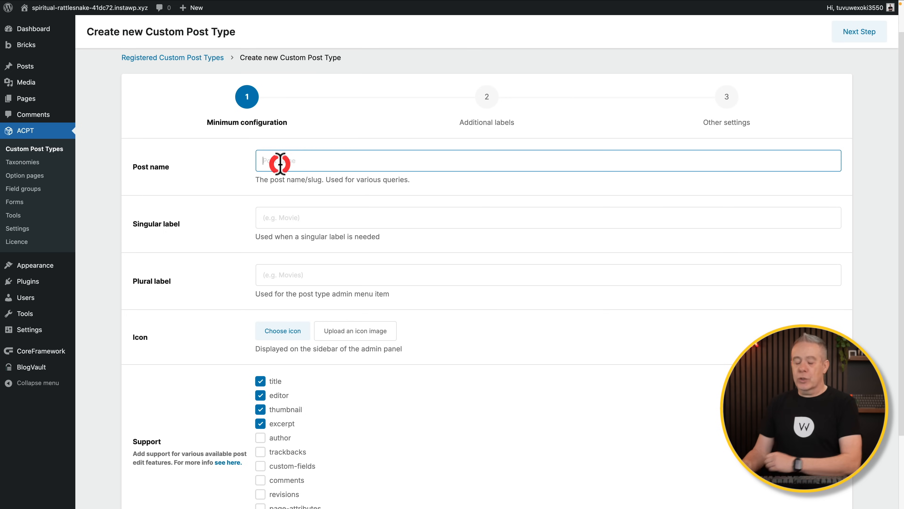
text(event)
click(287, 214)
text(Event)
click(272, 273)
text(Events)
Assign the calendar Dashicon as the new post type's icon.
scroll(210, 352, down, 3)
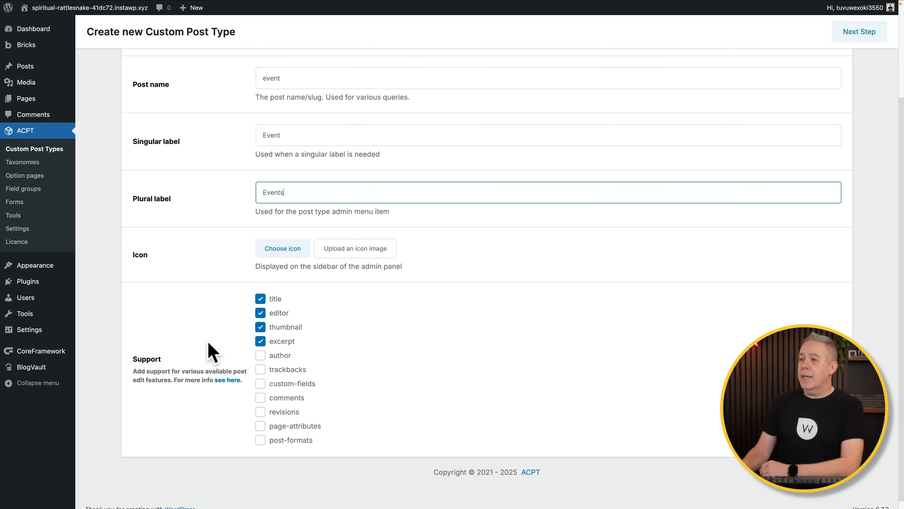
click(280, 239)
scroll(430, 313, down, 3)
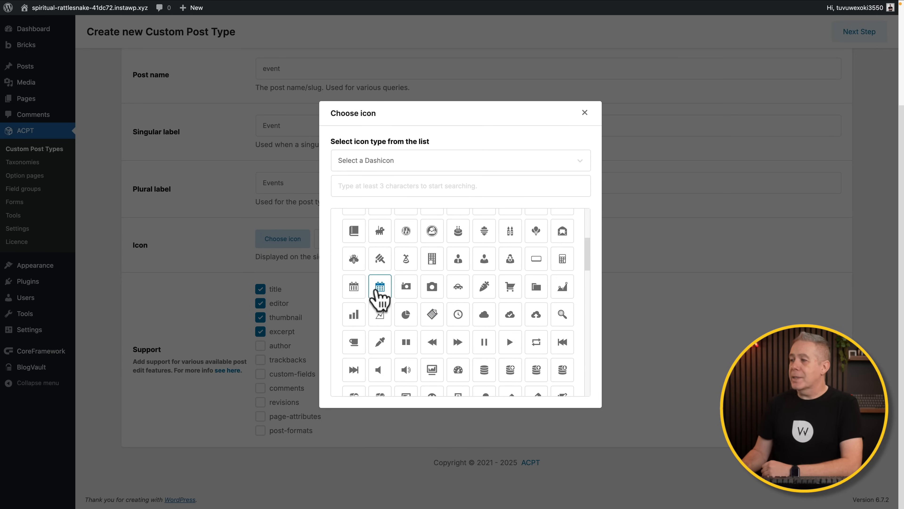
click(378, 288)
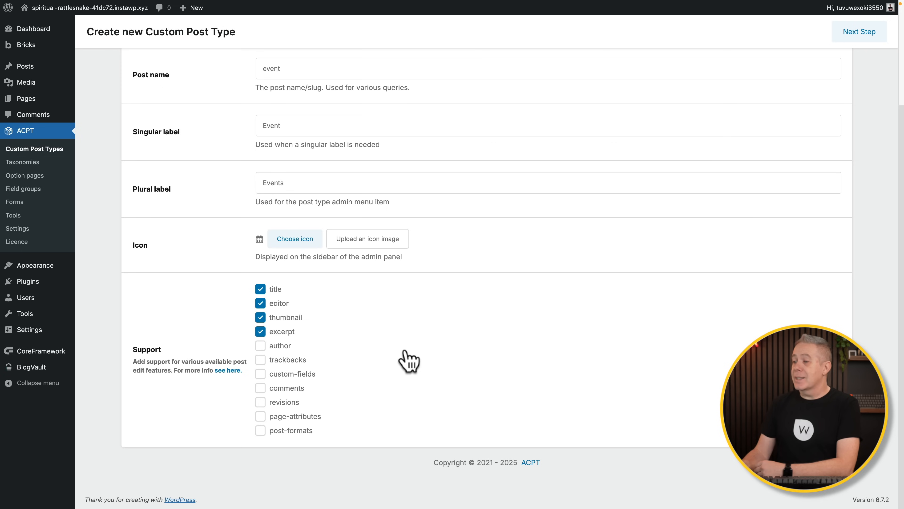
scroll(408, 356, up, 4)
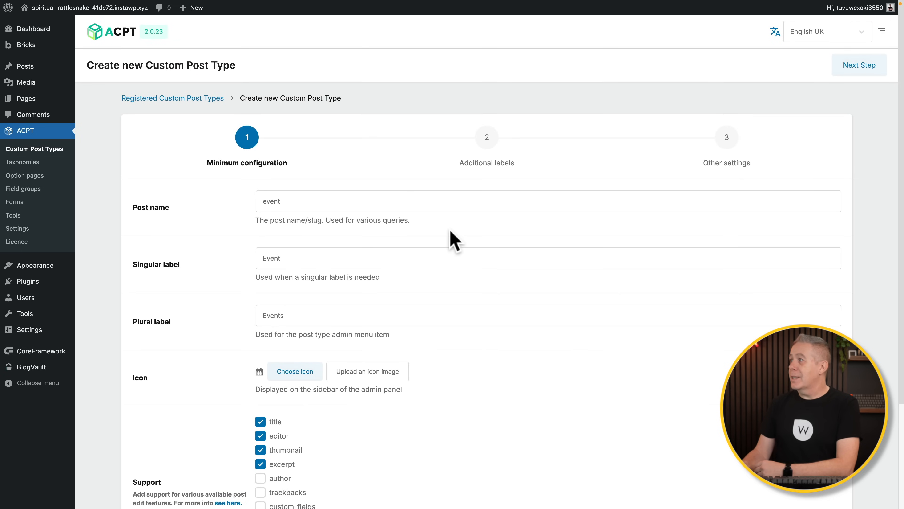
Review the additional labels of the event post type, accept the defaults and proceed to the other settings.
click(853, 65)
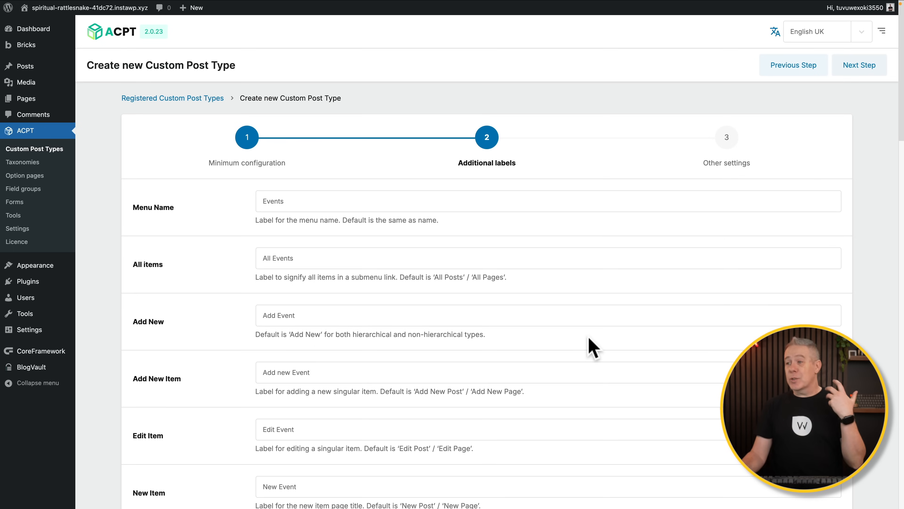
scroll(593, 347, down, 10)
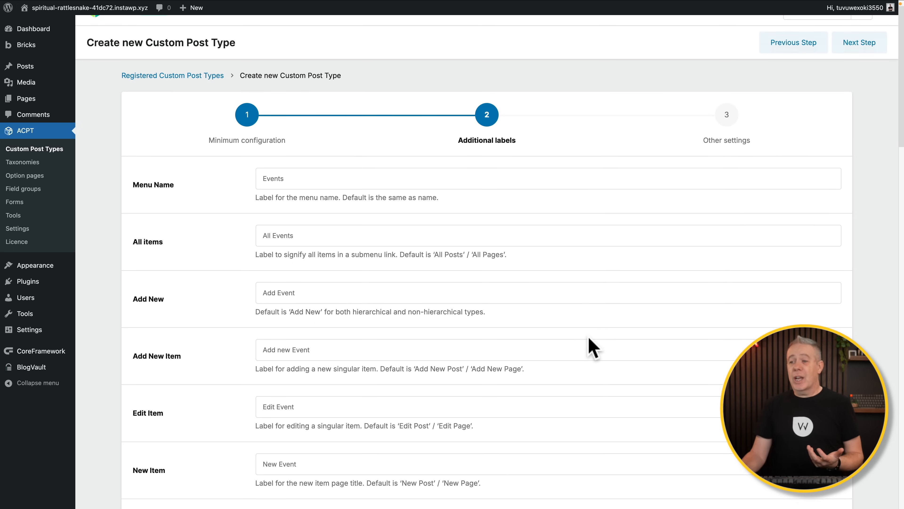
scroll(593, 347, down, 10)
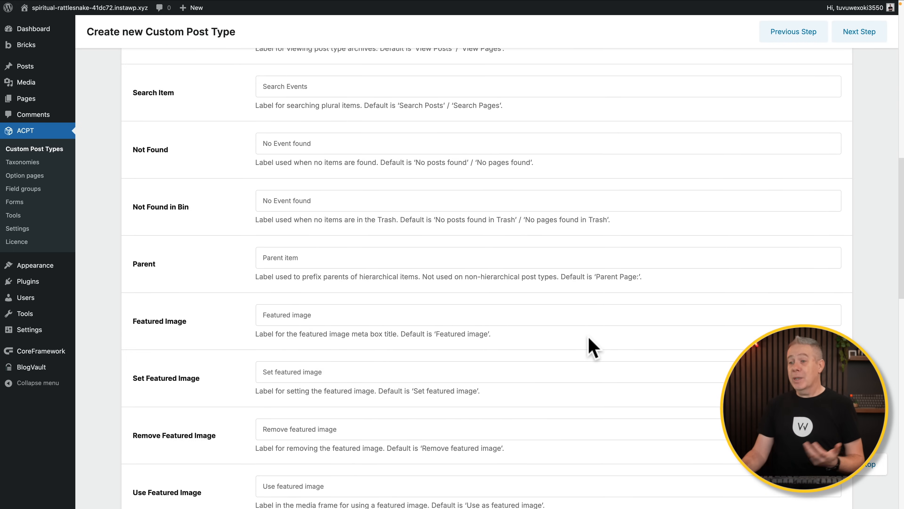
scroll(592, 347, down, 10)
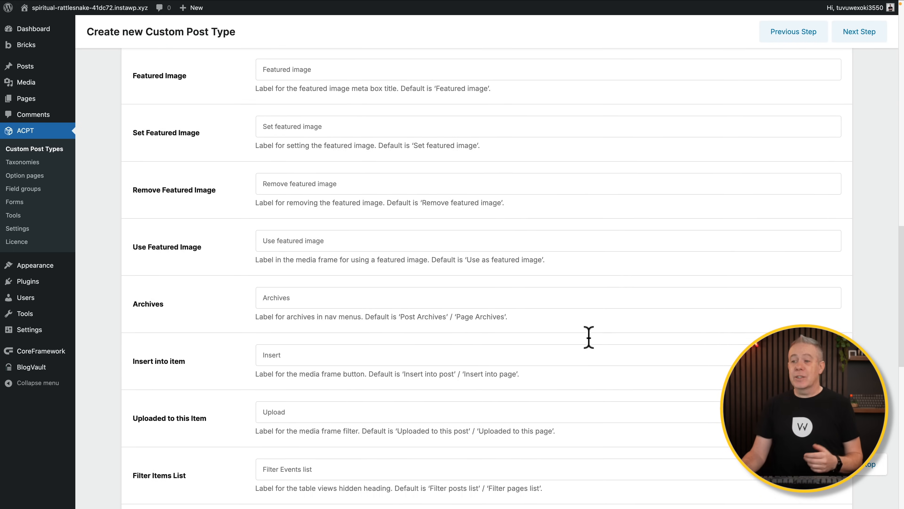
scroll(591, 342, down, 8)
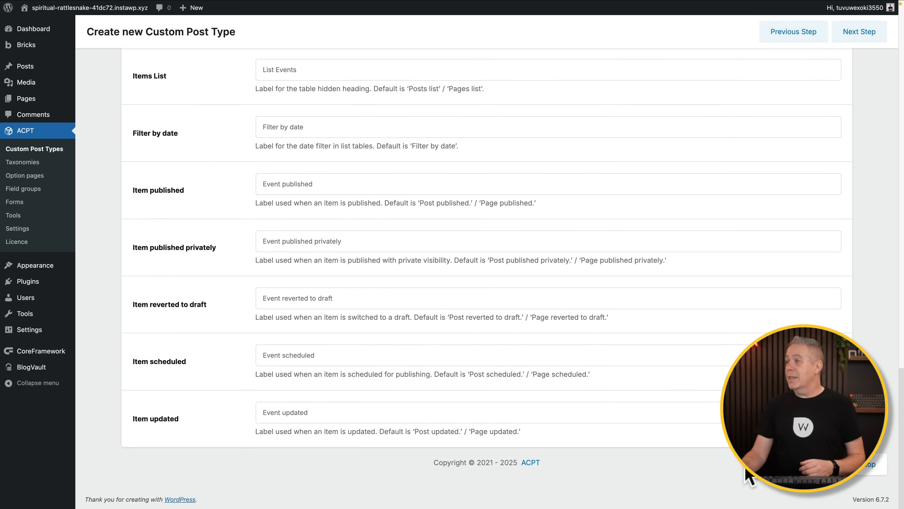
click(873, 463)
click(858, 69)
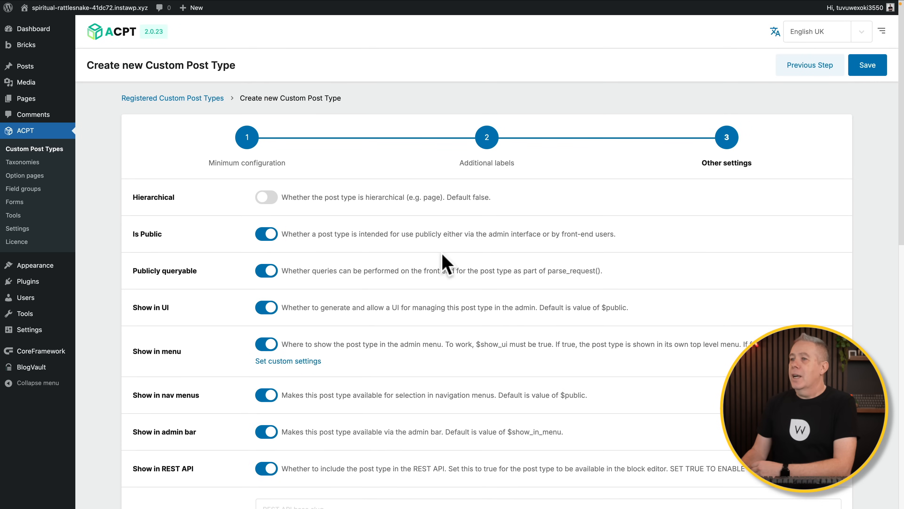
Make the event post type hierarchical and set its admin menu position to Before Posts.
click(271, 197)
scroll(234, 252, down, 2)
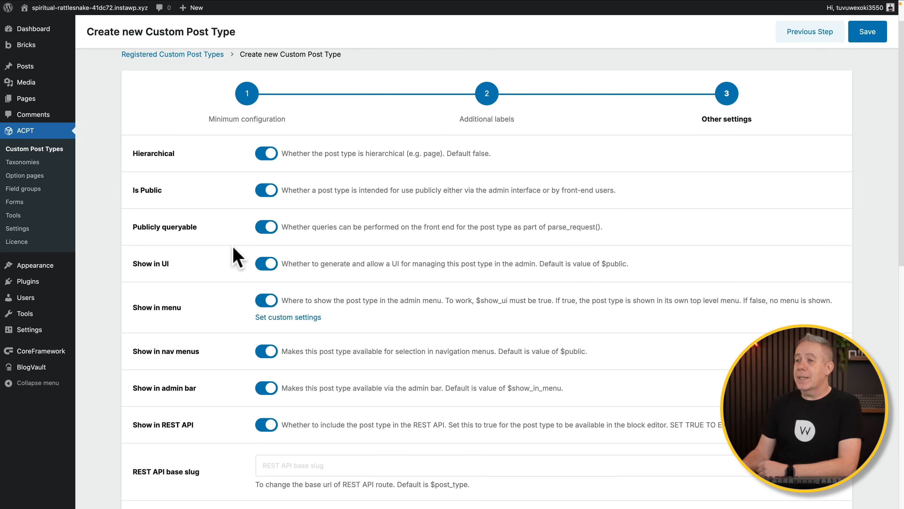
scroll(236, 256, down, 1)
scroll(237, 257, down, 1)
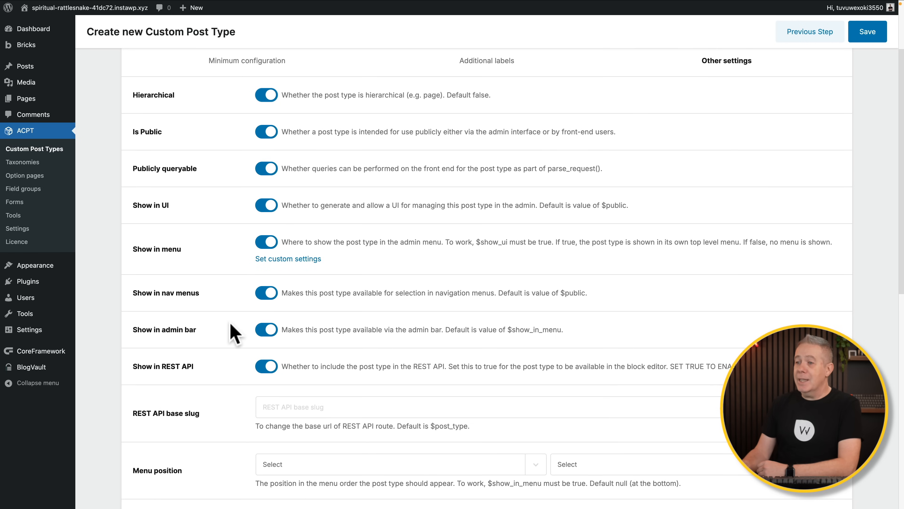
scroll(228, 367, down, 5)
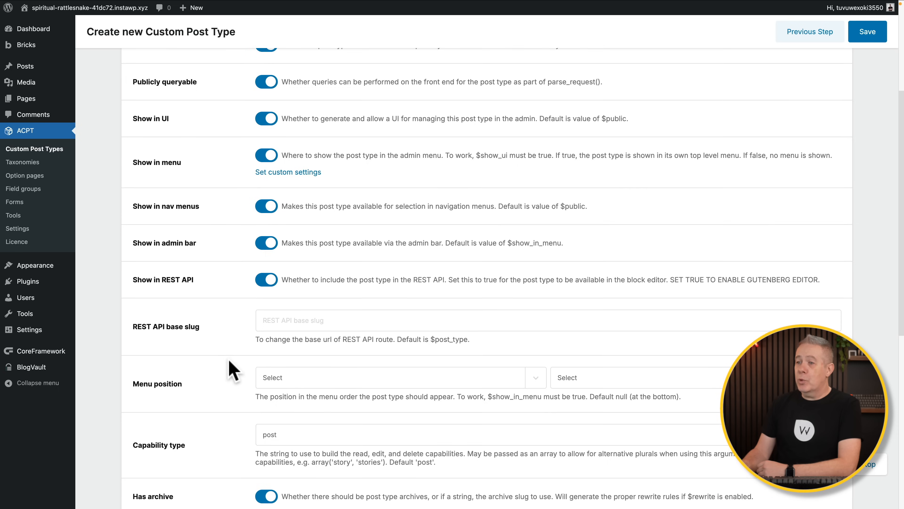
scroll(229, 360, down, 3)
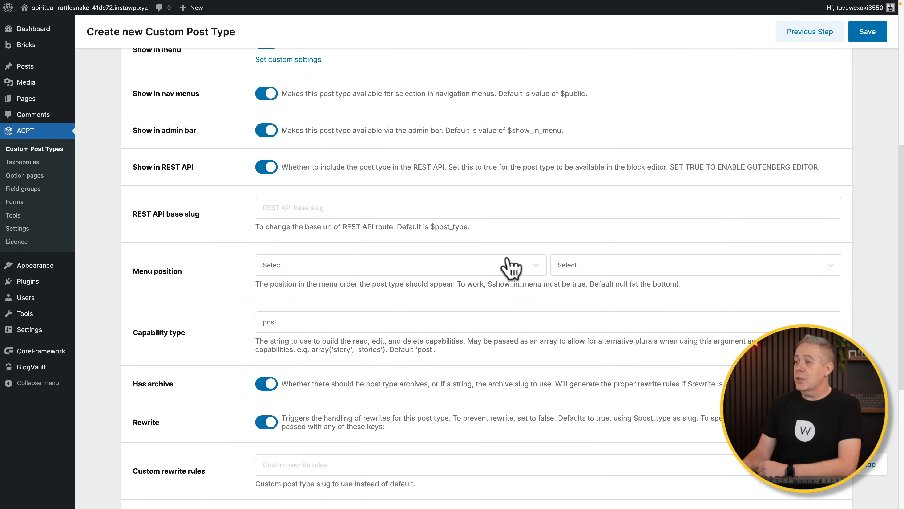
click(536, 264)
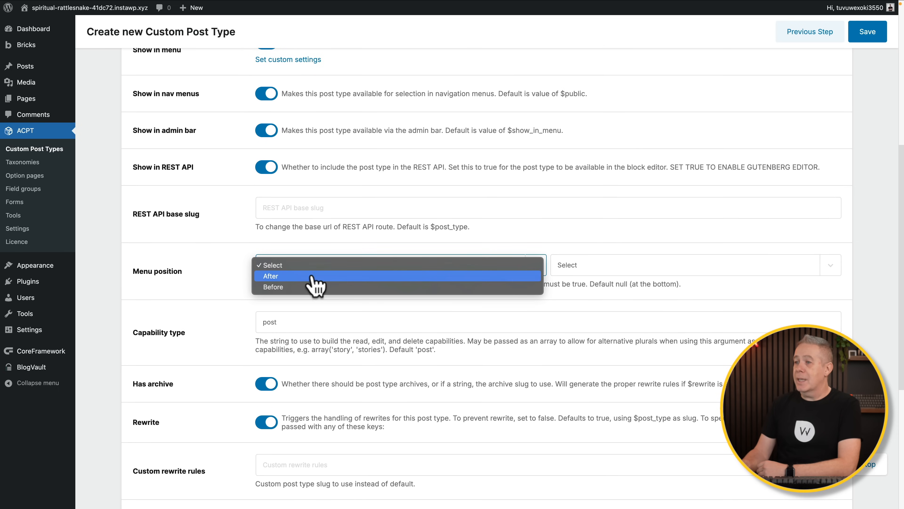
click(292, 287)
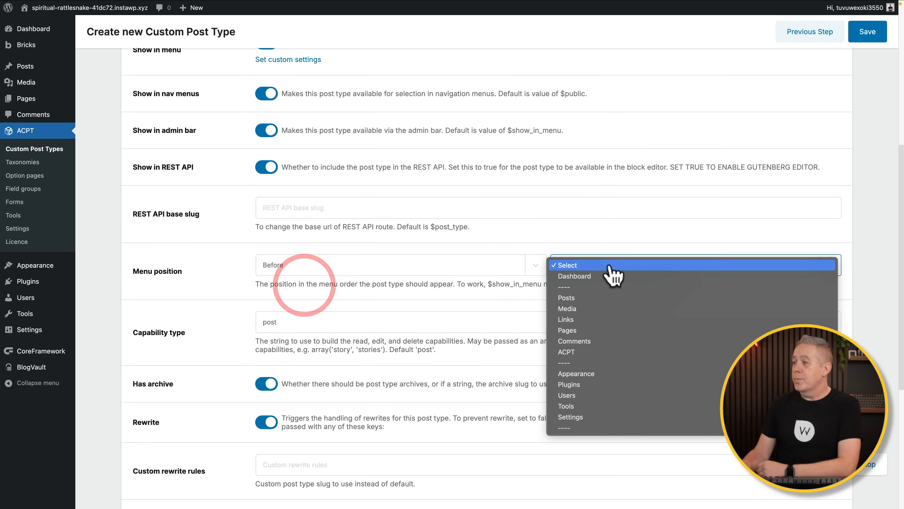
click(587, 296)
scroll(322, 275, down, 2)
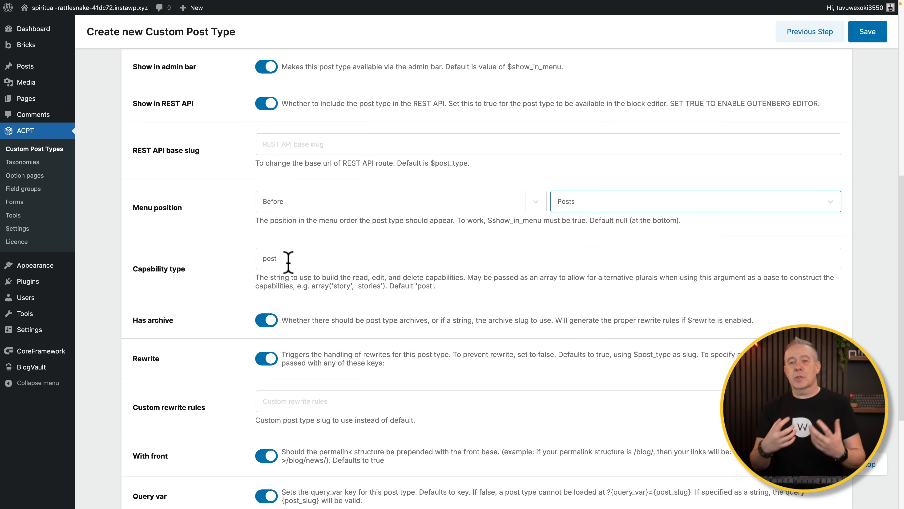
Review the archive, rewrite, query and URL prefix settings of the event post type and save it.
scroll(289, 262, down, 4)
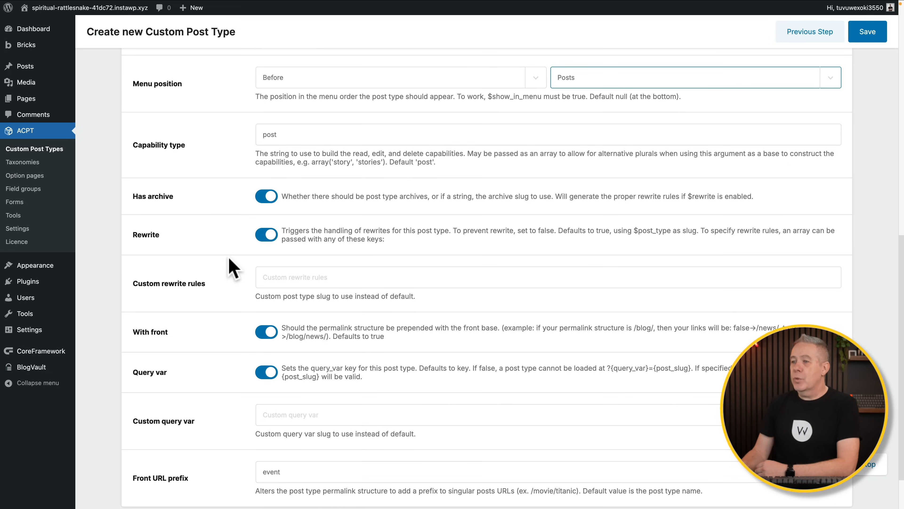
scroll(231, 264, down, 3)
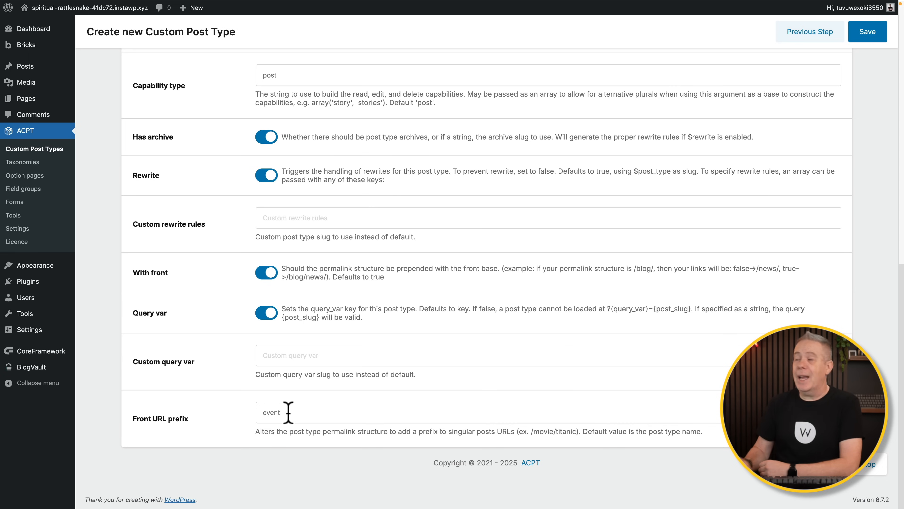
click(868, 32)
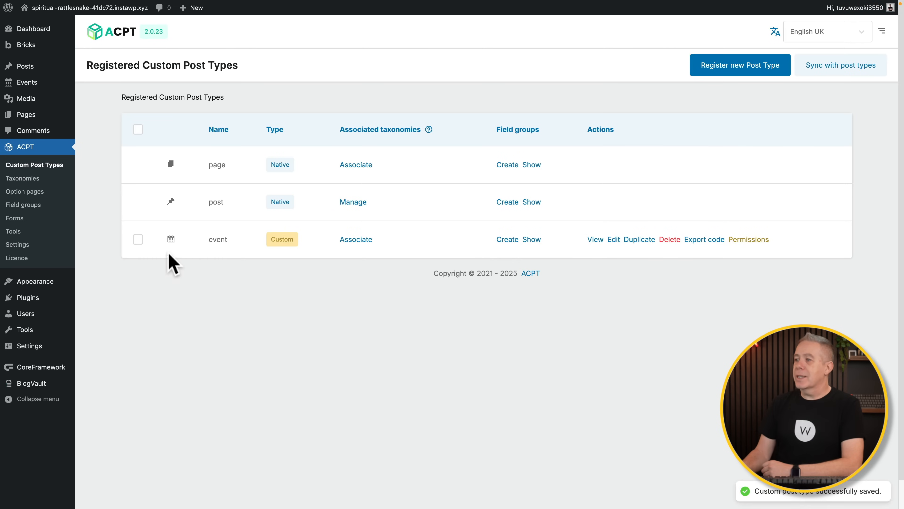
mouse_move(38, 81)
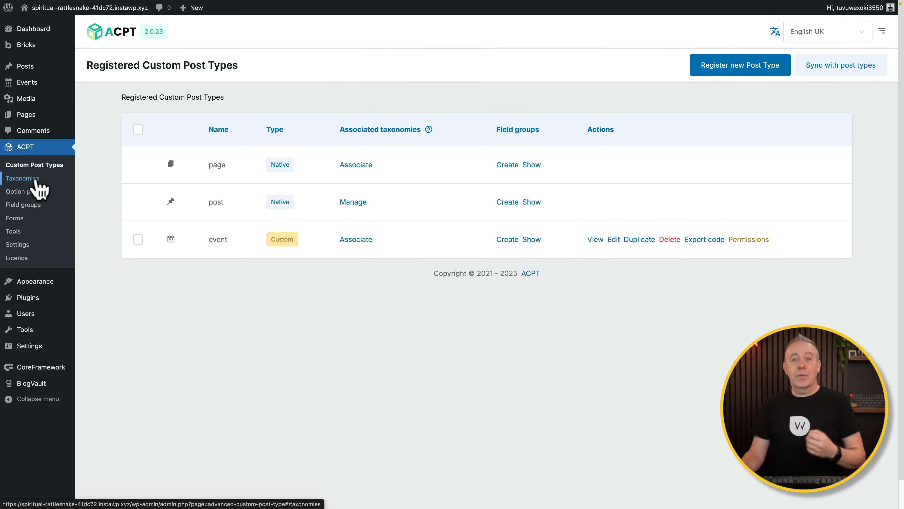
Start registering a new taxonomy with slug event-types, singular label Event Type and plural label Event Types.
click(37, 186)
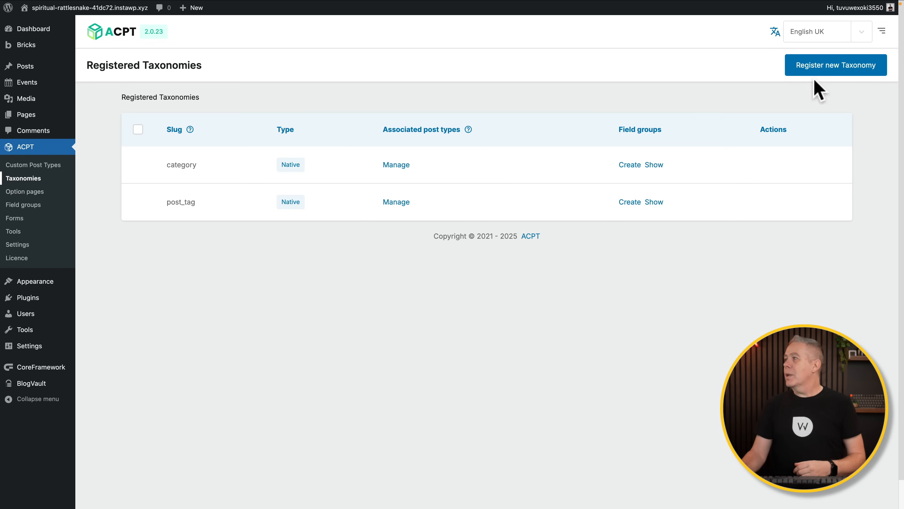
click(817, 69)
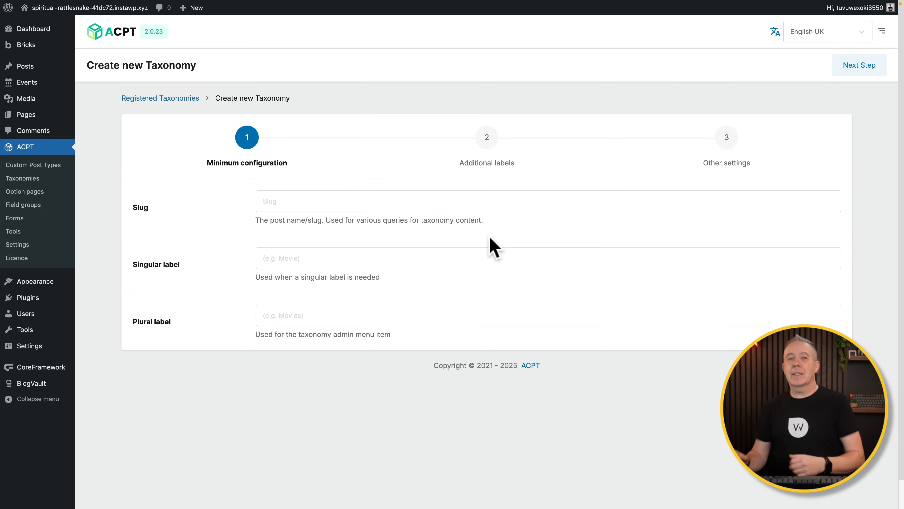
drag(152, 212, 136, 207)
double_click(133, 207)
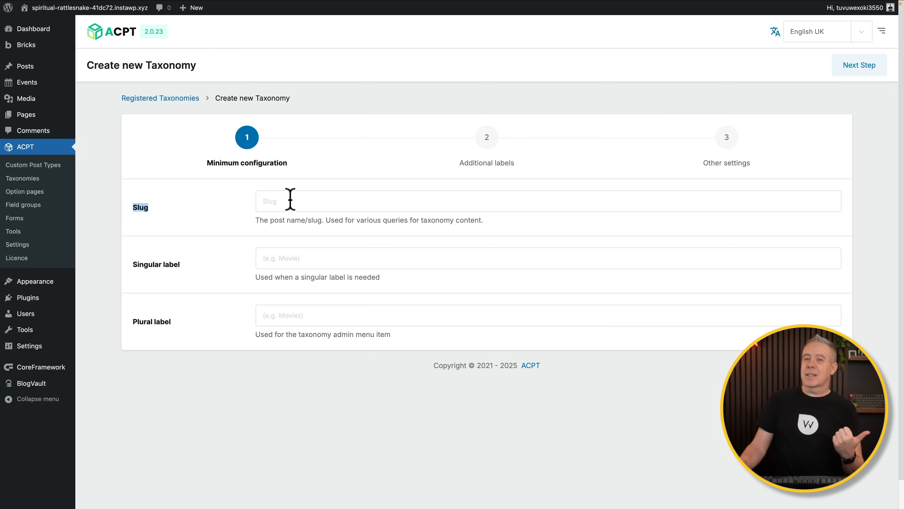
click(290, 199)
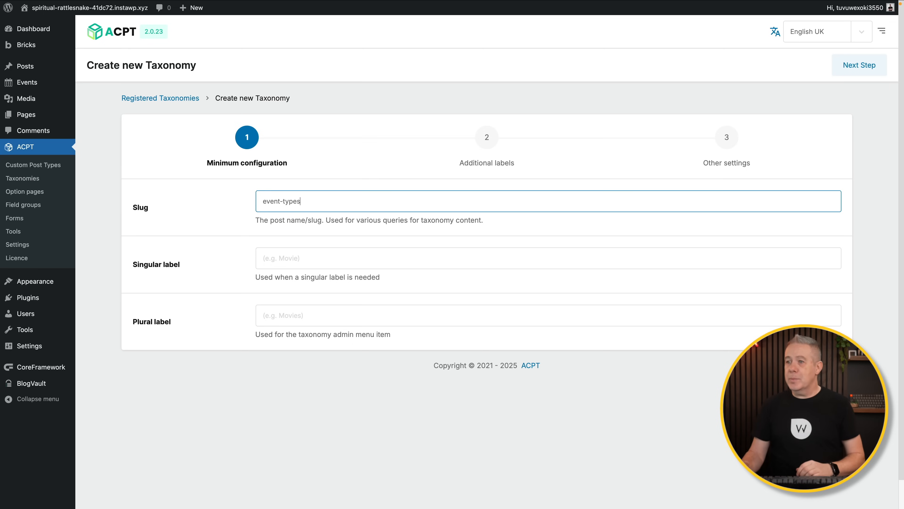
click(284, 258)
text(Event Type)
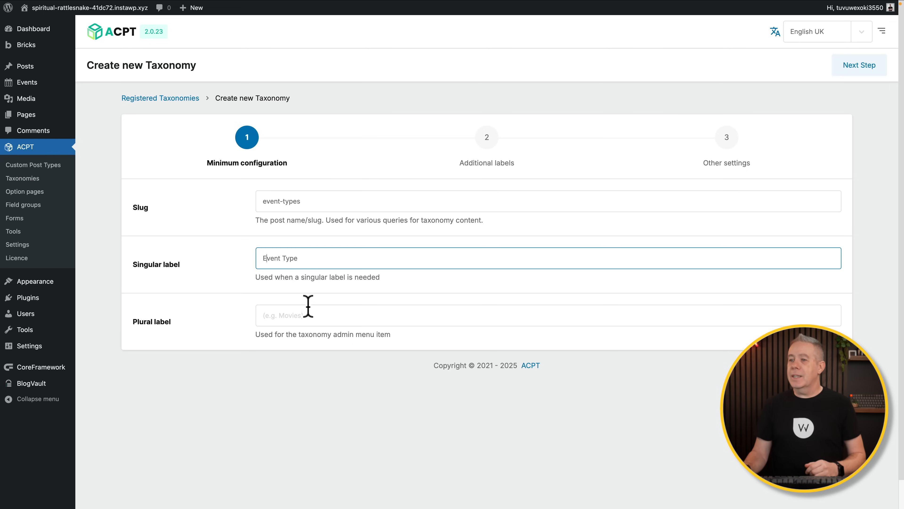
click(308, 316)
text(Event Types)
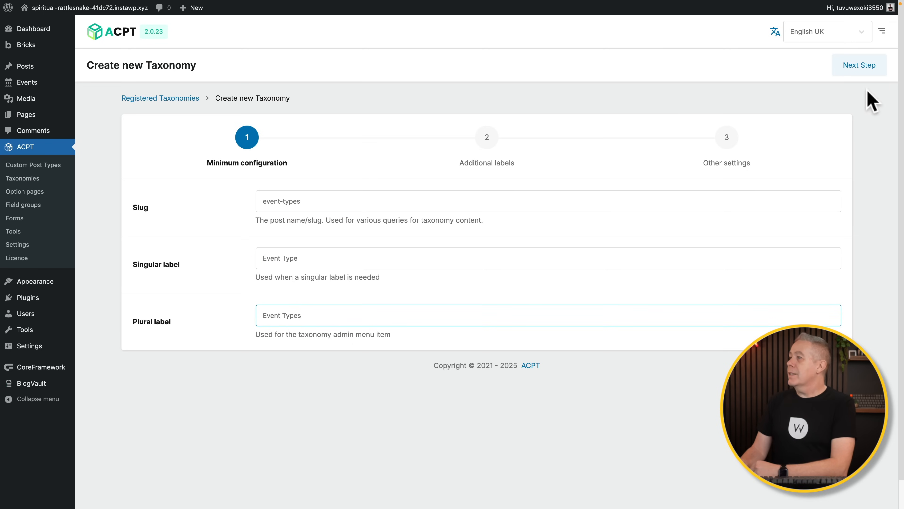
Review the additional labels of the event types taxonomy, keep the defaults and proceed to the other settings.
click(866, 72)
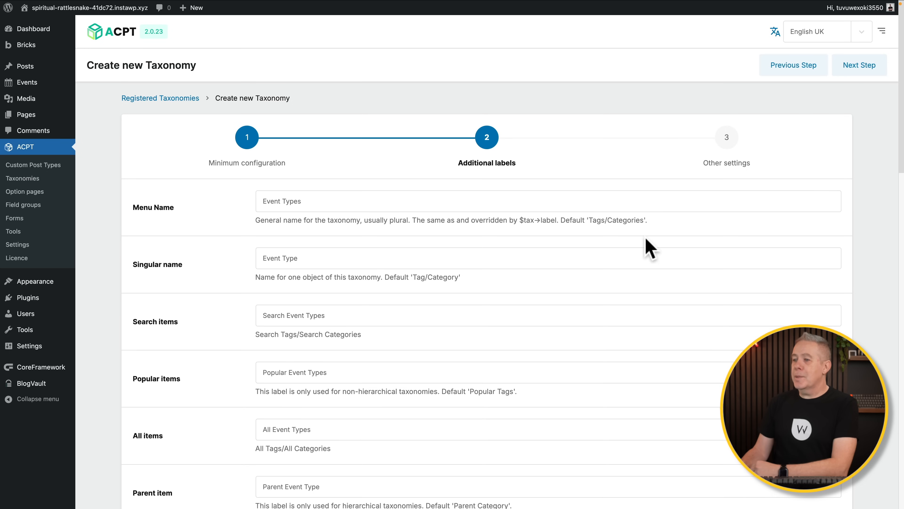
scroll(581, 306, down, 15)
scroll(585, 310, down, 10)
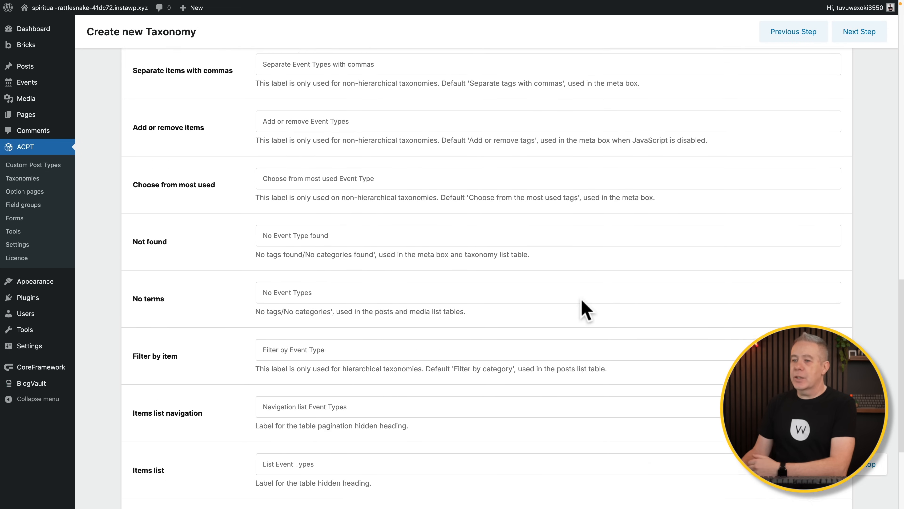
scroll(586, 310, up, 12)
scroll(582, 301, up, 10)
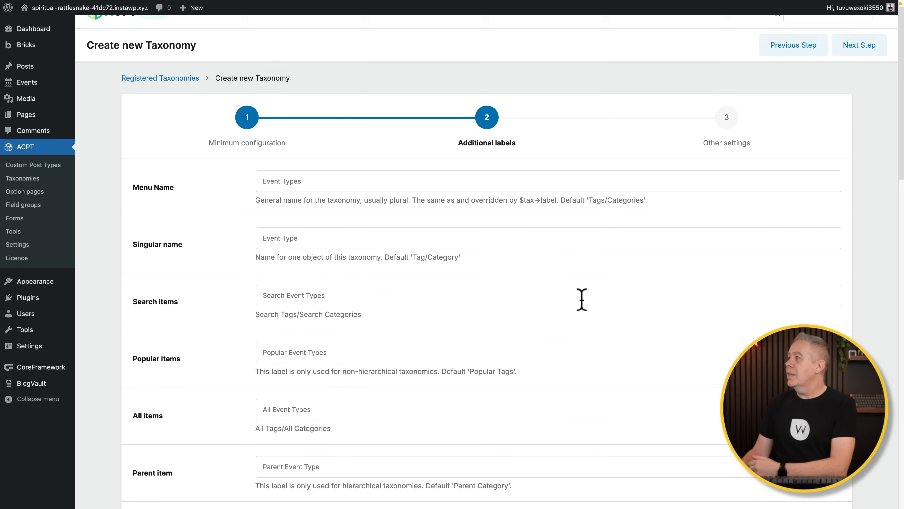
click(852, 71)
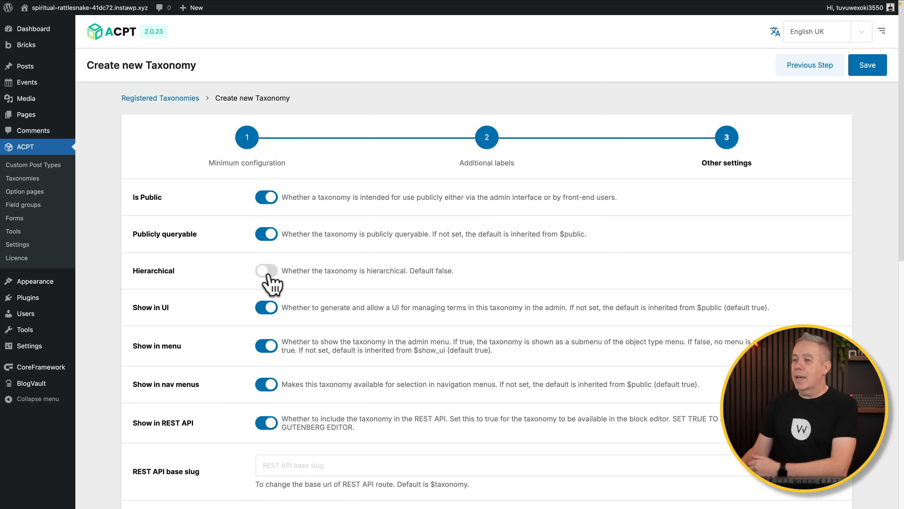
Make the taxonomy hierarchical, enable its admin column and term sorting, and save it.
scroll(236, 302, down, 3)
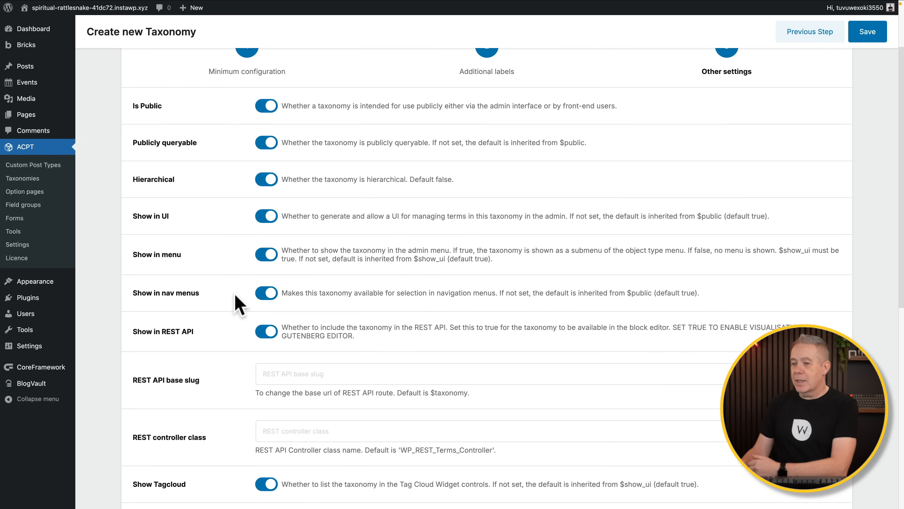
scroll(236, 303, down, 5)
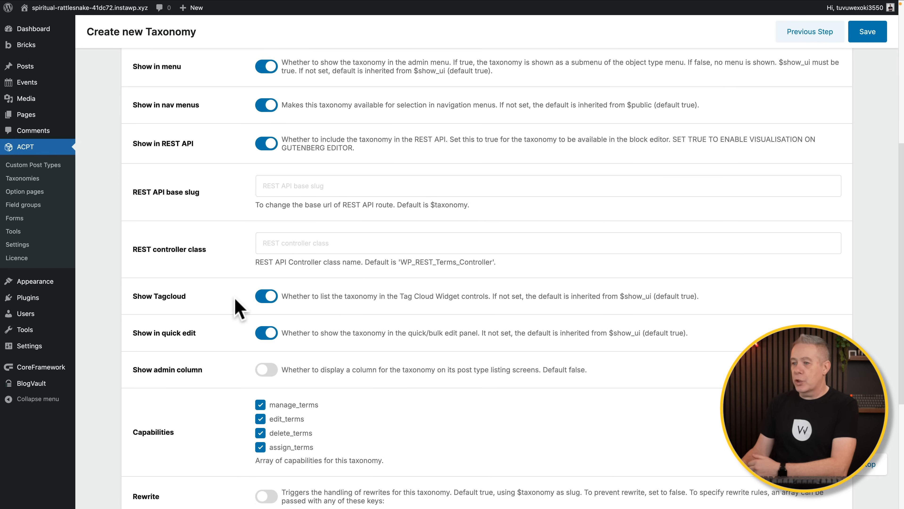
click(271, 374)
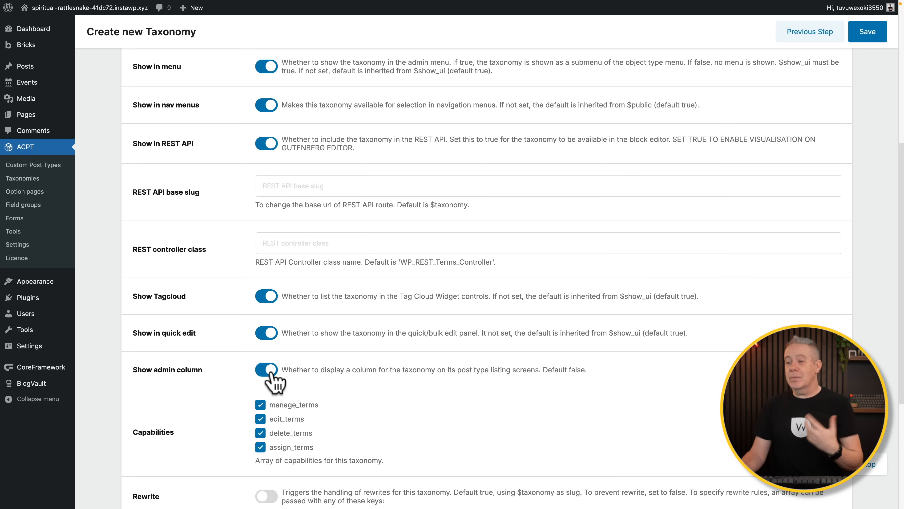
scroll(271, 374, down, 3)
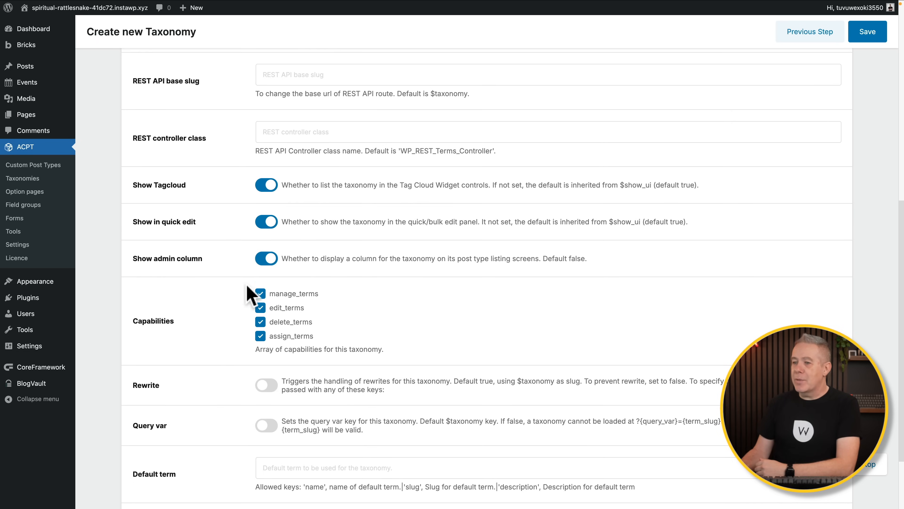
scroll(252, 297, down, 3)
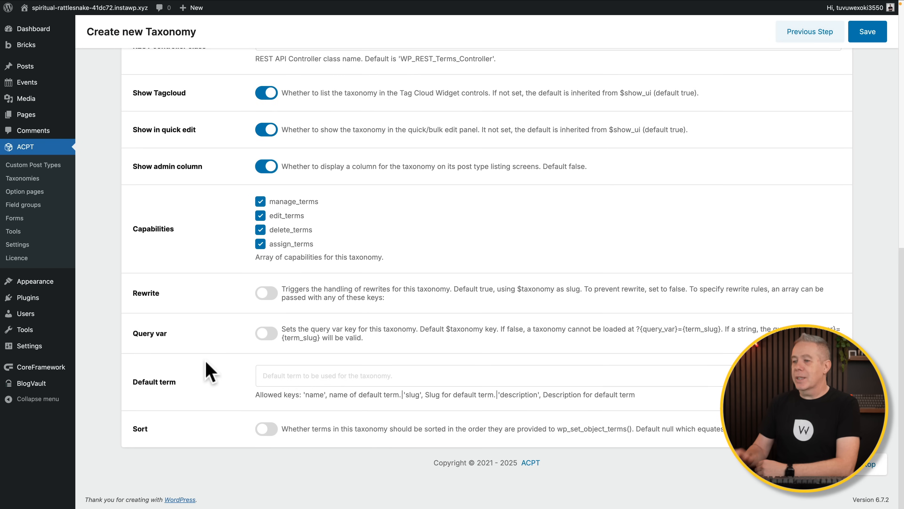
click(267, 428)
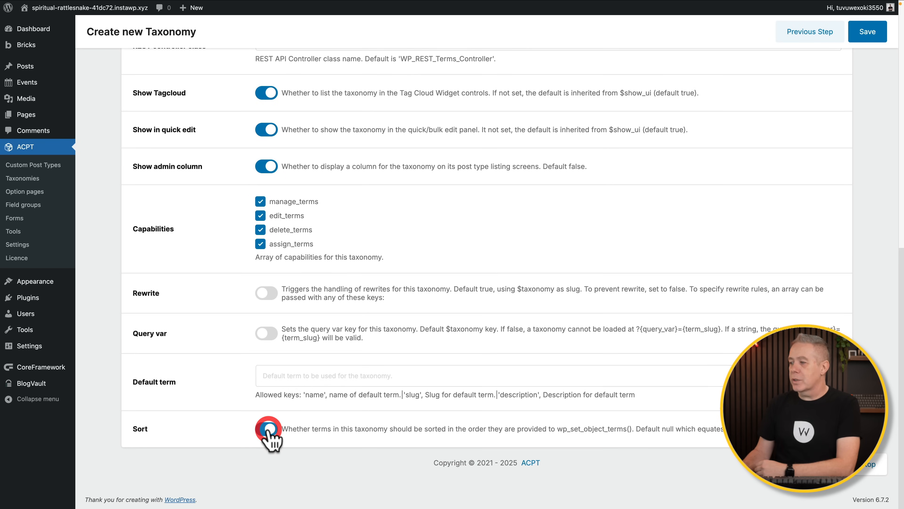
click(872, 32)
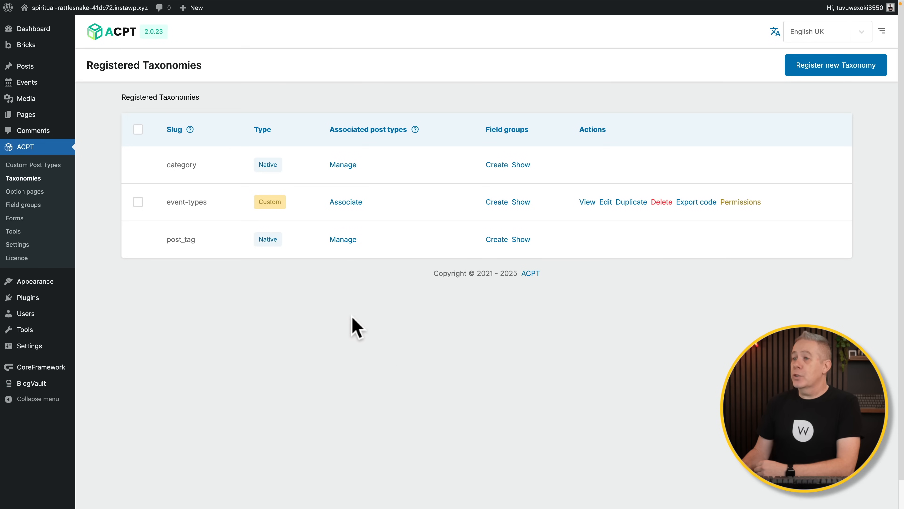
Associate the event-types taxonomy with the event post type and check the association in the post type and taxonomy lists.
click(341, 204)
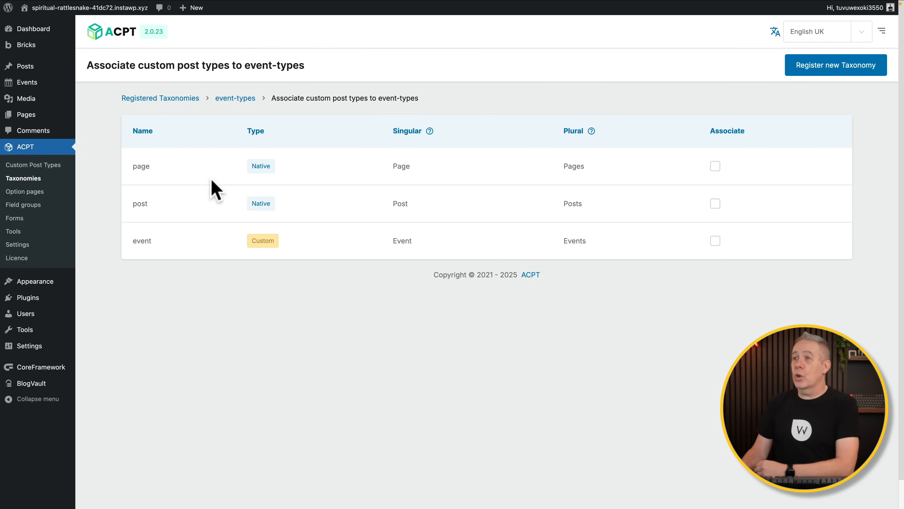
click(715, 241)
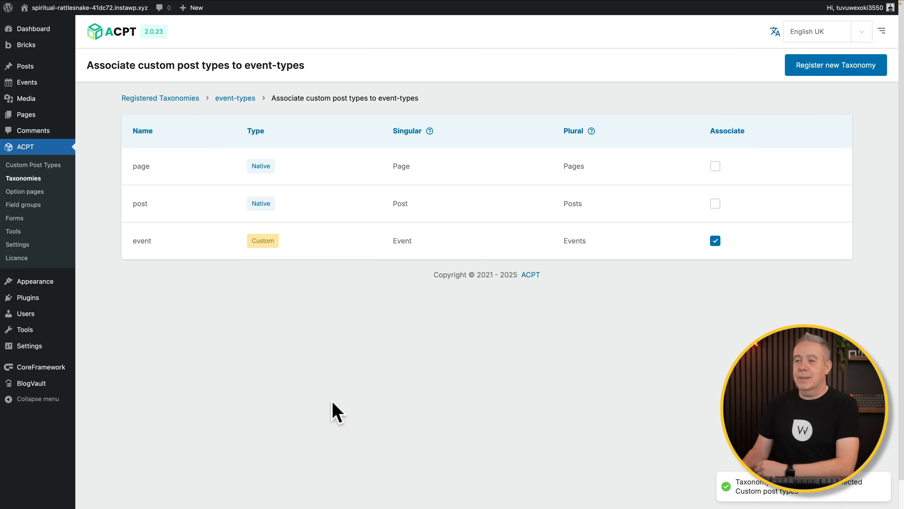
click(37, 167)
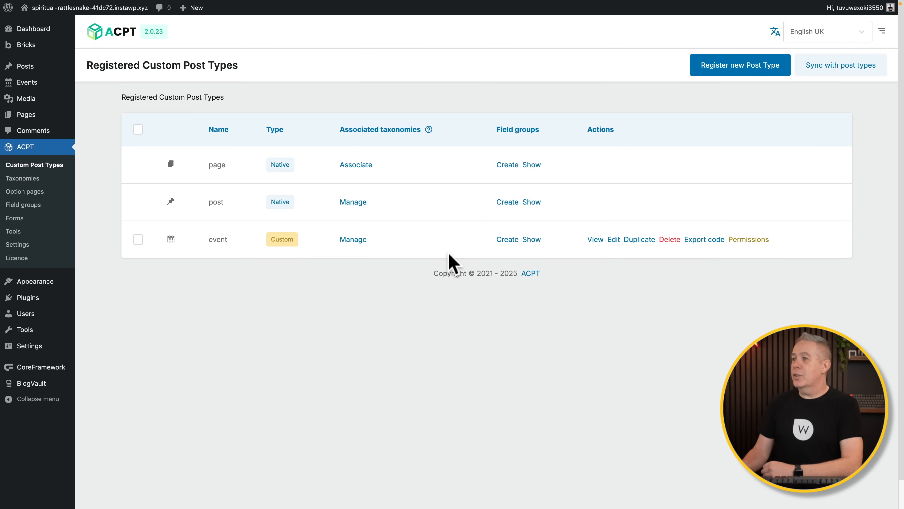
click(20, 178)
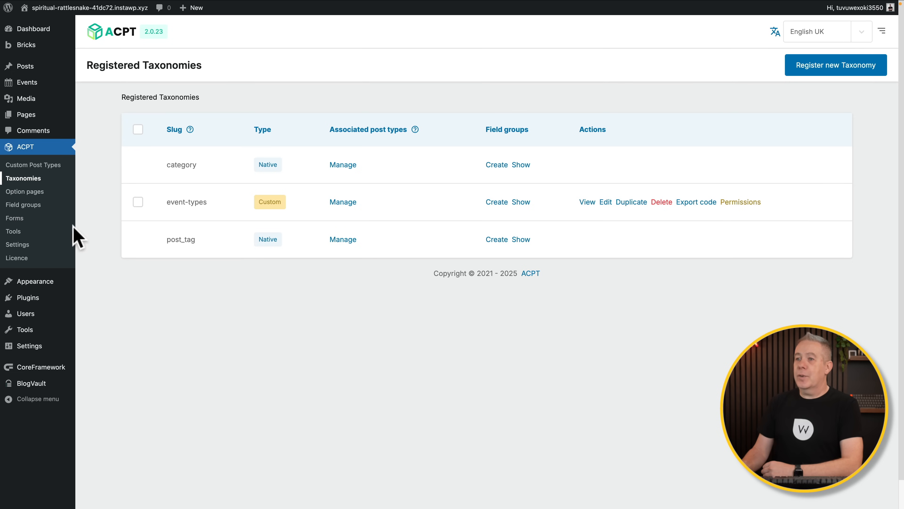
Create a new meta group and review its display, context and priority options, keeping Standard view, advanced and default.
click(33, 205)
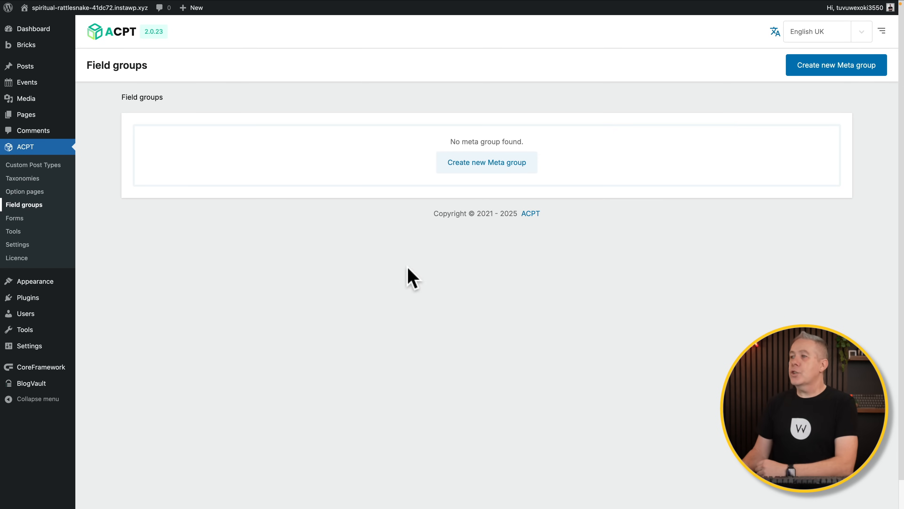
click(833, 68)
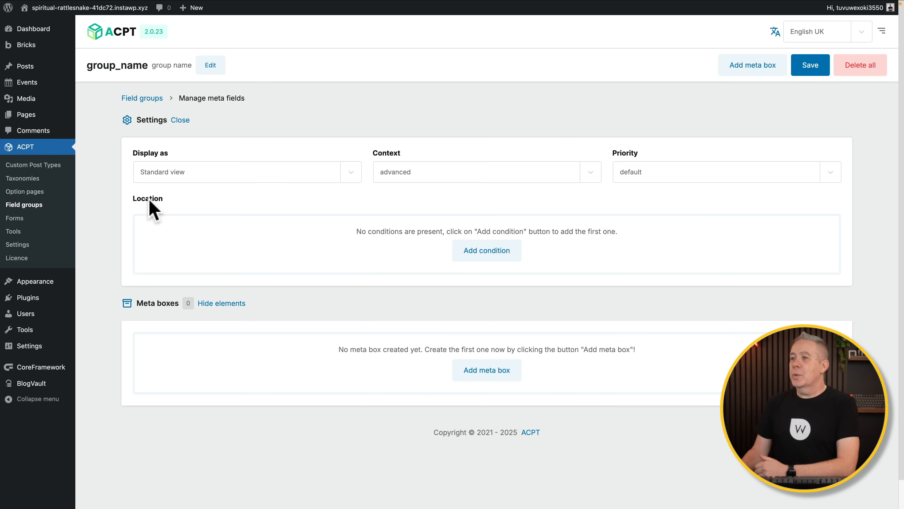
click(356, 171)
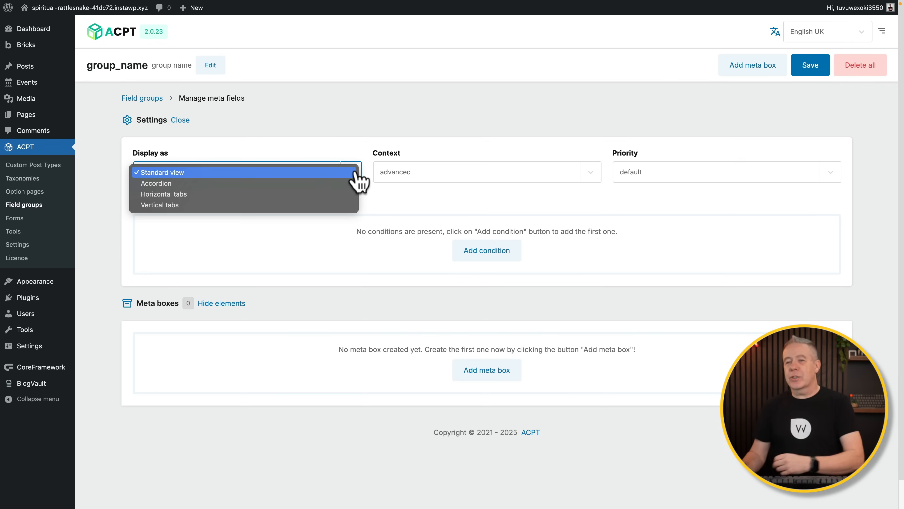
click(447, 111)
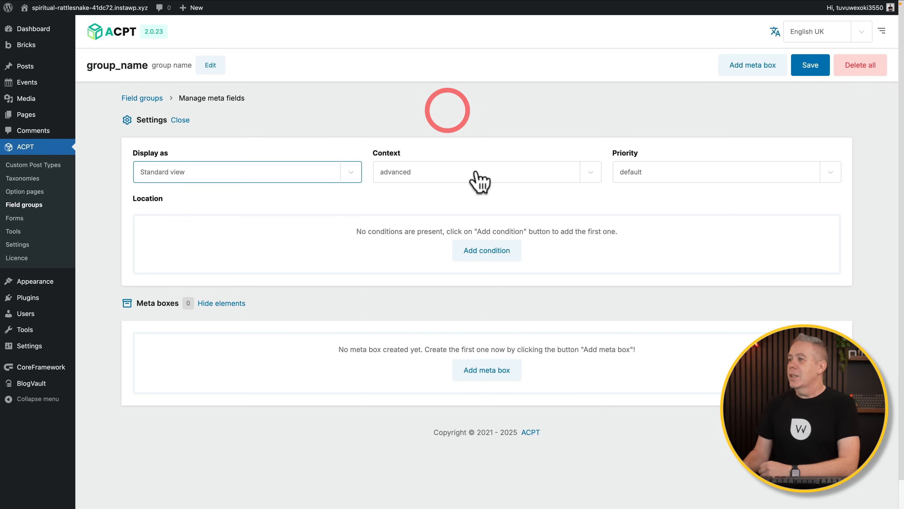
click(578, 174)
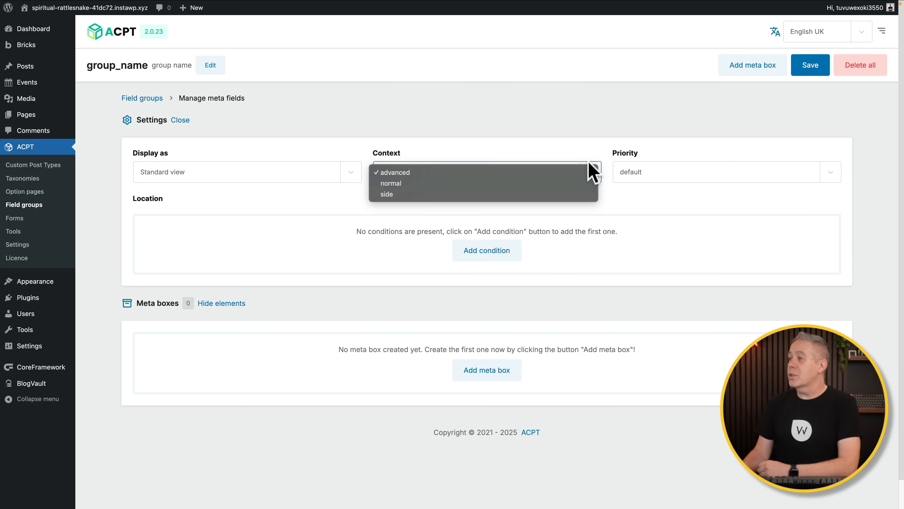
click(593, 139)
click(825, 173)
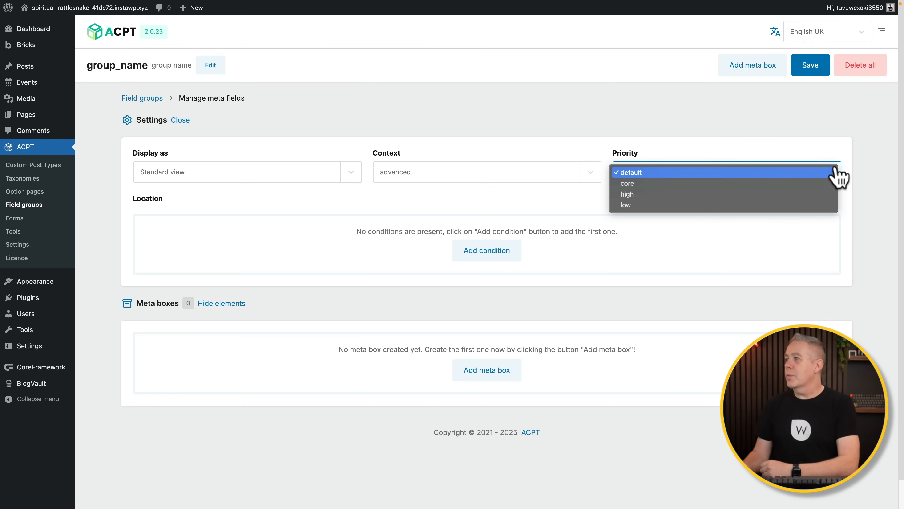
click(775, 118)
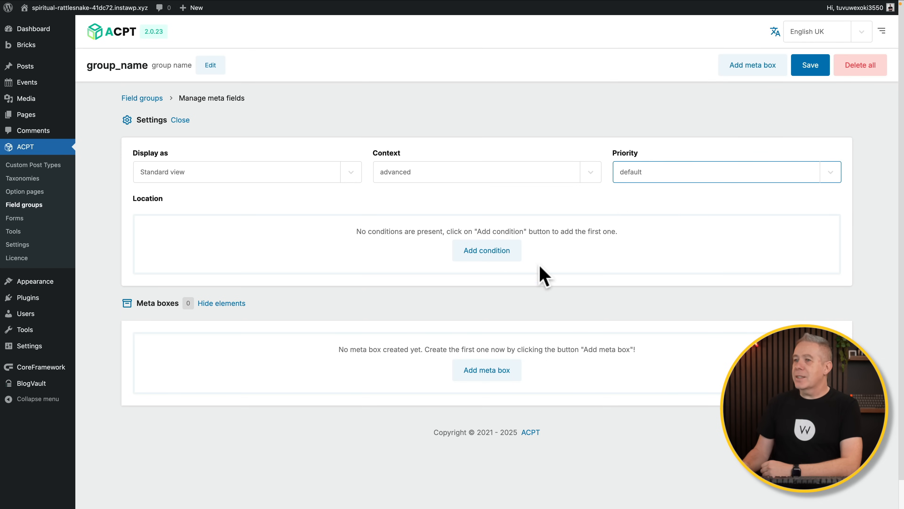
Add a location condition to the meta group so that Post type is equal to Events.
click(491, 251)
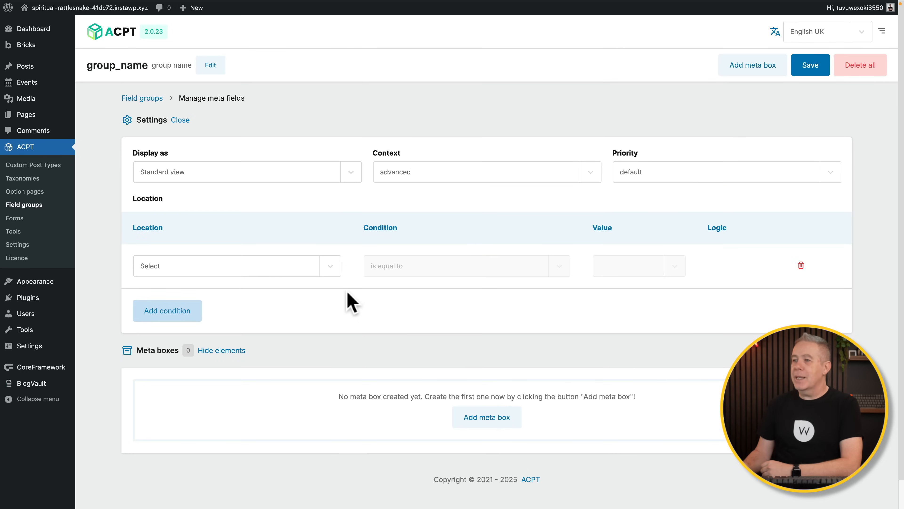
click(335, 273)
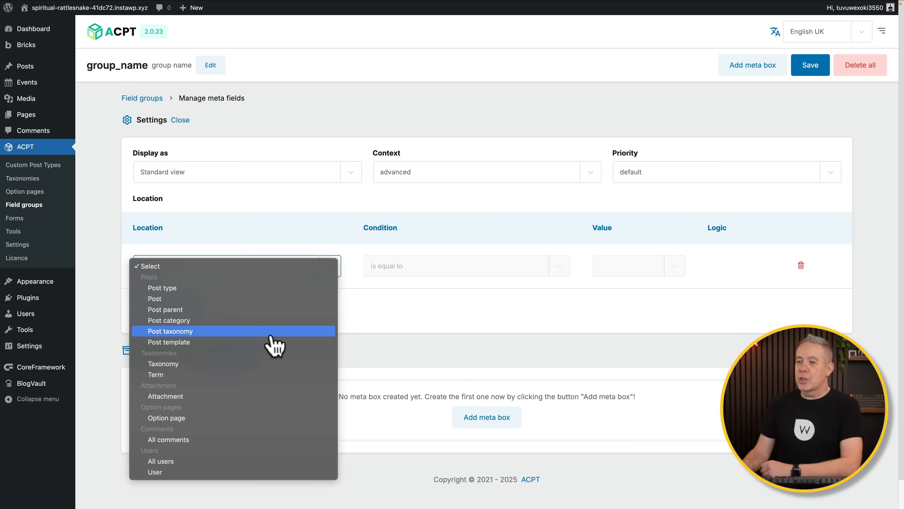
click(267, 289)
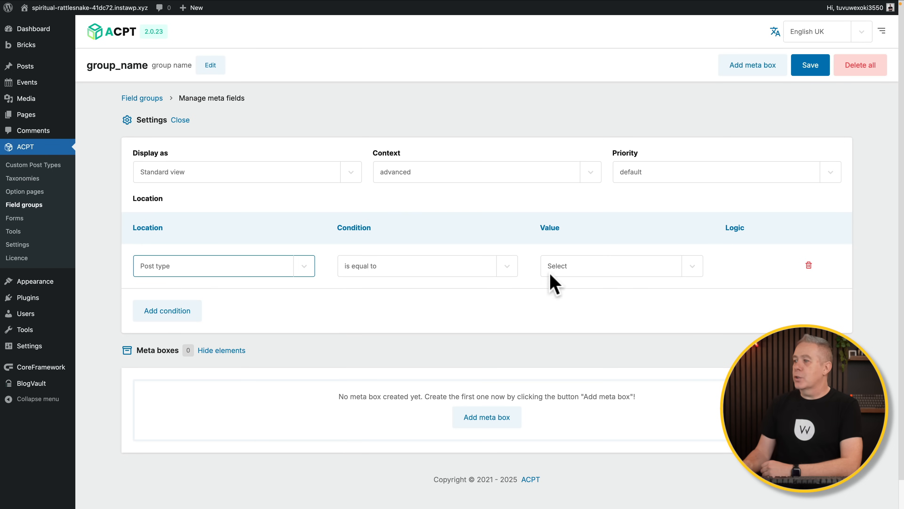
click(688, 272)
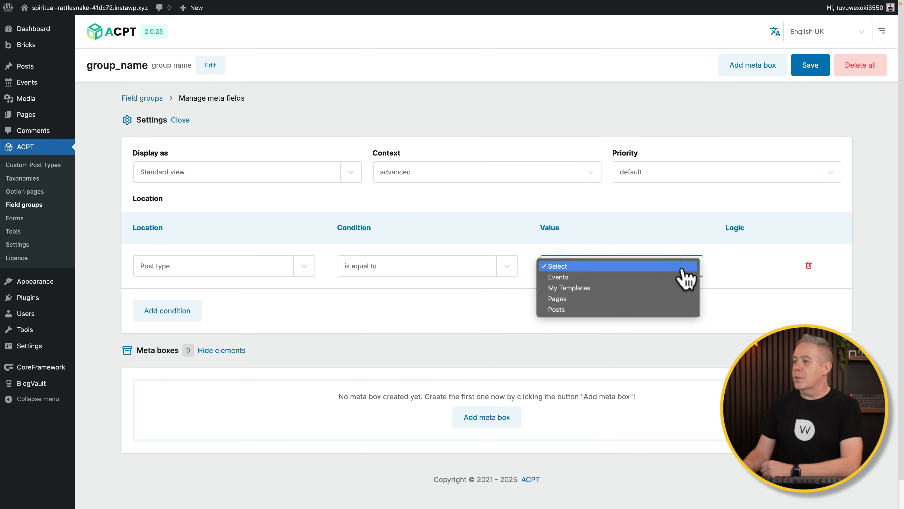
click(624, 277)
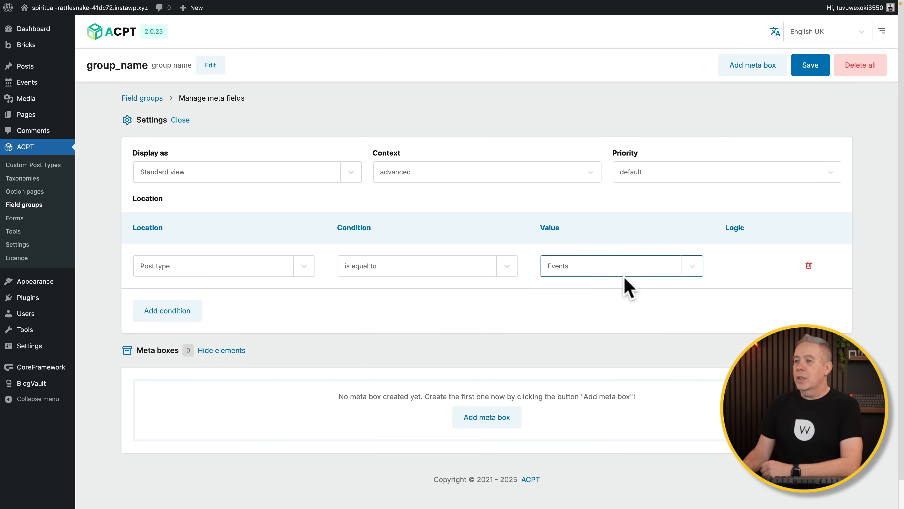
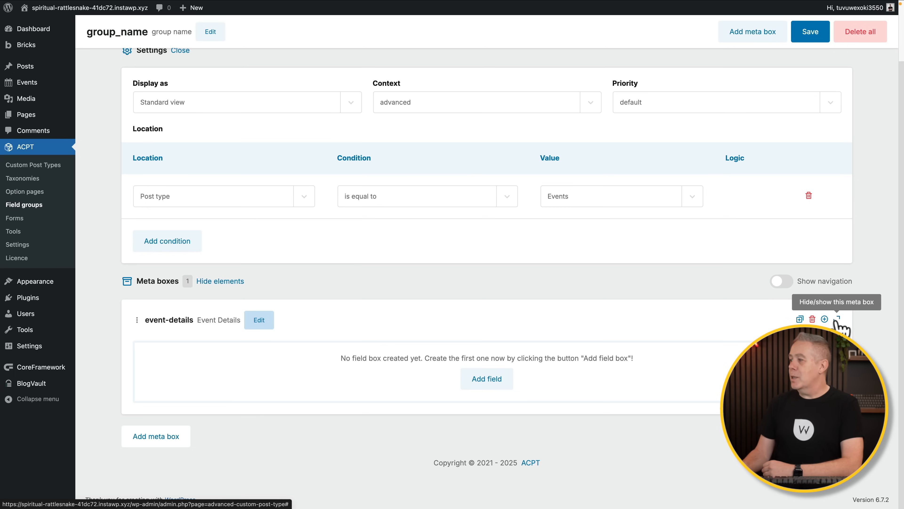
Show the meta box navigation and add a field labelled Event Date to the event-details meta box.
click(786, 281)
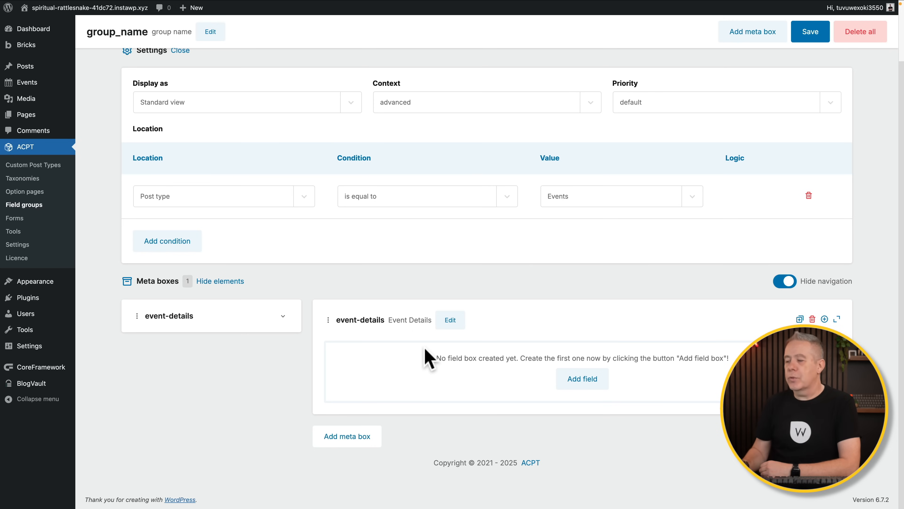
click(577, 384)
scroll(519, 411, down, 6)
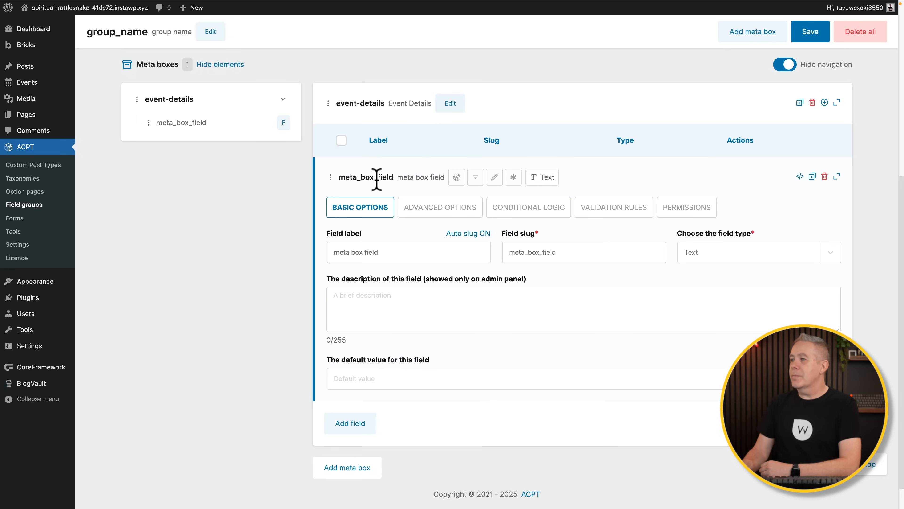
drag(384, 253, 337, 255)
text(Event Date)
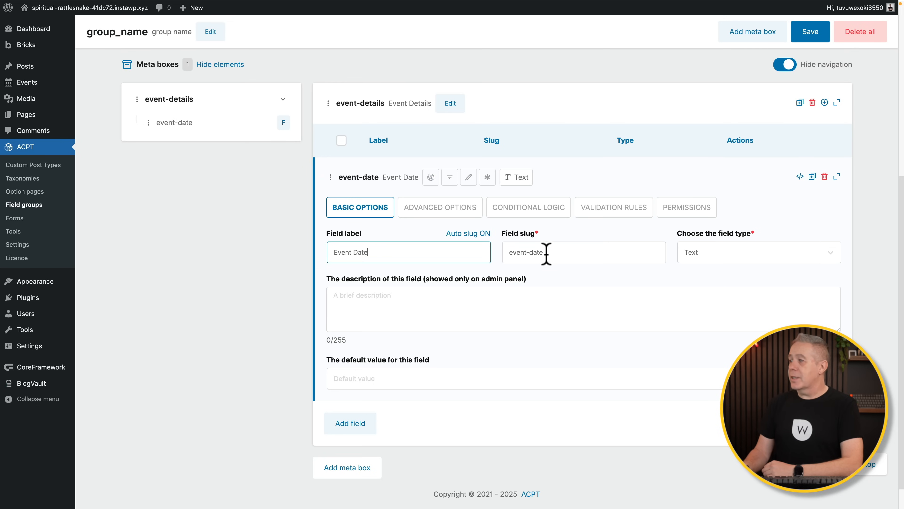
Review the available field types and set the Event Date field's type to Date.
click(828, 257)
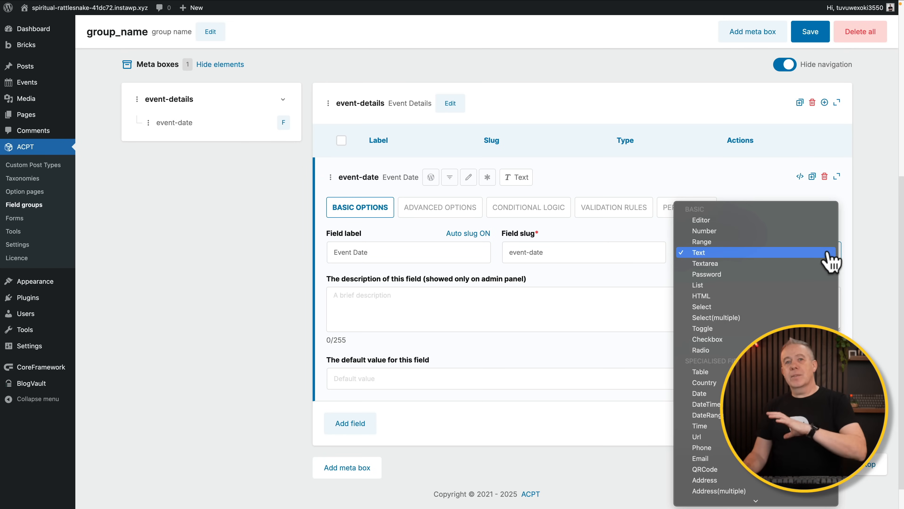
scroll(787, 370, down, 8)
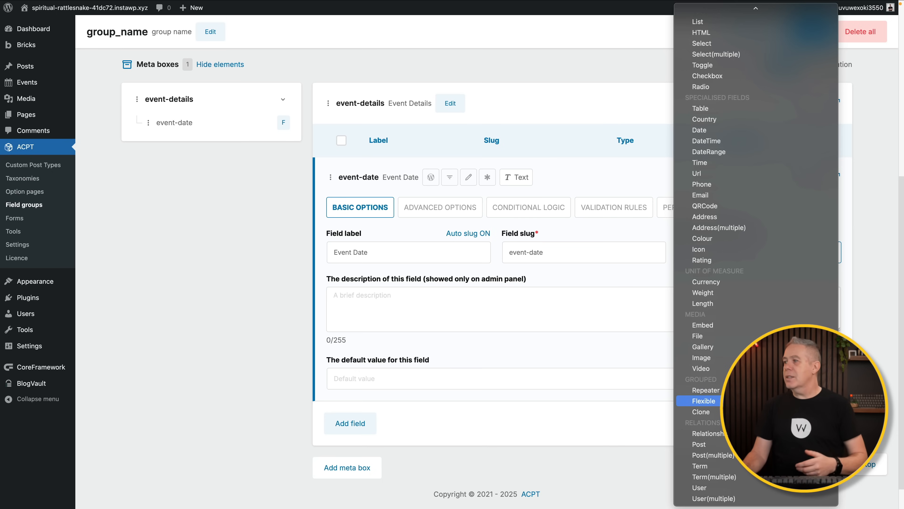
scroll(704, 401, up, 3)
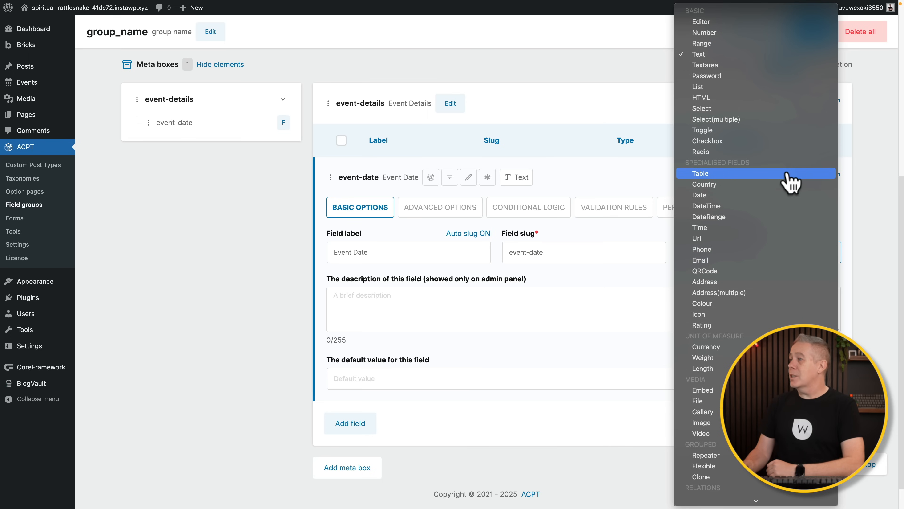
click(758, 195)
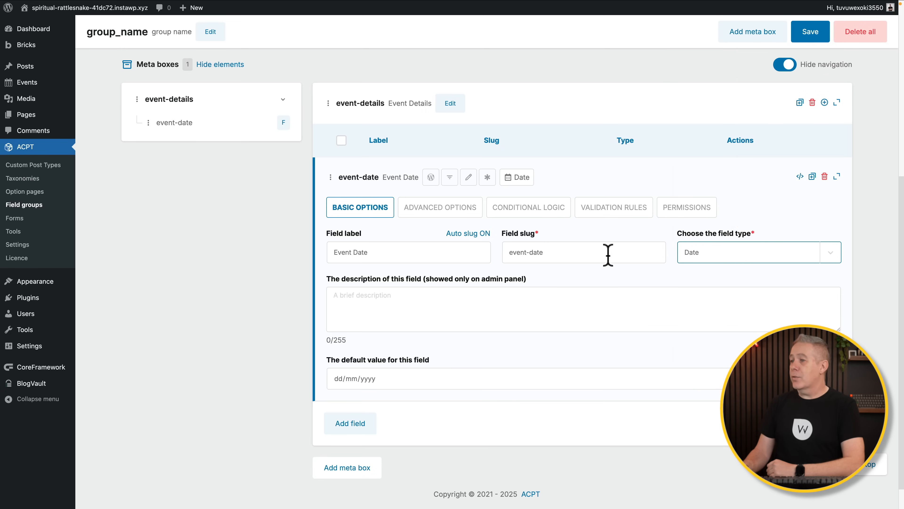
Describe the Event Date field as "Add the date for the event." and set its date format to mmm yyyy (ex. 28 OCT 1990).
click(357, 298)
text(Add the date for the event.)
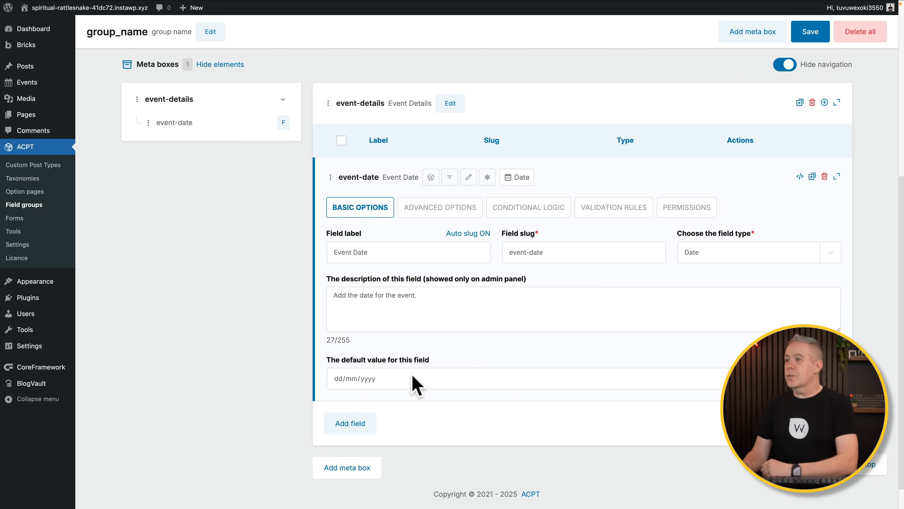
click(433, 209)
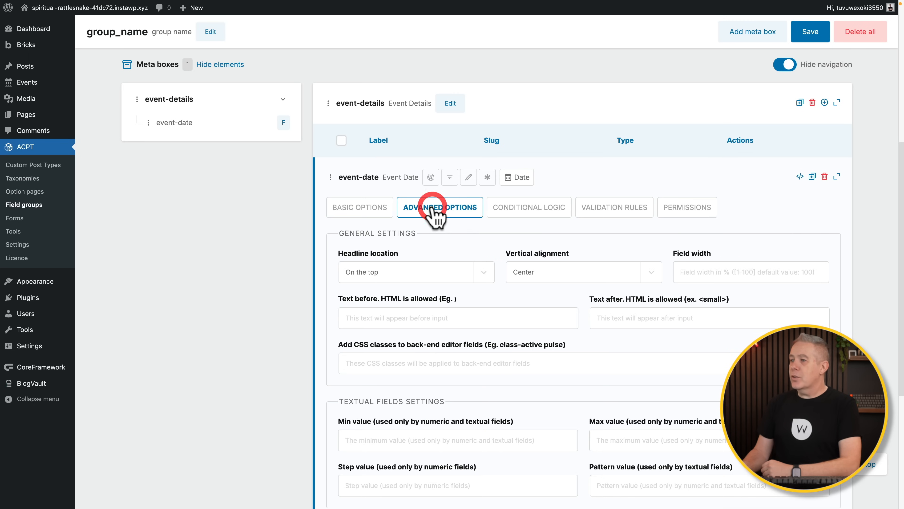
scroll(459, 291, down, 1)
scroll(459, 291, down, 3)
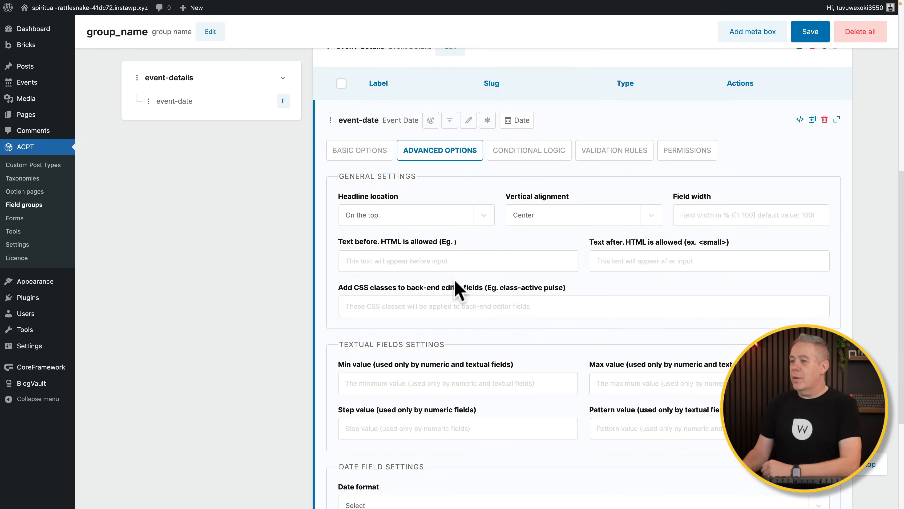
scroll(422, 264, down, 4)
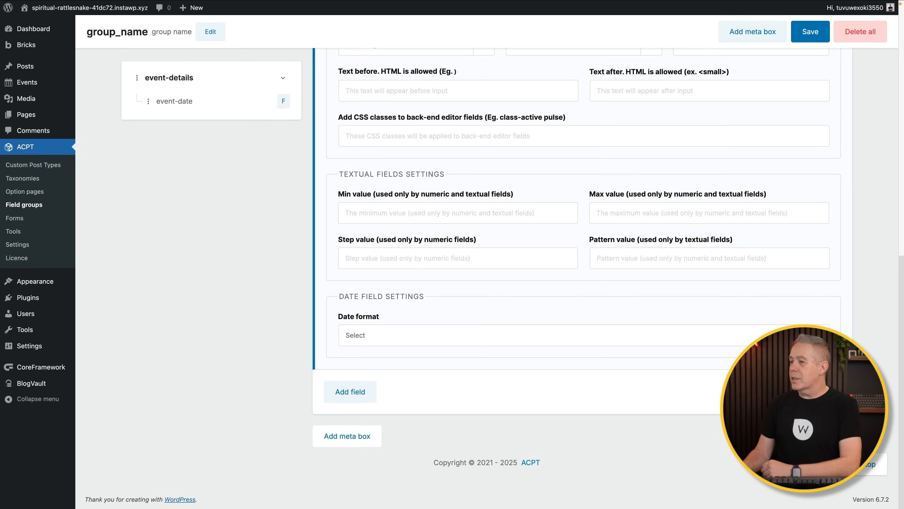
click(587, 335)
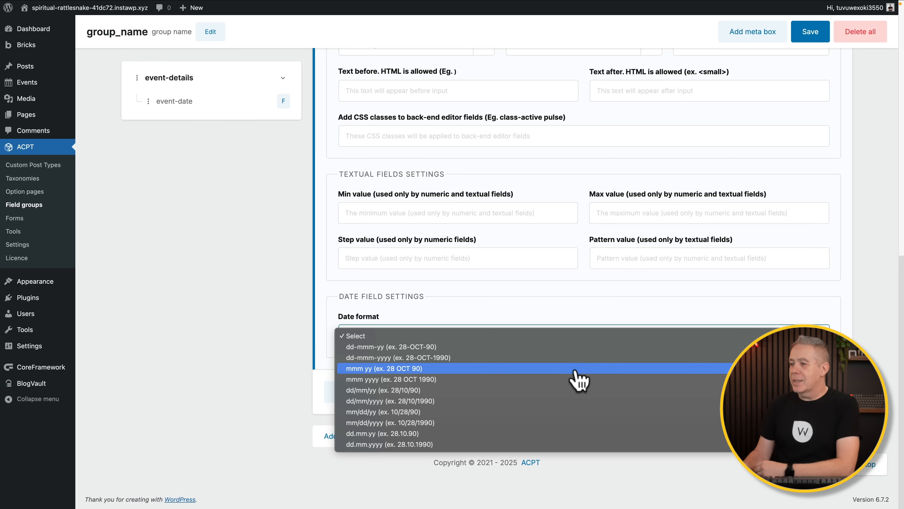
click(413, 383)
scroll(547, 359, up, 3)
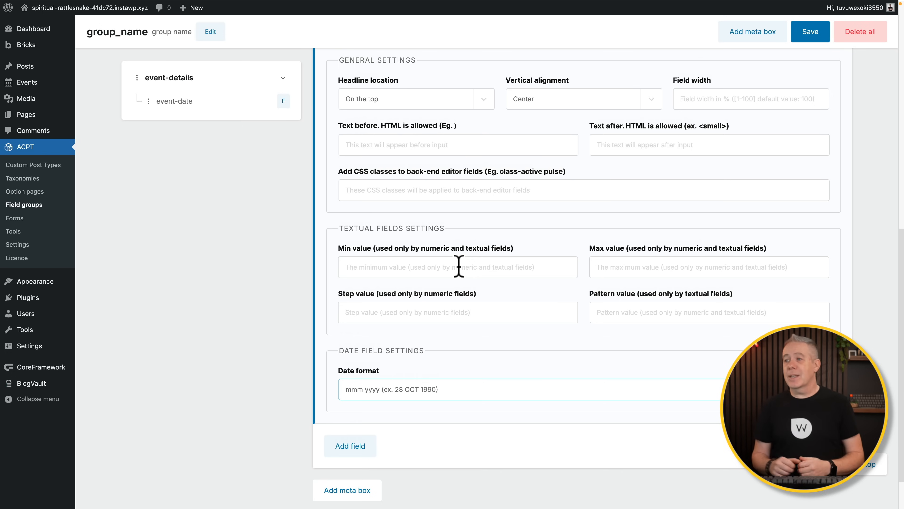
Review the Event Date field's conditional logic, validation and permissions, and enable its admin-list display, filtering, quick edit and required options.
scroll(459, 267, up, 5)
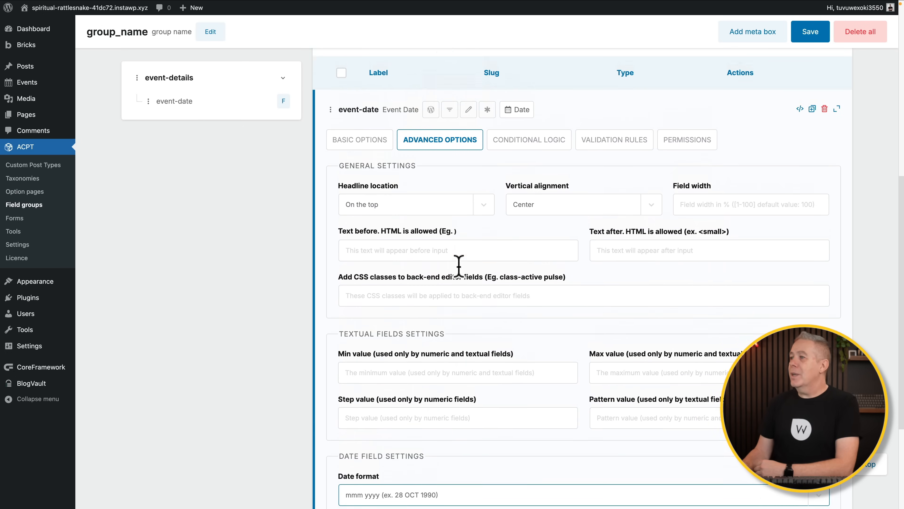
click(536, 165)
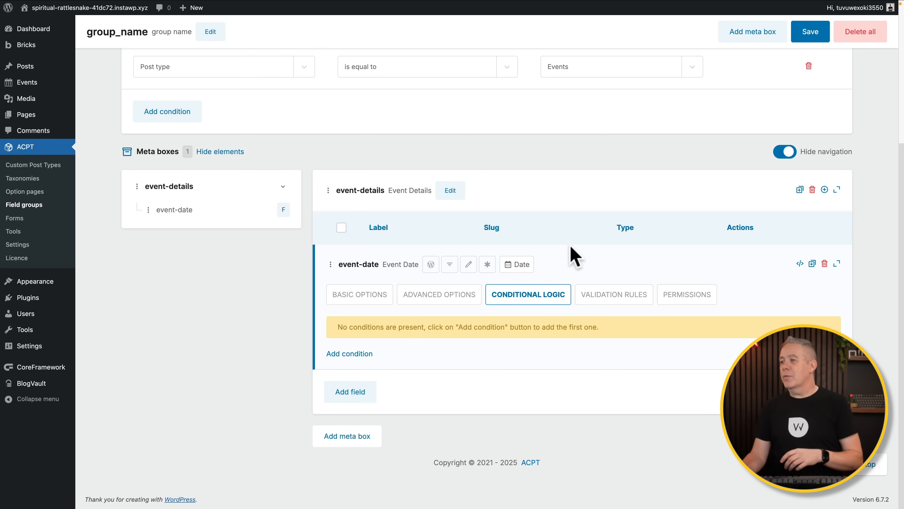
click(613, 299)
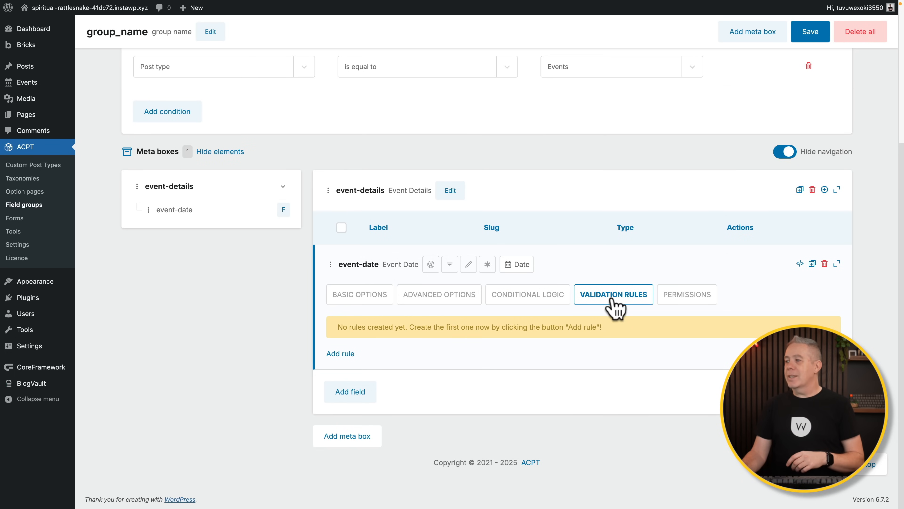
click(685, 298)
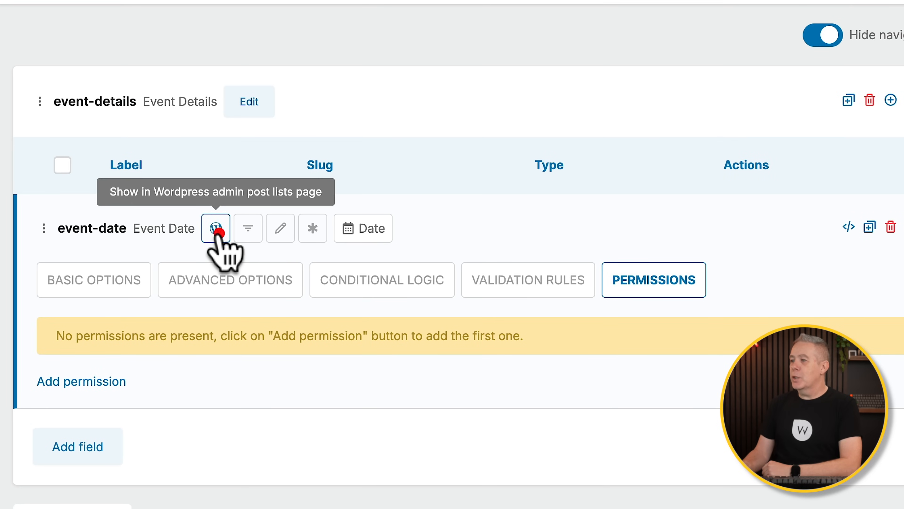
click(215, 229)
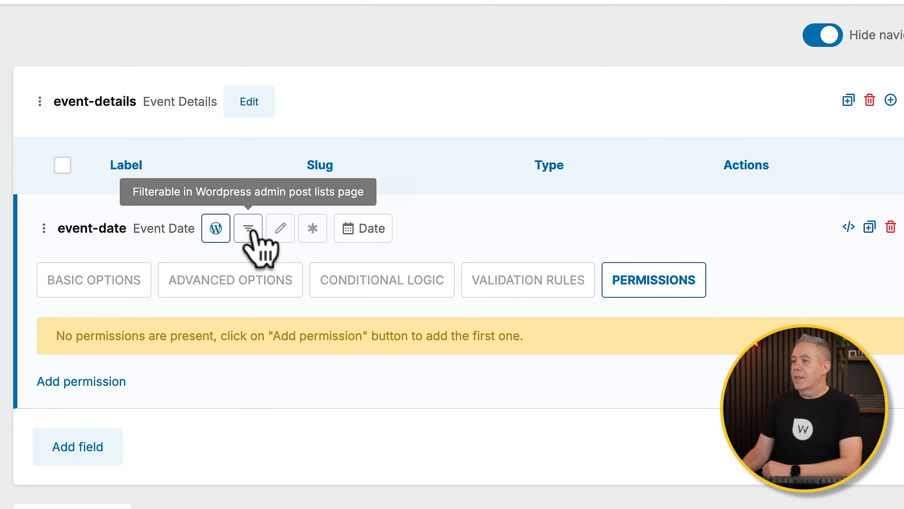
click(250, 230)
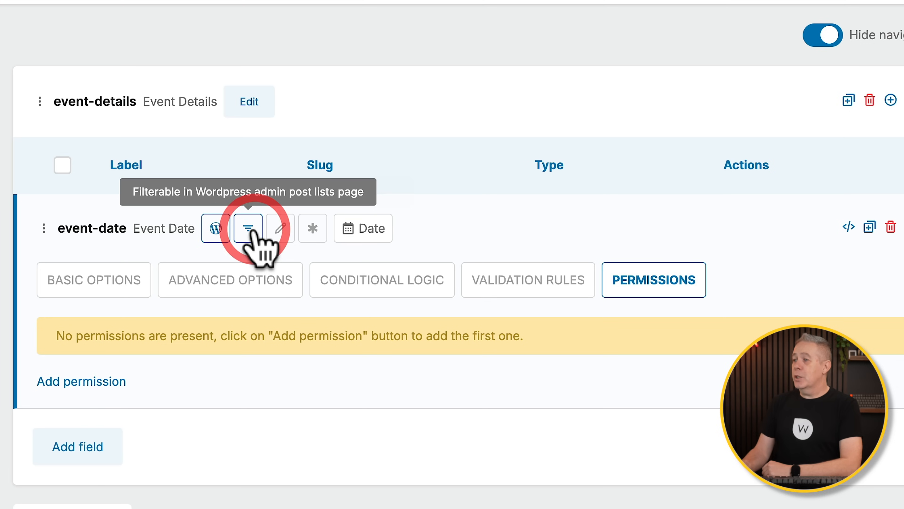
click(280, 232)
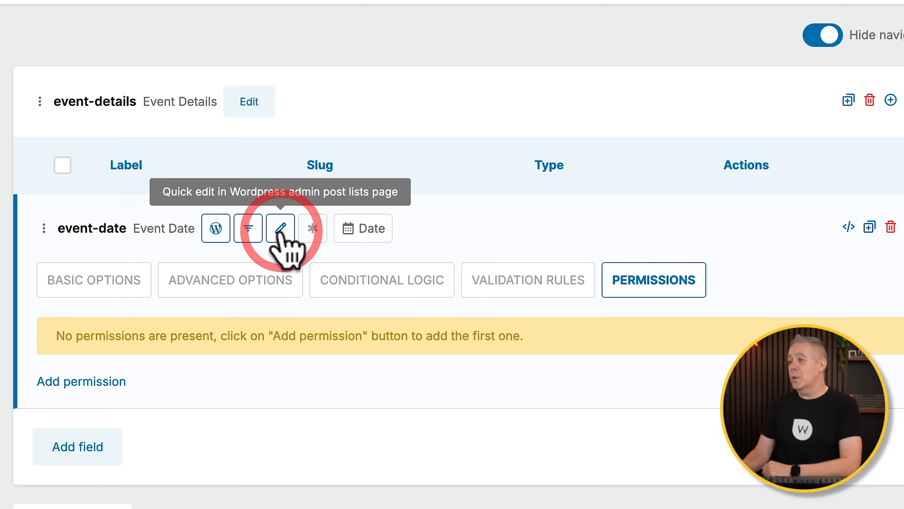
click(313, 230)
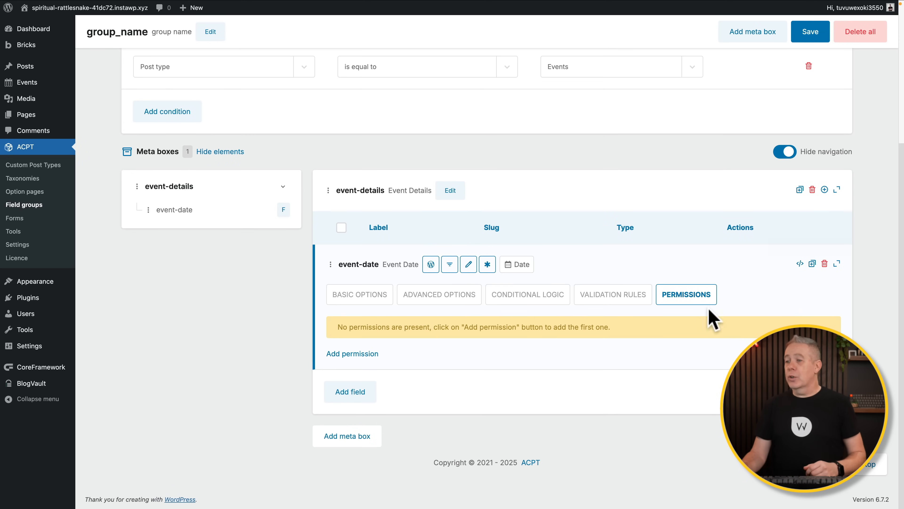
Add a Text field labelled Event Address to the event-details meta box and look over its advanced and conditional logic options.
click(350, 392)
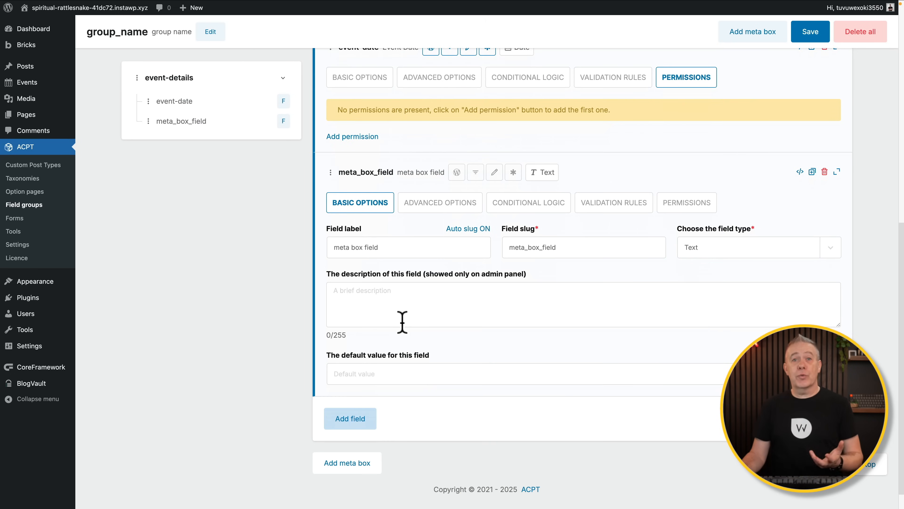
click(376, 247)
text(Event Address)
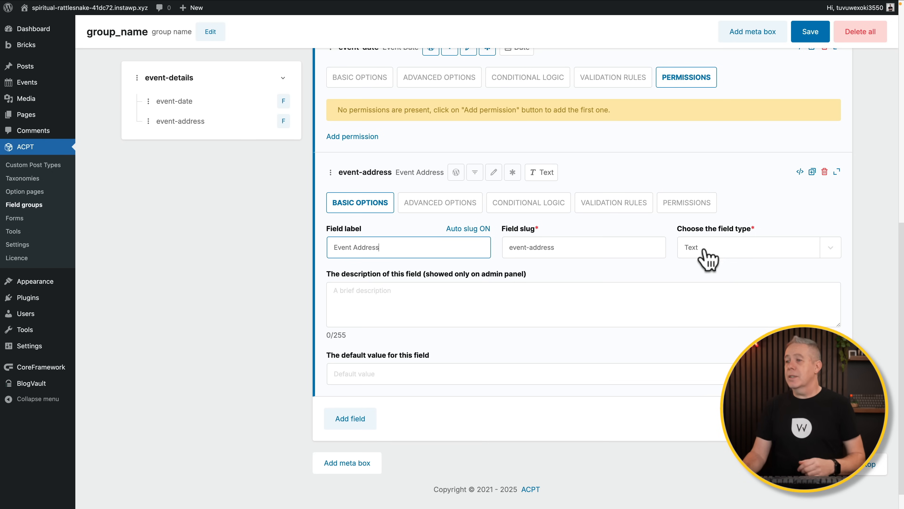
click(370, 372)
click(431, 209)
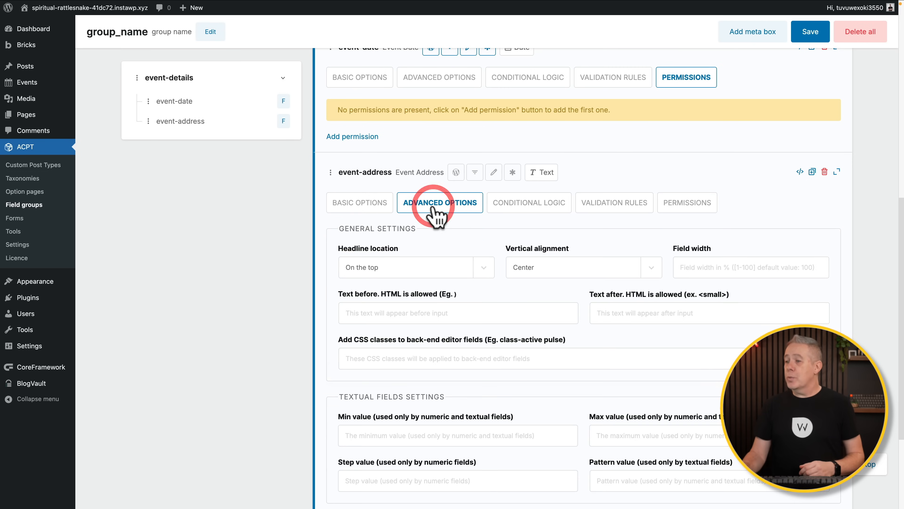
click(525, 206)
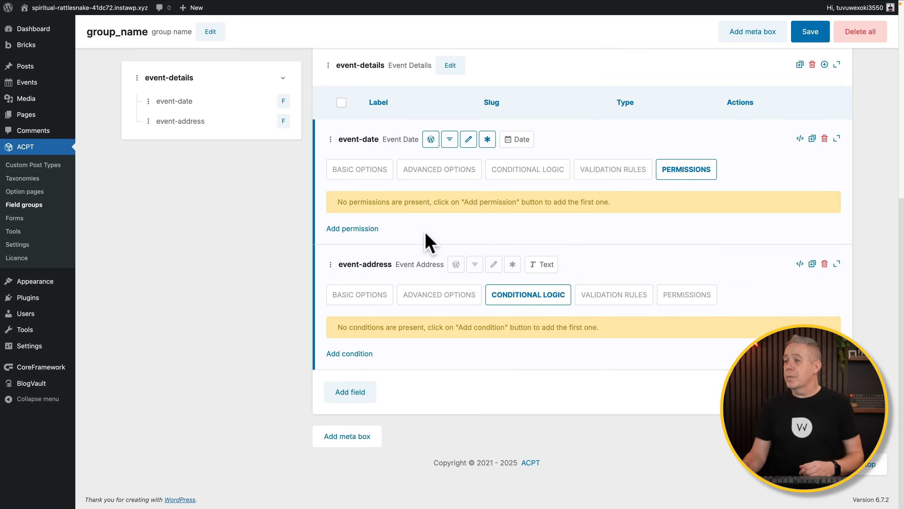
click(374, 295)
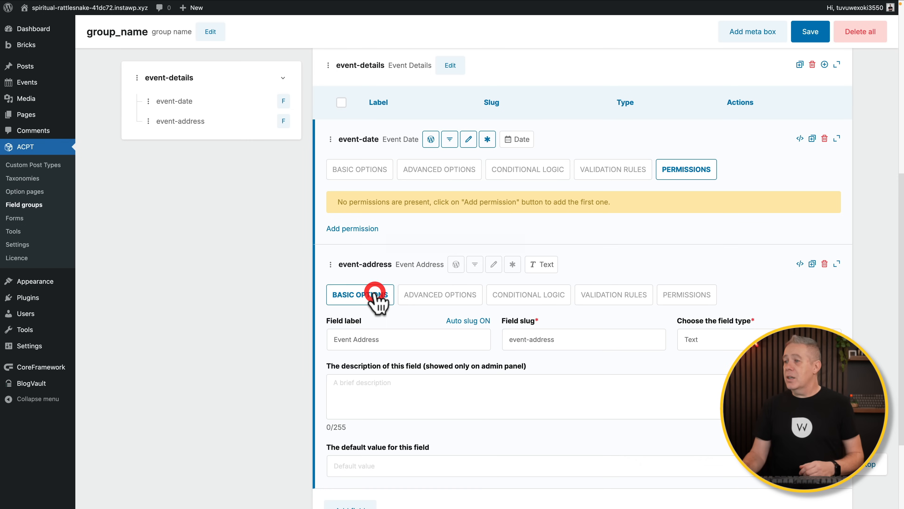
Enable quick editing in the admin post list for the Event Address field and make it required.
click(494, 265)
click(513, 264)
scroll(521, 269, up, 2)
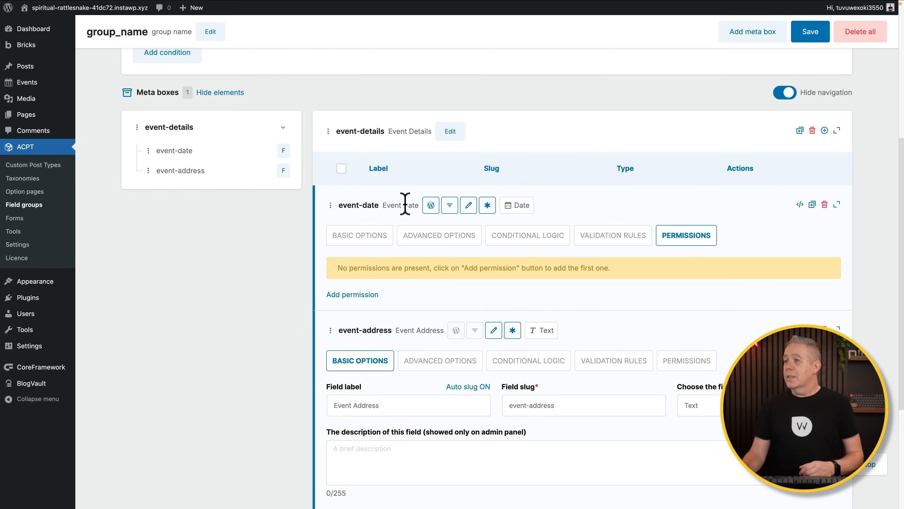
Add a field labelled Event Gallery below Event Address and set its field type to Gallery.
scroll(405, 204, down, 5)
click(355, 399)
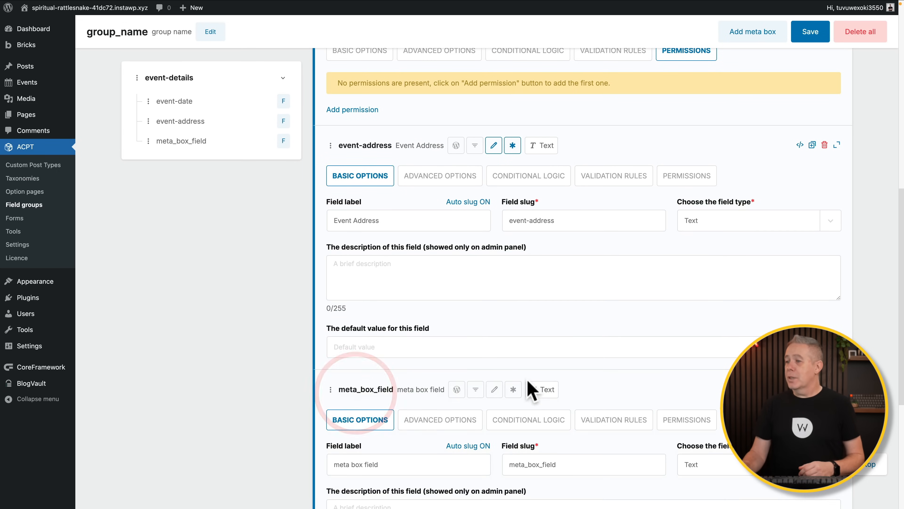
scroll(529, 388, down, 5)
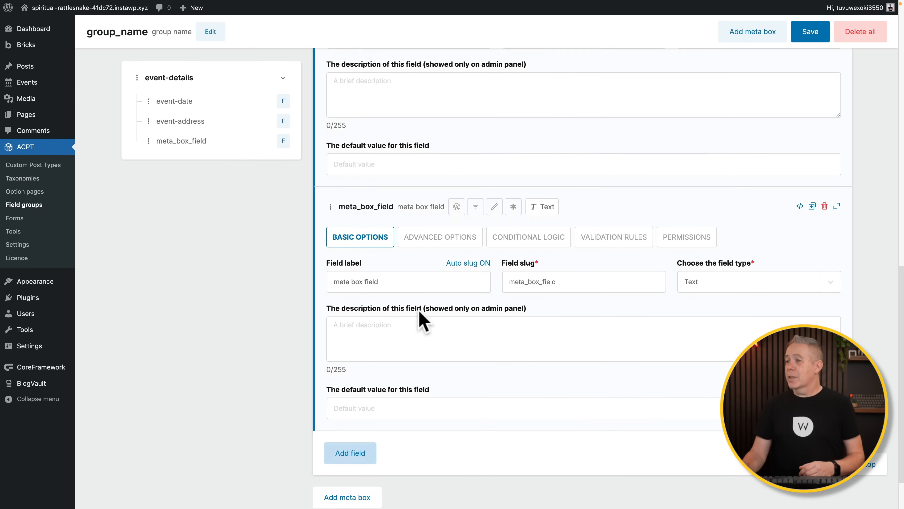
click(408, 282)
text(Event Gallery)
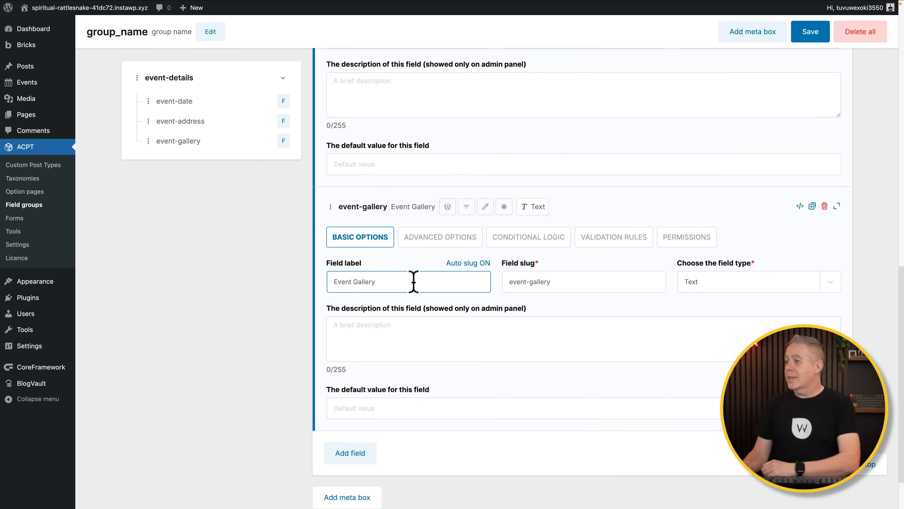
click(779, 281)
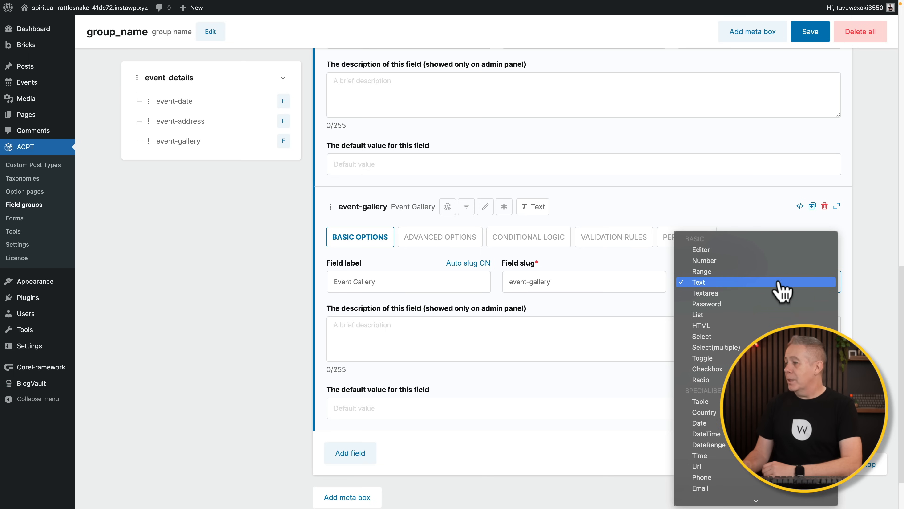
scroll(772, 314, down, 6)
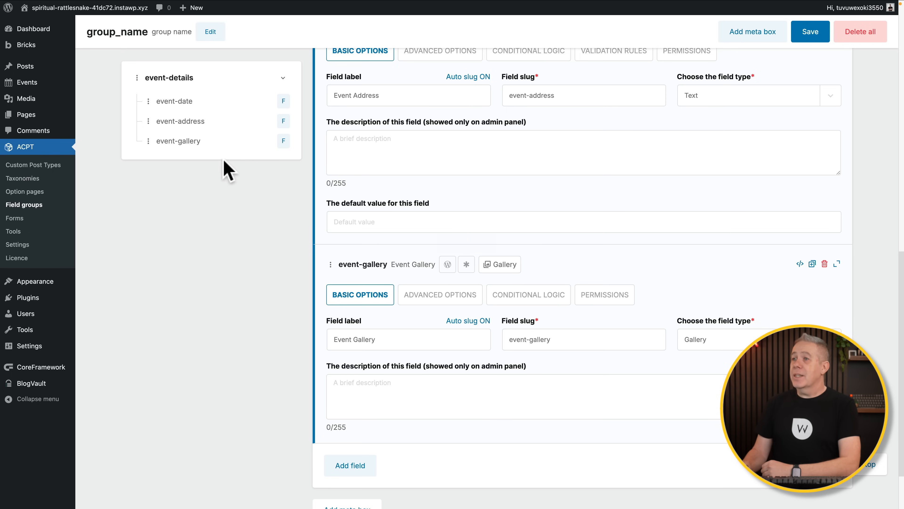
Check the event-date, event-address and event-gallery fields through the meta box navigation and save the meta group.
click(183, 104)
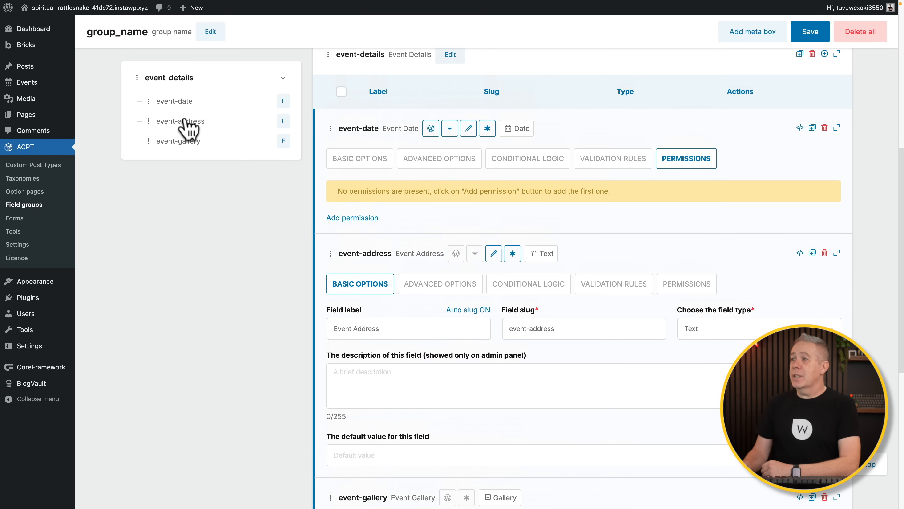
click(185, 123)
click(184, 143)
click(181, 102)
scroll(473, 177, up, 3)
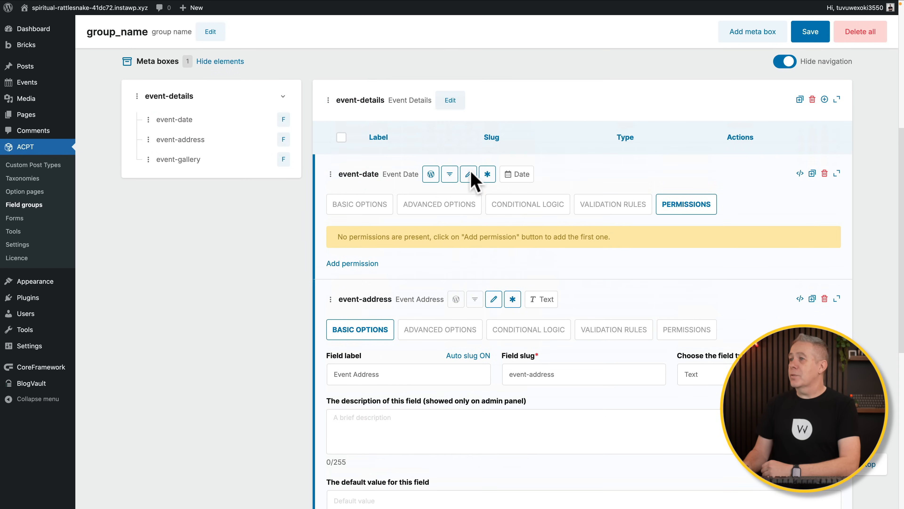
scroll(470, 174, up, 3)
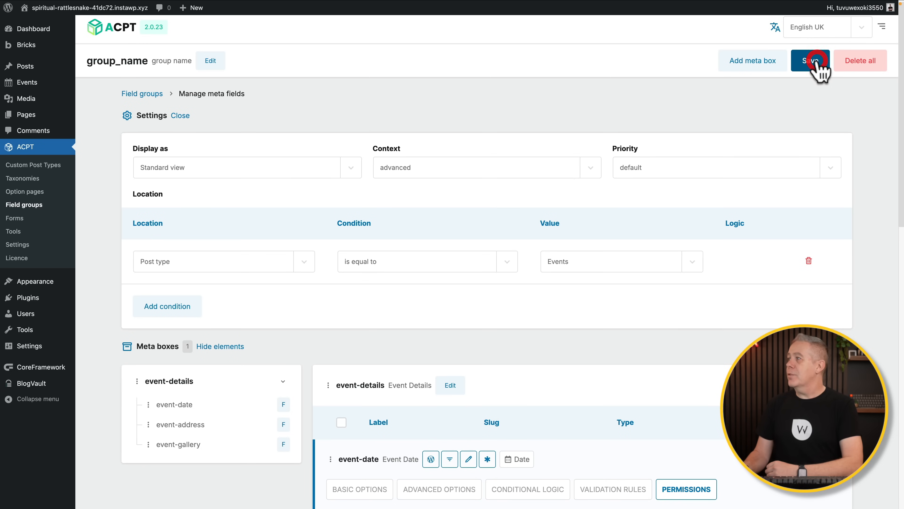
click(817, 60)
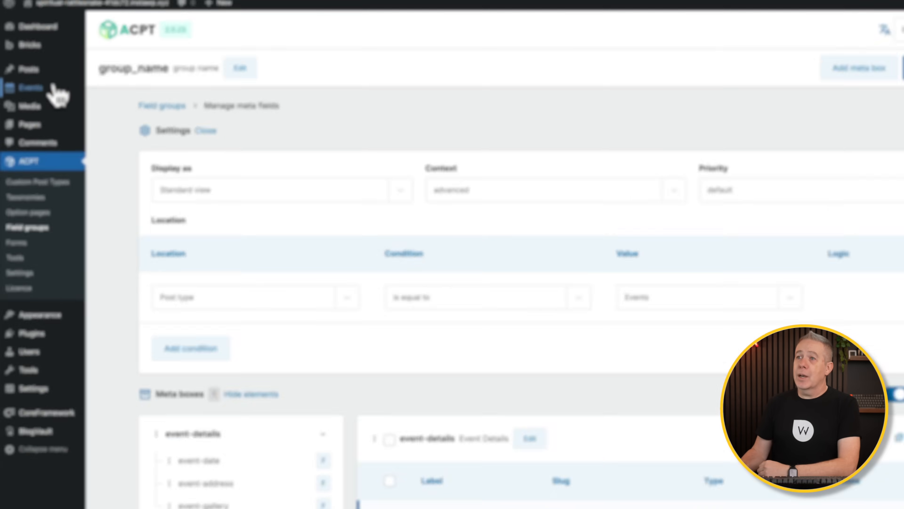
Add the event types Music Festival, Food Festival and Public Speaking to the Event Types taxonomy.
mouse_move(34, 84)
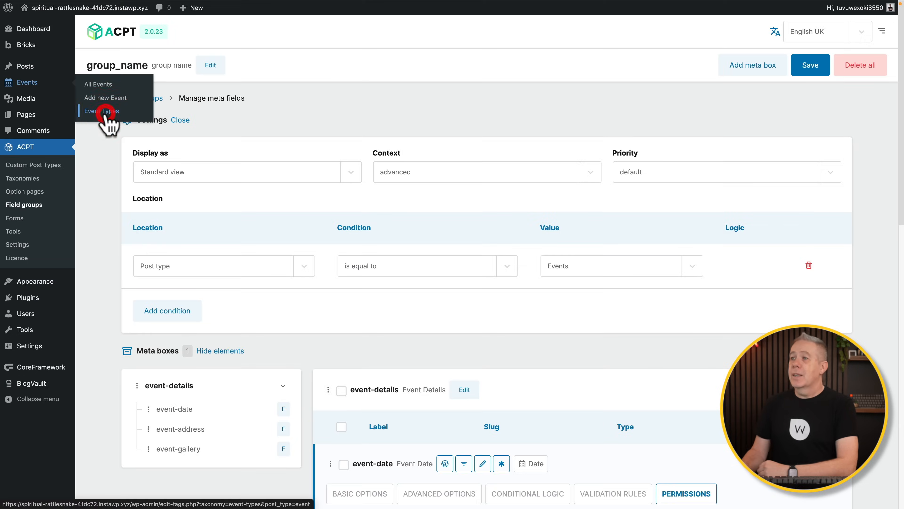
click(139, 136)
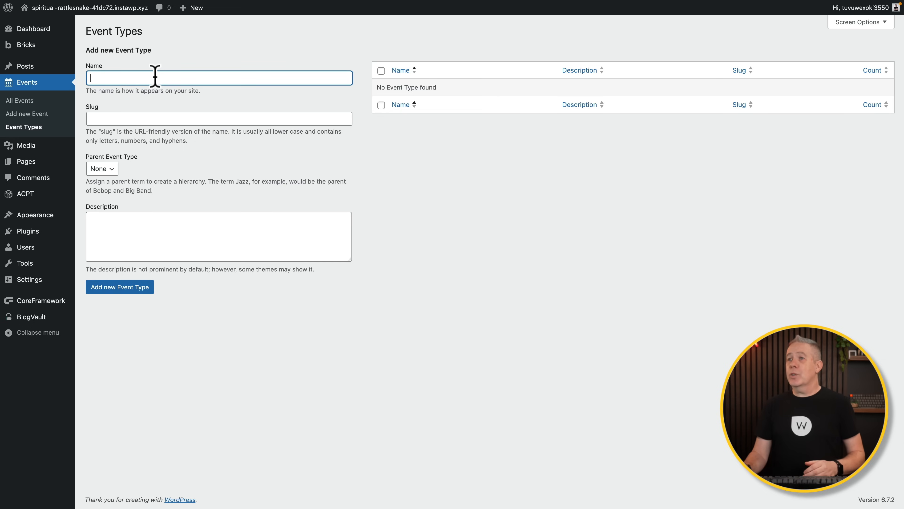
text(Music Festival)
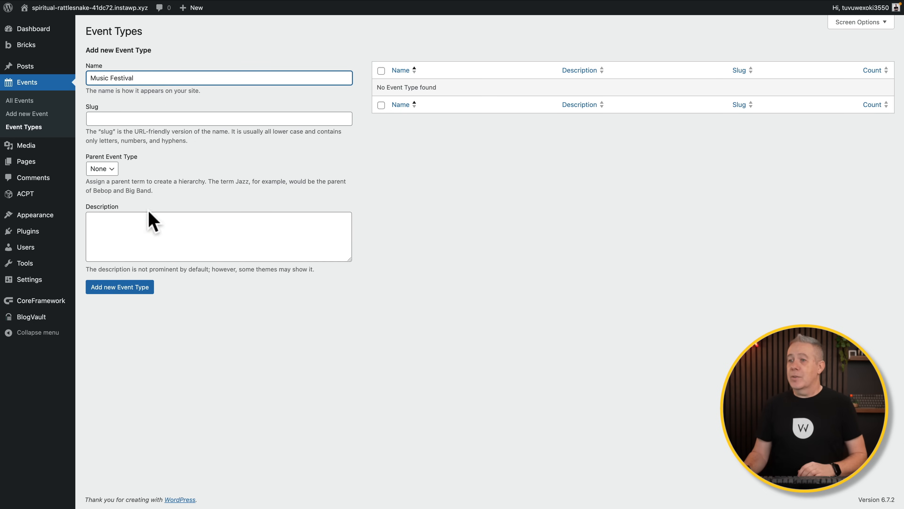
click(124, 287)
text(Food Festival)
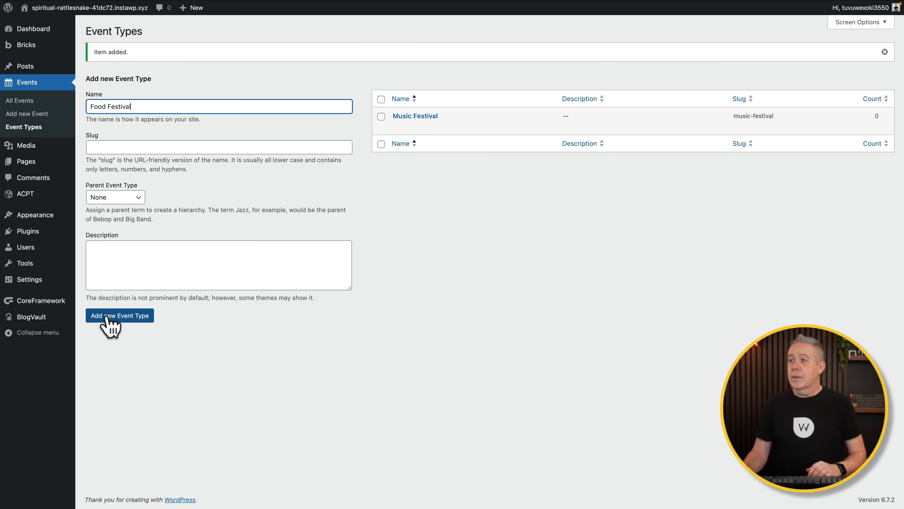
click(109, 317)
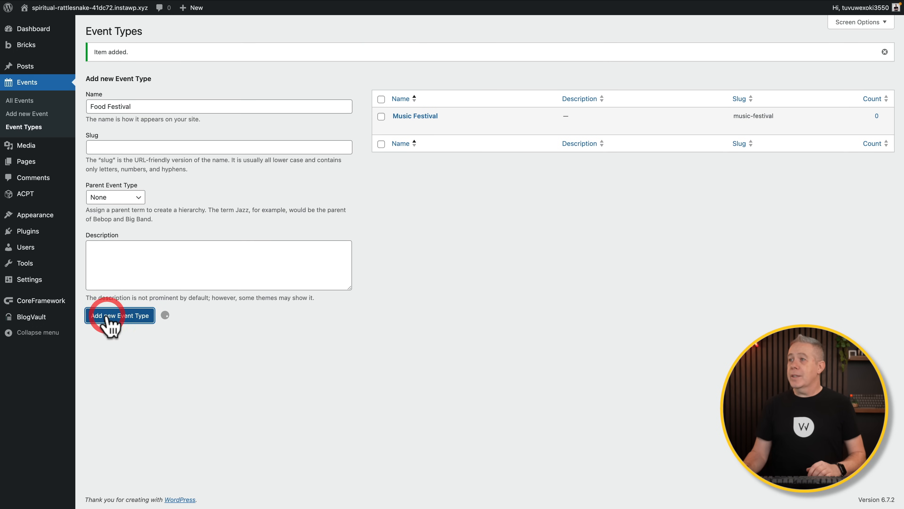
text(Public Speaking)
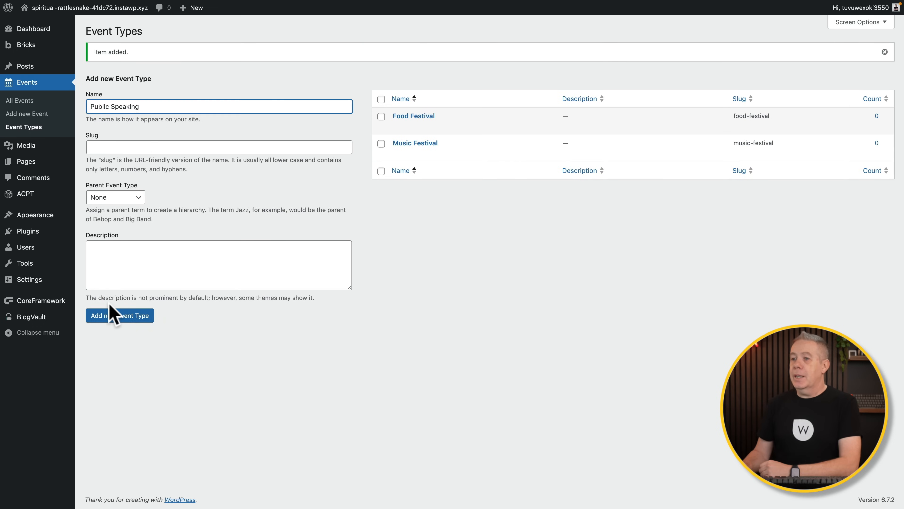
click(113, 317)
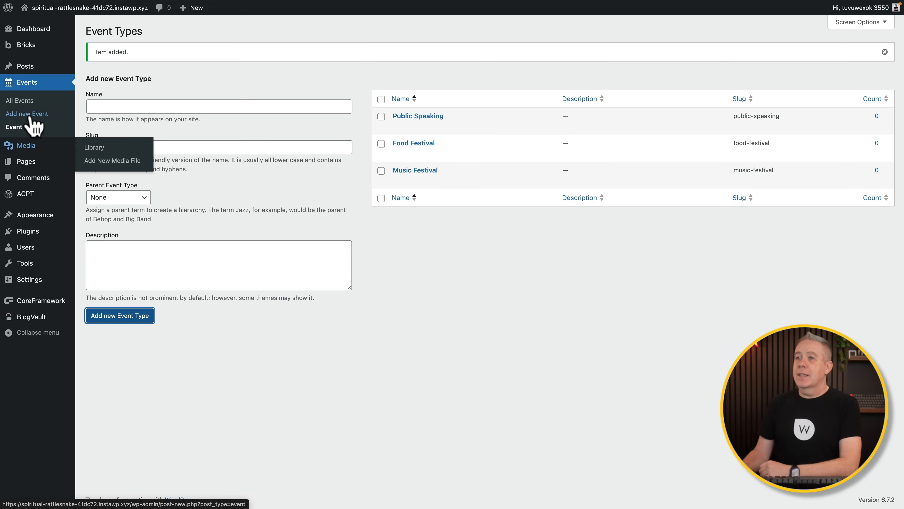
Start a new event titled Steelhouse Festival with a lorem ipsum paragraph, checking its Event Types and Event Details fields.
click(22, 102)
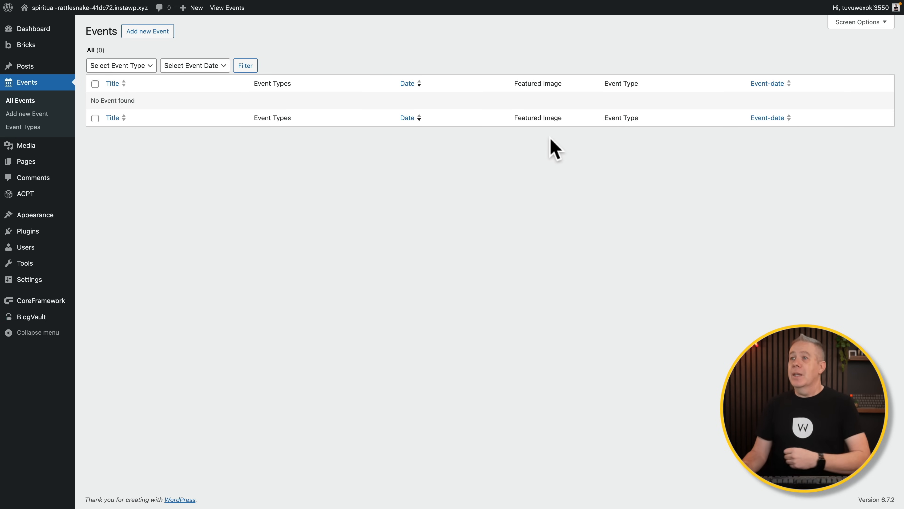
click(149, 31)
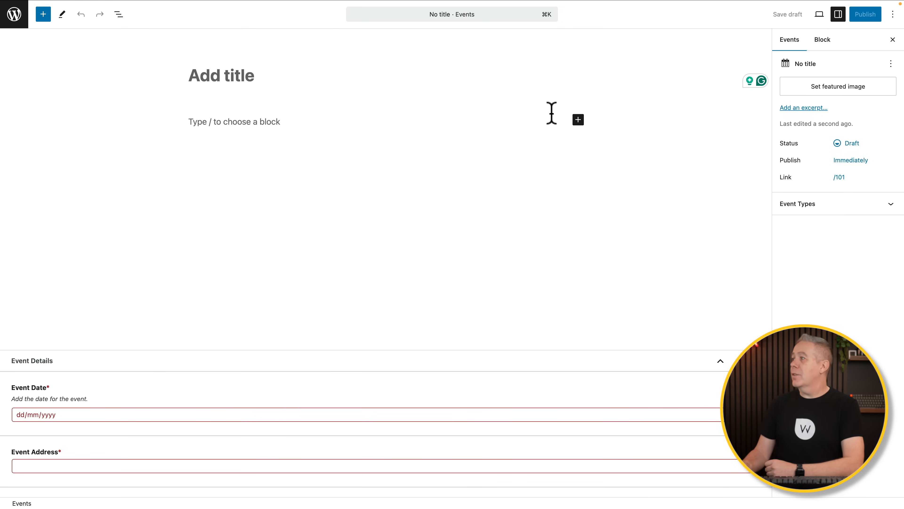
click(859, 207)
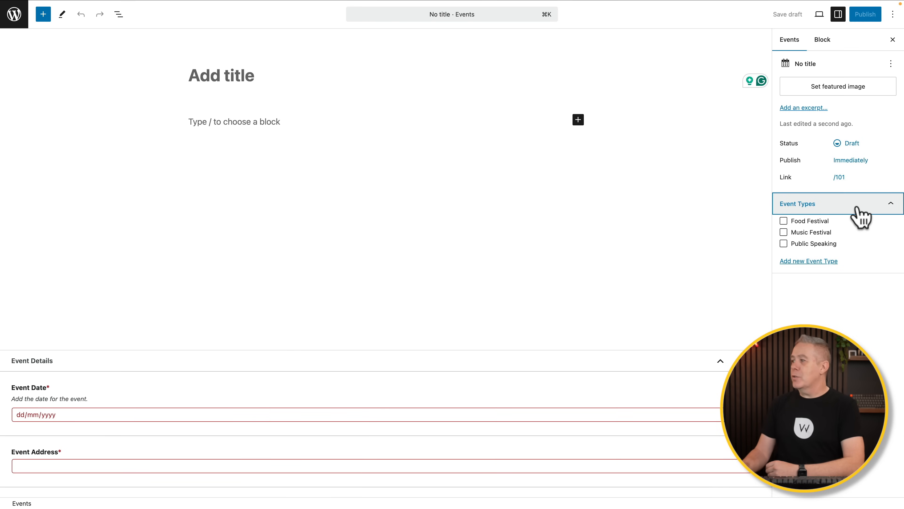
scroll(292, 339, down, 3)
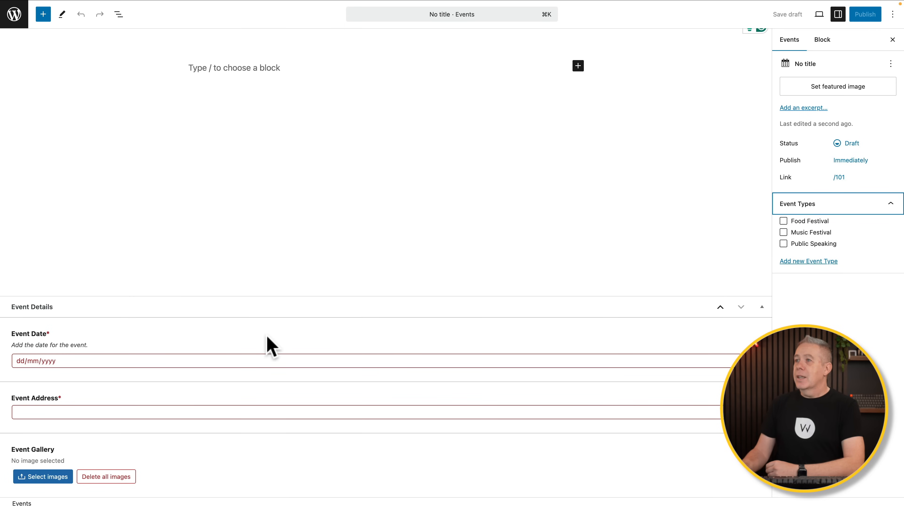
scroll(268, 339, up, 3)
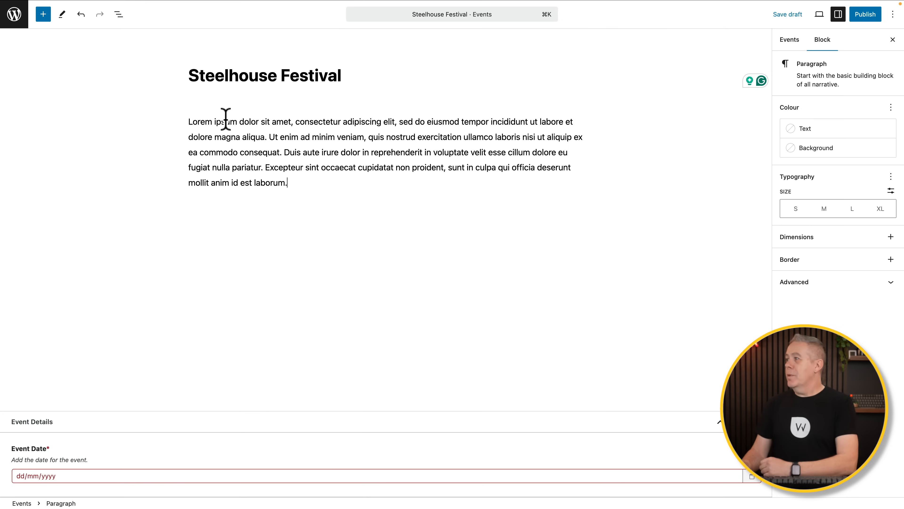
Set pexels-wendywei-1190297.jpg as the event's featured image and assign the Music Festival event type.
click(790, 40)
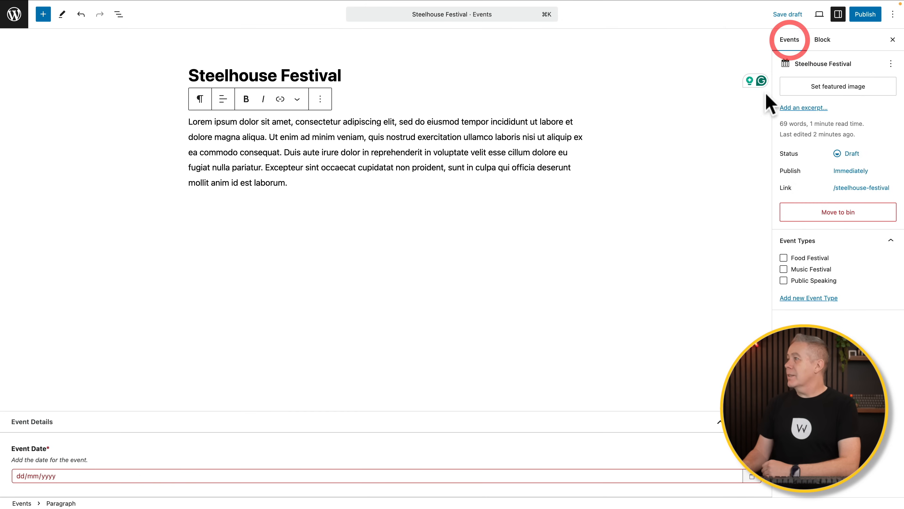
click(849, 85)
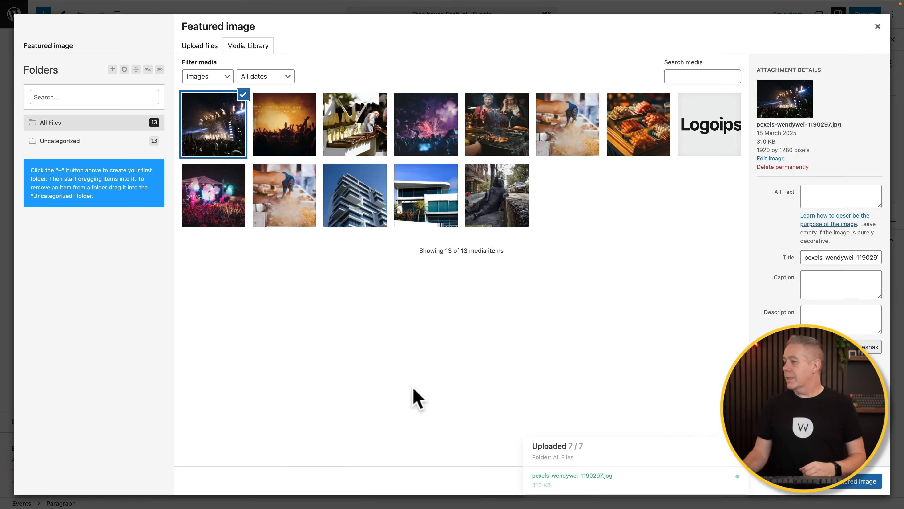
click(858, 481)
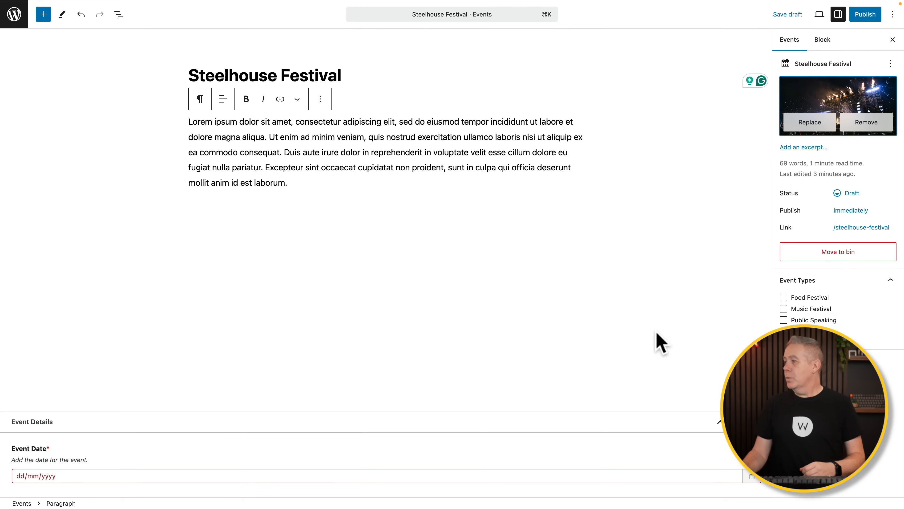
click(783, 308)
Fill in the Event Details with the date 25/07/2025, the venue's address and three concert images for the gallery.
scroll(384, 363, down, 3)
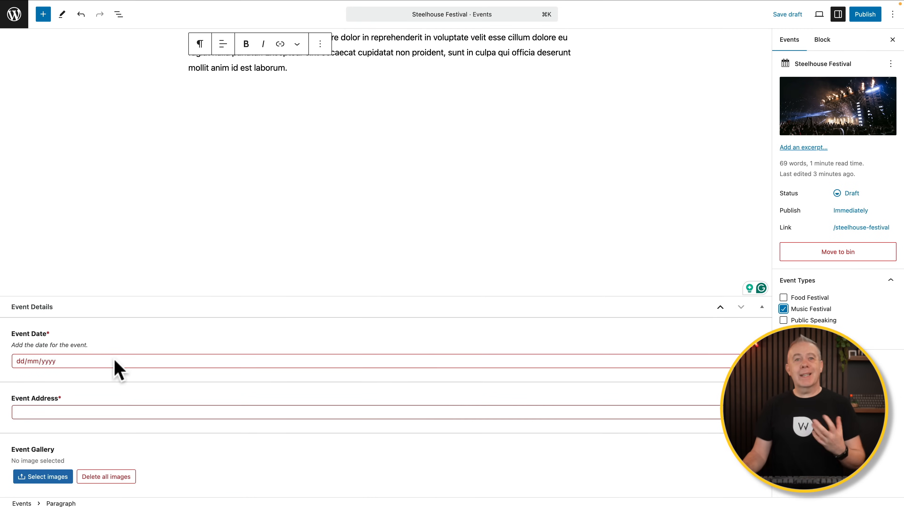
click(76, 361)
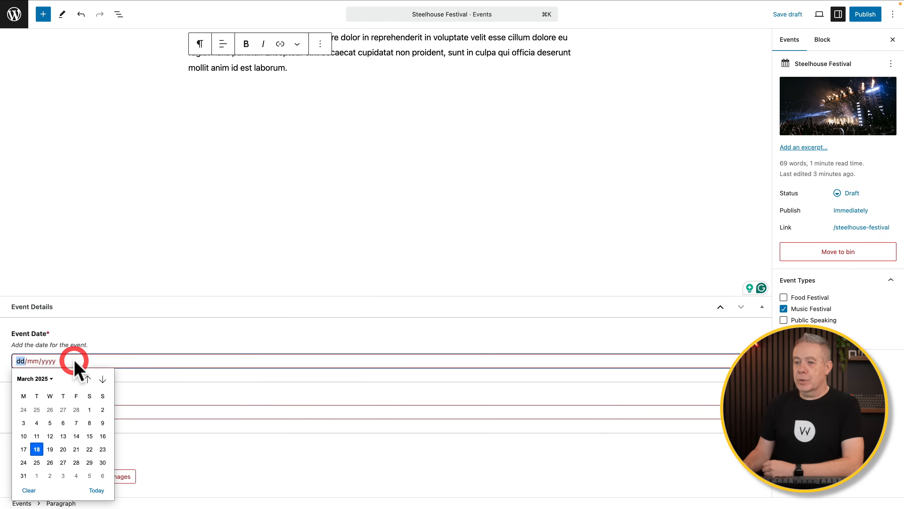
click(78, 449)
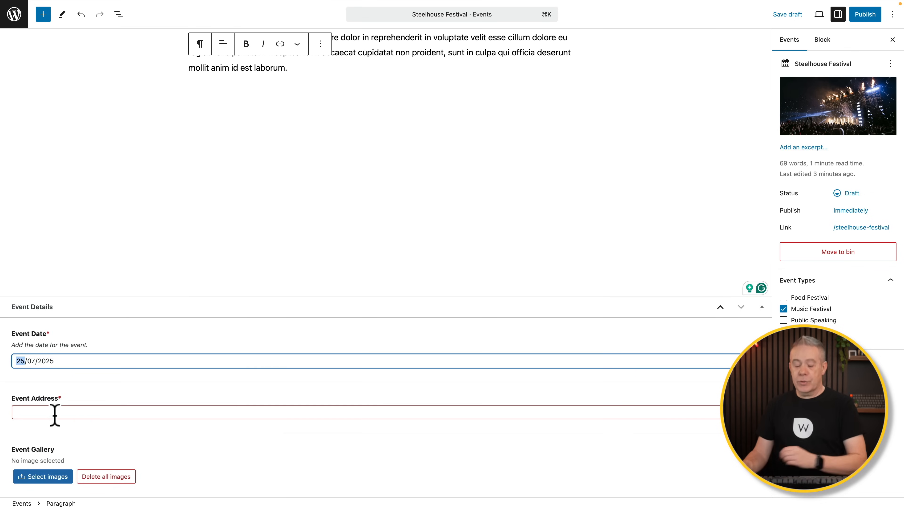
click(55, 414)
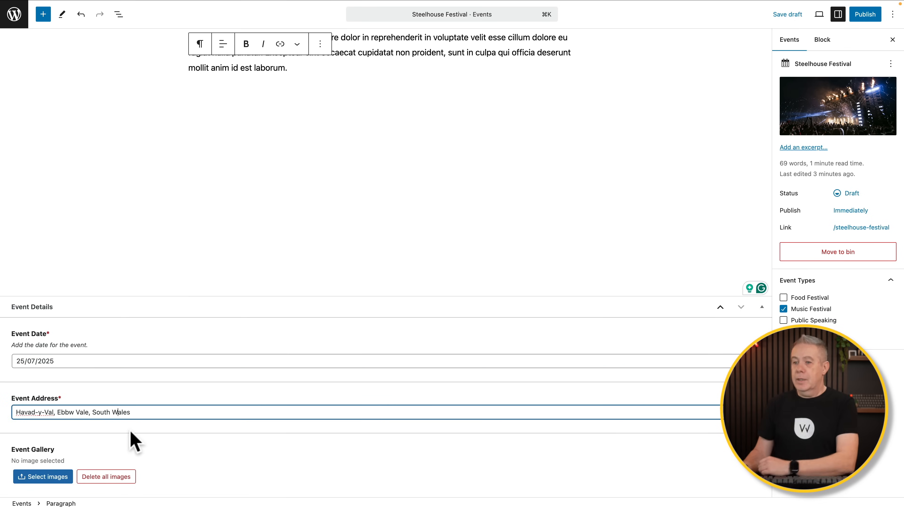
click(64, 477)
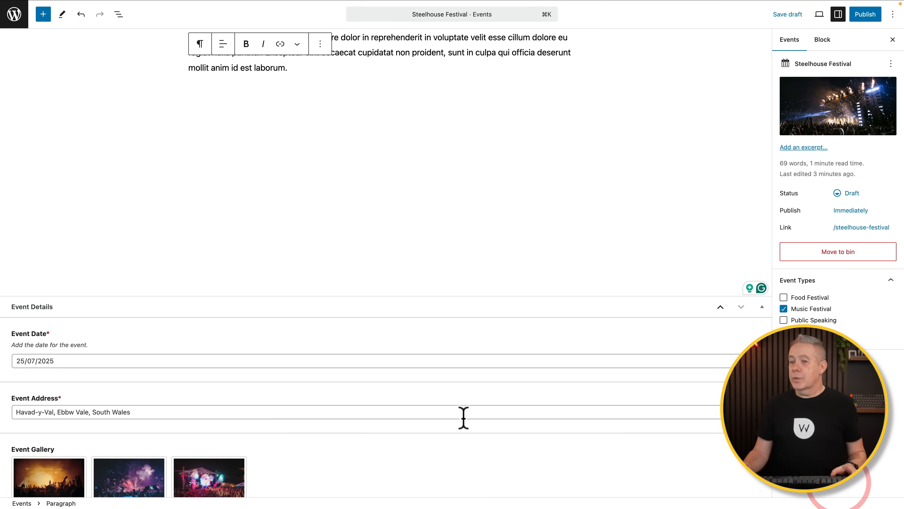
scroll(261, 451, down, 2)
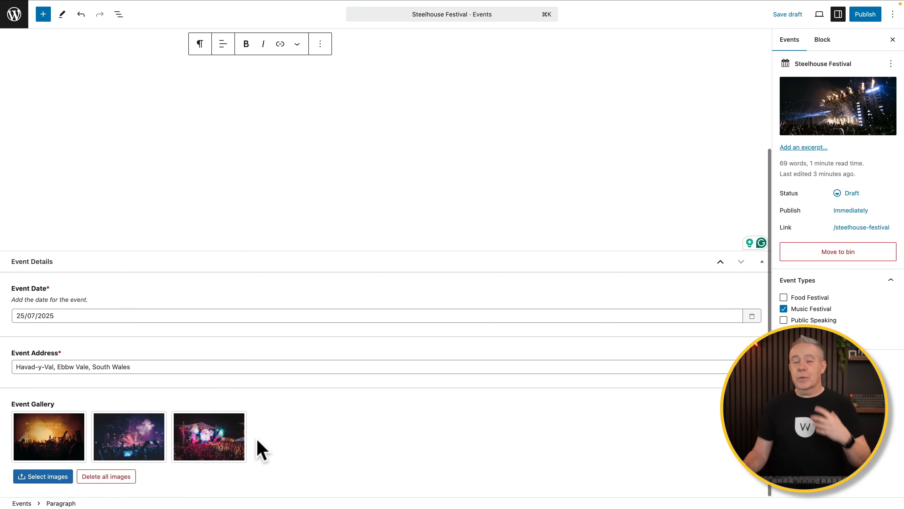
Publish the Steelhouse Festival event and leave the editor.
scroll(261, 450, up, 5)
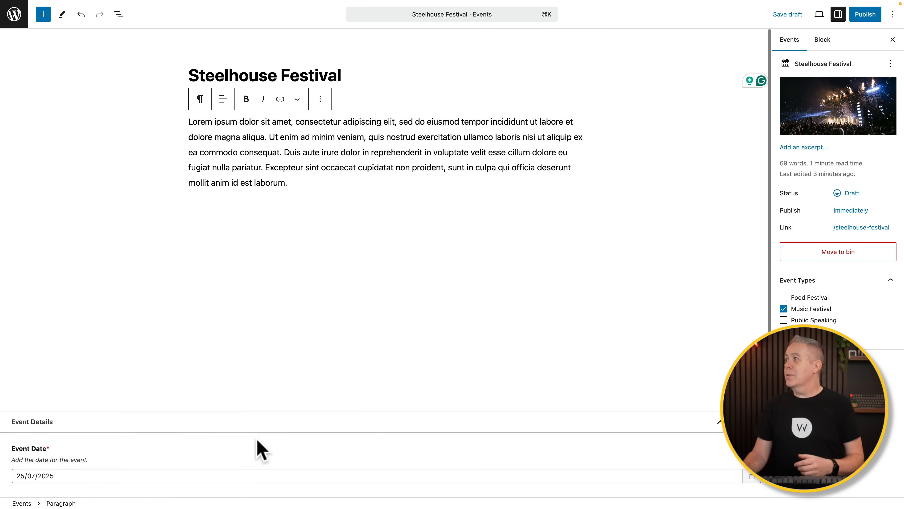
click(866, 15)
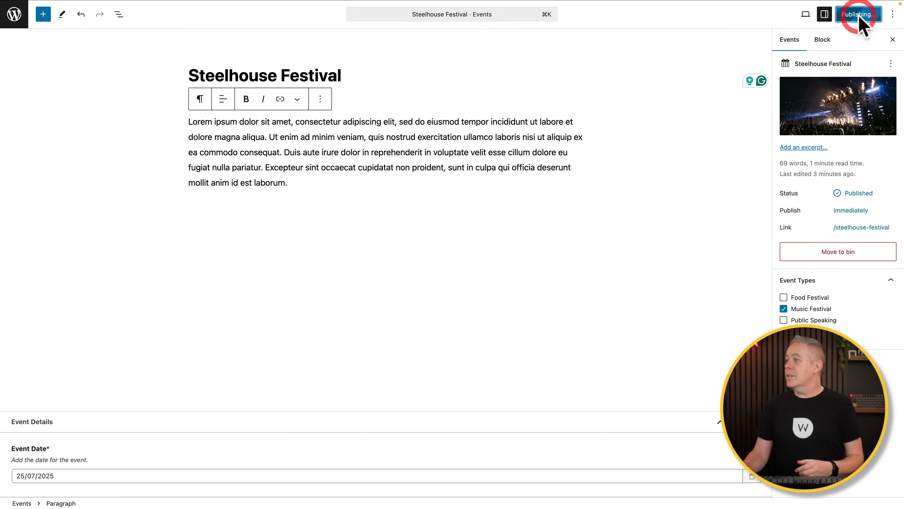
click(17, 19)
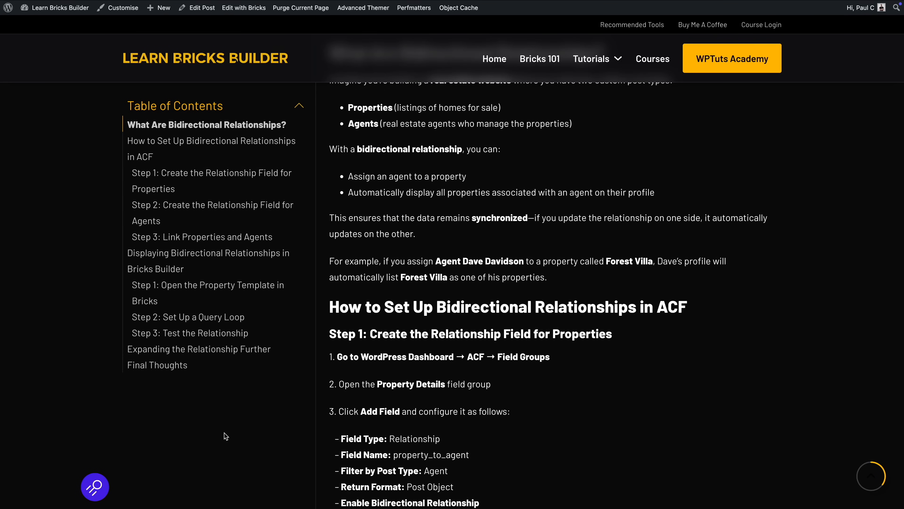
Open the SEO settings of the ACF bidirectional relationships post and generate its meta title and meta description with AI.
click(86, 493)
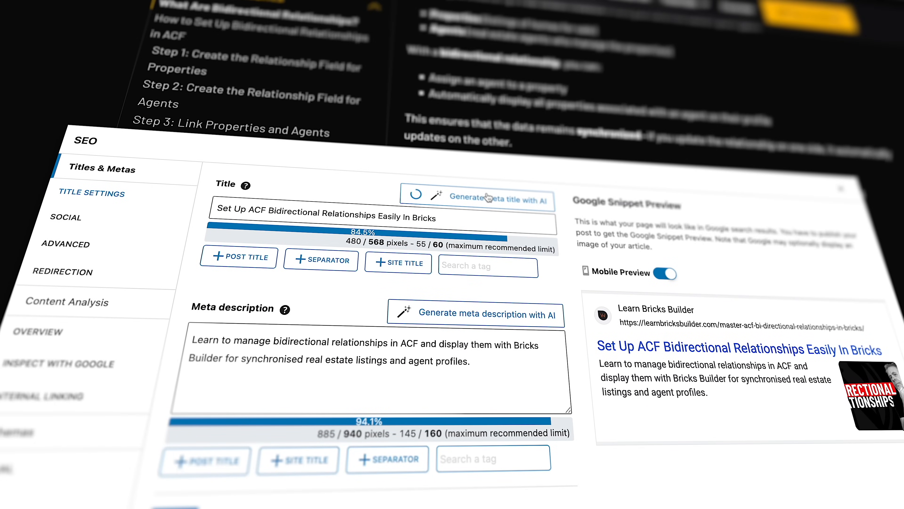
click(525, 323)
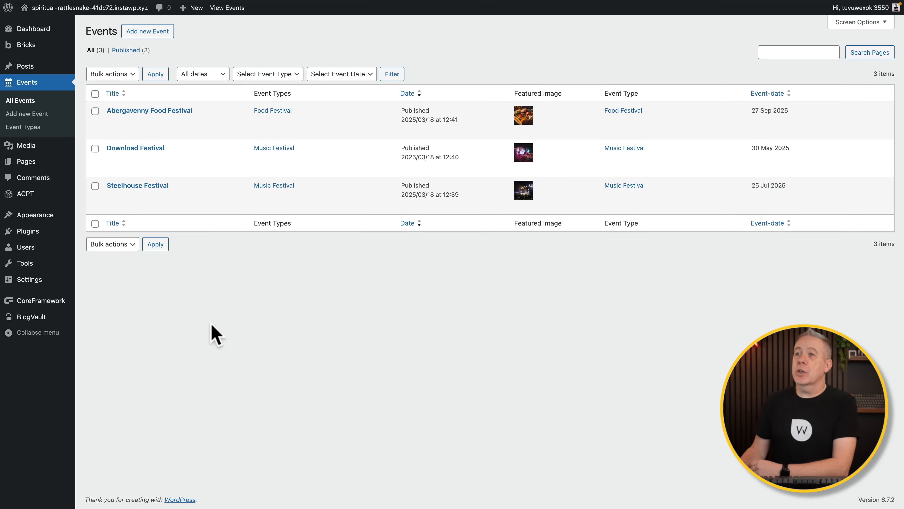
Create a Bricks template titled Events Archive Template, set its template type to Archive and publish it.
mouse_move(27, 50)
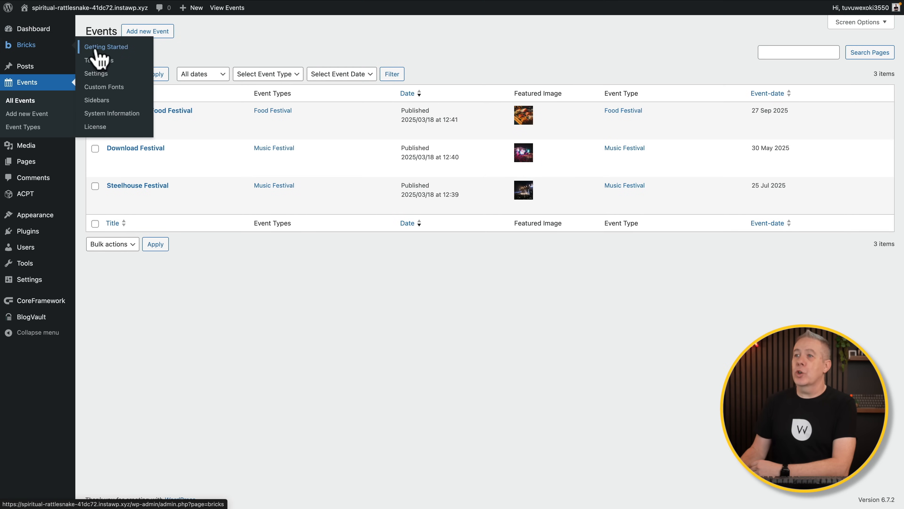
click(99, 60)
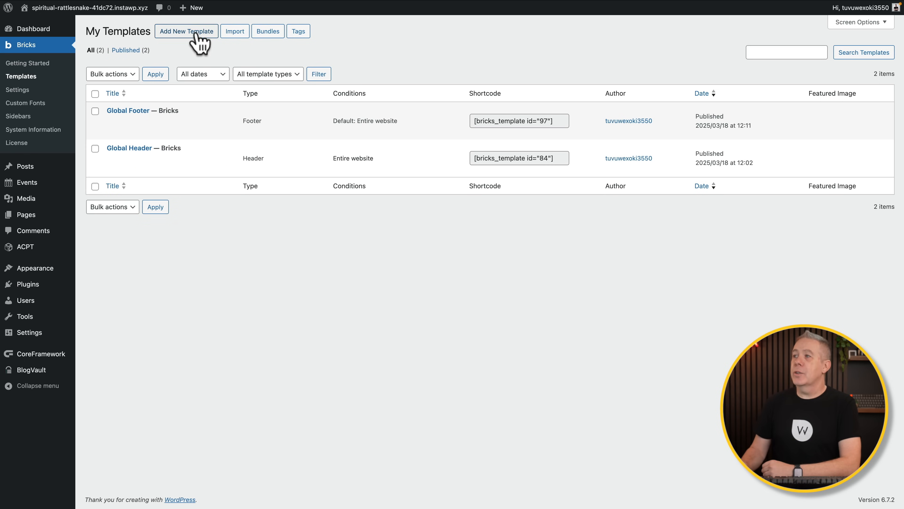
click(197, 32)
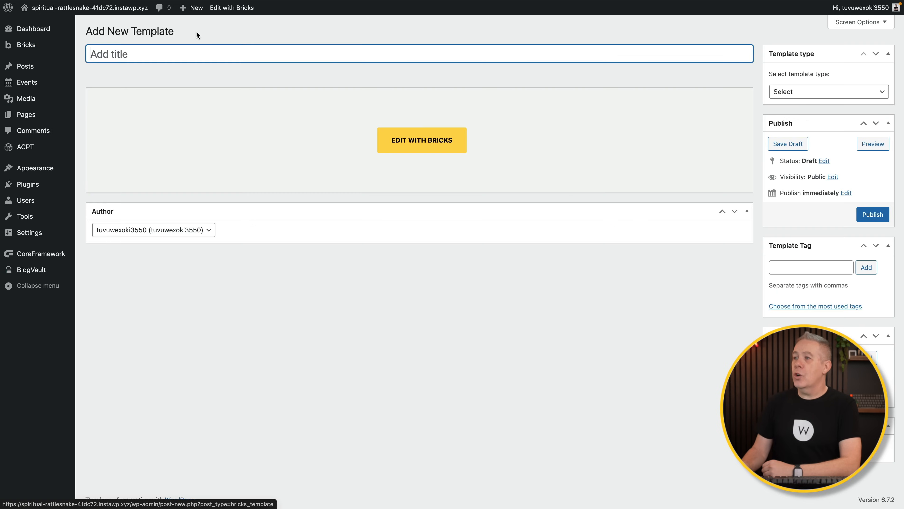
click(182, 55)
text(Events Archive Template)
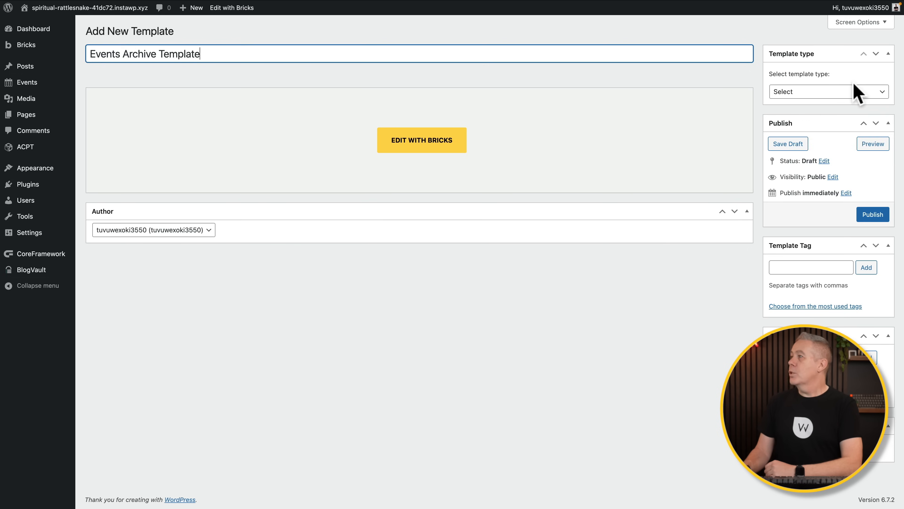
click(856, 92)
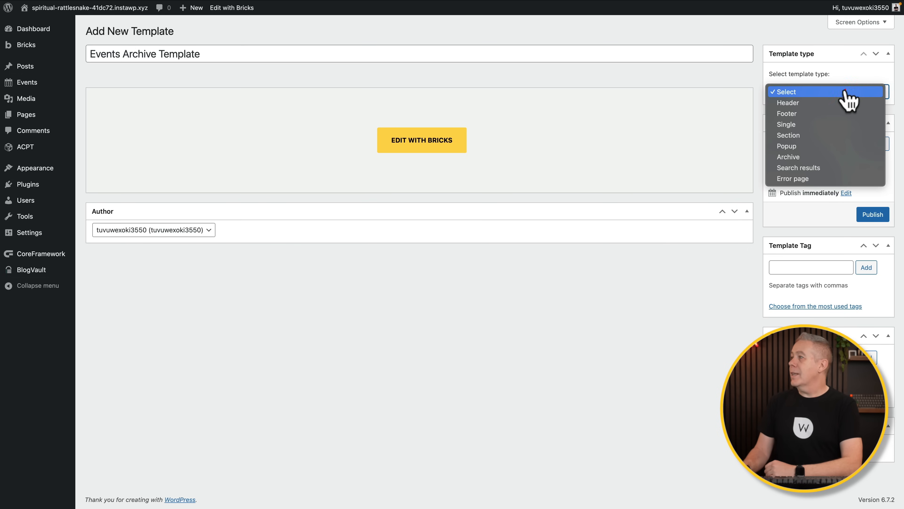
click(818, 157)
click(869, 215)
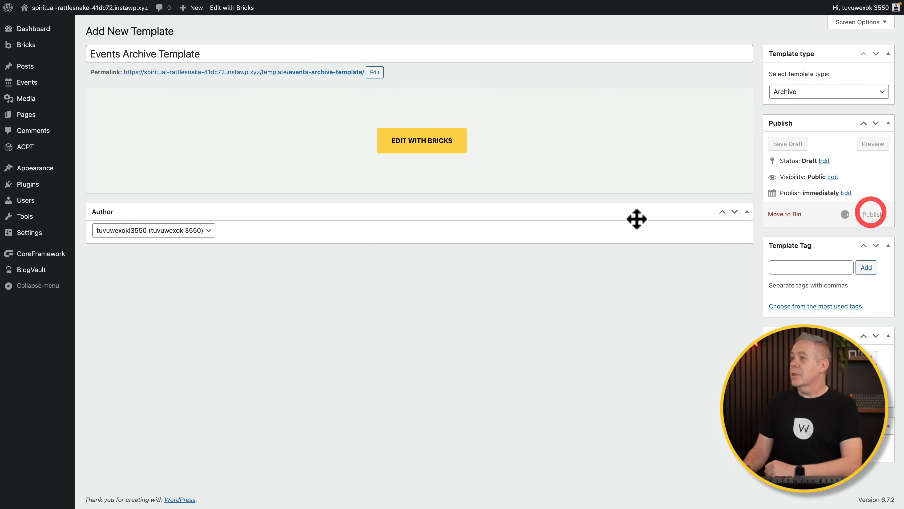
Open the template in Bricks and add a template condition for the Archive of the Events post type.
click(415, 169)
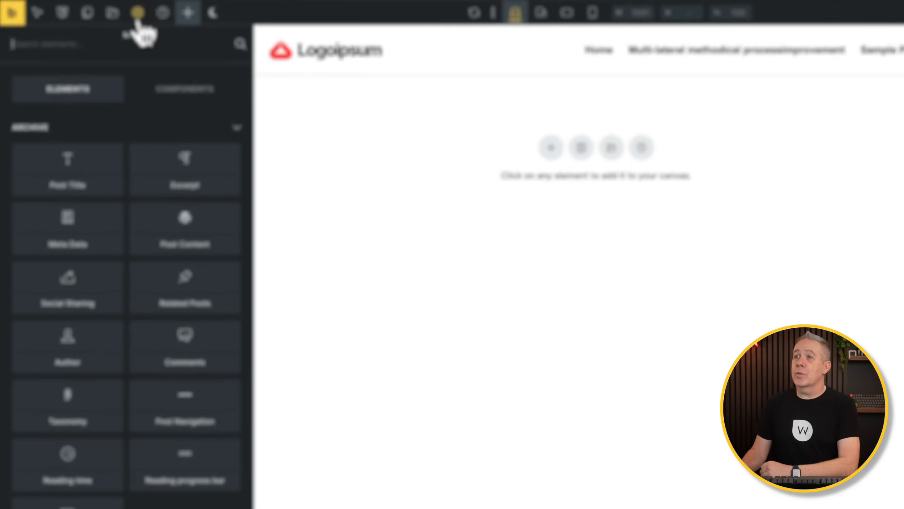
click(103, 10)
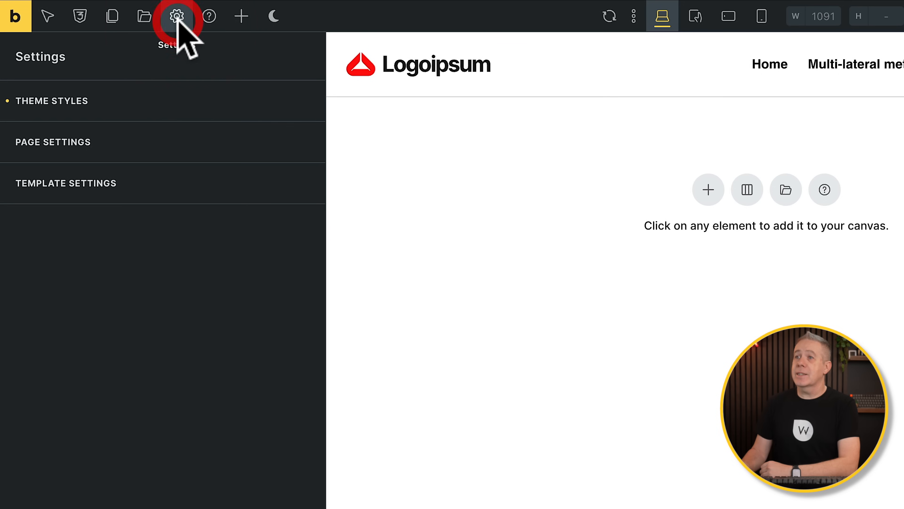
click(151, 185)
click(157, 111)
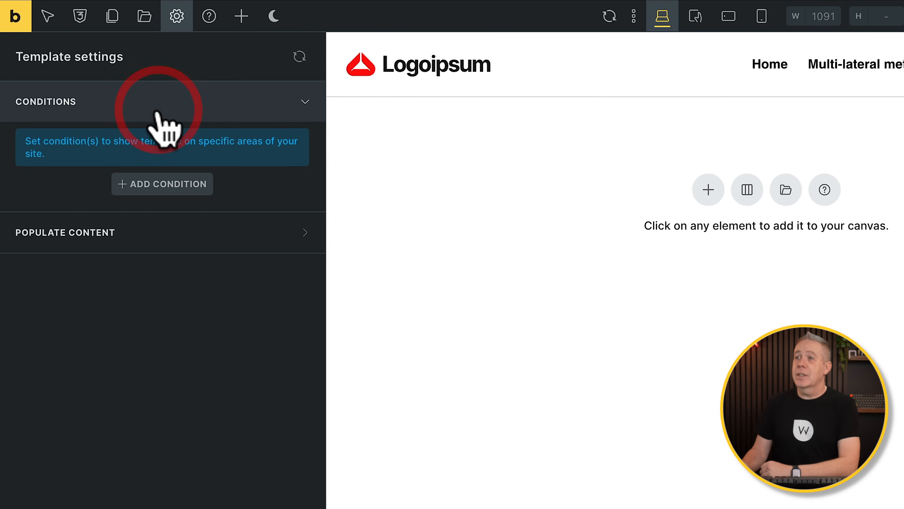
click(162, 184)
click(203, 225)
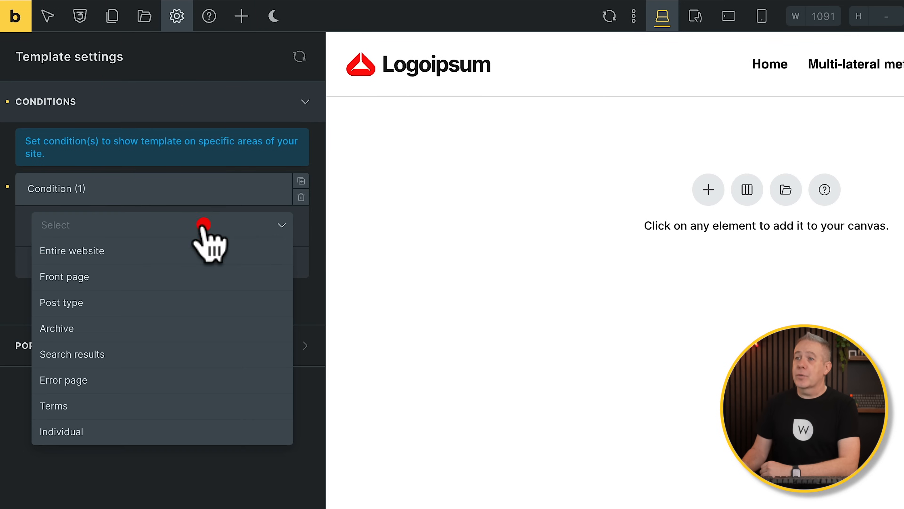
click(141, 321)
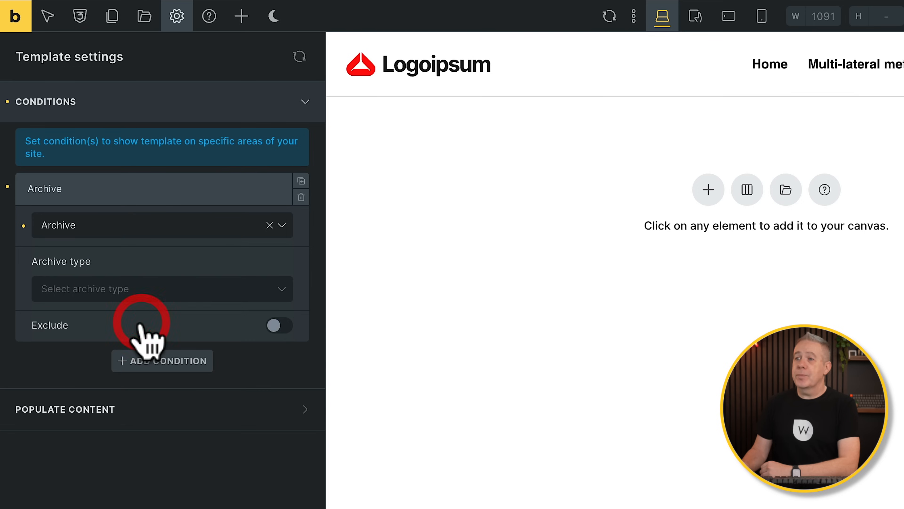
click(156, 289)
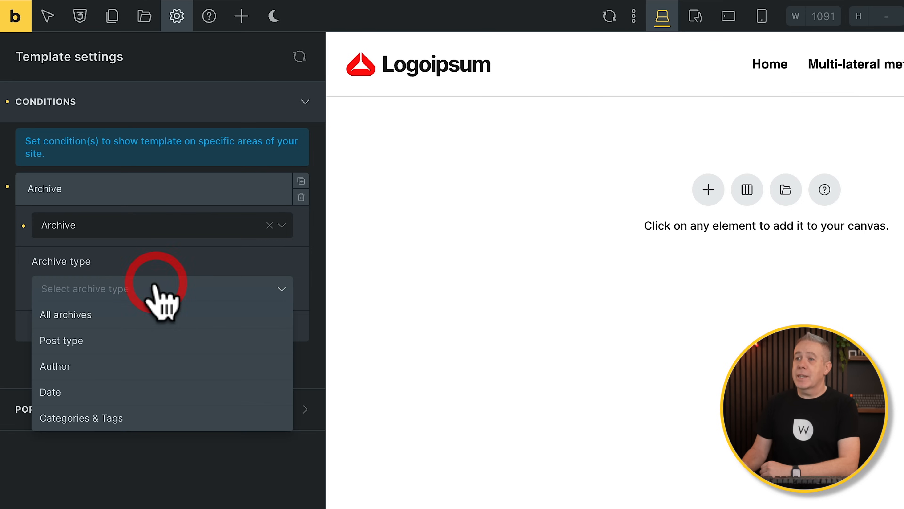
click(123, 338)
click(162, 349)
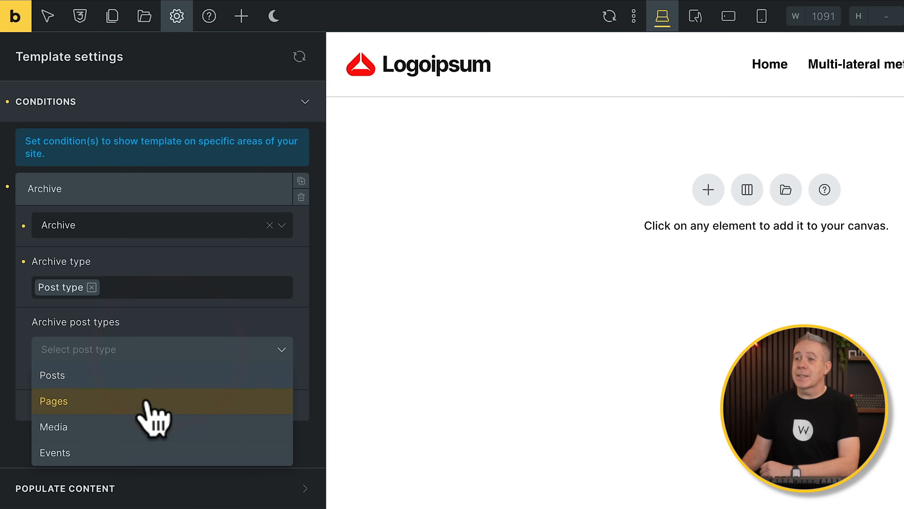
click(117, 449)
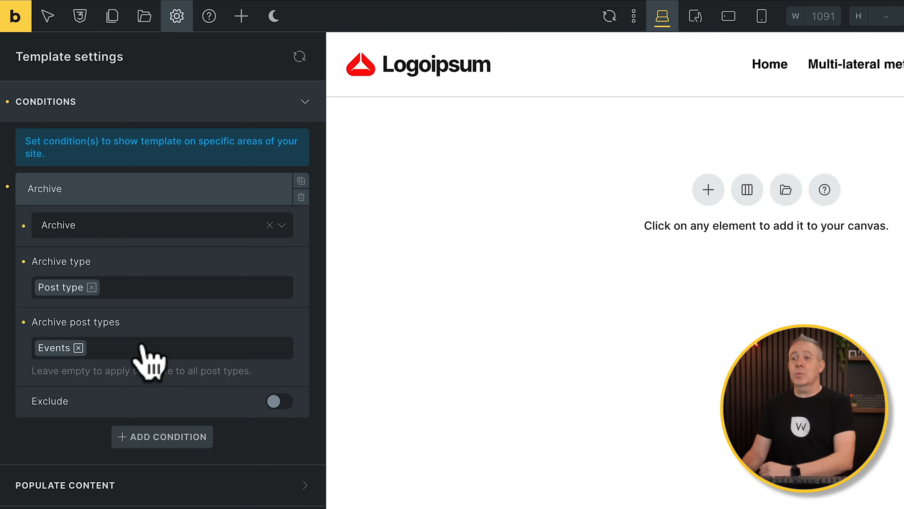
Populate the template canvas with Archive (posts) content for the Events post type and apply the preview.
click(107, 485)
click(140, 263)
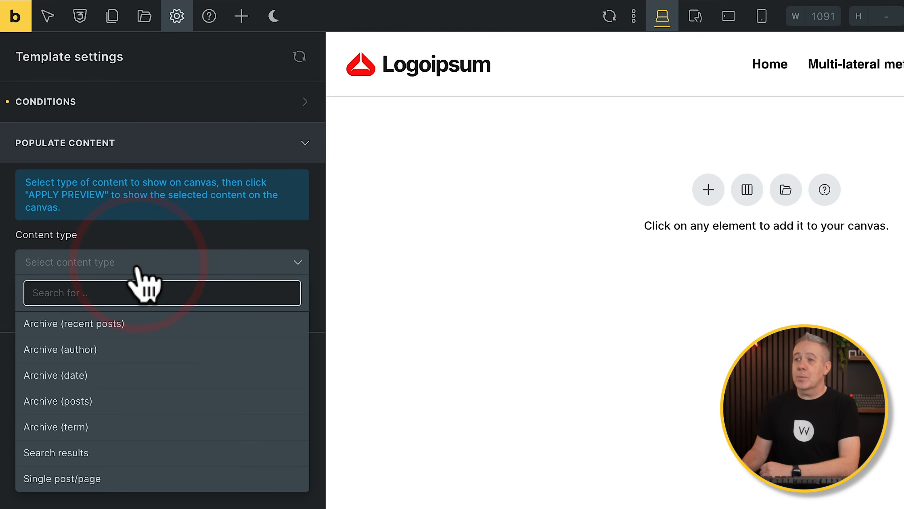
click(92, 401)
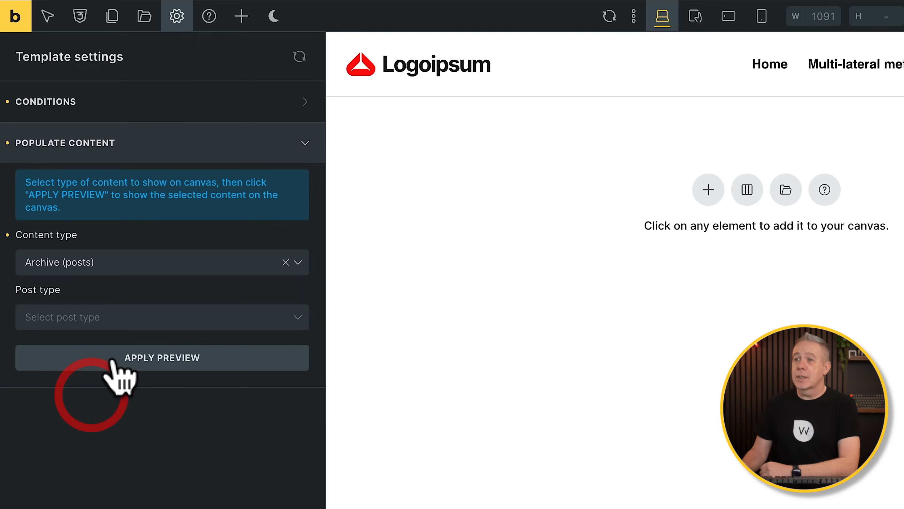
click(139, 318)
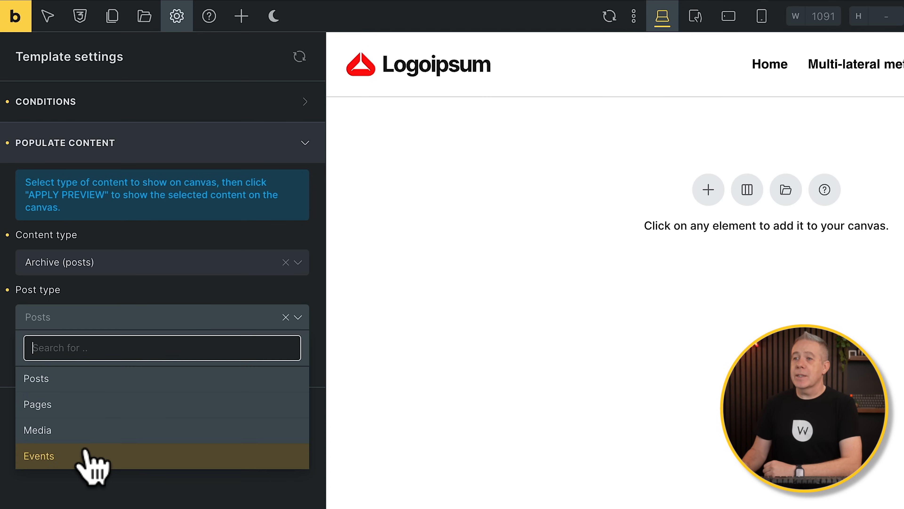
click(87, 457)
click(148, 359)
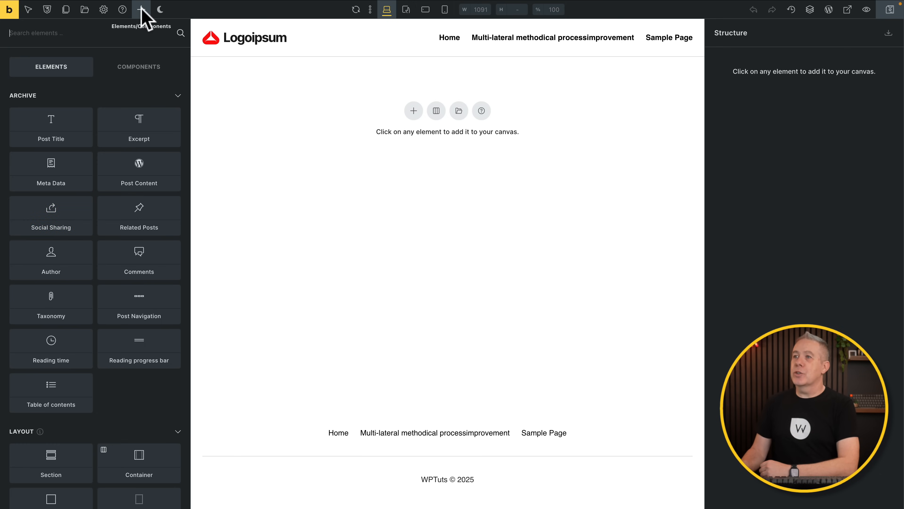
Add a Section to the empty canvas and rename it Events Section.
scroll(109, 196, down, 6)
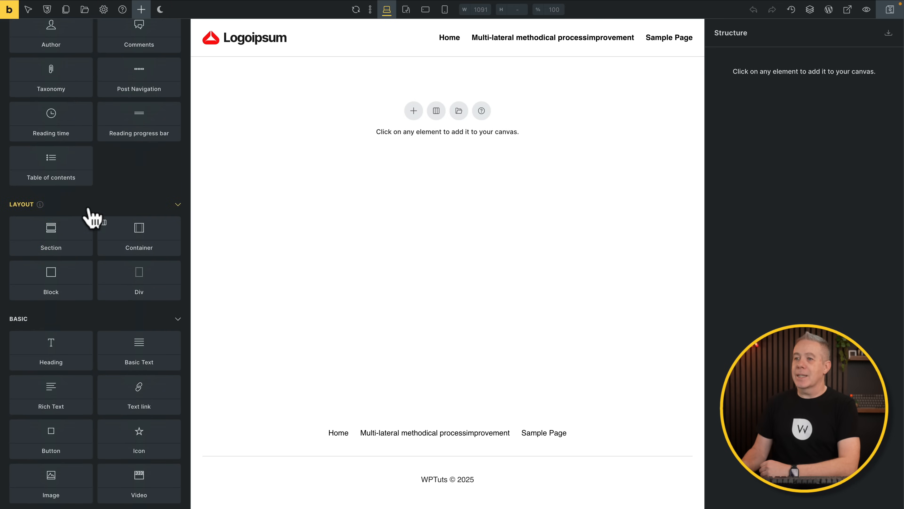
click(53, 235)
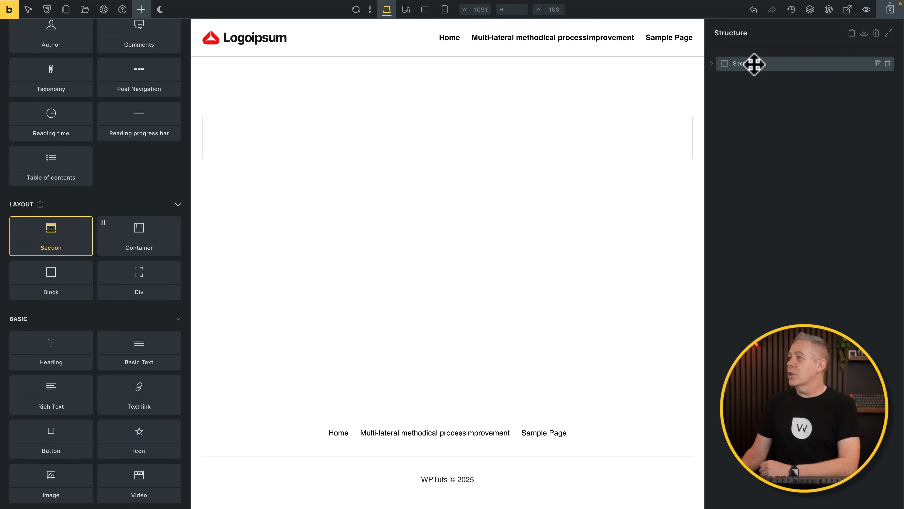
click(710, 64)
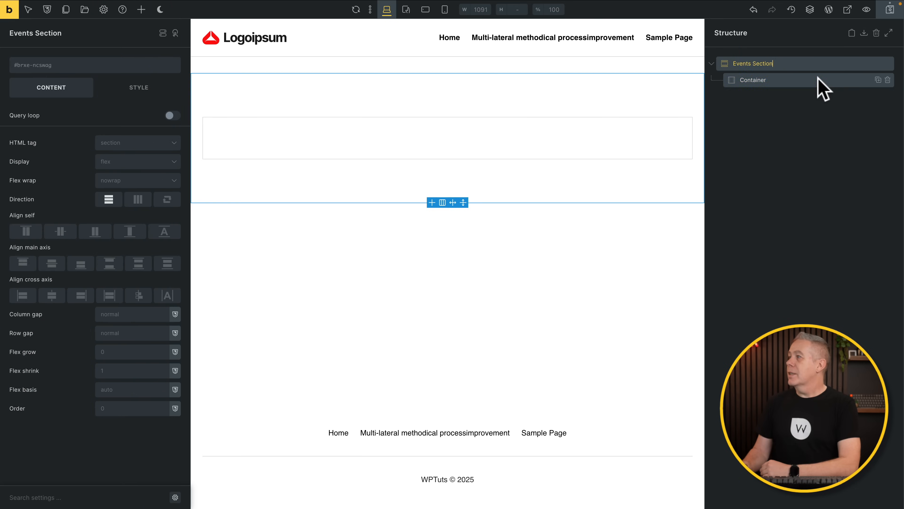
Add a Block inside the Events Section's container and rename it Event Card.
click(818, 79)
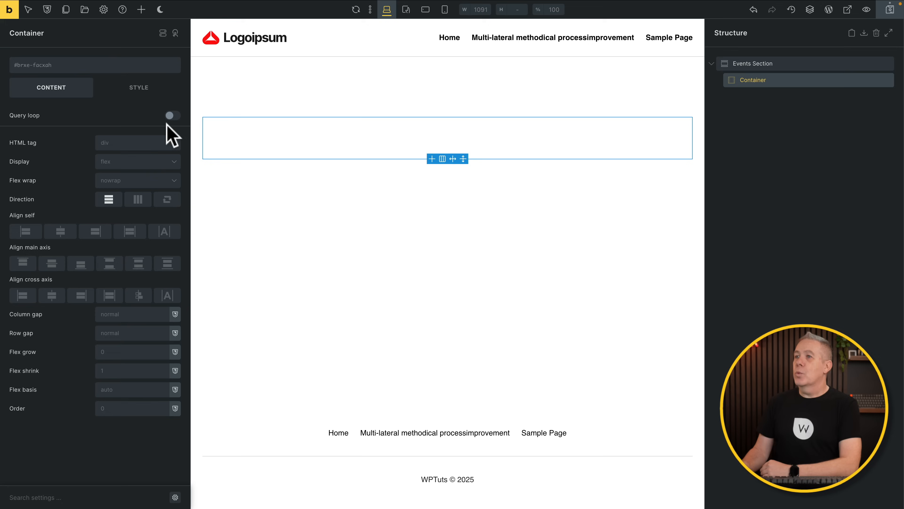
click(142, 9)
scroll(76, 436, down, 3)
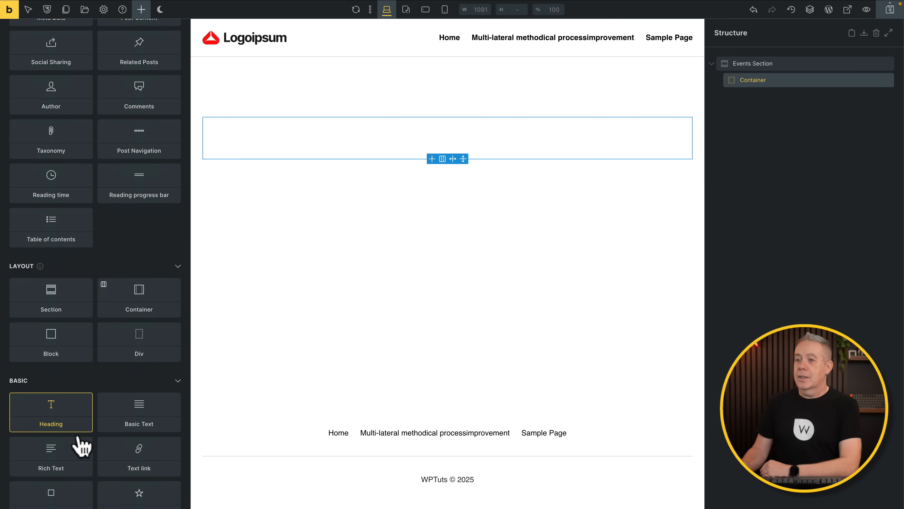
click(57, 320)
double_click(799, 97)
text(CardEvent)
click(808, 108)
click(807, 100)
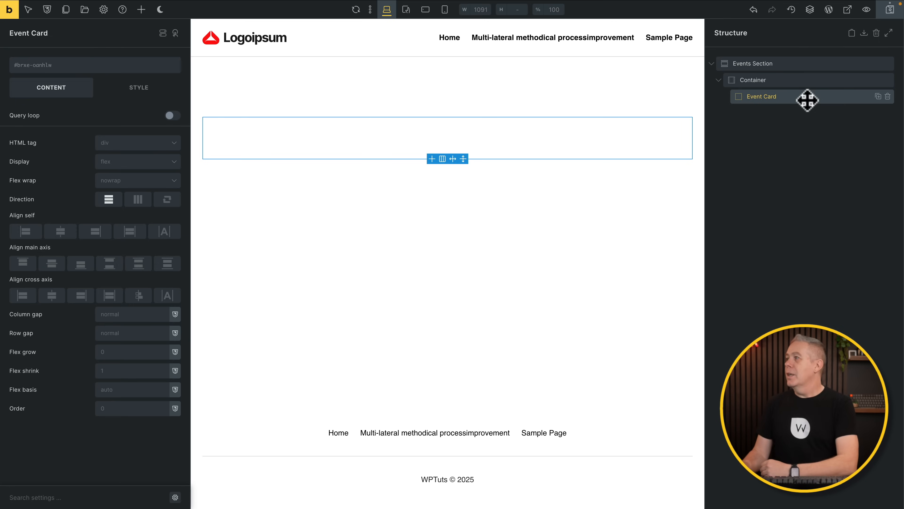
Add a Heading, an Image and two Basic Text elements inside the Event Card block.
click(805, 99)
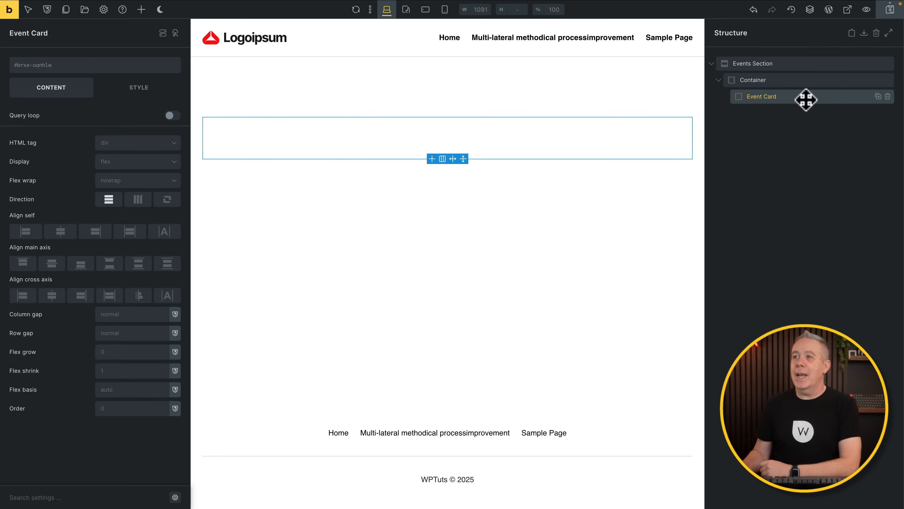
click(141, 10)
scroll(125, 395, down, 3)
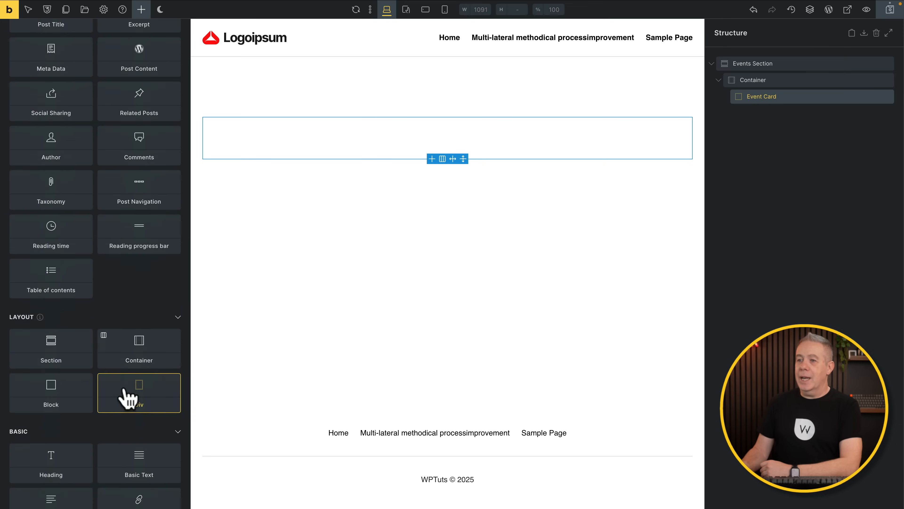
scroll(67, 397, down, 4)
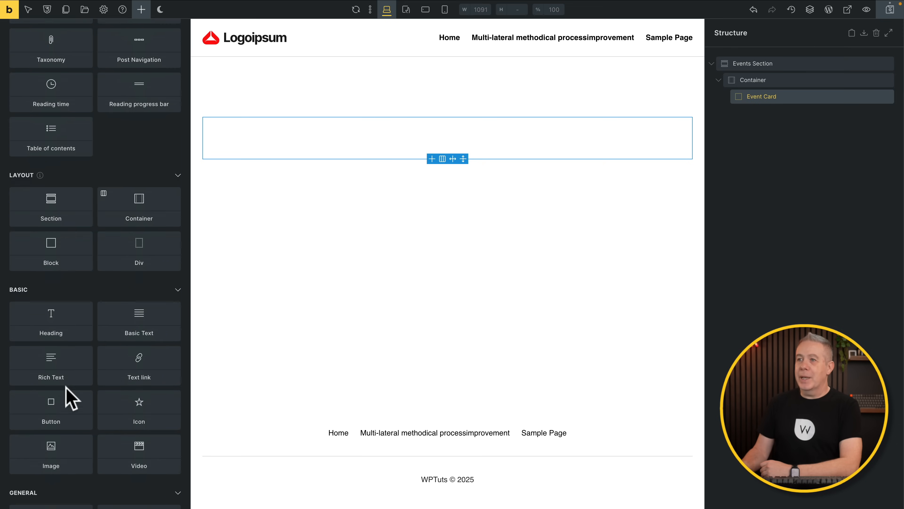
scroll(68, 395, up, 7)
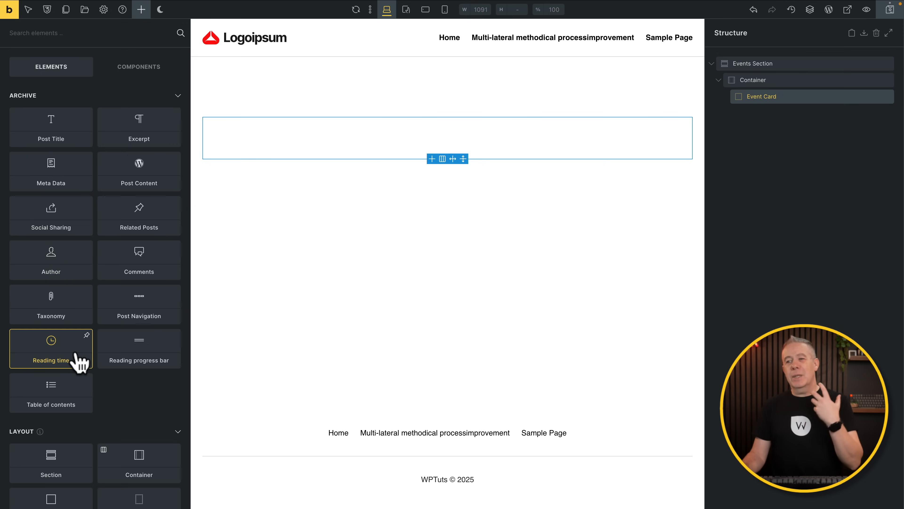
scroll(77, 362, down, 8)
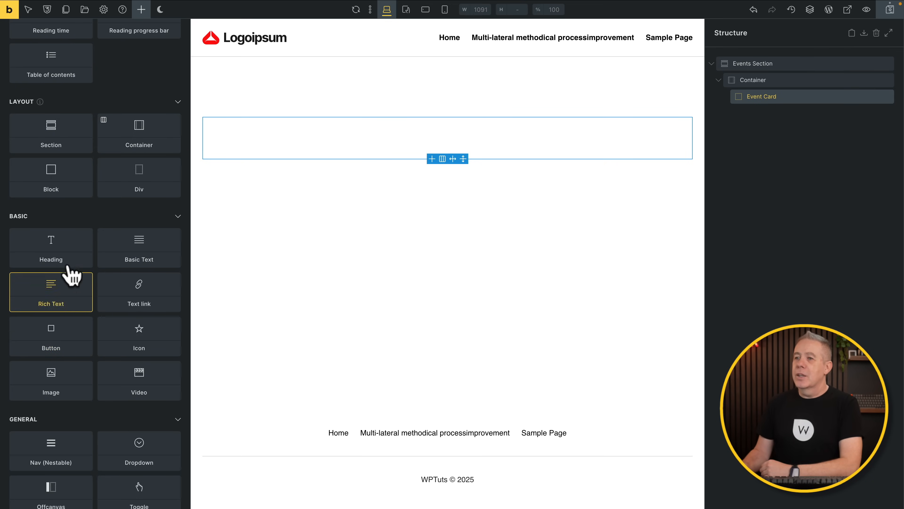
click(66, 242)
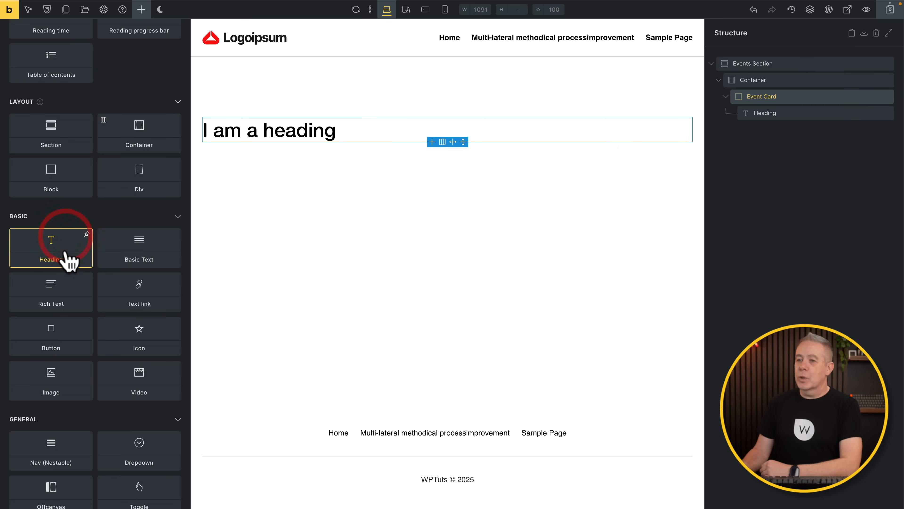
click(43, 386)
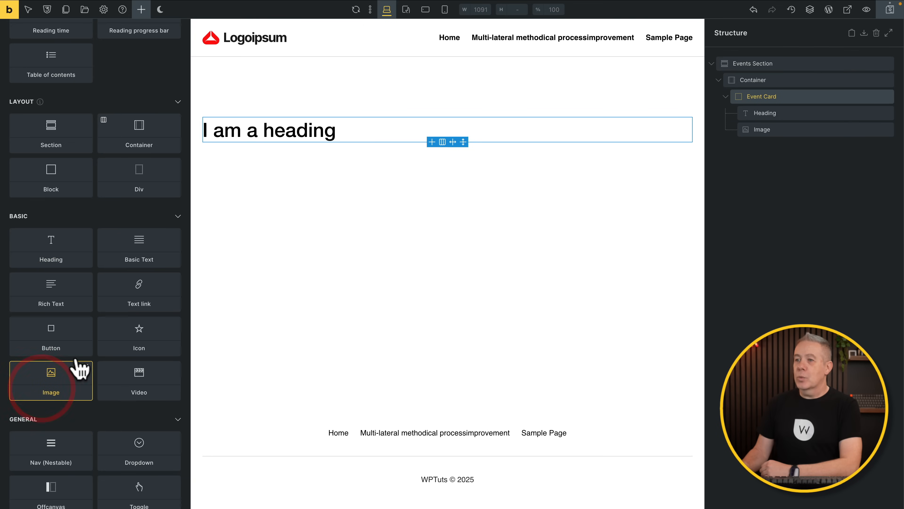
click(130, 257)
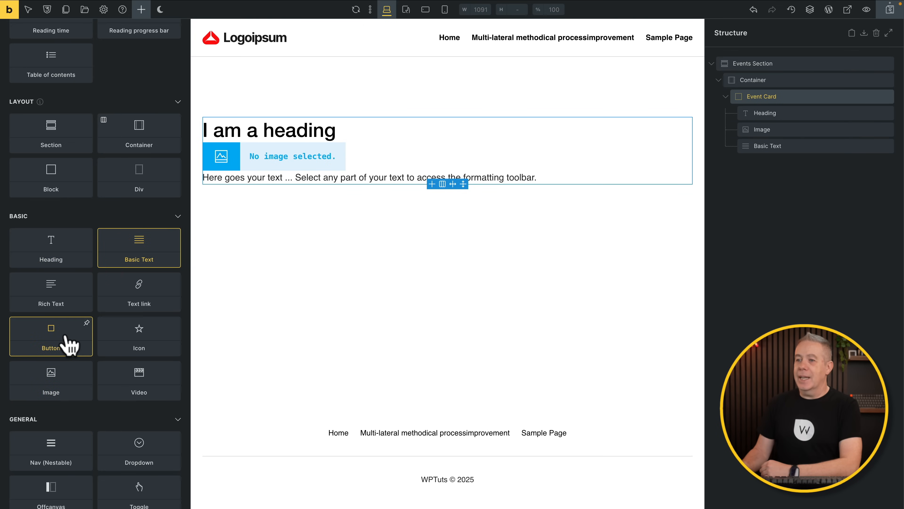
click(133, 248)
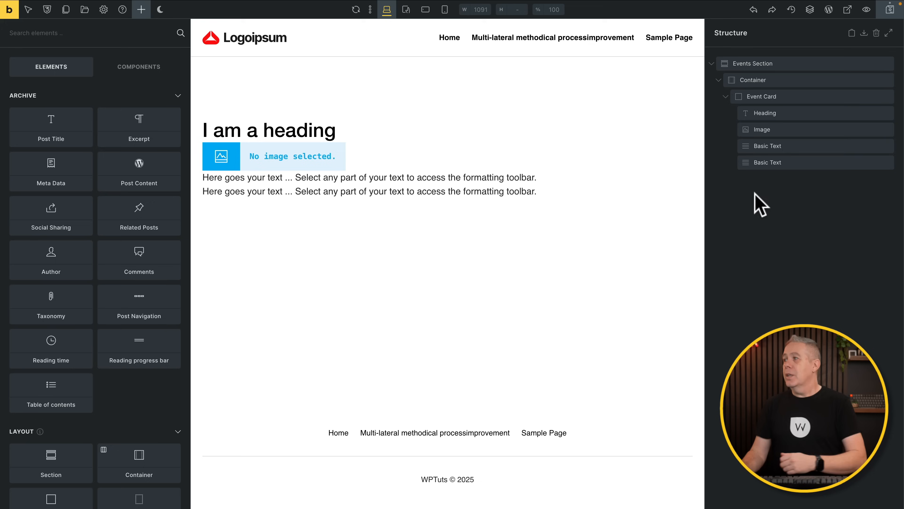
Create the CSS class event-card on the Event Card block.
click(814, 97)
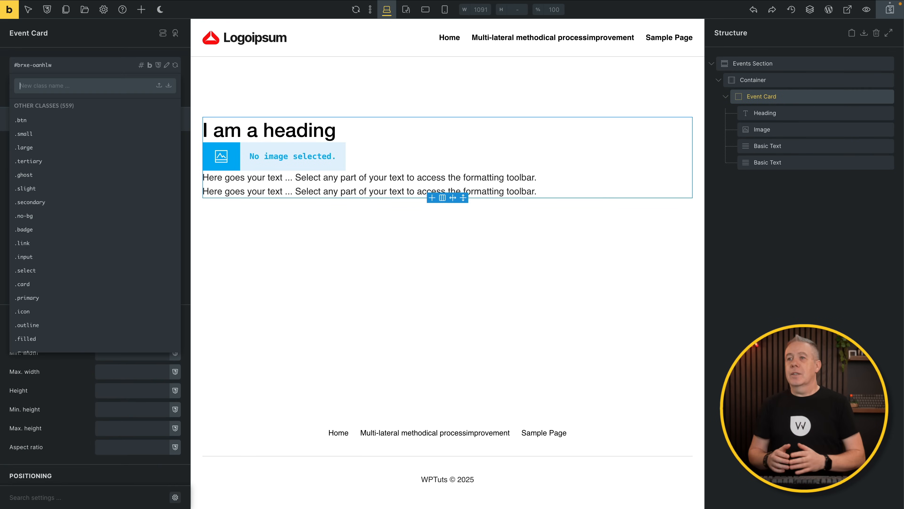
text(eve)
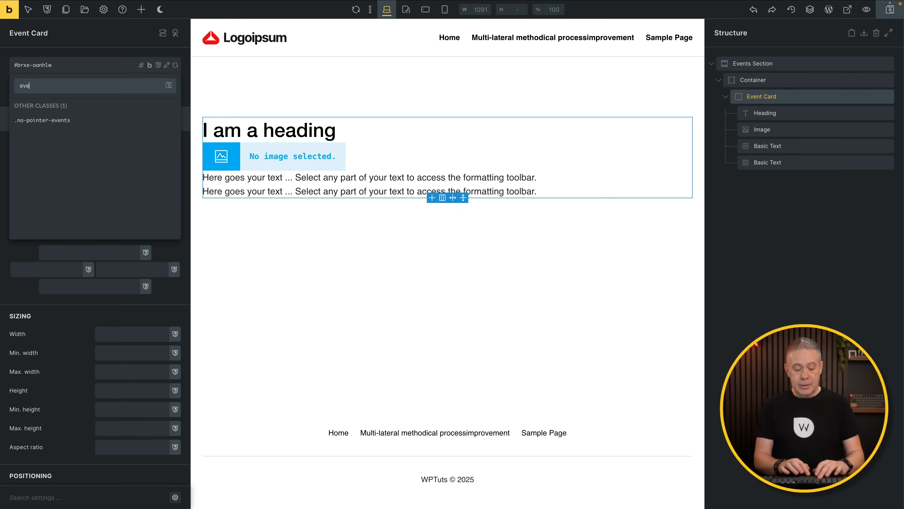
text(nt-card)
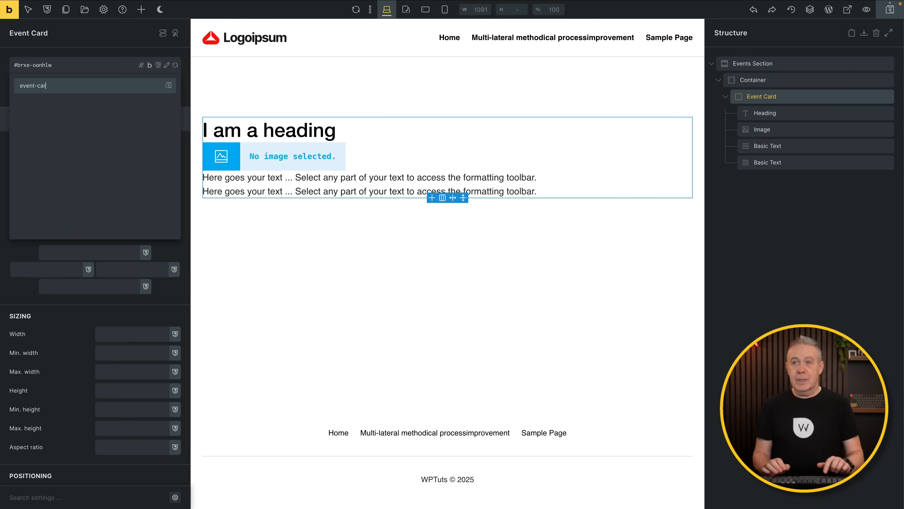
key(Return)
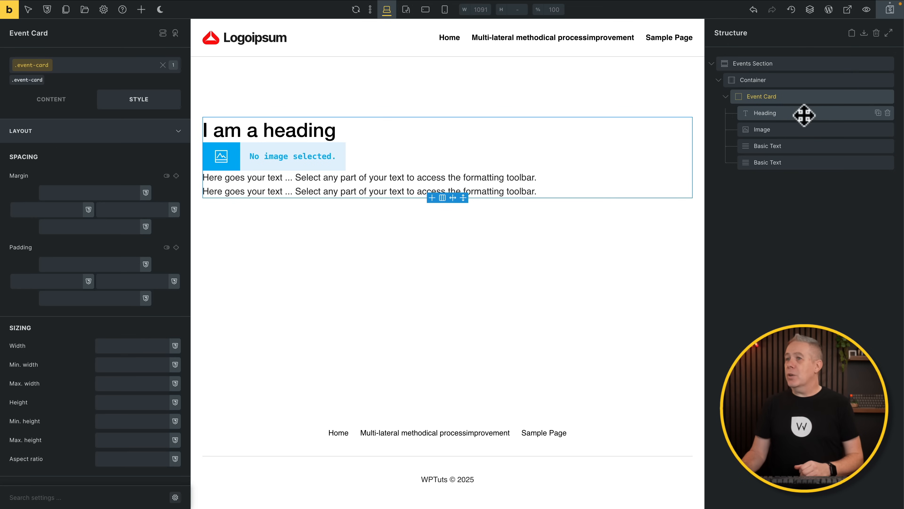
Create the CSS class event-card__heading on the card's Heading element.
click(801, 112)
click(60, 65)
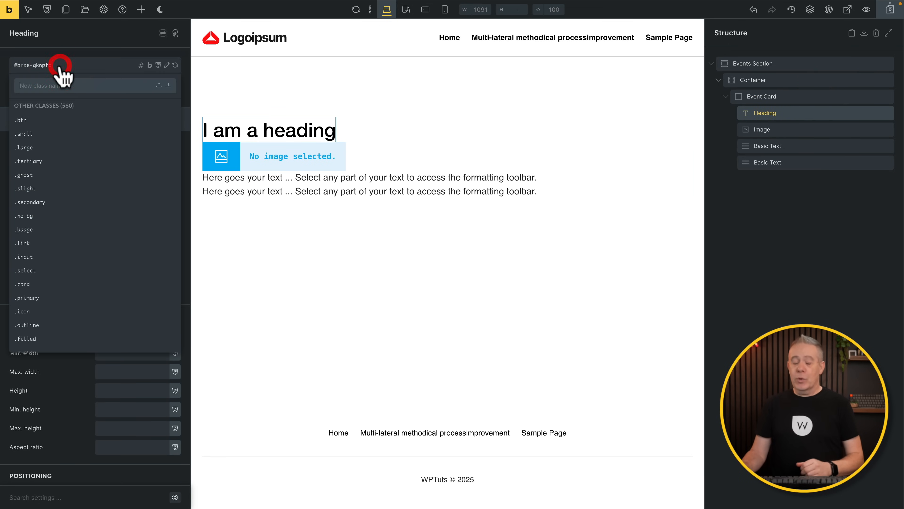
text(event-card__heading)
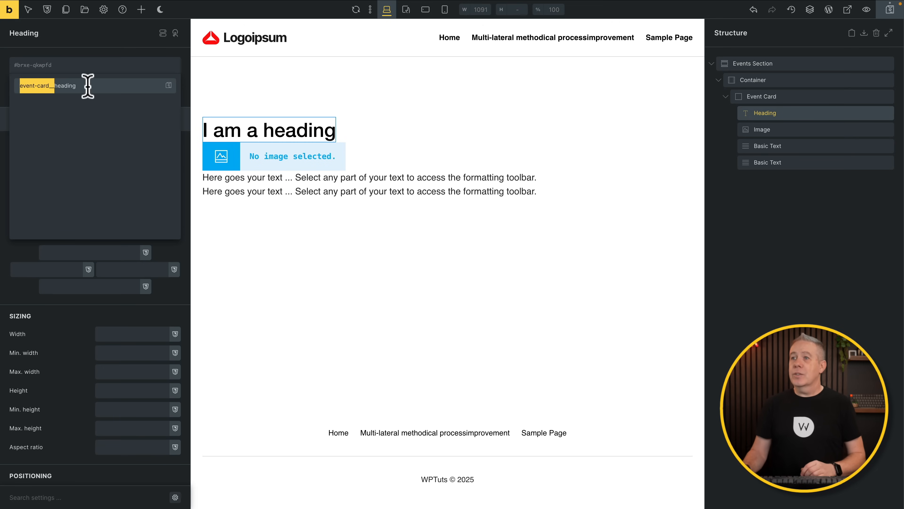
key(Return)
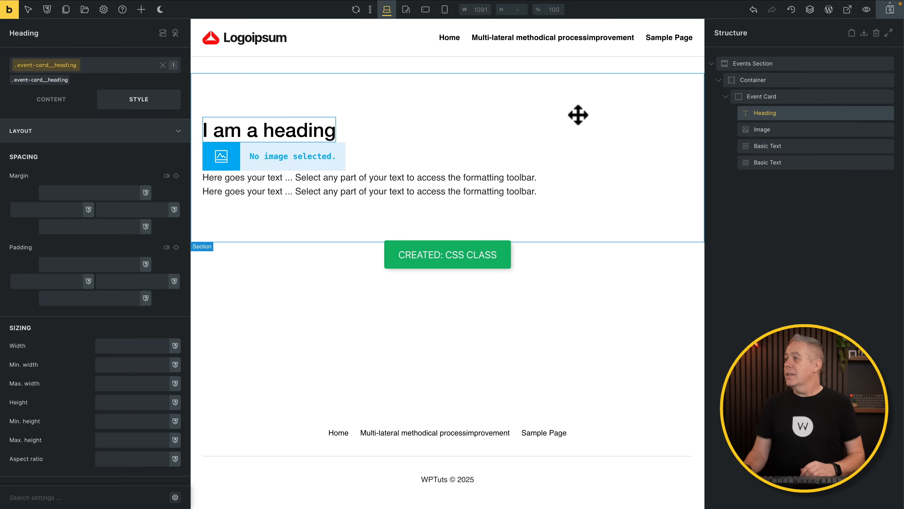
Create the CSS class event-card__image on the card's Image element.
click(771, 132)
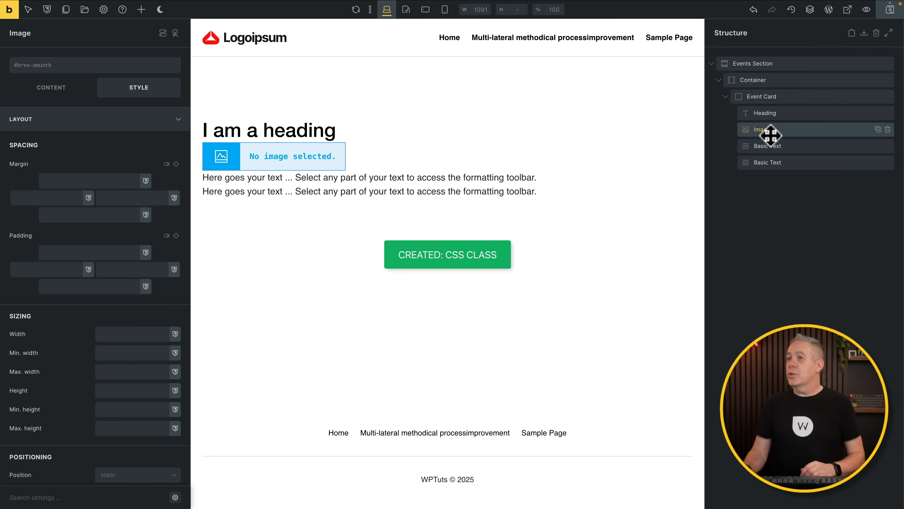
click(54, 68)
text(event-card__image)
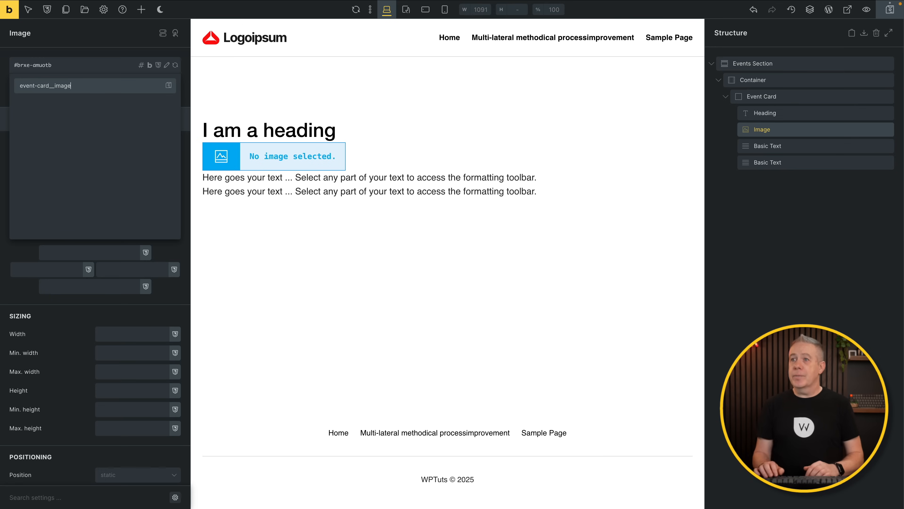
key(Return)
Rename the card's first Basic Text element as Excerpt and the second as Meta.
click(769, 146)
click(772, 146)
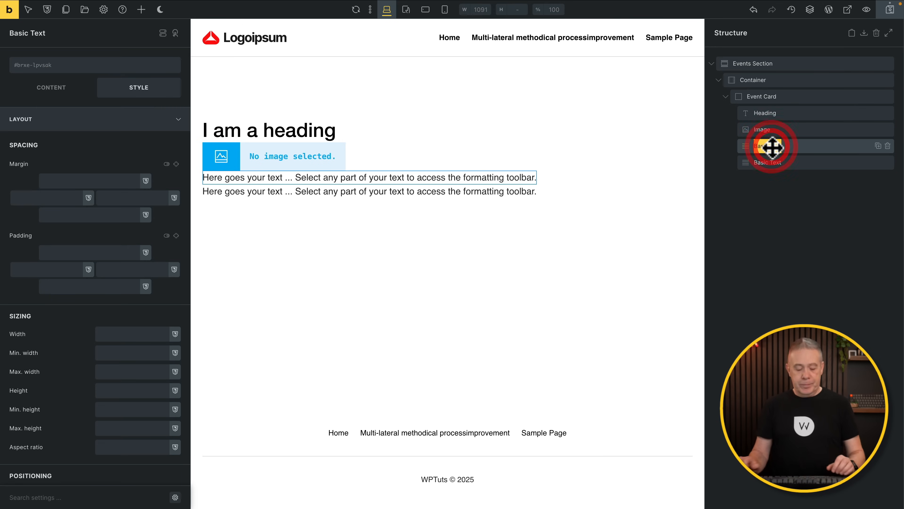
text(B)
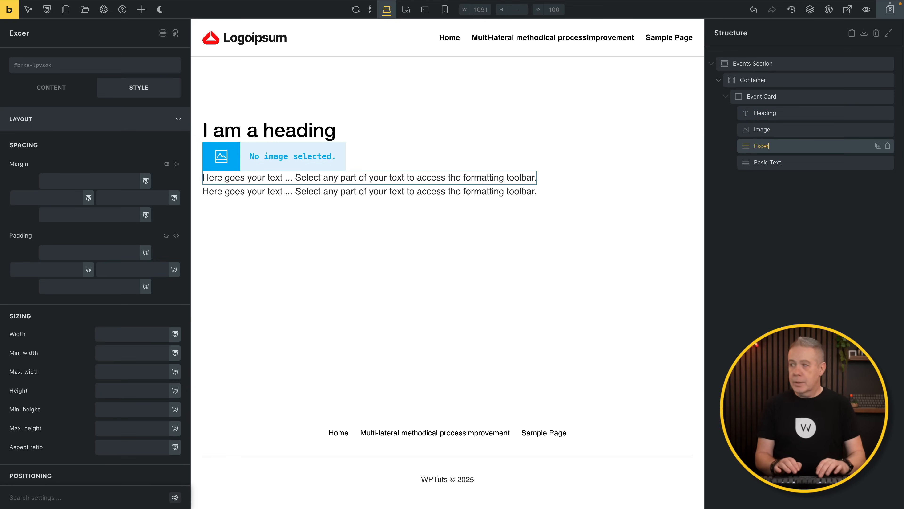
click(783, 163)
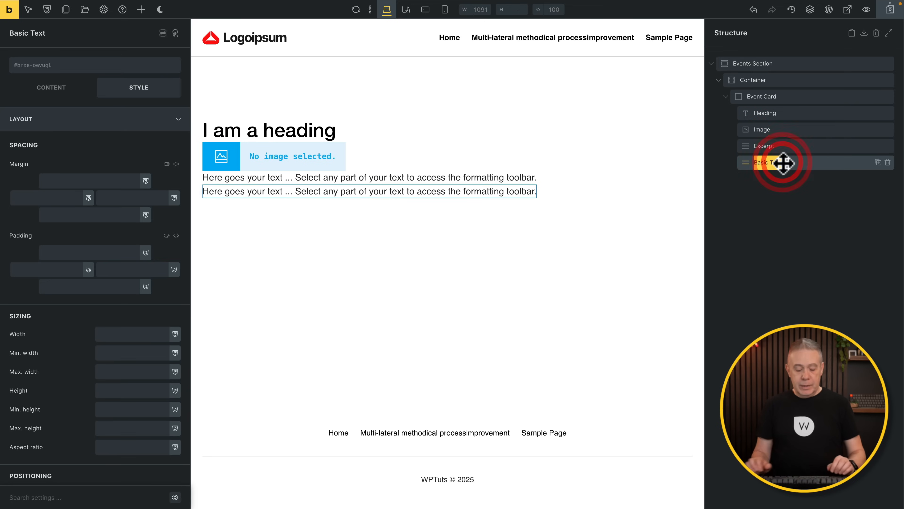
text(Meta)
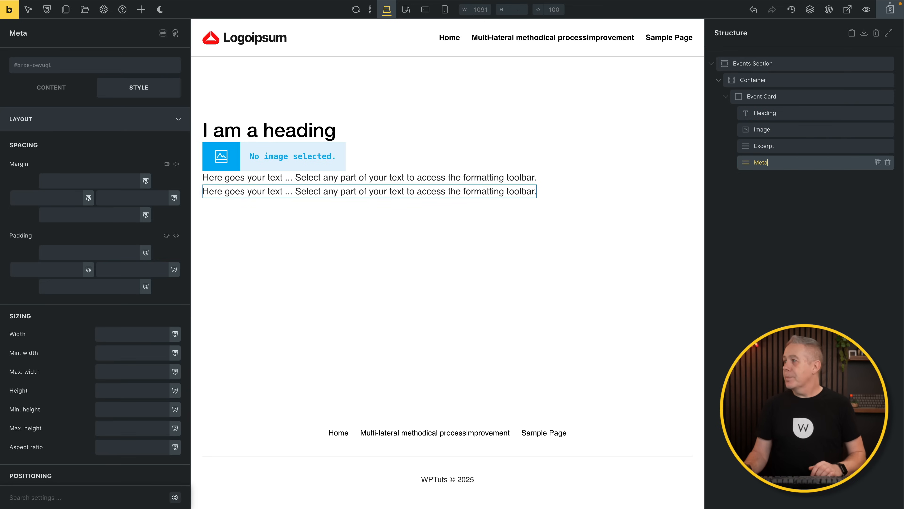
Create the CSS class event-card__excerpt on the Excerpt element and event-card__meta on the Meta element.
click(804, 146)
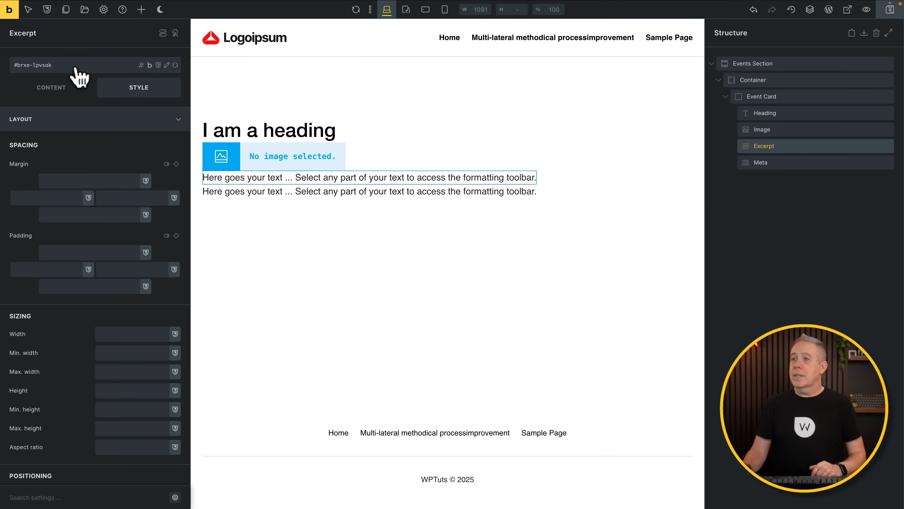
click(80, 76)
text(event-card__)
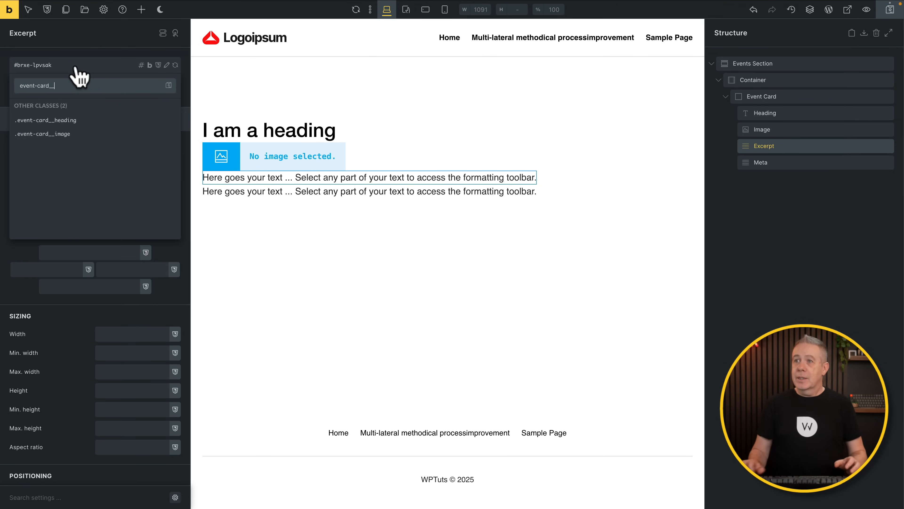
text(excerpt)
key(Return)
click(803, 158)
click(815, 162)
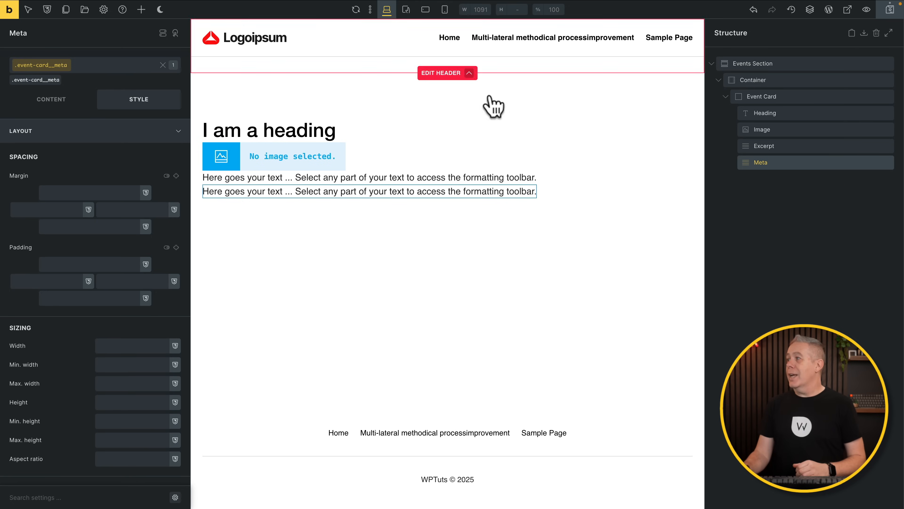
Set the row gap of the Event Card's event-card class to var(--space-2xs).
click(804, 98)
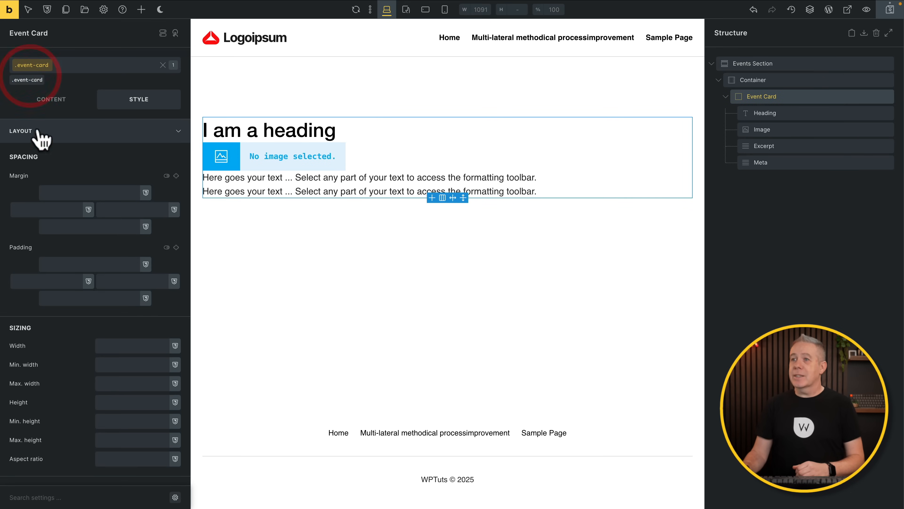
click(49, 100)
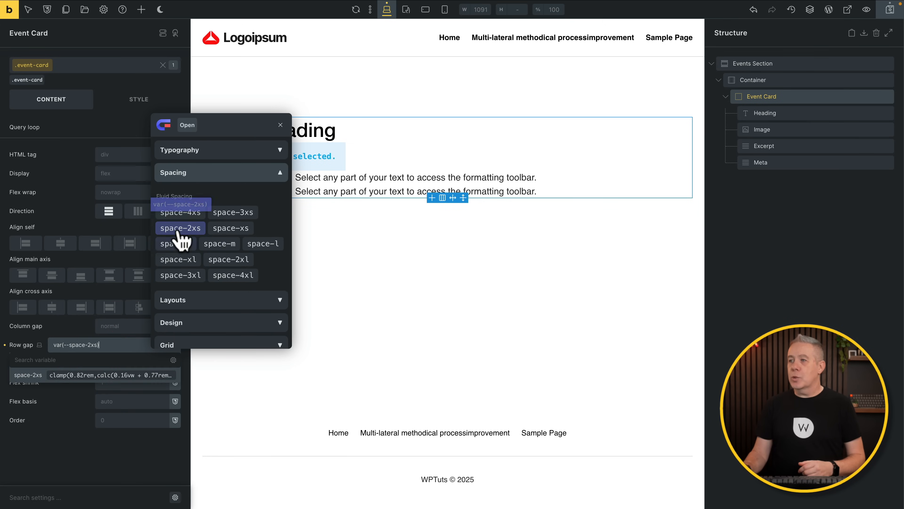
click(181, 228)
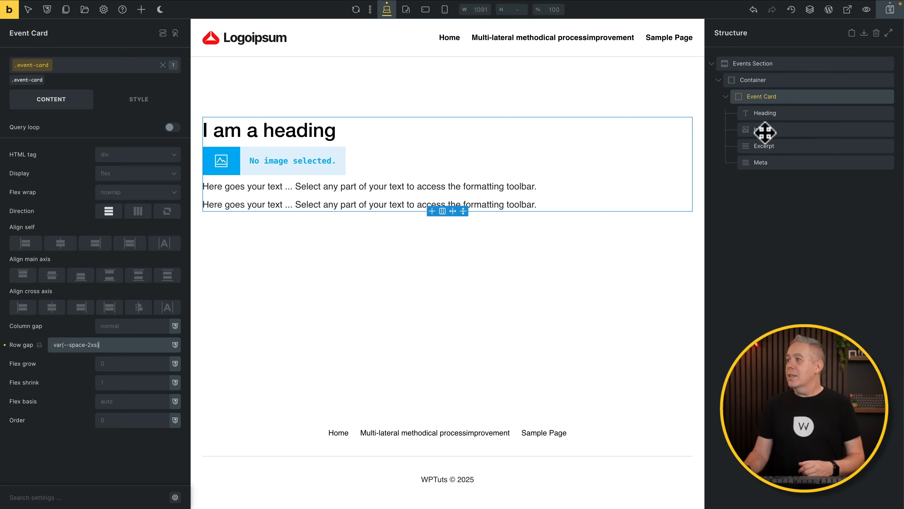
Set the card Heading's HTML tag to h3 with its event-card__heading class active.
click(790, 113)
click(50, 80)
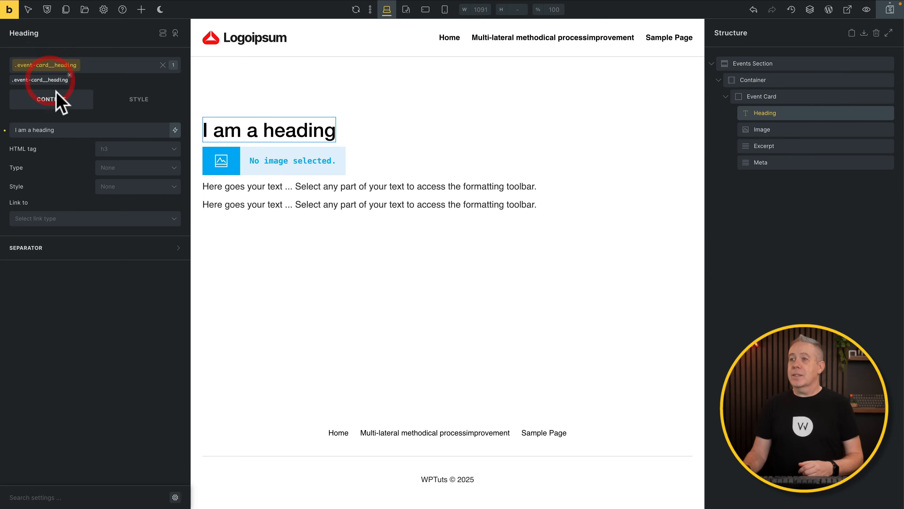
click(114, 149)
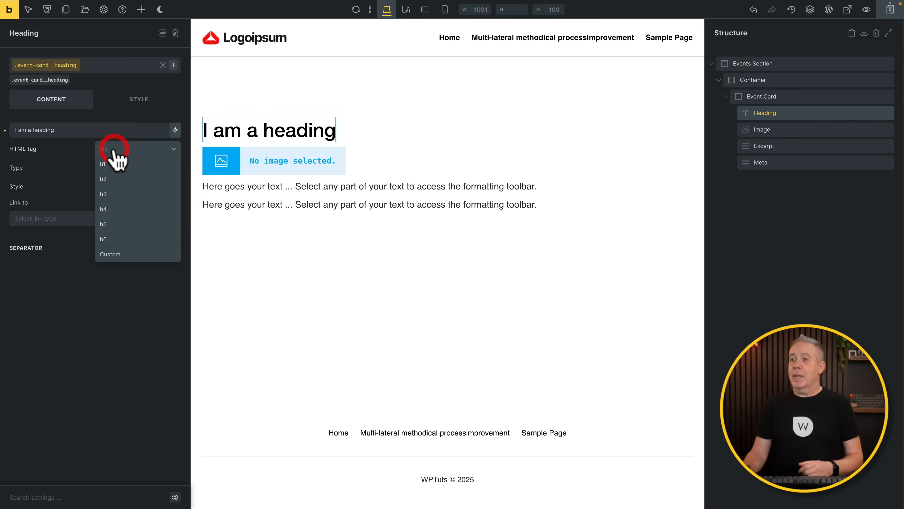
click(114, 194)
Set the font size of the event-card__heading class to var(--text-l).
click(140, 101)
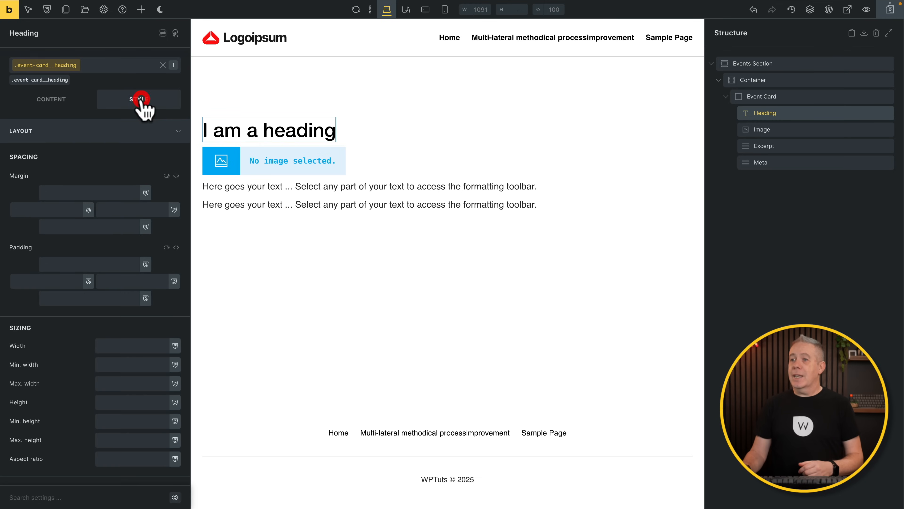
click(133, 135)
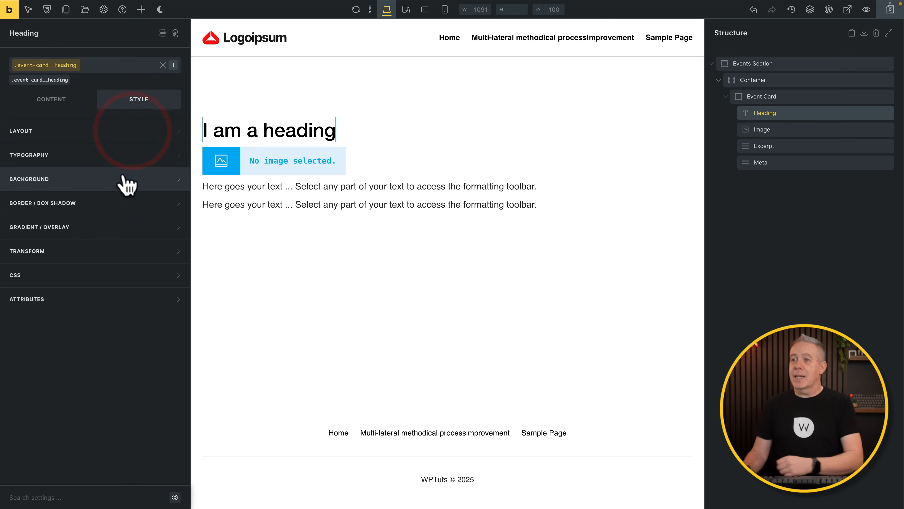
click(121, 155)
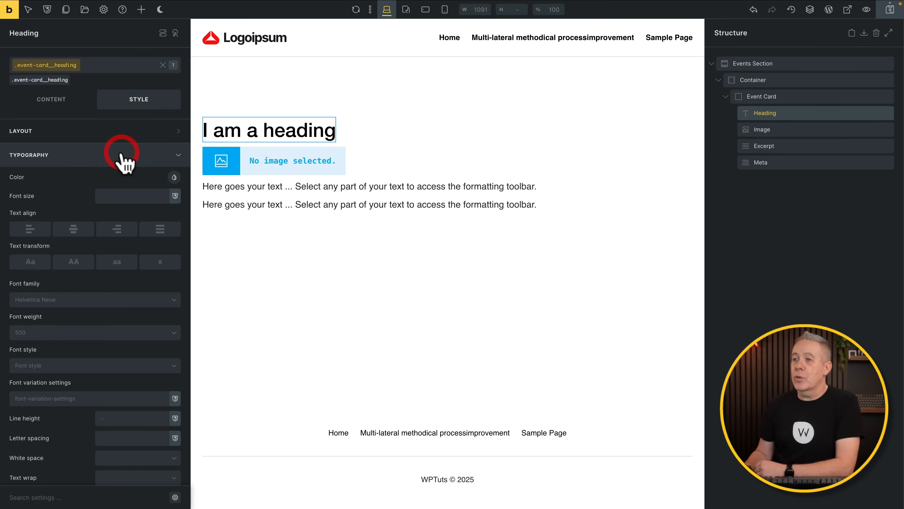
click(128, 197)
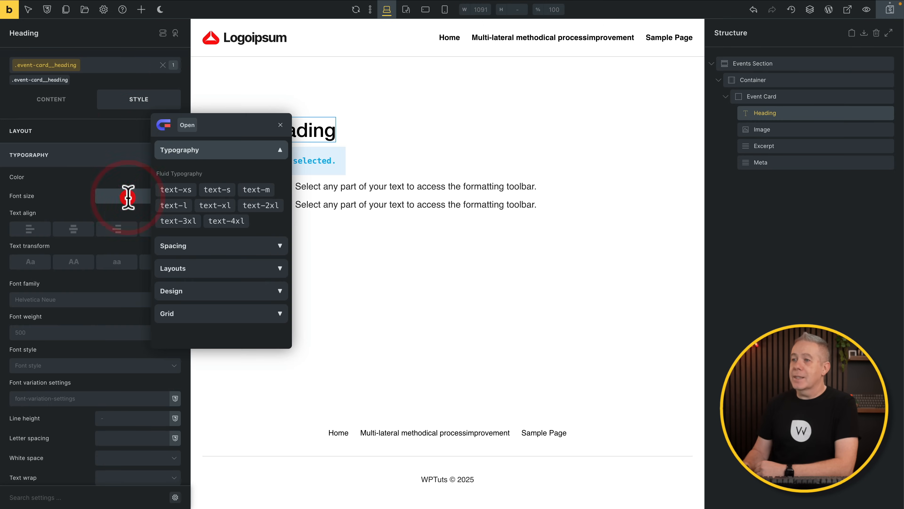
click(184, 206)
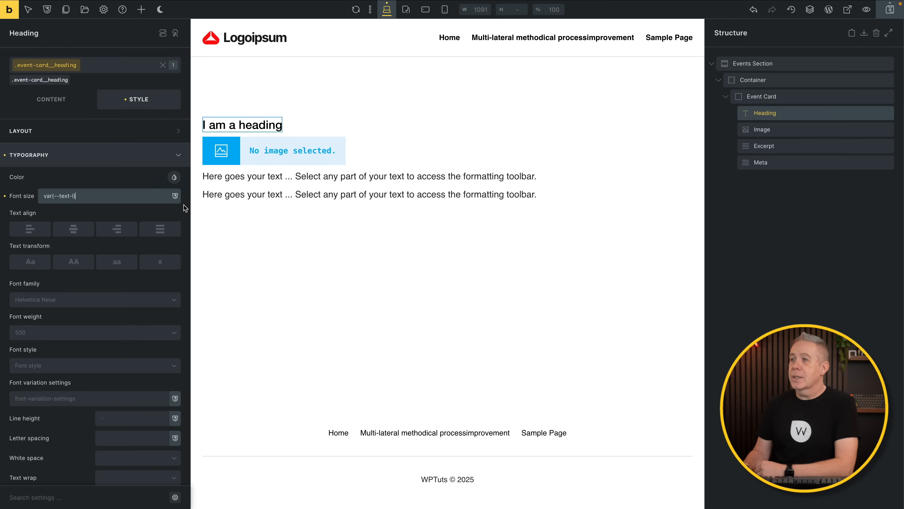
click(118, 161)
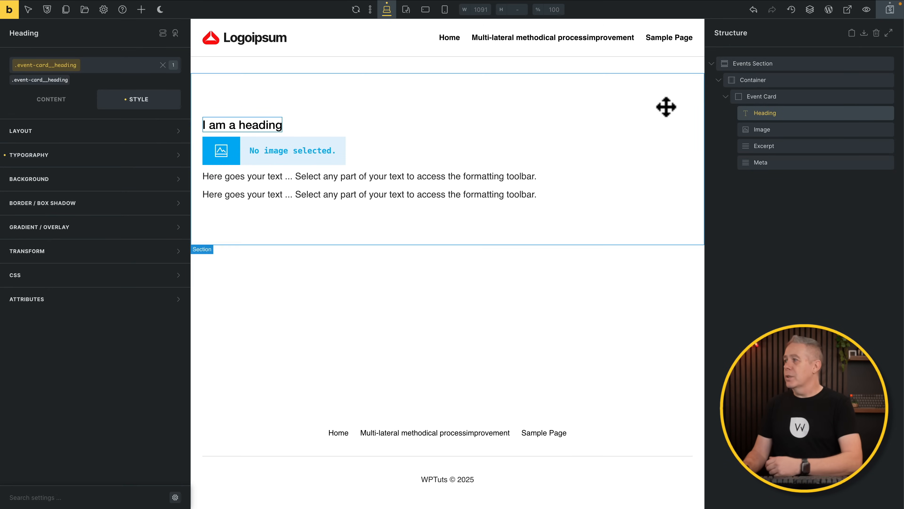
Give the event-card__image class an aspect ratio of 4/3 and an object fit of Cover.
click(794, 131)
click(40, 79)
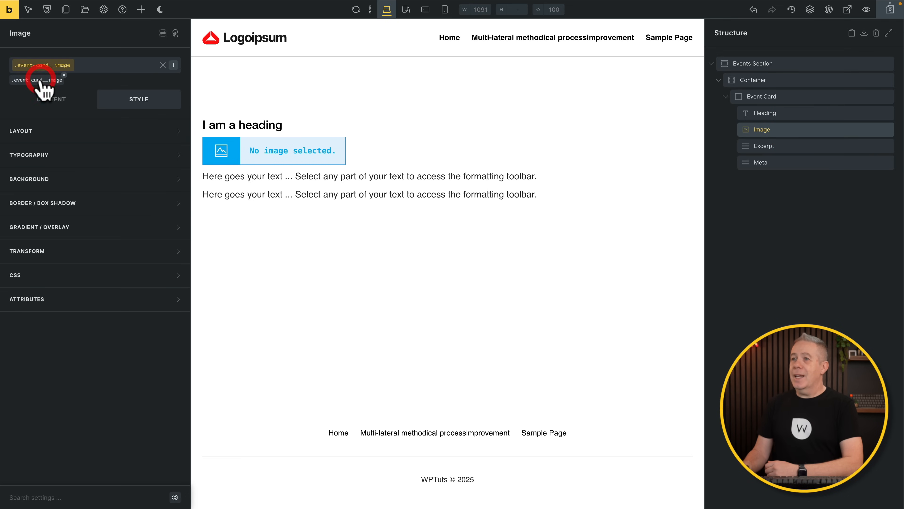
click(66, 101)
click(118, 258)
click(118, 258)
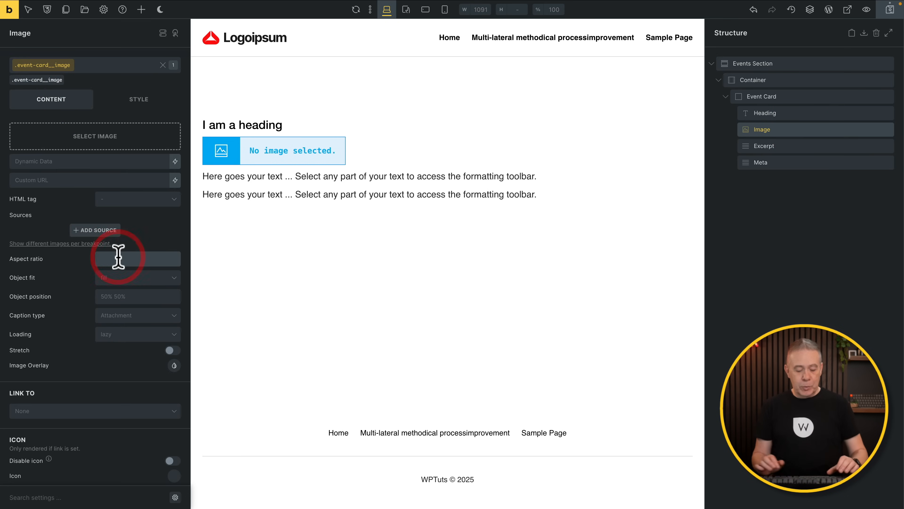
text(4/3)
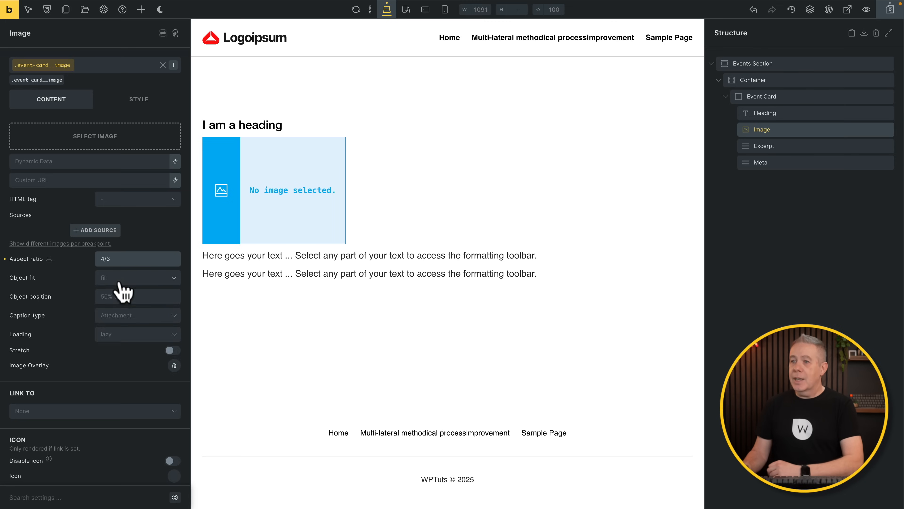
click(120, 279)
click(116, 308)
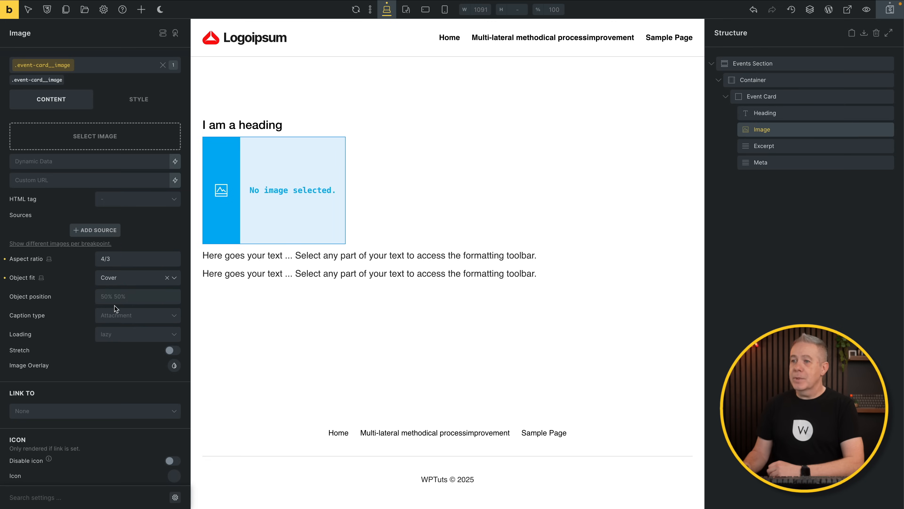
Clear the Excerpt element's placeholder text and set the event-card__excerpt class's font size to the text-m variable.
click(805, 148)
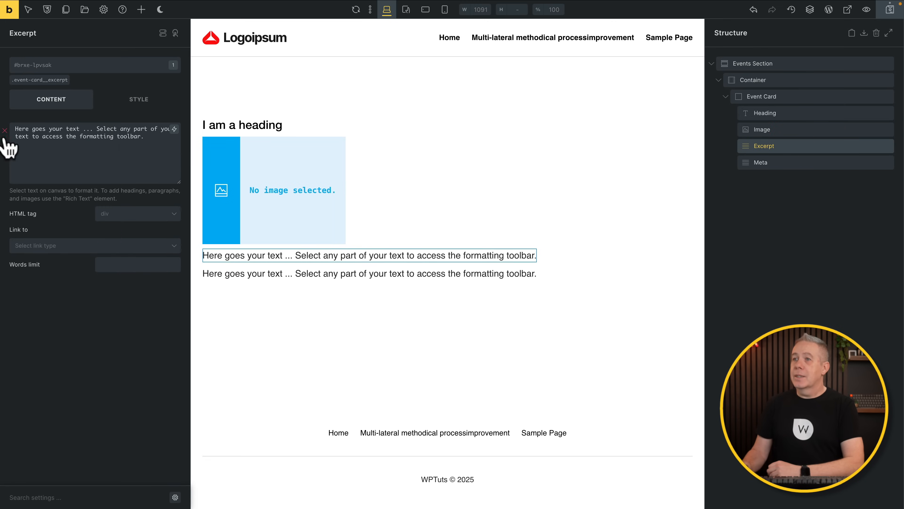
click(5, 131)
click(42, 81)
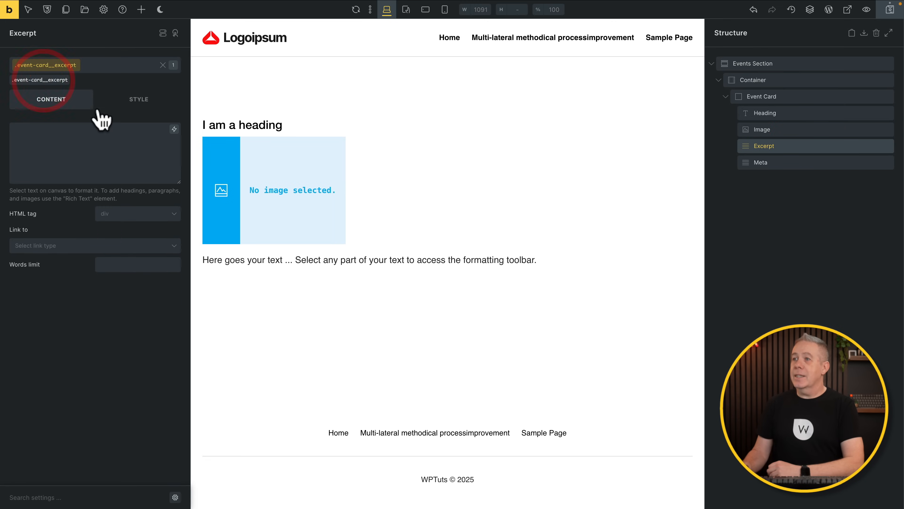
click(143, 101)
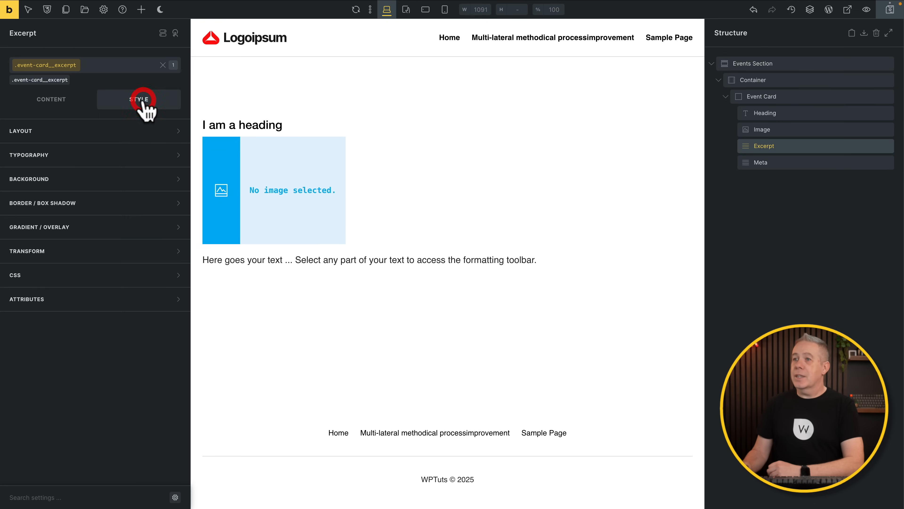
click(95, 154)
click(126, 193)
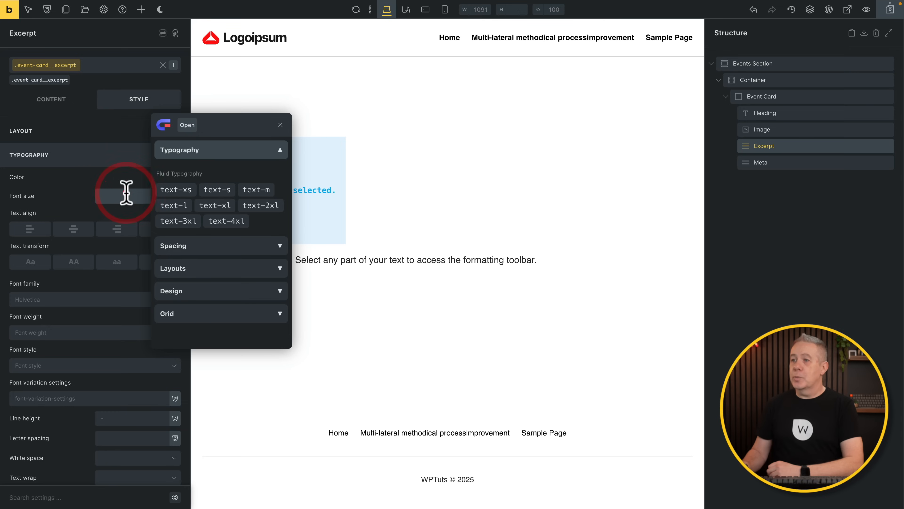
click(256, 189)
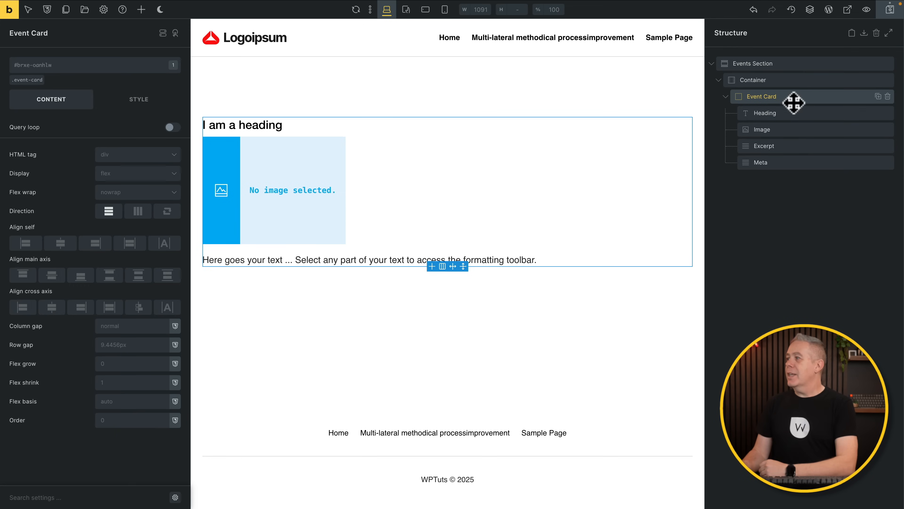
Replace the card Heading's placeholder text with the dynamic post title {post_title}, using h3 as its HTML tag.
click(797, 113)
drag(797, 114, 25, 112)
click(39, 80)
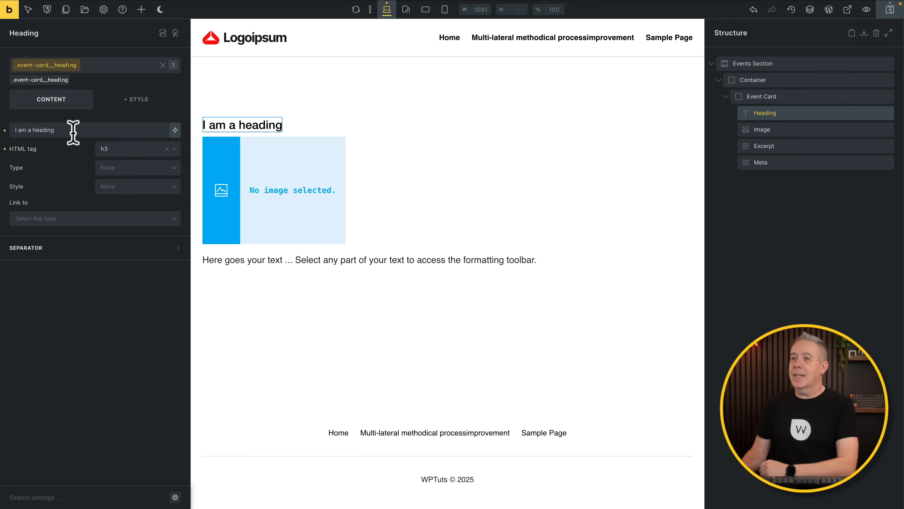
click(4, 130)
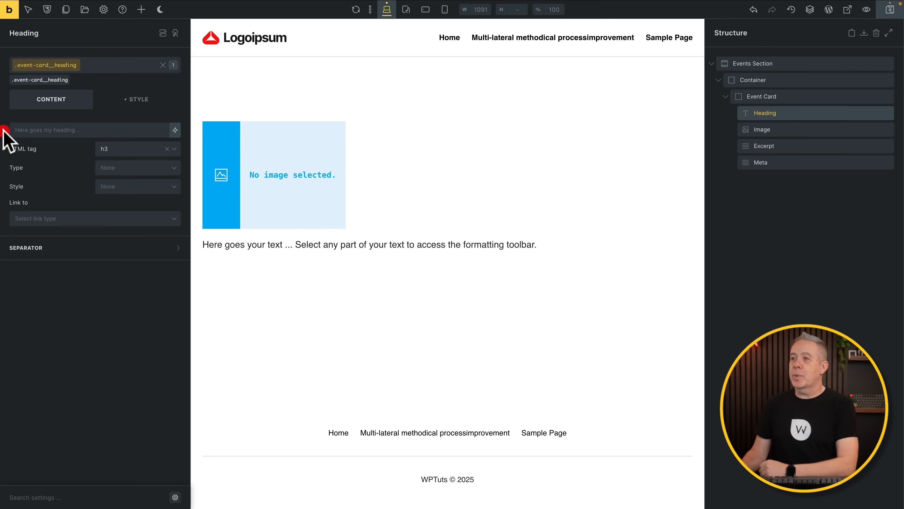
click(176, 130)
click(132, 165)
click(67, 166)
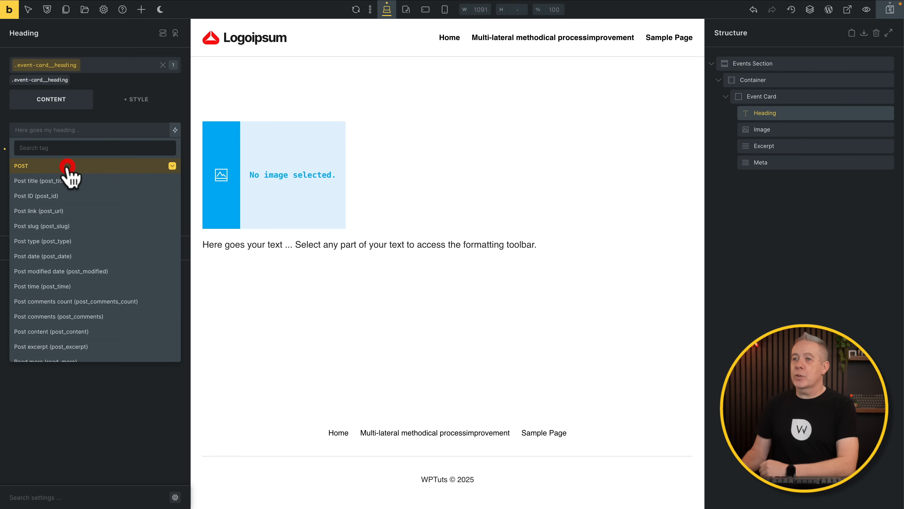
click(55, 182)
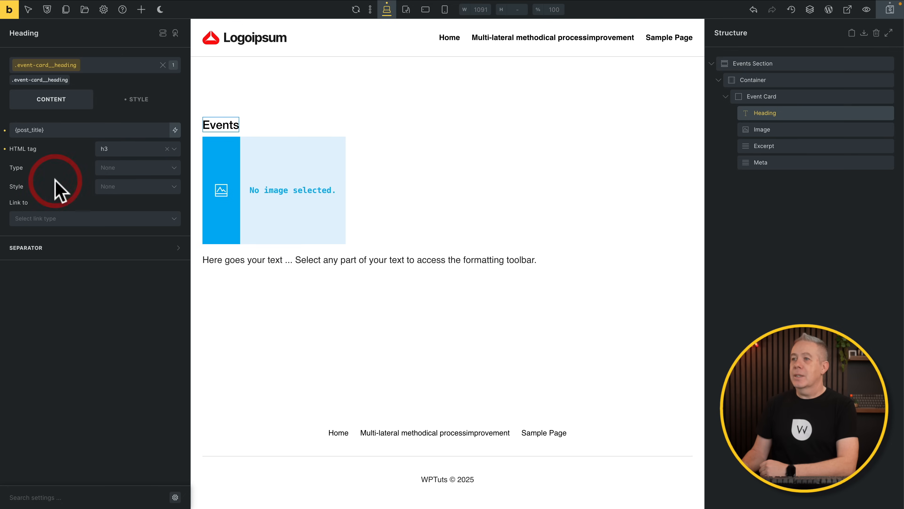
click(128, 154)
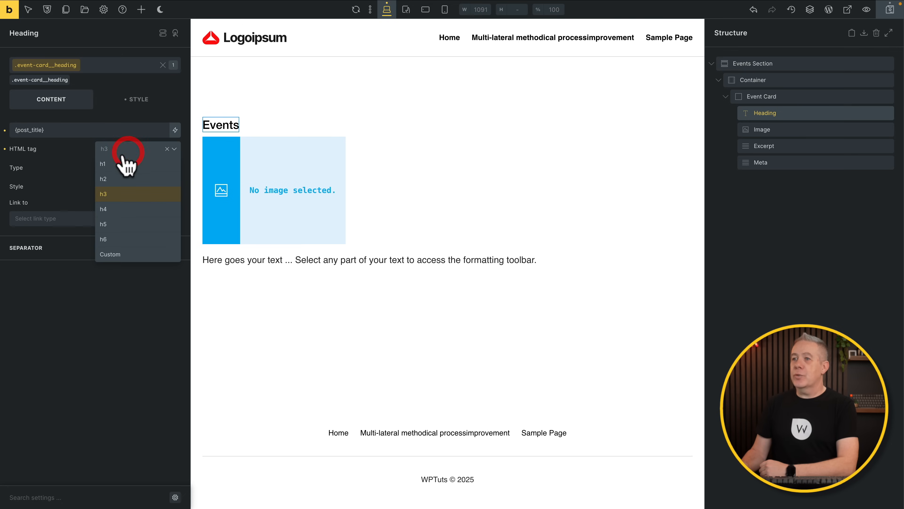
click(110, 196)
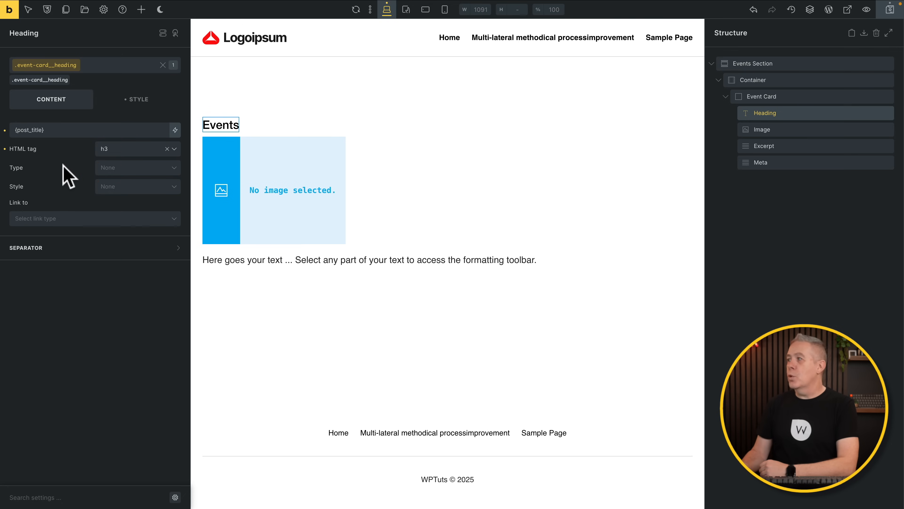
Set the card Image's dynamic data source to the post's featured image, {featured_image}.
click(804, 134)
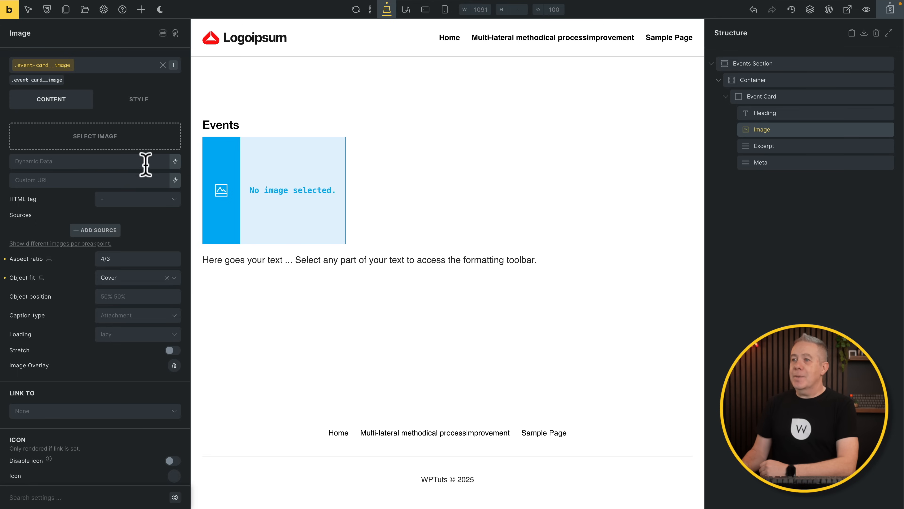
click(175, 162)
scroll(114, 259, down, 3)
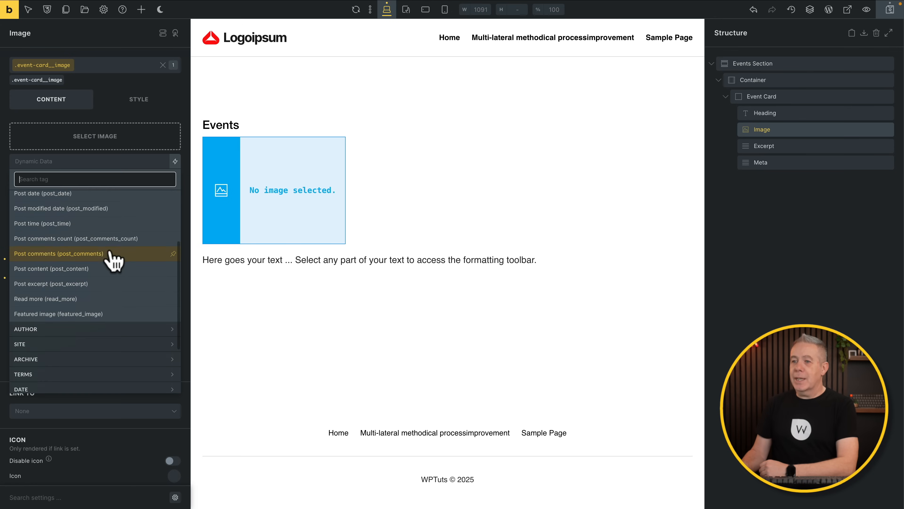
scroll(110, 252, down, 1)
click(77, 309)
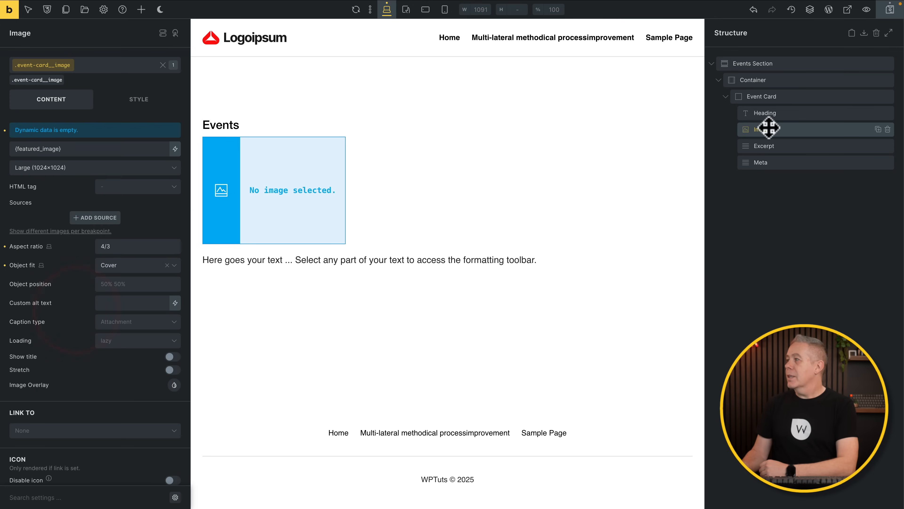
Fill the Excerpt element with the dynamic tag {post_excerpt} and set its words limit to 15.
click(803, 144)
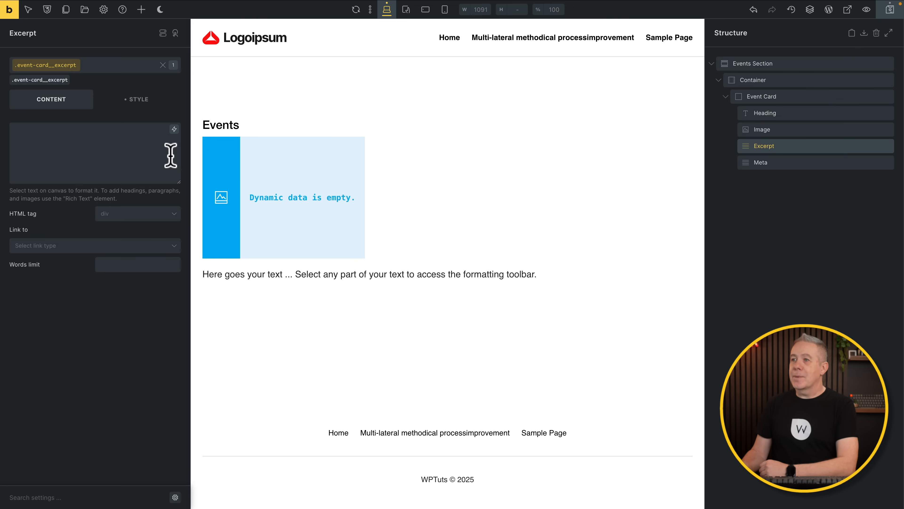
click(174, 129)
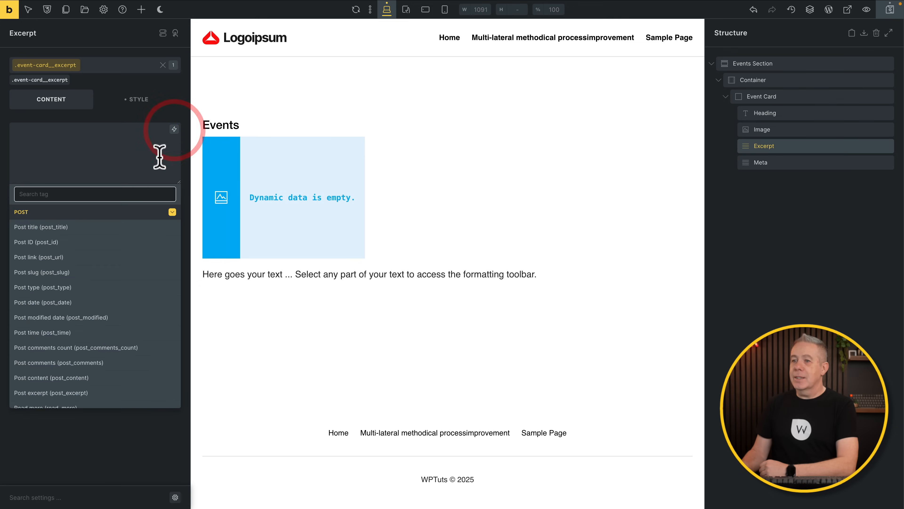
scroll(131, 249, down, 2)
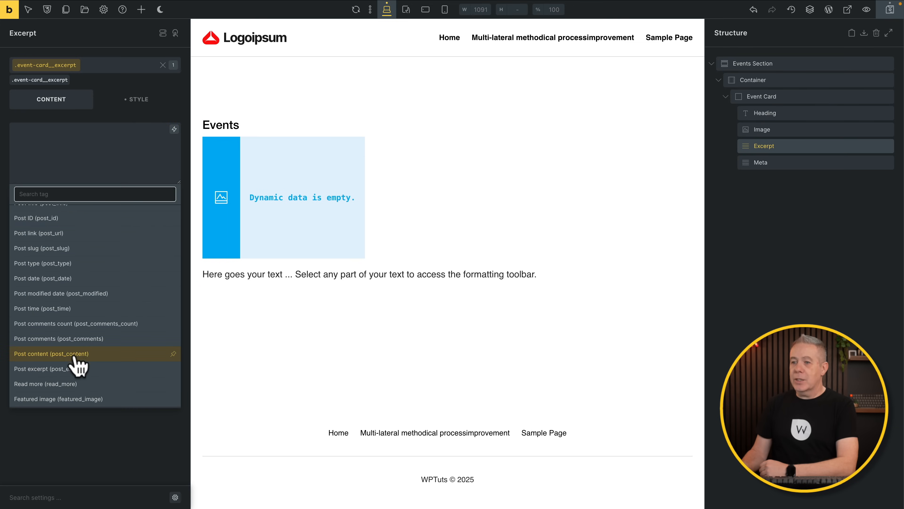
click(75, 367)
click(120, 265)
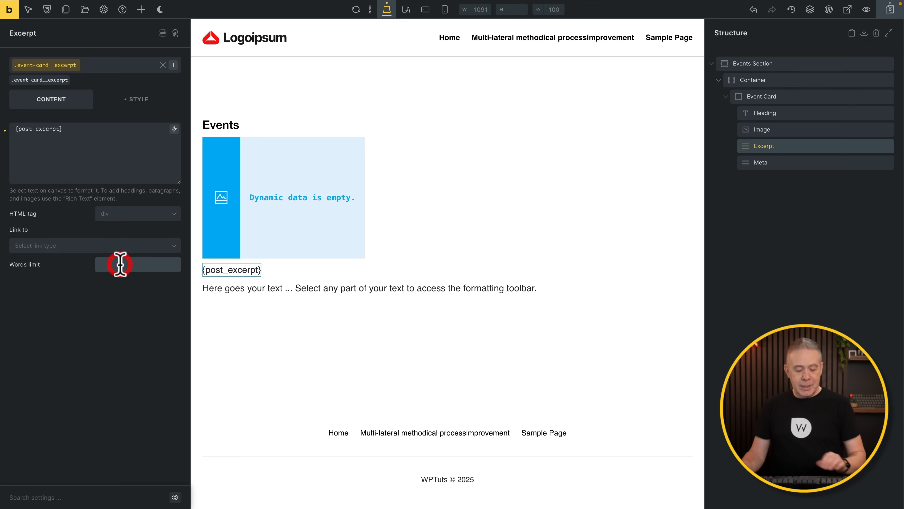
text(15)
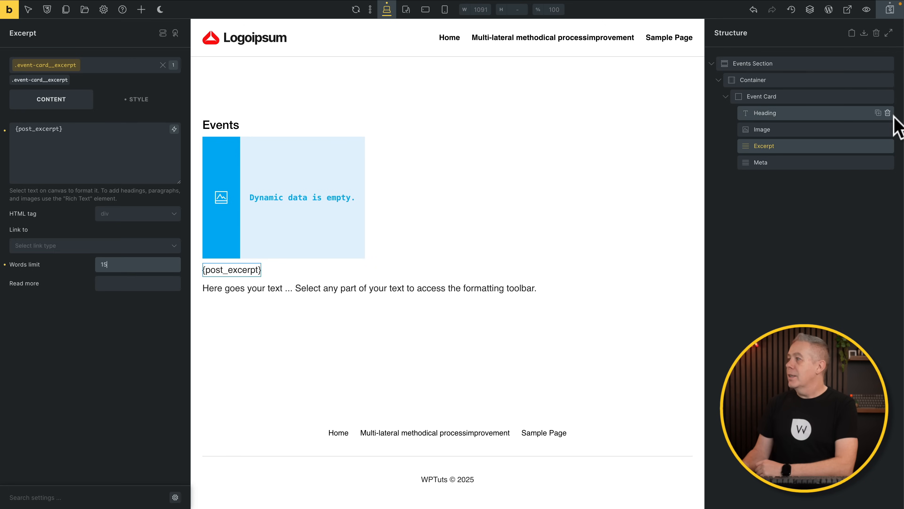
Clear the Meta element's placeholder text, activate its event-card__meta class, and enter the label "Date:" as its content.
click(822, 164)
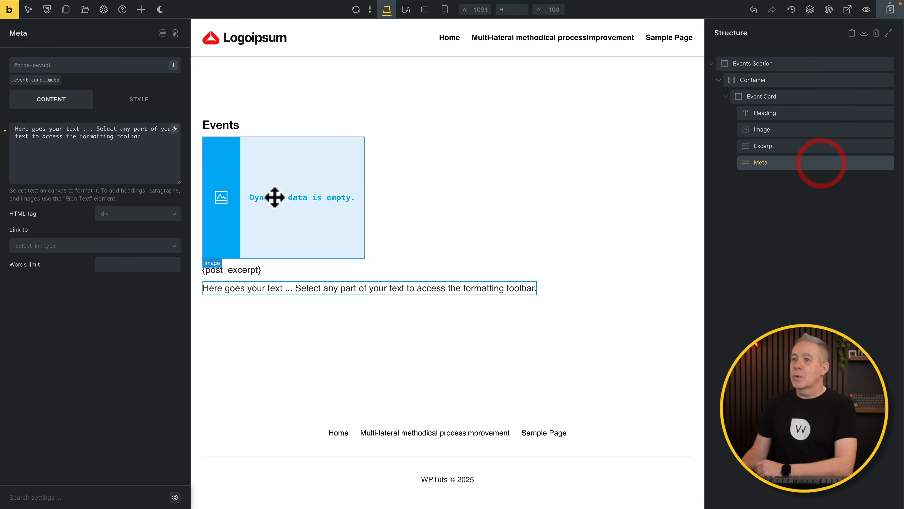
click(14, 136)
key(super+a)
key(BackSpace)
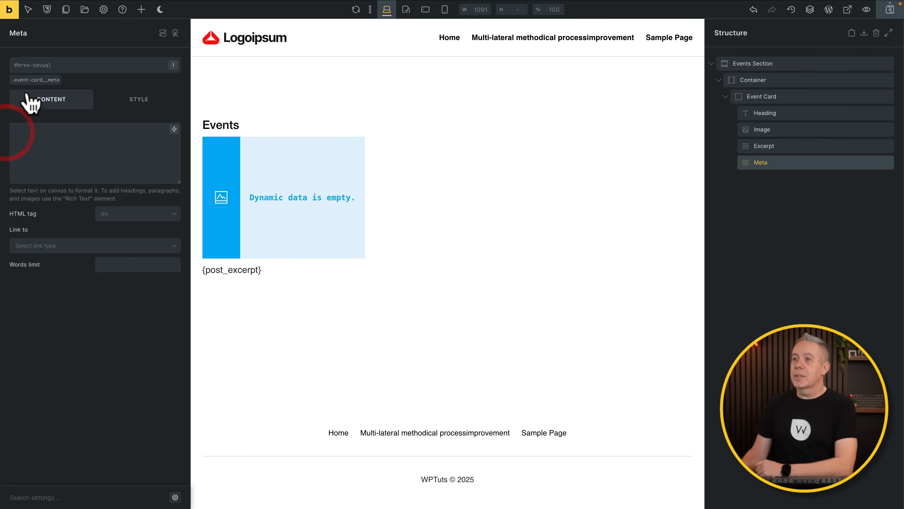
click(31, 80)
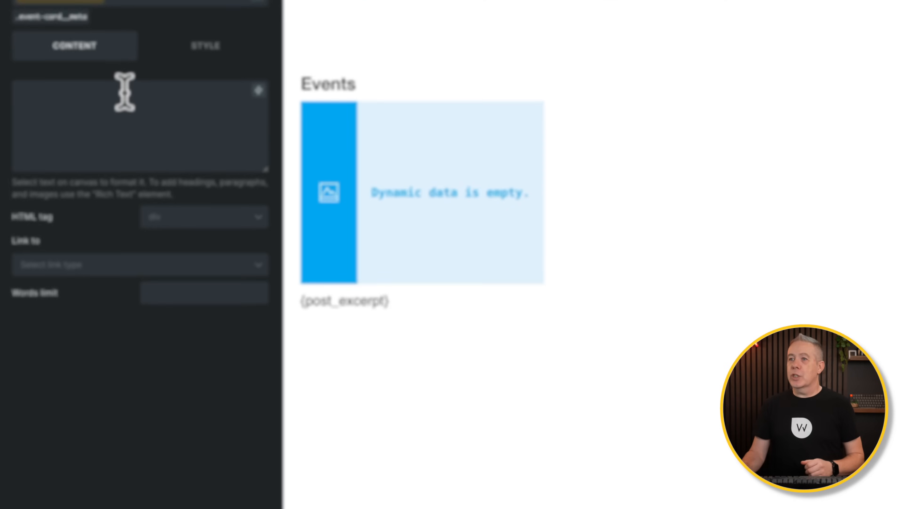
click(84, 130)
text(Da)
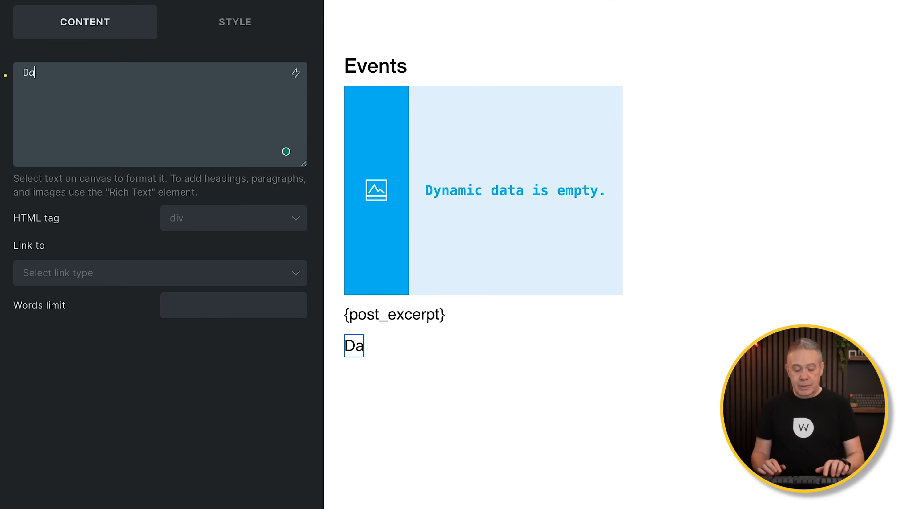
text(te:)
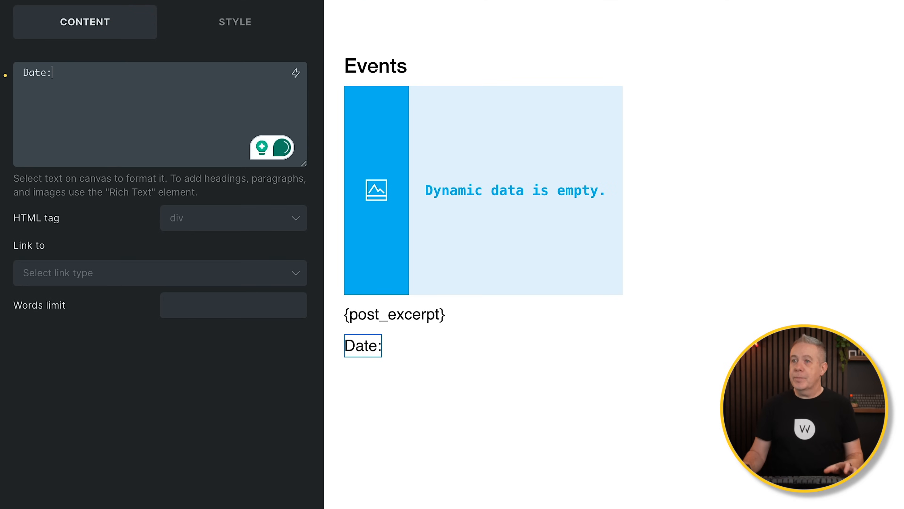
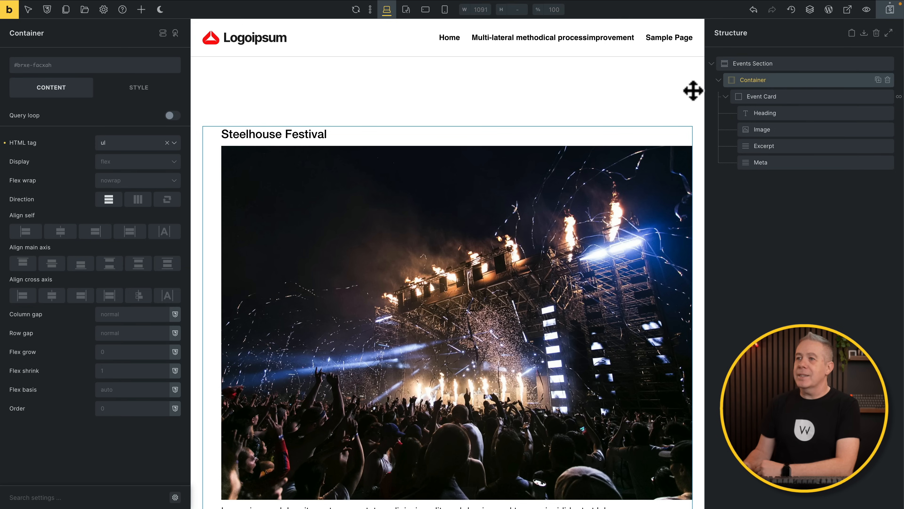
Save the template and set the left padding of the Container around the event cards to 0.
key(super+s)
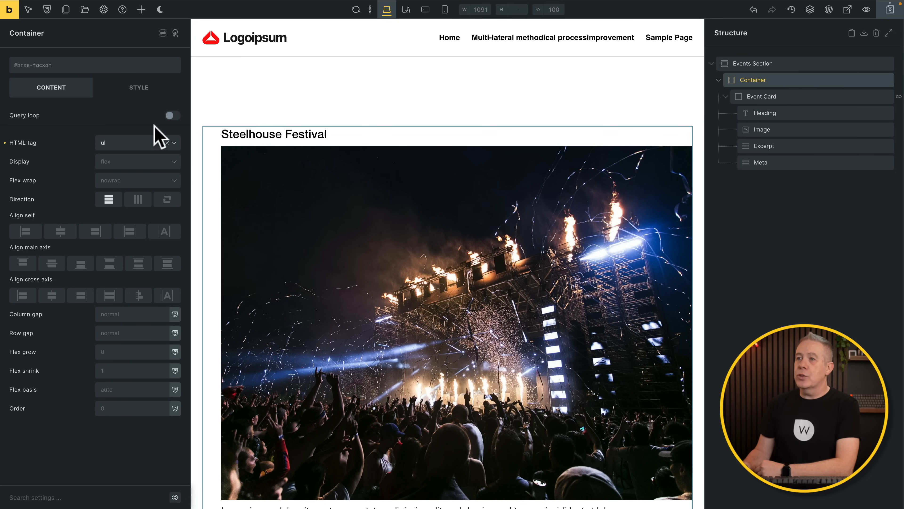
click(138, 89)
click(121, 121)
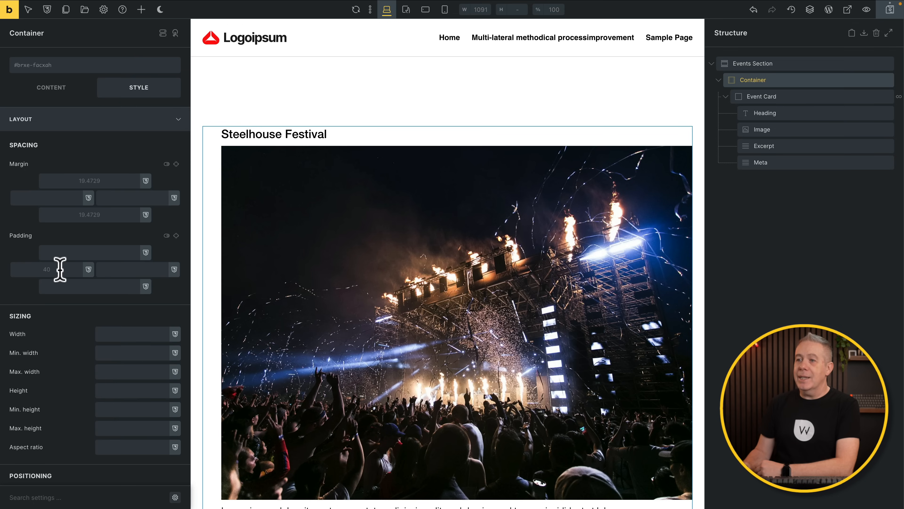
click(60, 269)
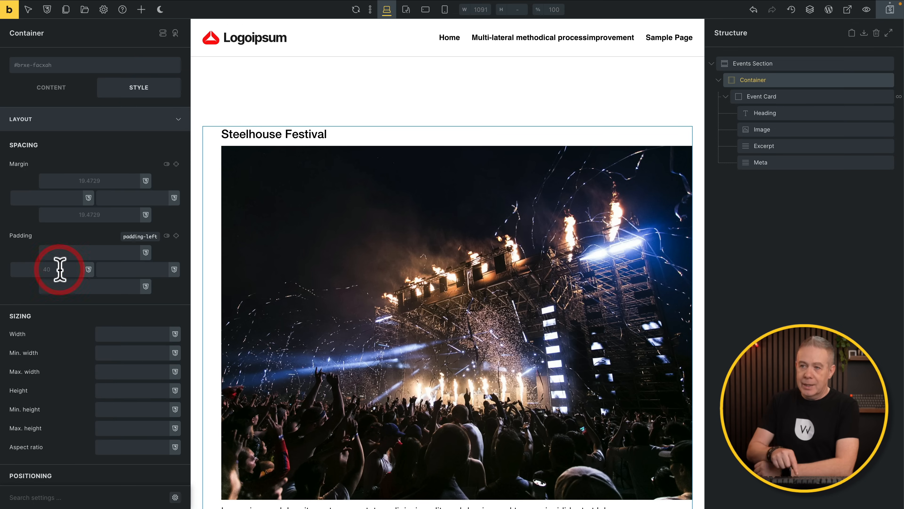
text(0)
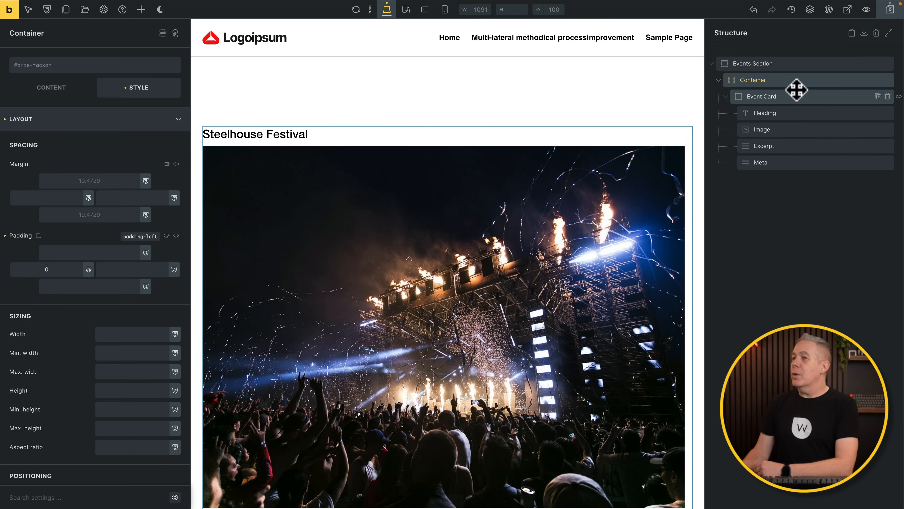
Set the Container's display to grid with a gap of var(--space-m).
click(56, 88)
click(125, 161)
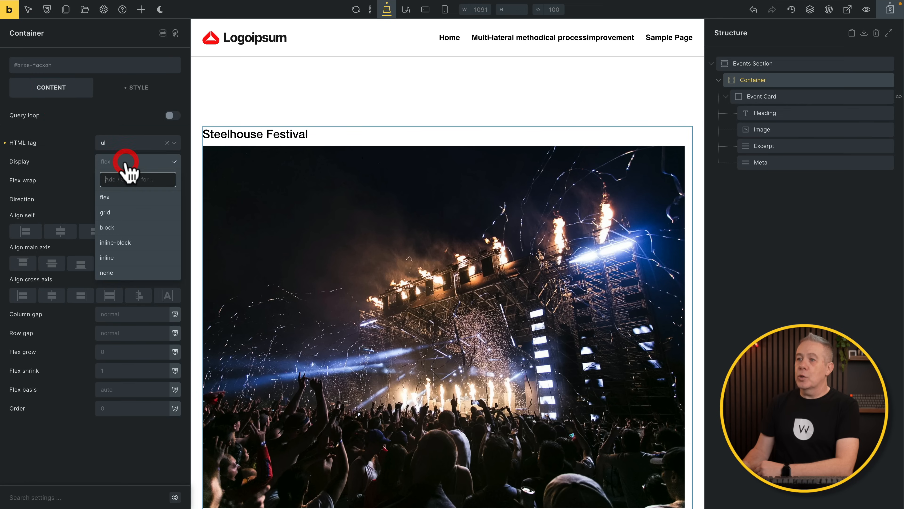
click(107, 213)
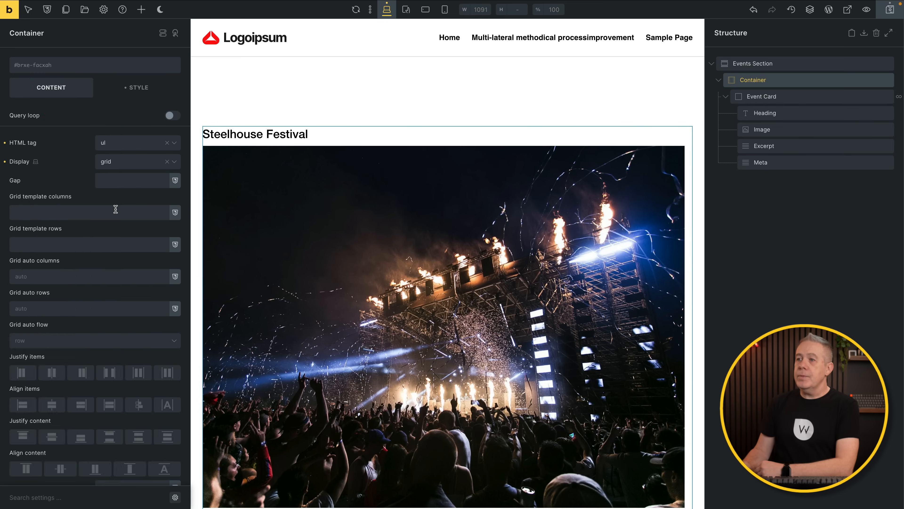
click(118, 180)
click(117, 180)
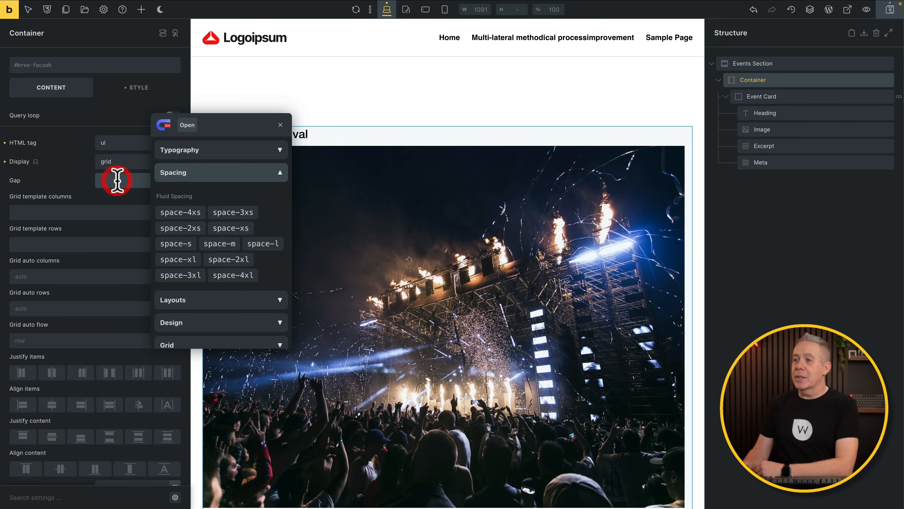
click(220, 243)
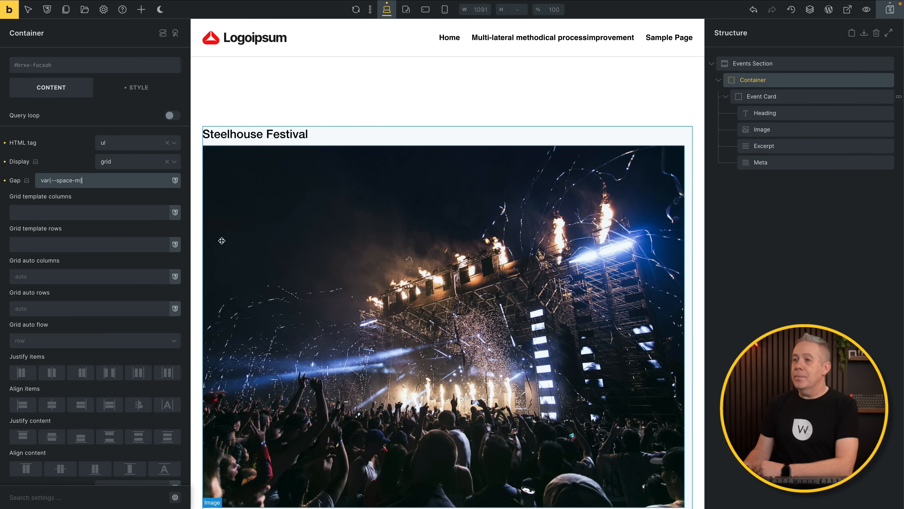
Try grid template columns of 1fr 1fr on the Container, and clear the value again.
click(43, 212)
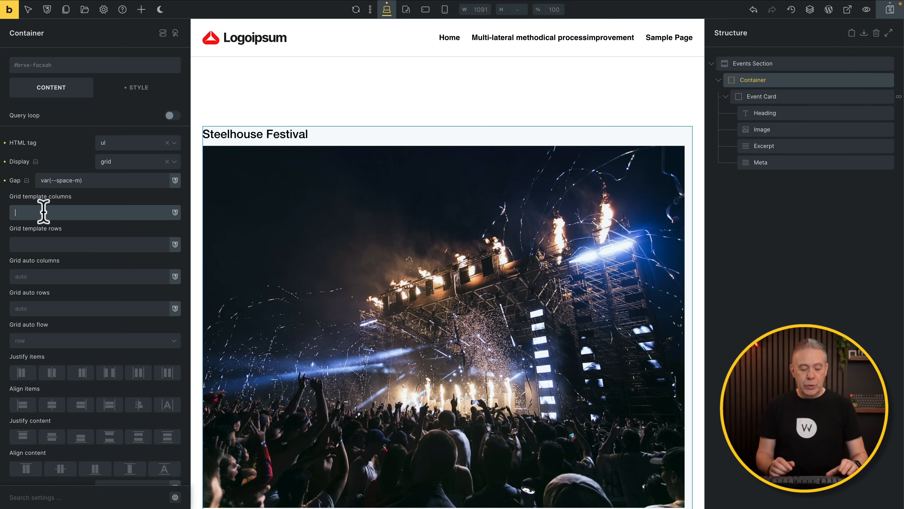
text(1fr)
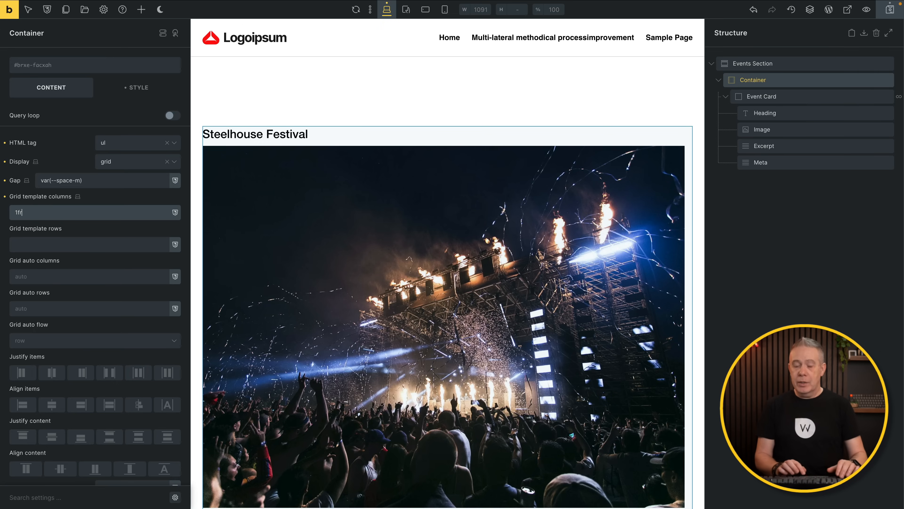
text( 1fr)
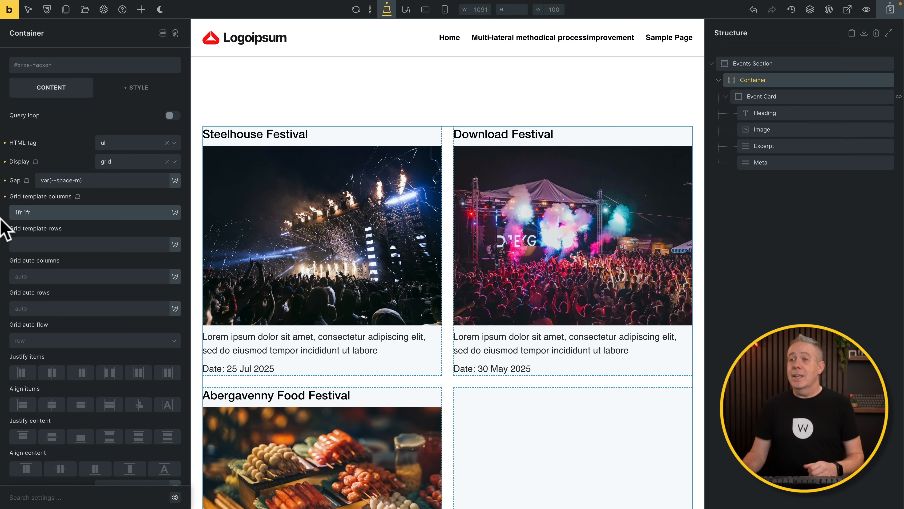
drag(56, 212, 6, 213)
key(BackSpace)
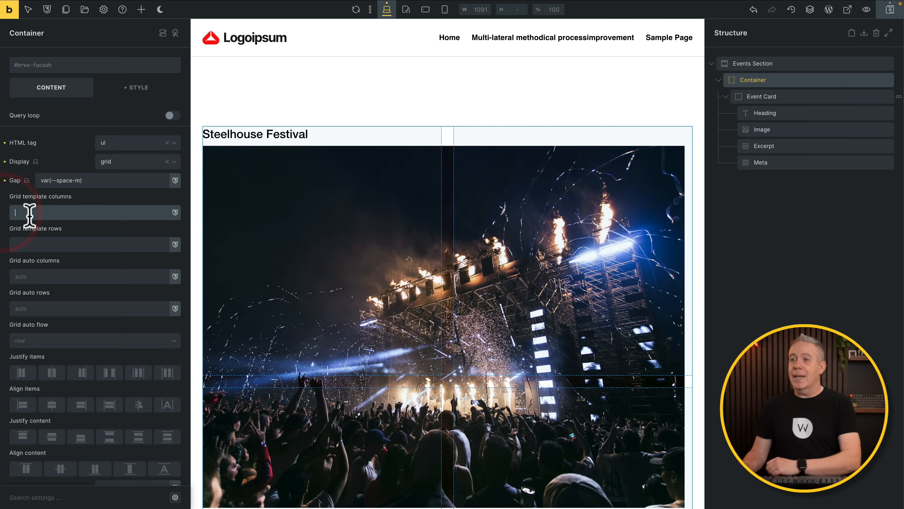
Apply the two-column symmetric grid, repeat(2, minmax(0, 1fr)), to the Container's grid template columns.
right_click(36, 213)
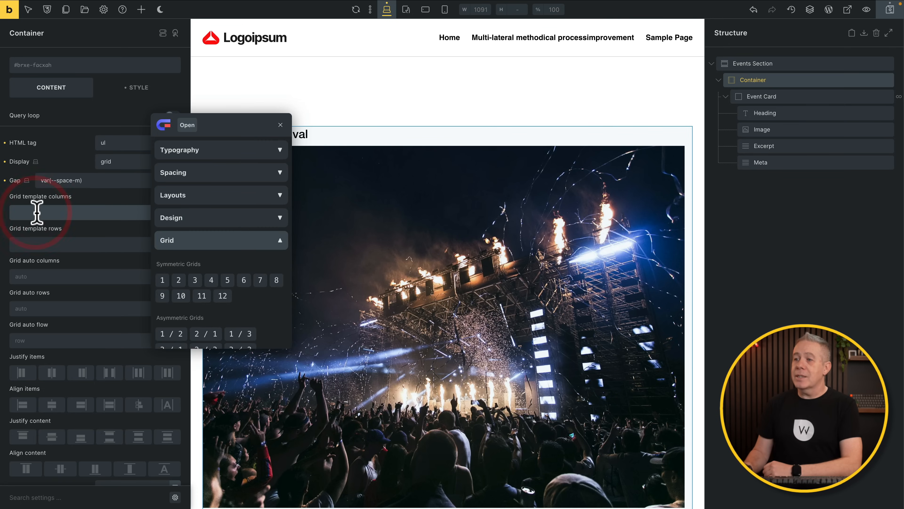
click(178, 280)
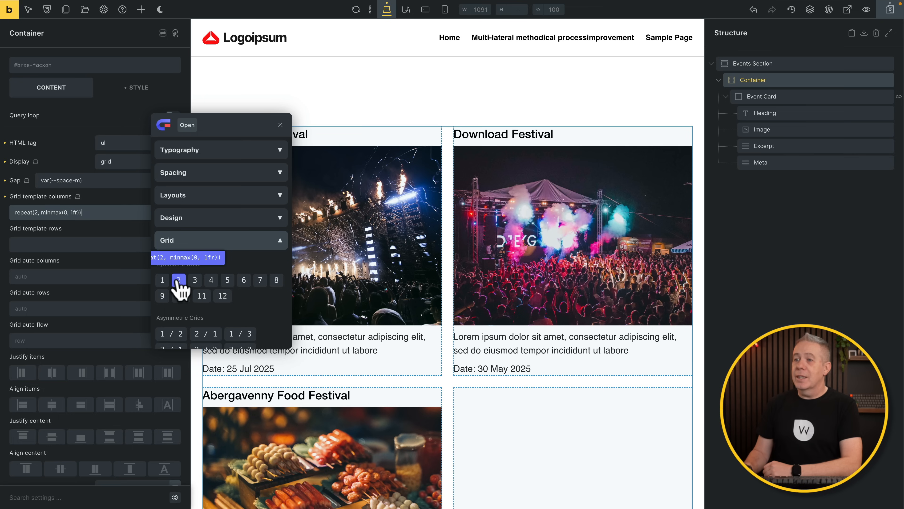
click(179, 284)
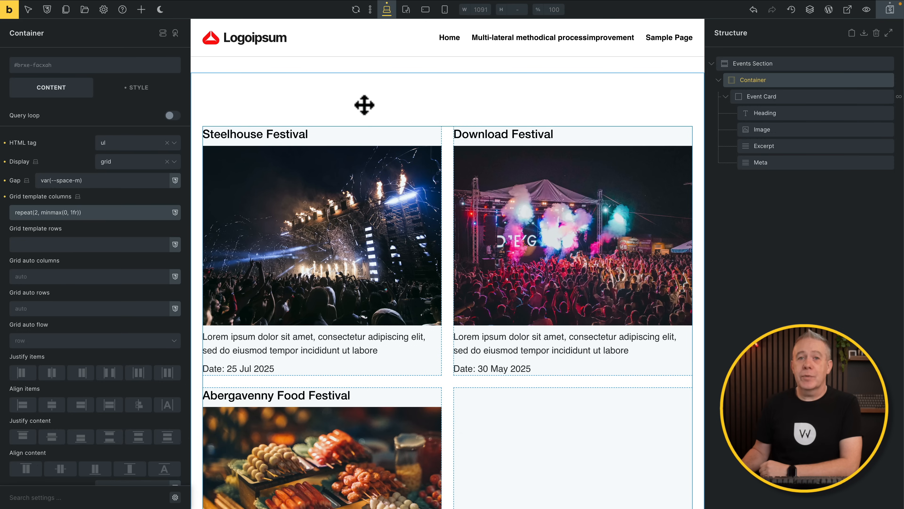
At the 766 px wide breakpoint, set the Container's grid template columns to the one-column grid repeat(1, minmax(0, 1fr)).
click(407, 11)
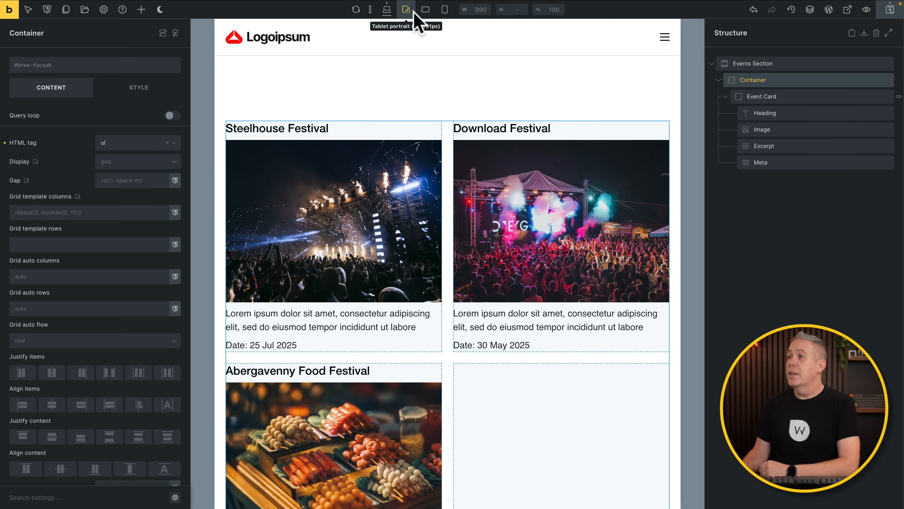
click(426, 11)
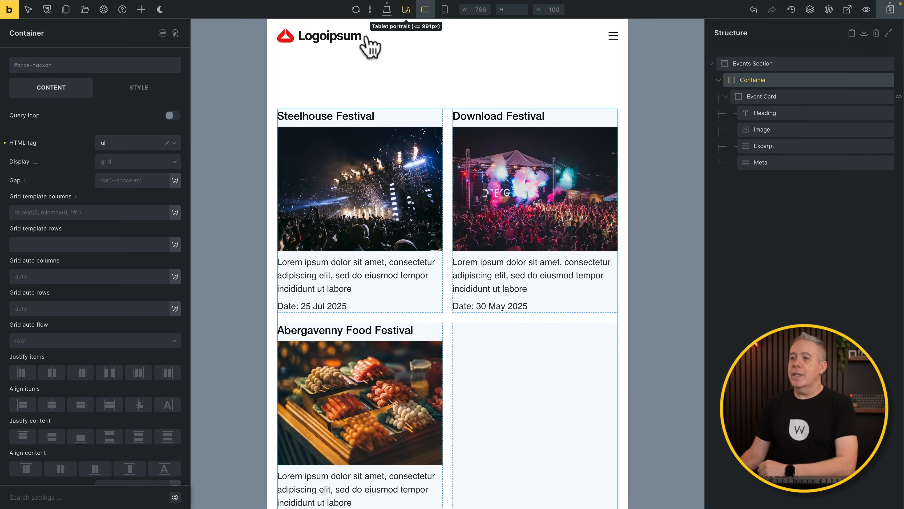
click(107, 214)
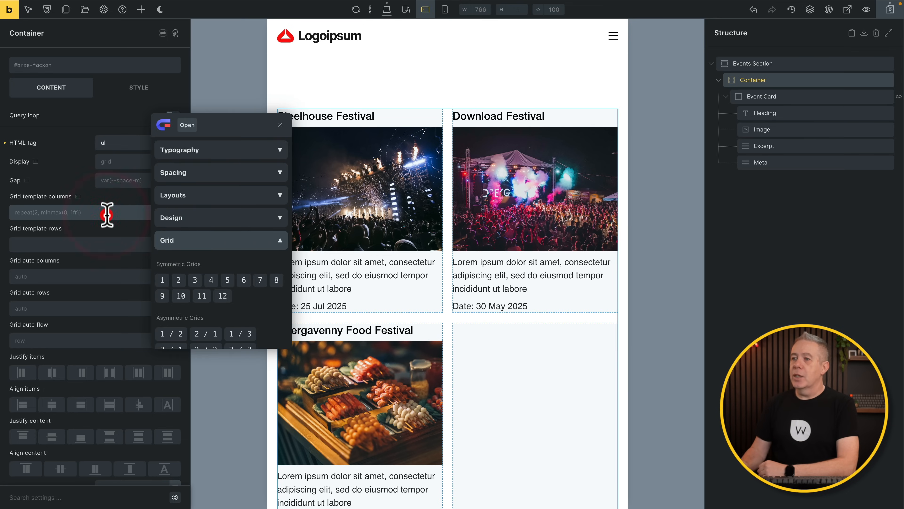
click(162, 281)
click(163, 282)
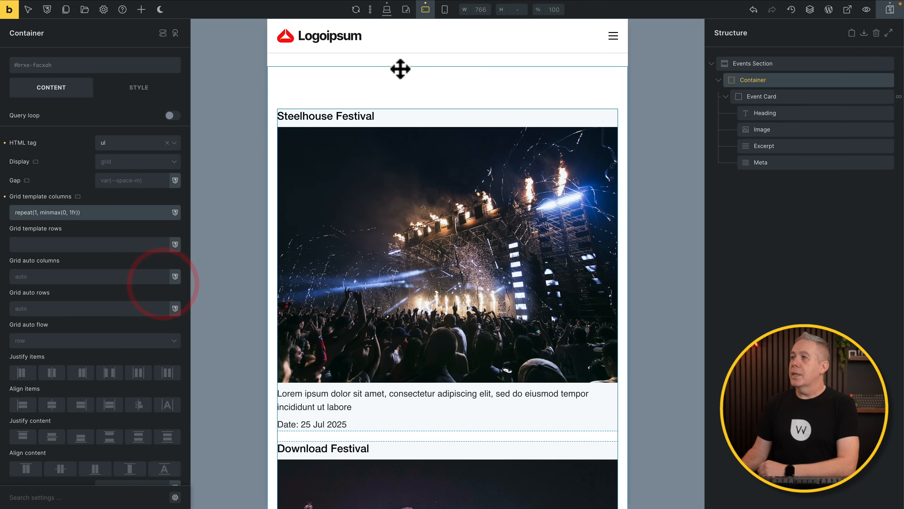
Preview the event card grid across the desktop, tablet and mobile breakpoints, ending on mobile portrait.
click(445, 10)
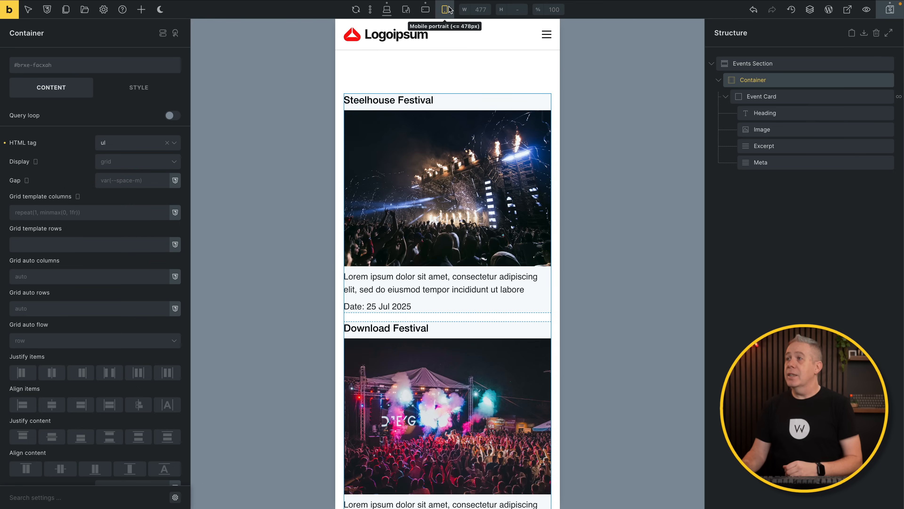
click(387, 9)
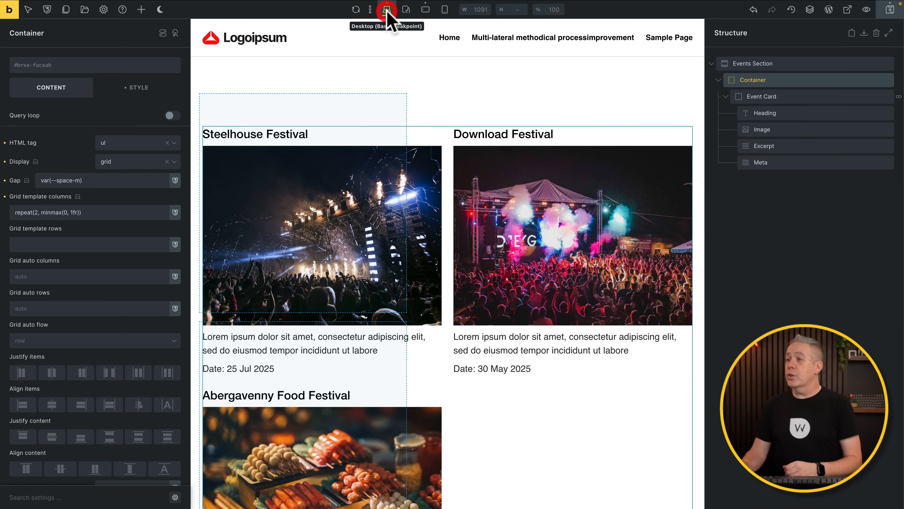
click(406, 9)
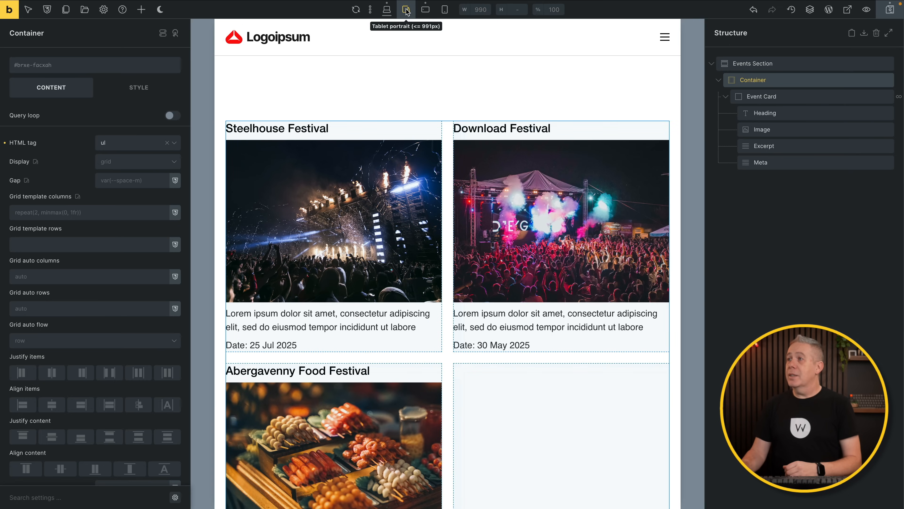
click(425, 10)
click(444, 10)
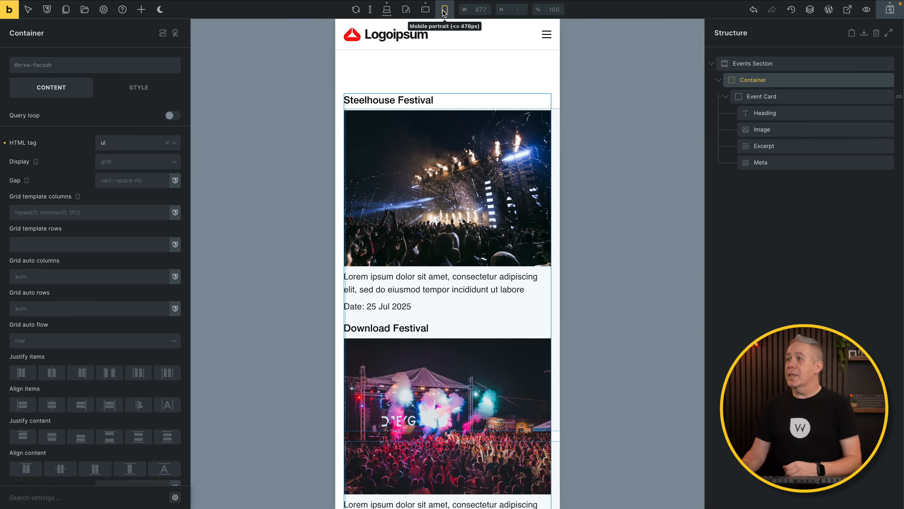
Return to the desktop breakpoint and set the Event Card's HTML tag to li.
click(388, 12)
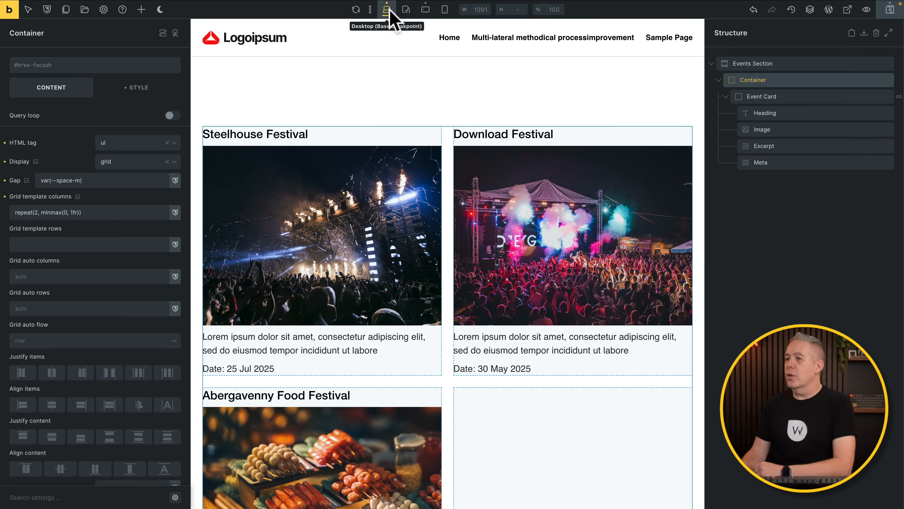
click(789, 97)
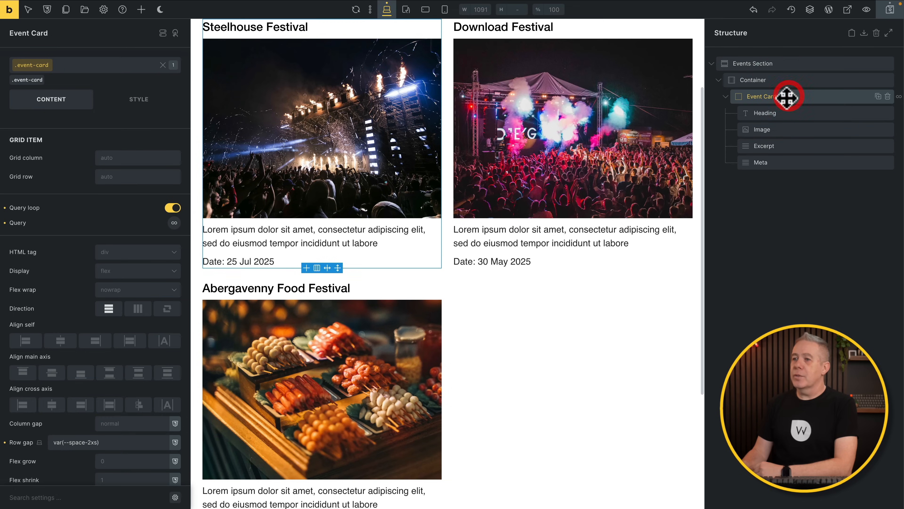
click(120, 255)
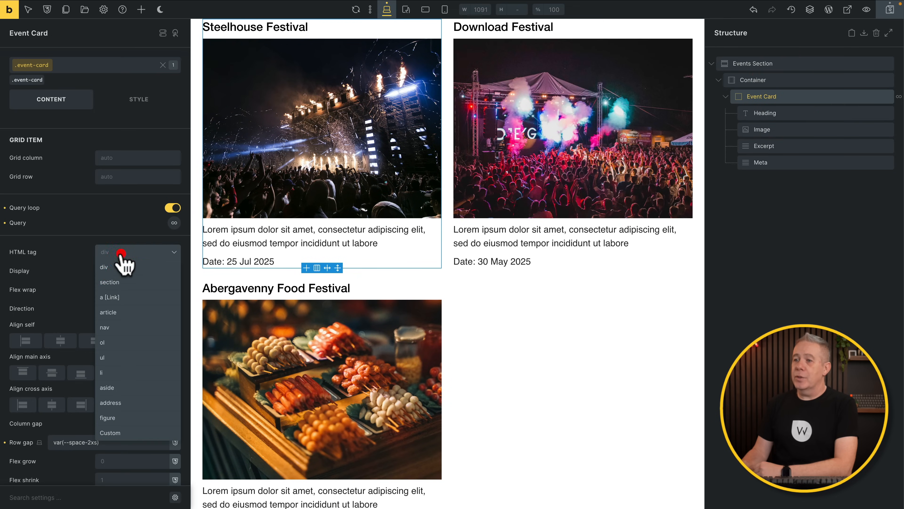
click(111, 372)
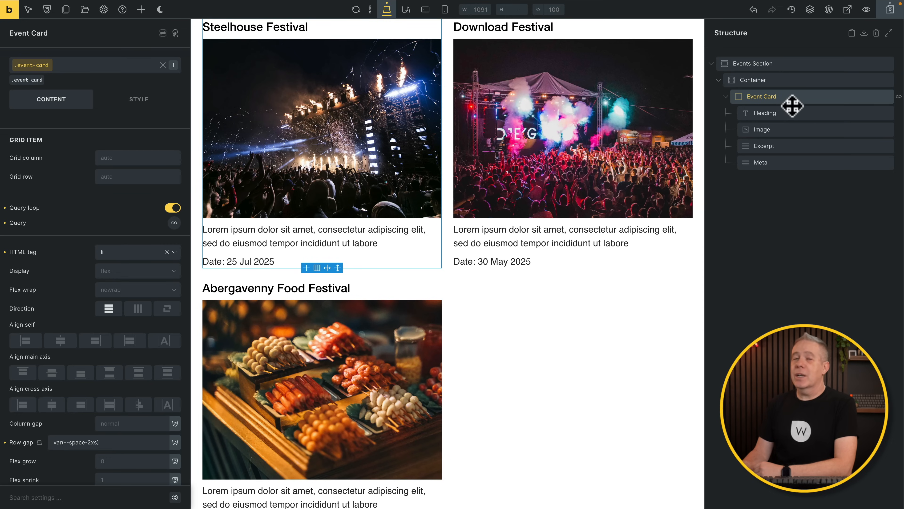
Append " // Location:" and the dynamic event-details event-address tag to the Meta element's text in the Event Card.
click(796, 83)
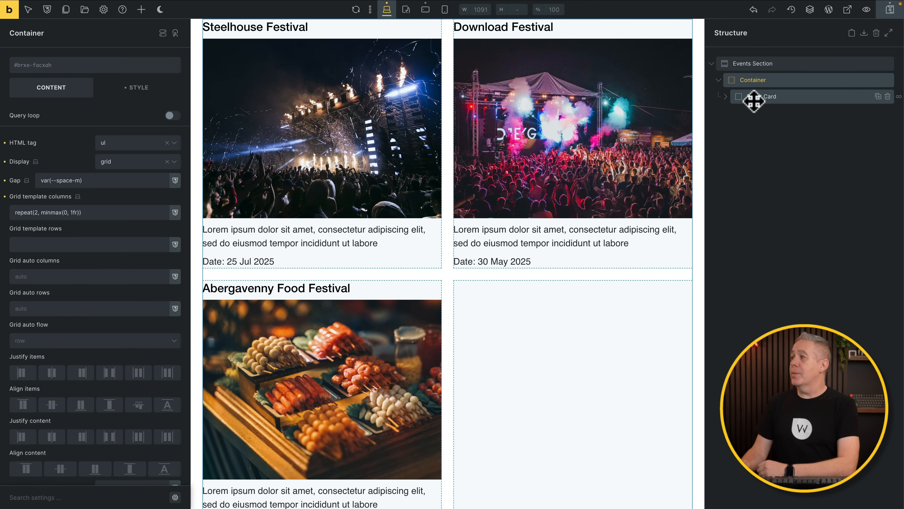
click(725, 98)
click(781, 161)
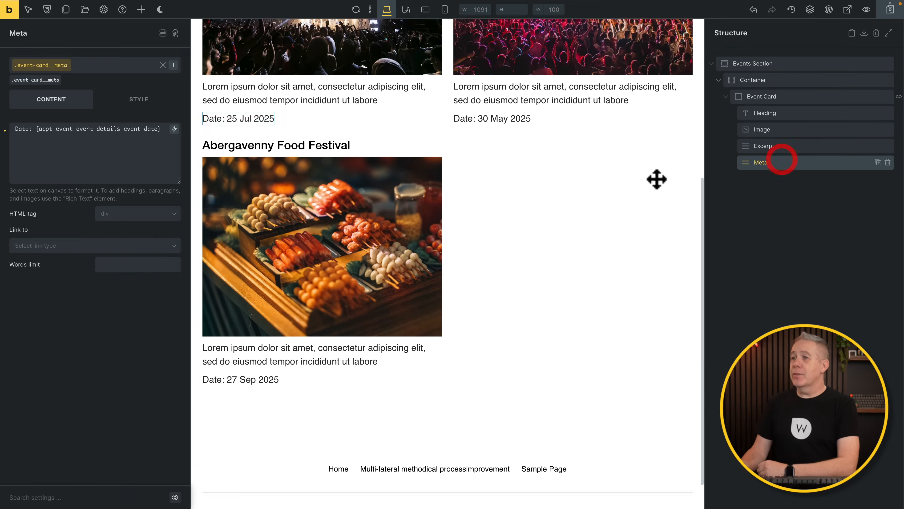
click(163, 132)
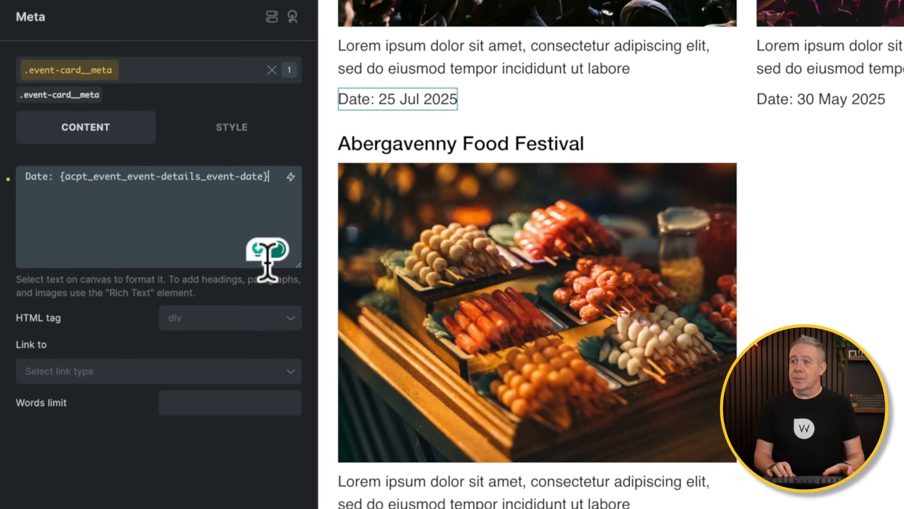
text(//)
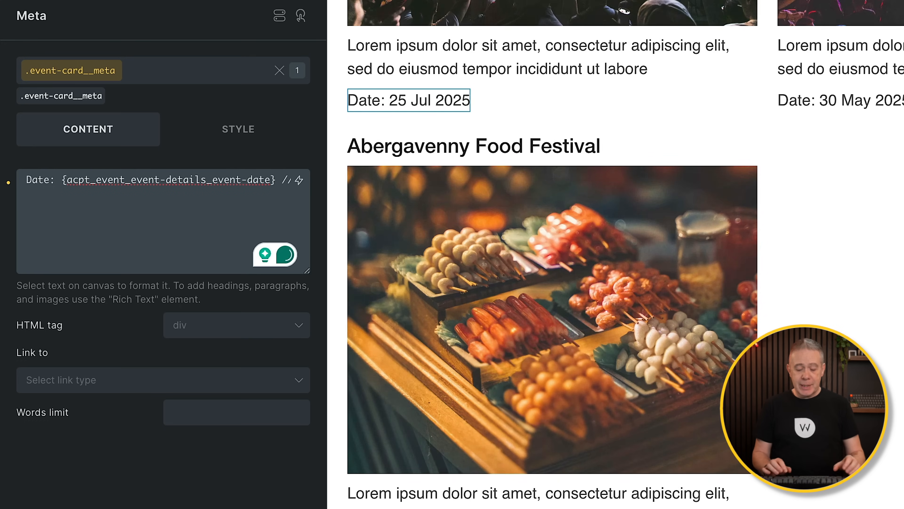
text( Location:)
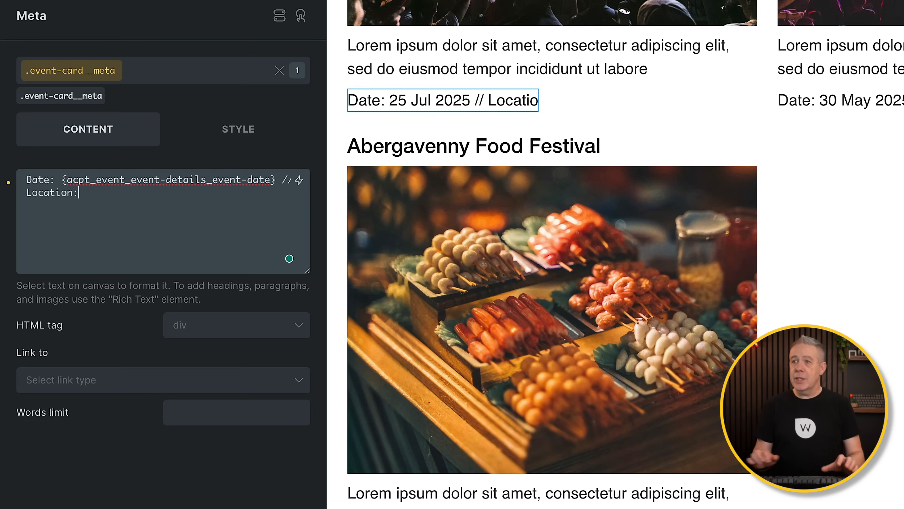
click(299, 181)
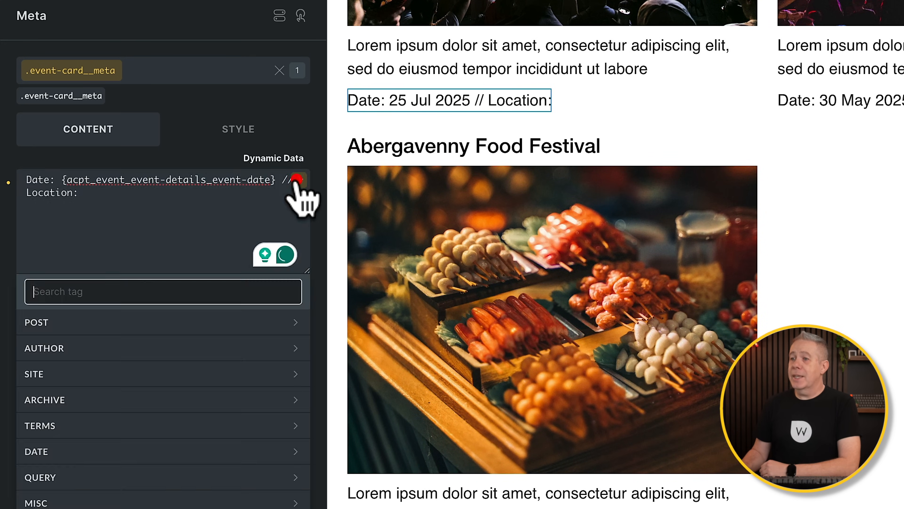
scroll(164, 406, down, 2)
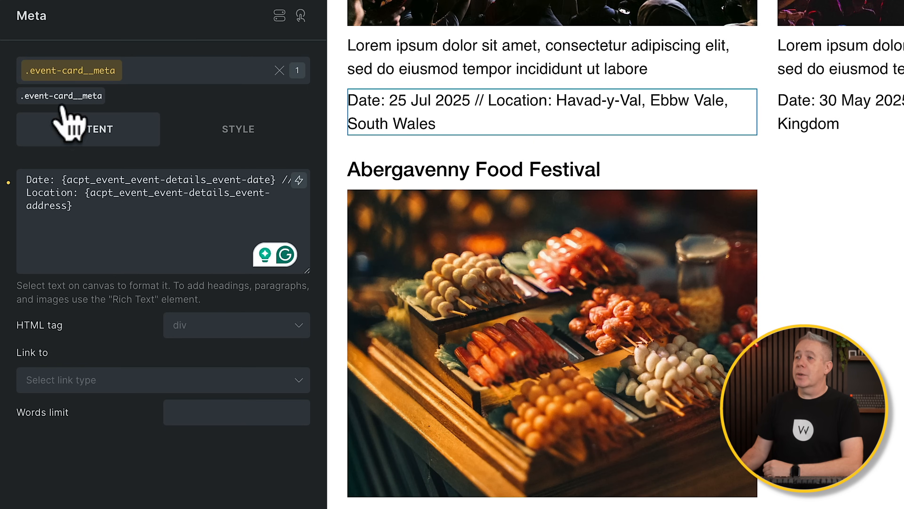
Set the Meta element's font size to var(--text-s).
click(250, 131)
click(217, 183)
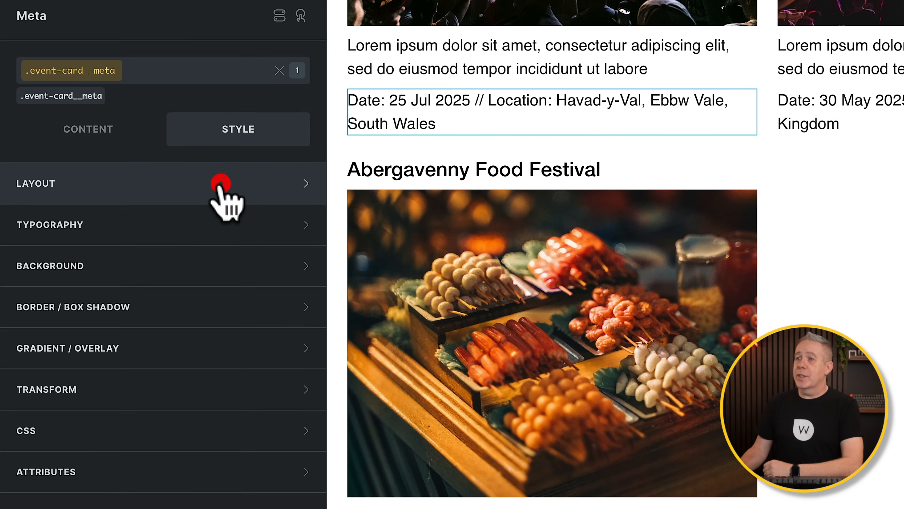
click(196, 225)
click(238, 297)
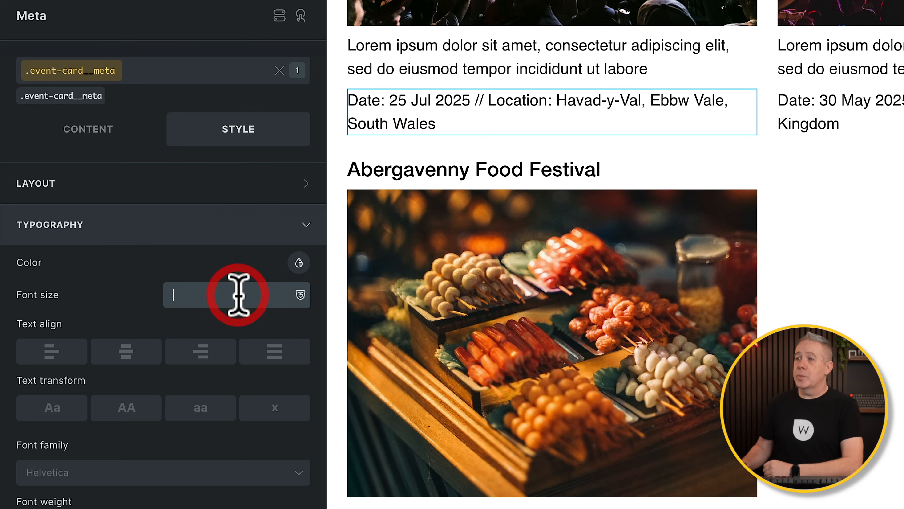
click(372, 285)
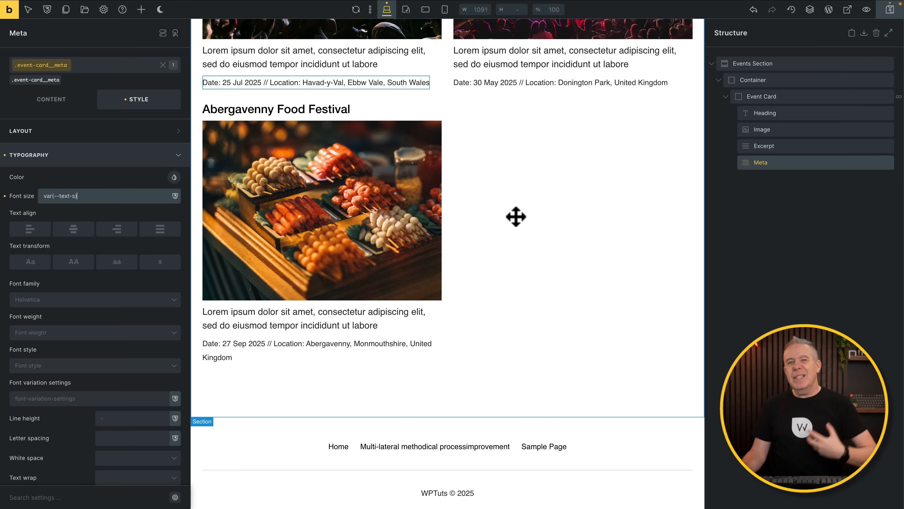
Save the archive template and review the event cards on the front-end preview page.
scroll(516, 217, up, 7)
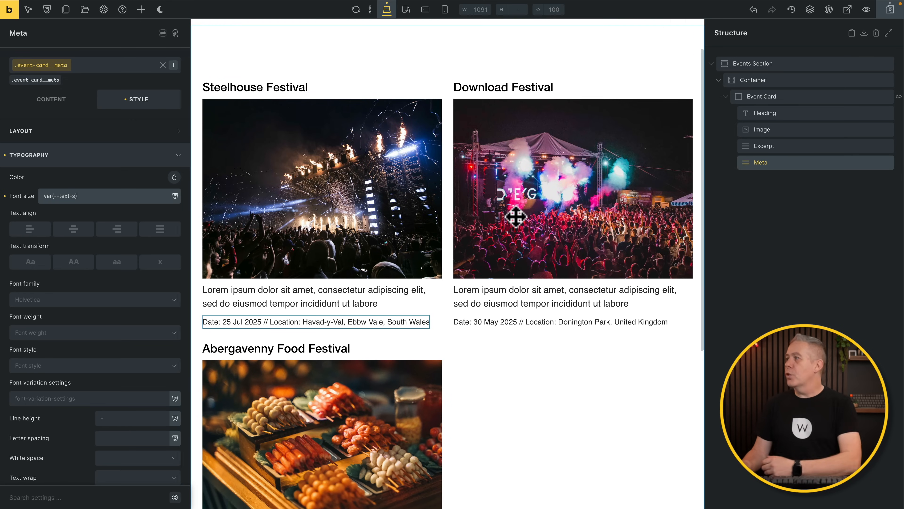
scroll(517, 214, up, 1)
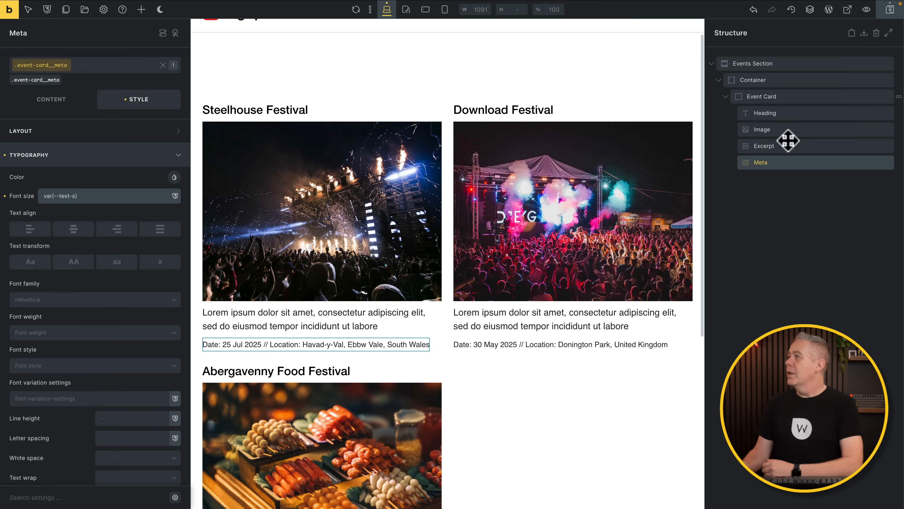
click(890, 10)
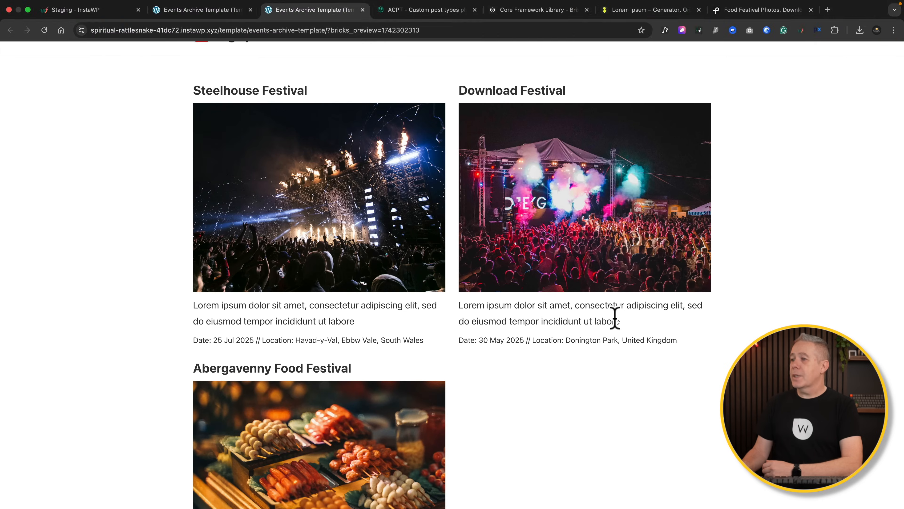
scroll(606, 358, down, 8)
scroll(607, 350, up, 10)
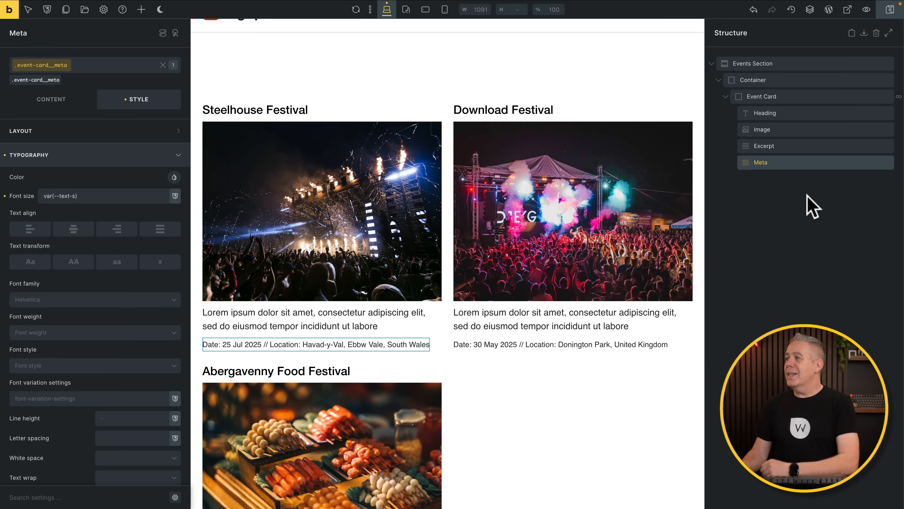
Link the Event Card's Heading to dynamic data using the Post link tag {post_url}.
click(792, 114)
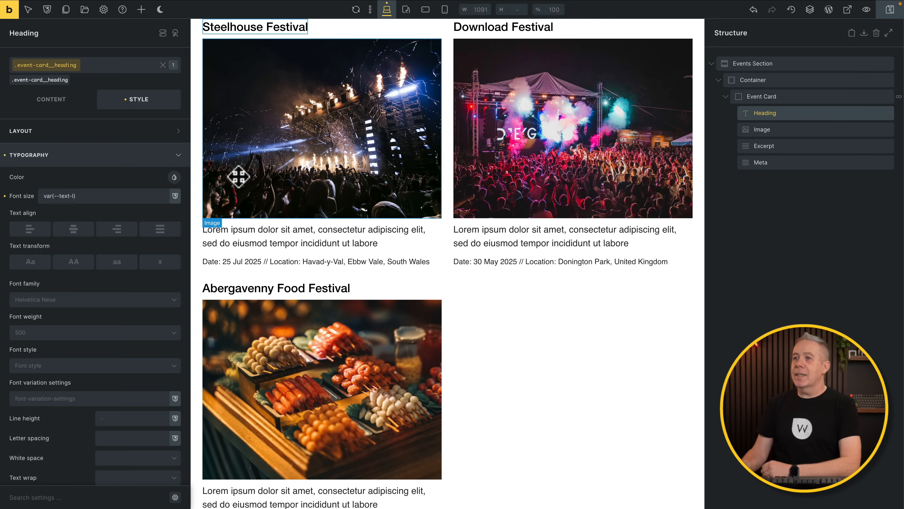
click(56, 104)
click(92, 223)
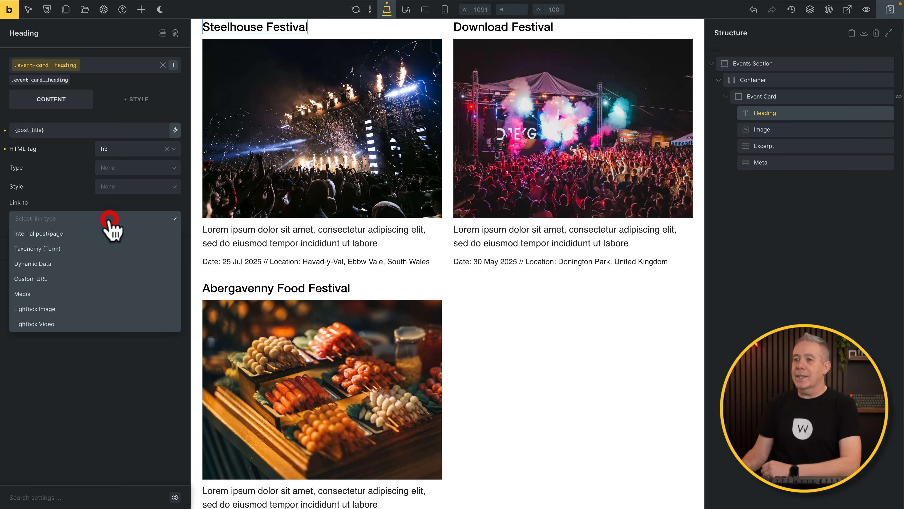
click(76, 266)
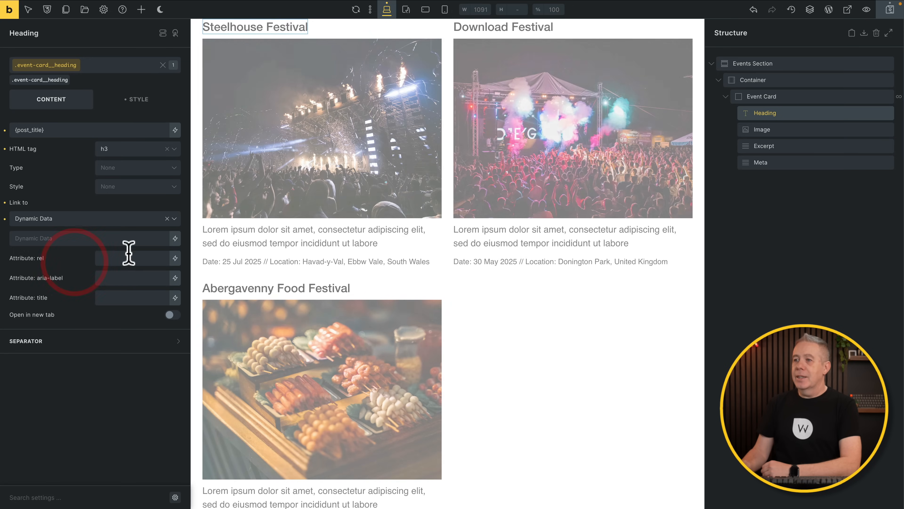
click(175, 239)
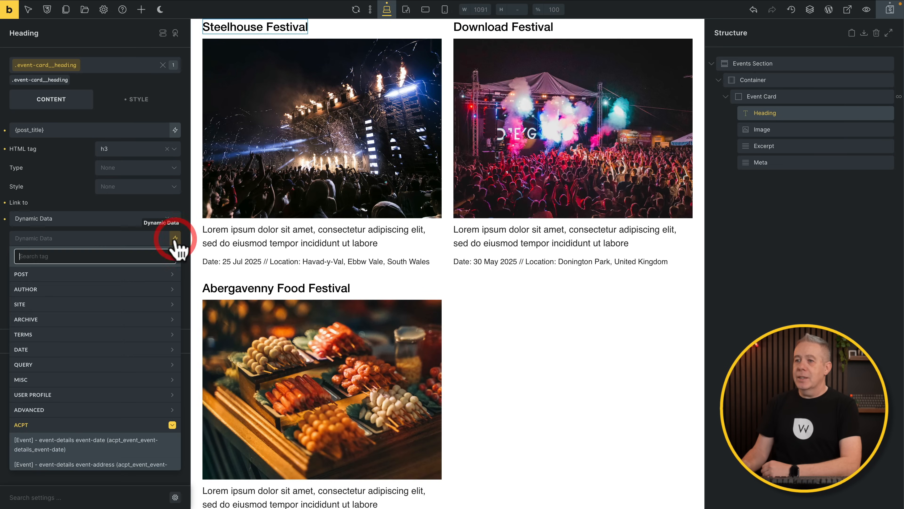
click(110, 271)
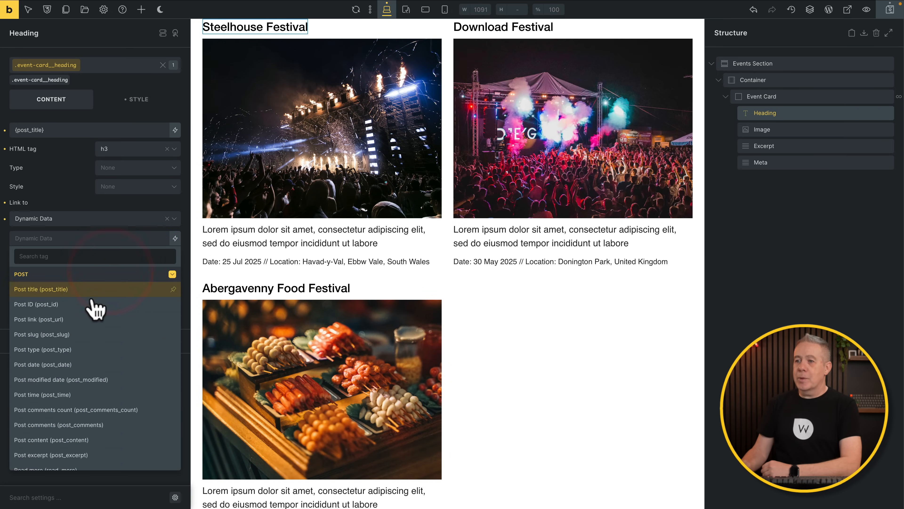
click(79, 320)
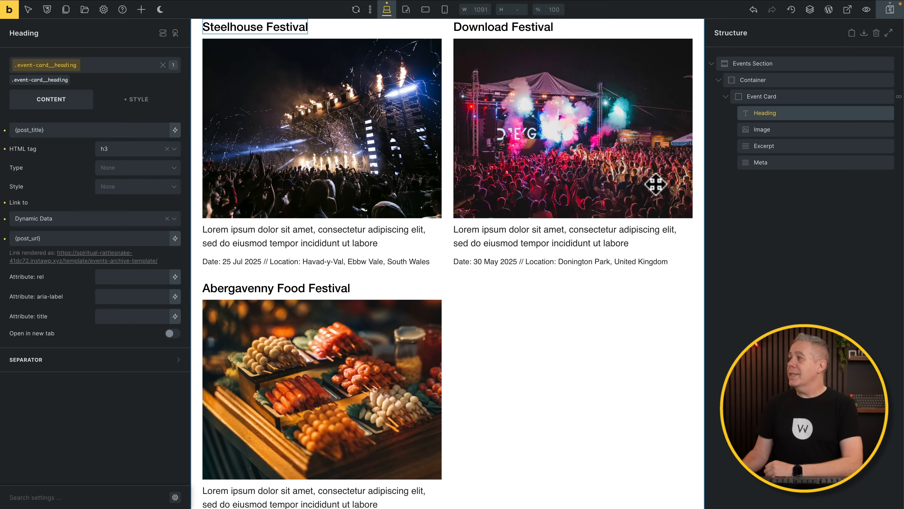
Add custom CSS to the .event-card class: %root% position relative, an absolute h3 a::before overlay with inset 0 and z-index 1, and focus-within outline rules.
click(804, 98)
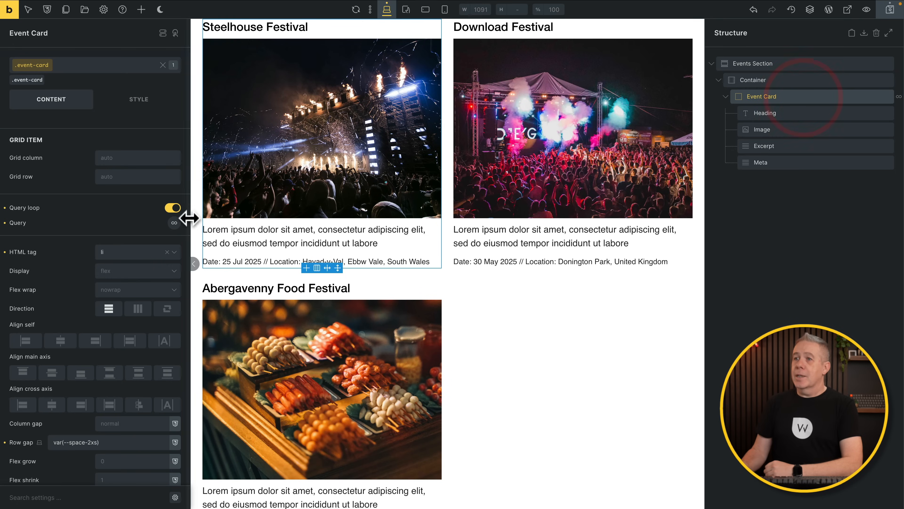
click(132, 104)
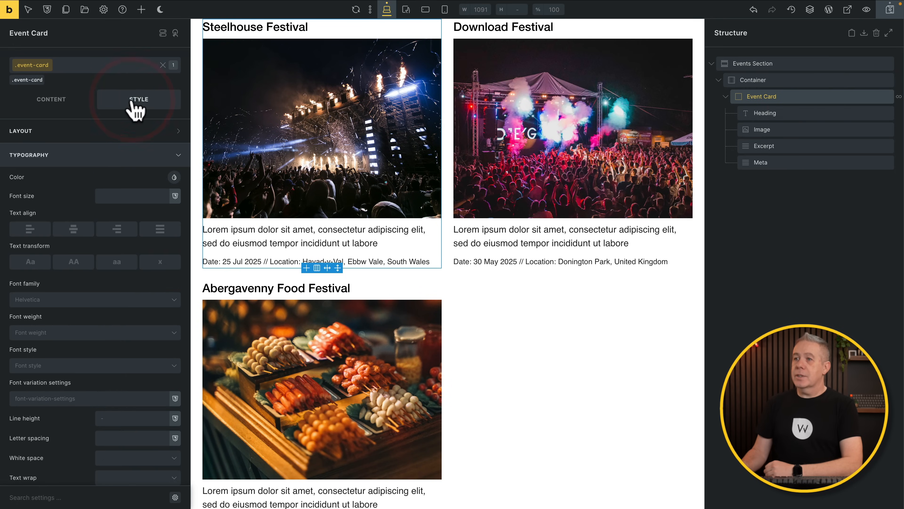
click(99, 153)
click(59, 303)
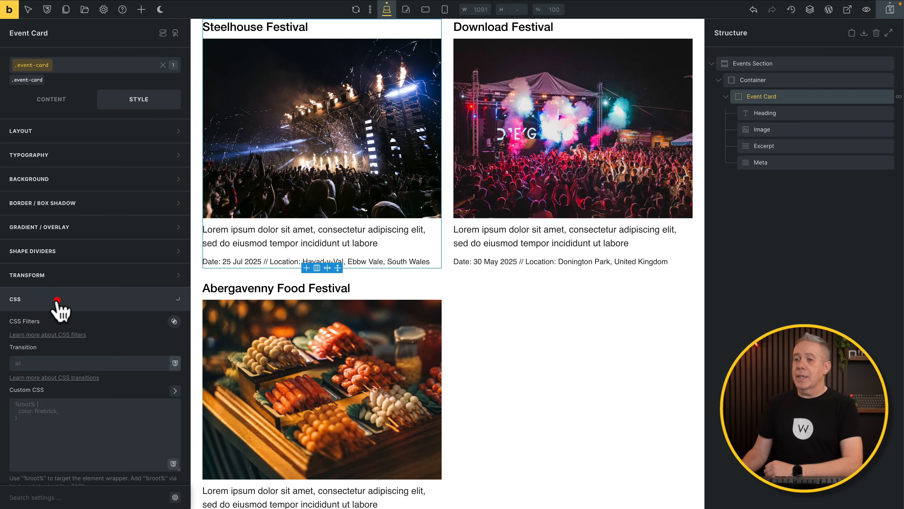
scroll(59, 309, down, 5)
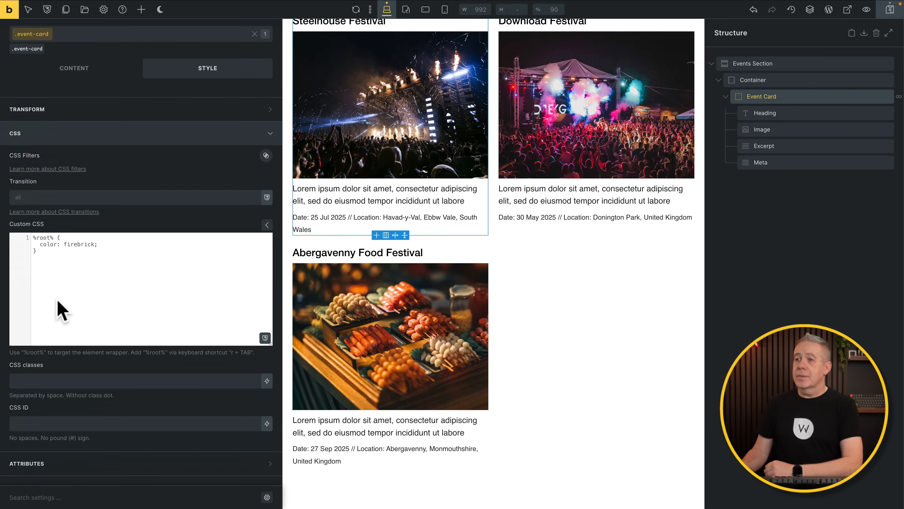
click(40, 237)
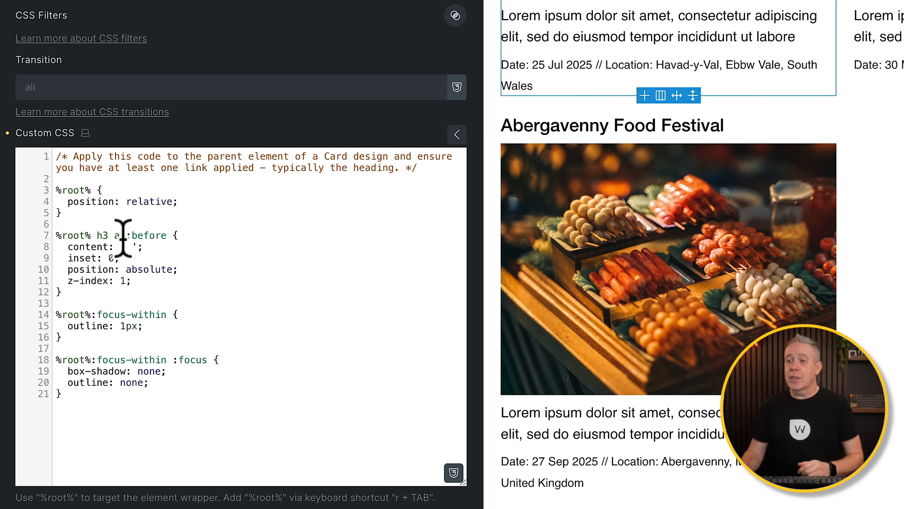
click(107, 239)
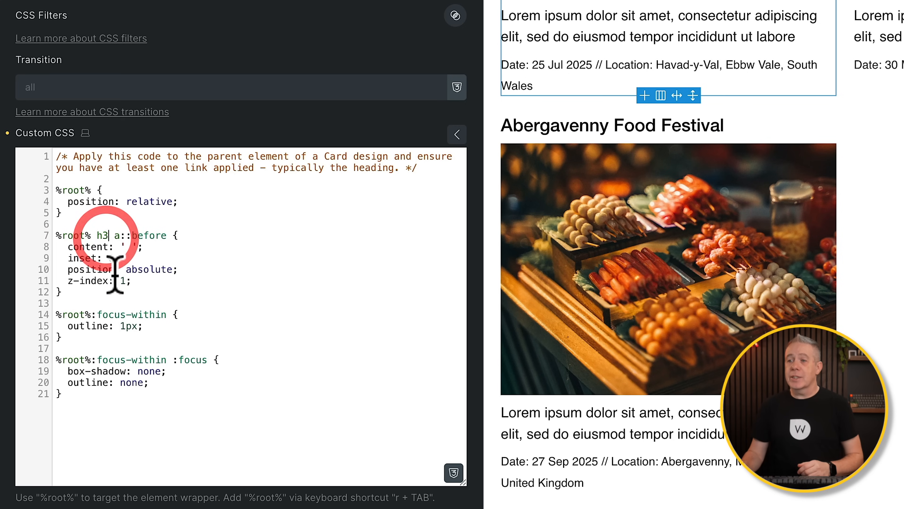
click(100, 237)
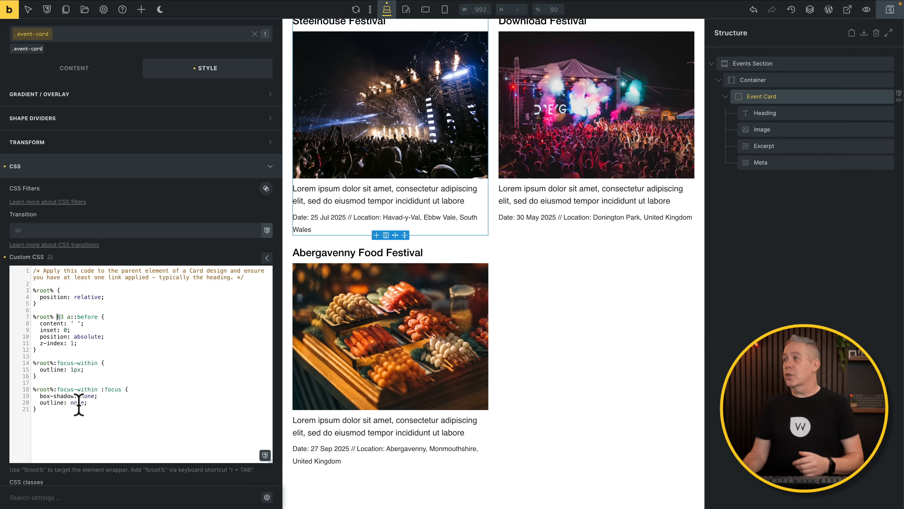
Save the template and test the clickable Steelhouse Festival card on the front end.
click(888, 11)
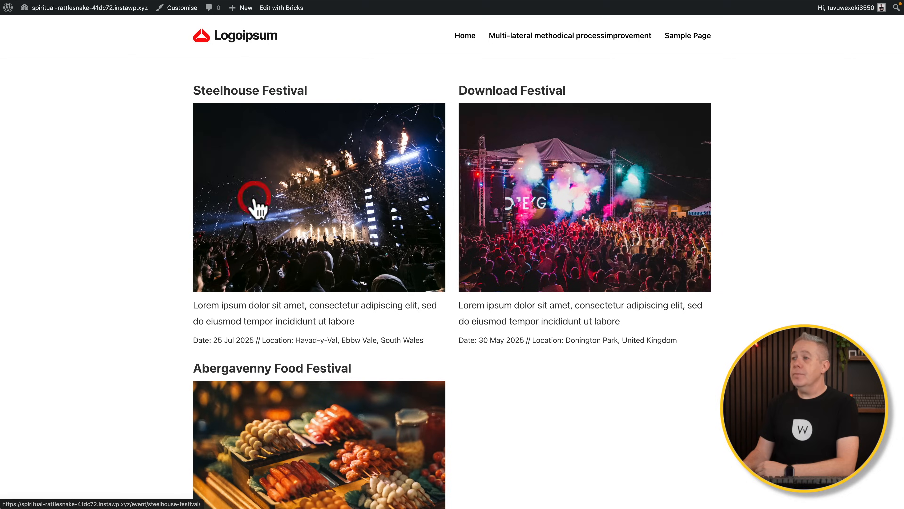
click(254, 200)
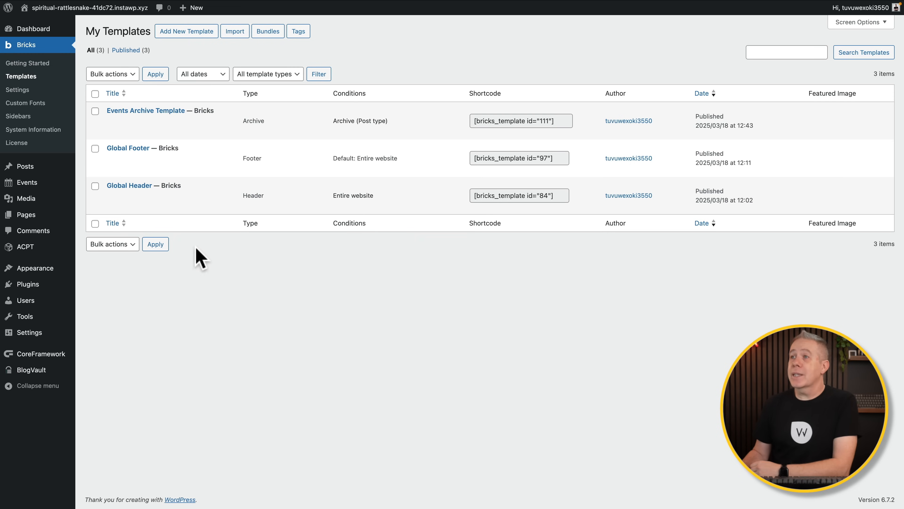
Create a new template titled "Single Event Template" with the template type Single and publish it.
click(209, 34)
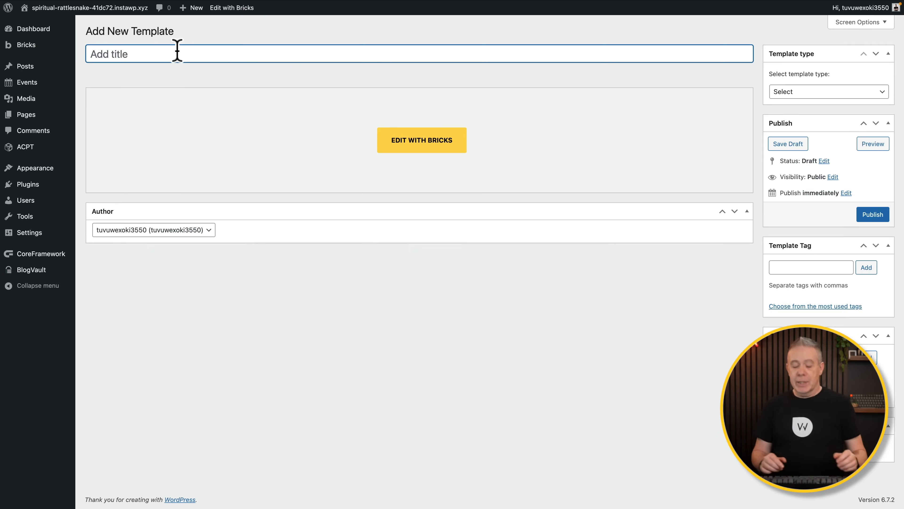
text(Single Event Template)
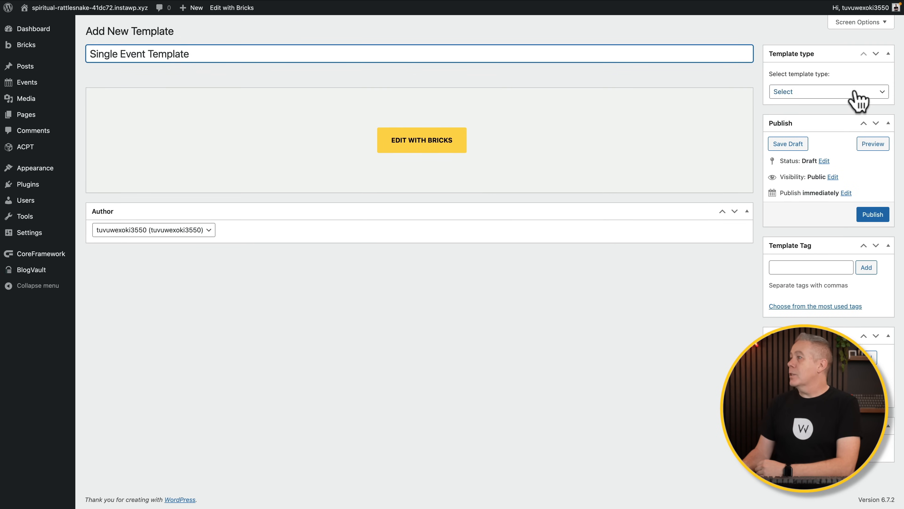
click(857, 93)
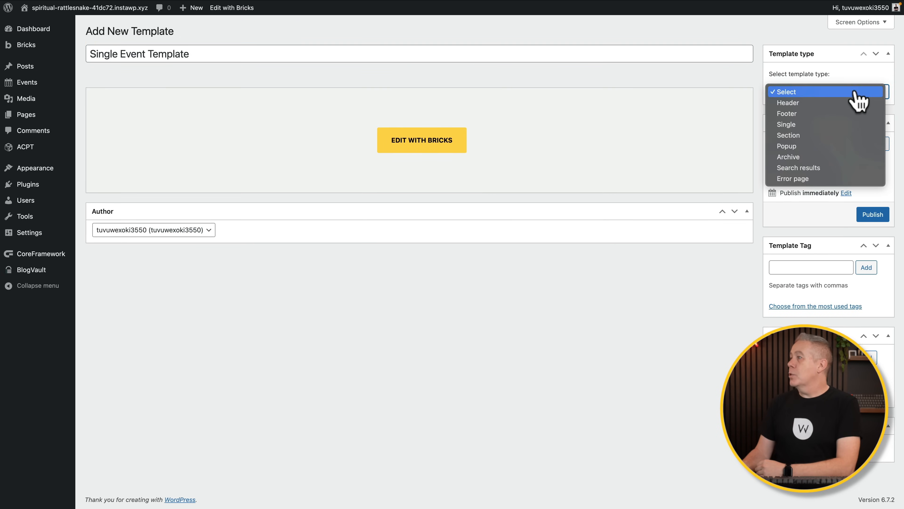
click(818, 125)
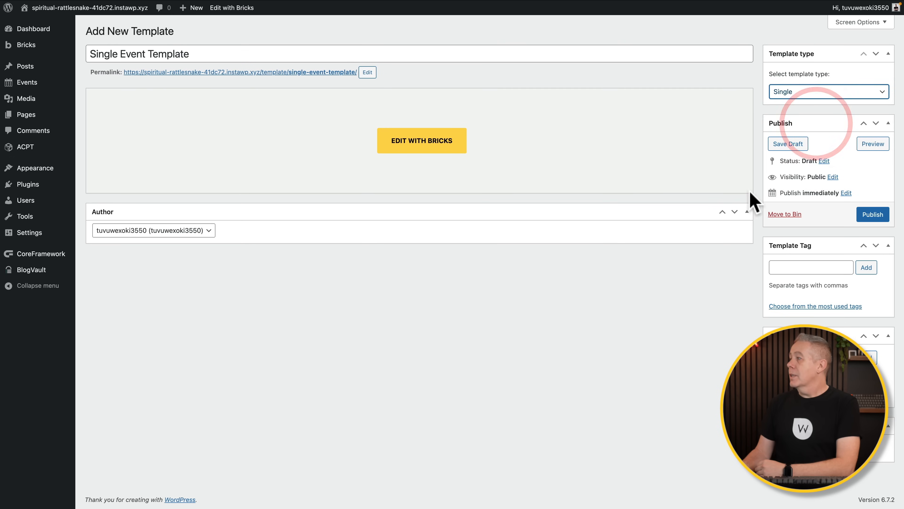
click(873, 215)
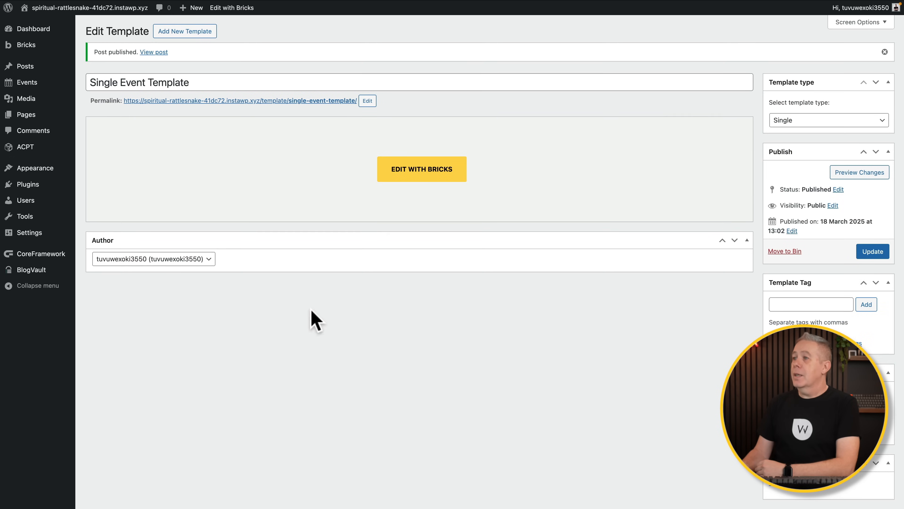
Open the template in the Bricks editor and add a template condition for the post type Events.
click(420, 171)
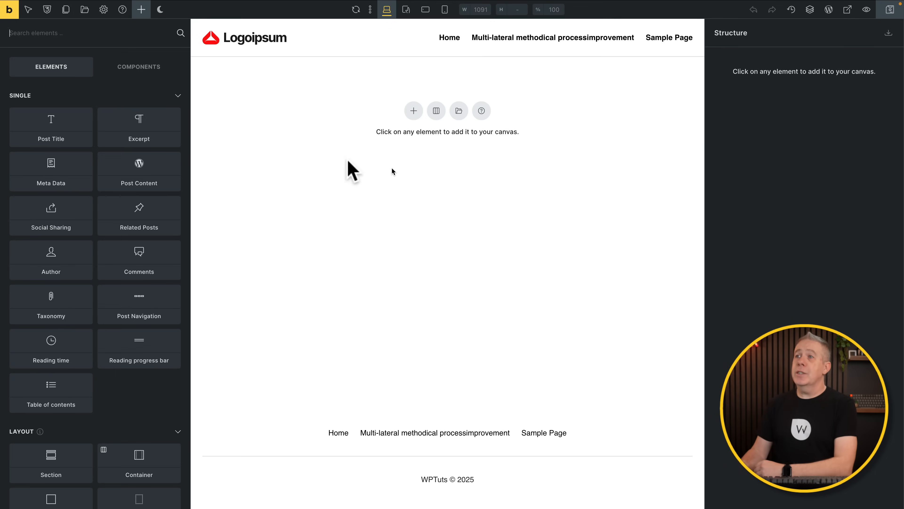
click(105, 10)
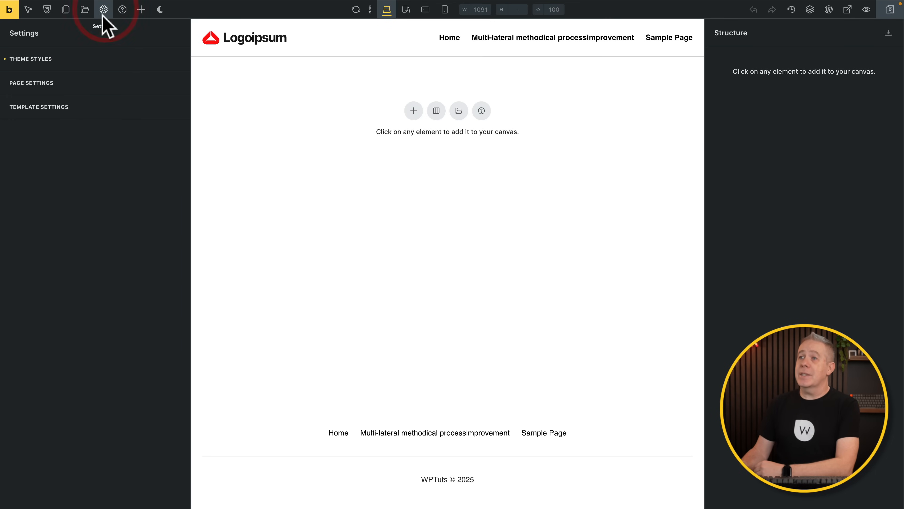
click(73, 110)
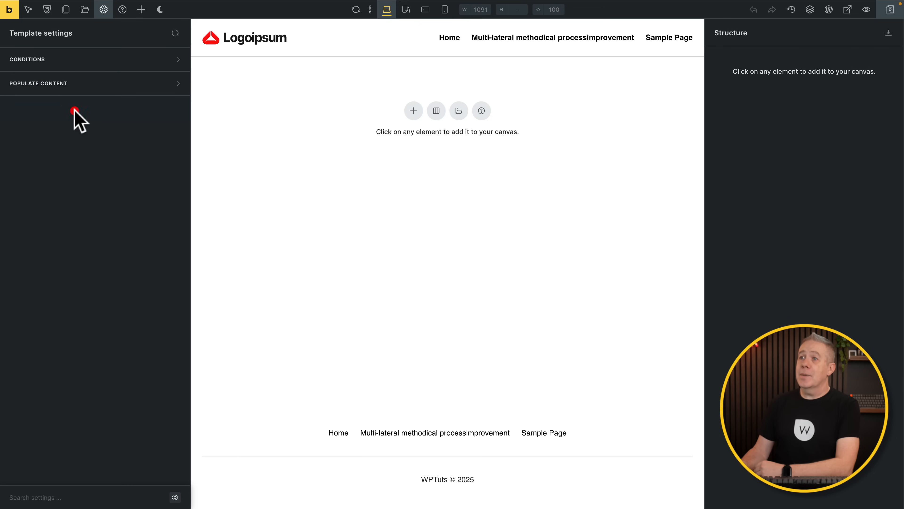
click(76, 66)
click(94, 107)
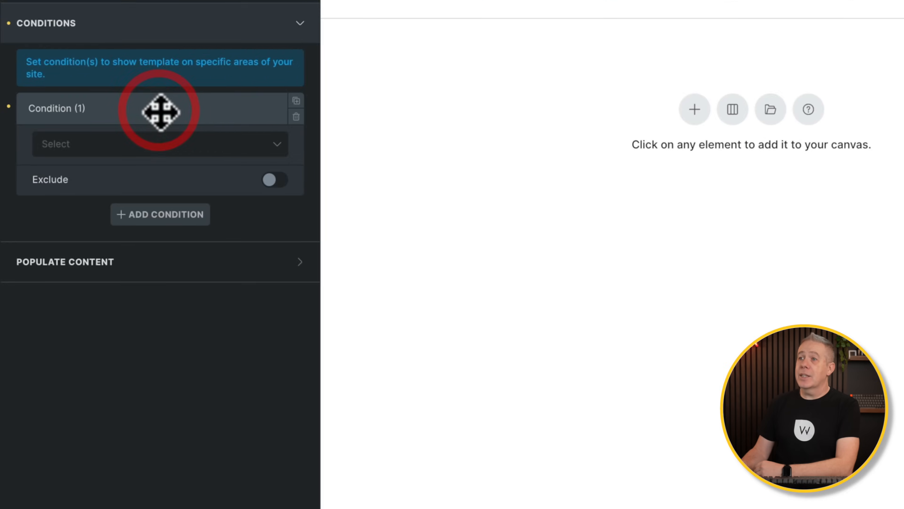
click(160, 150)
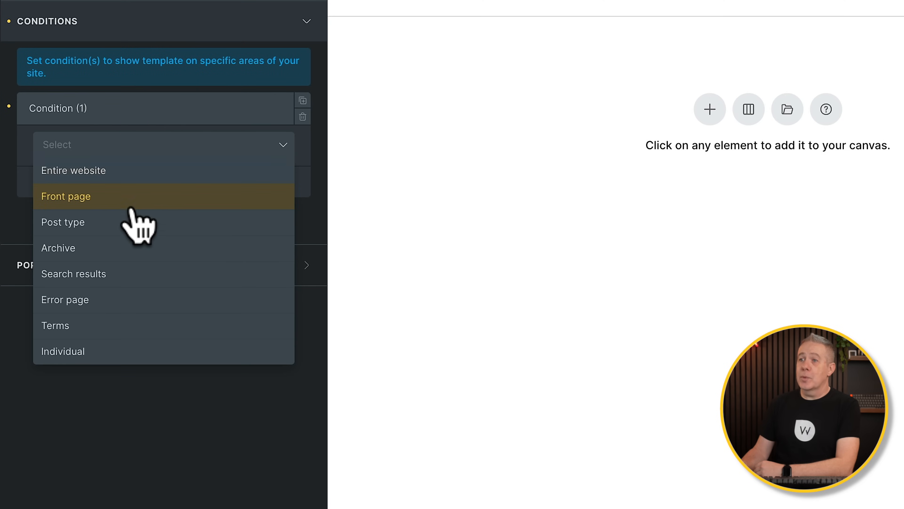
click(125, 222)
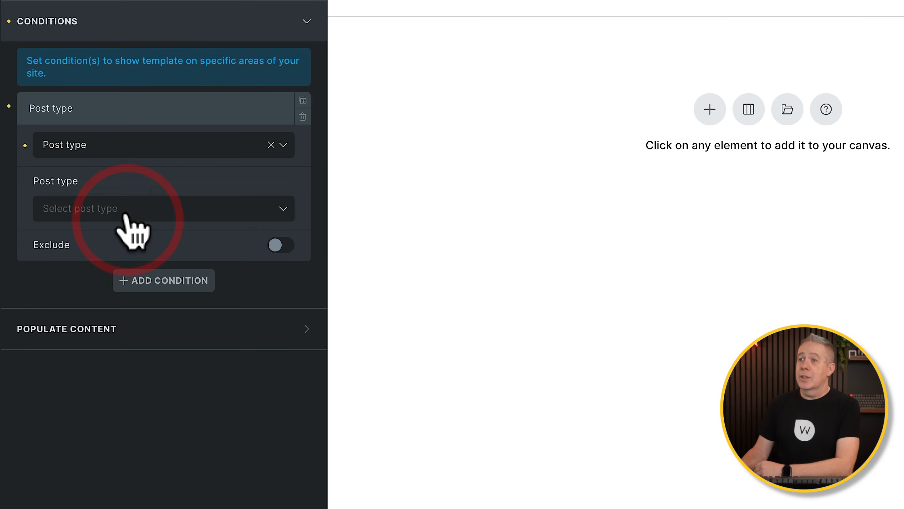
click(126, 212)
click(93, 311)
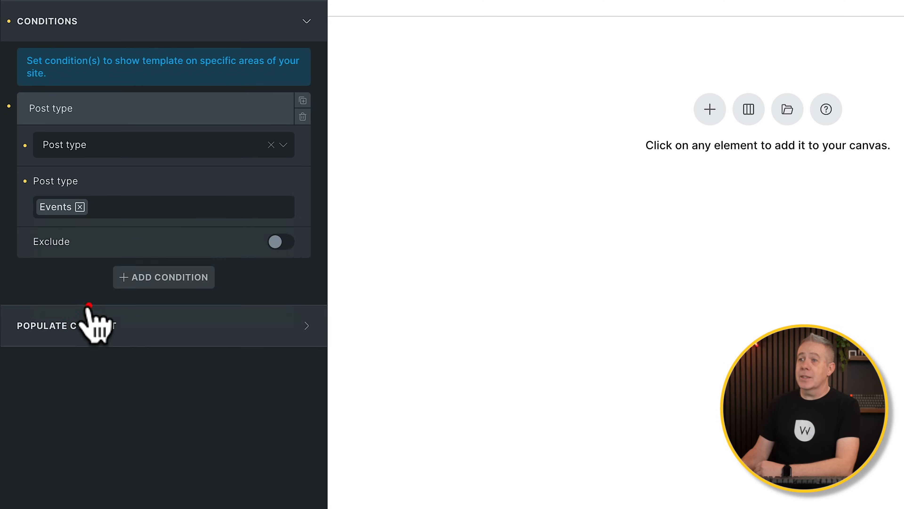
Populate the template canvas with the single post Steelhouse Festival (Events) and apply the preview.
click(139, 326)
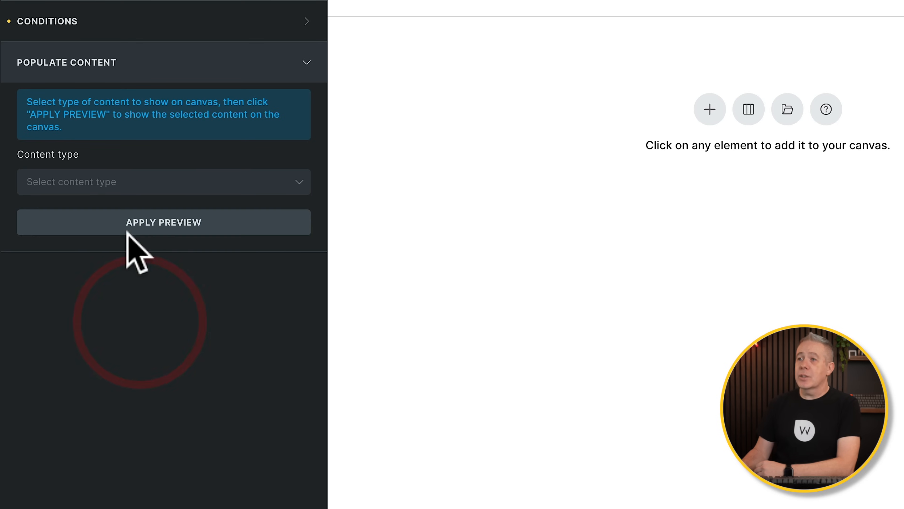
click(127, 182)
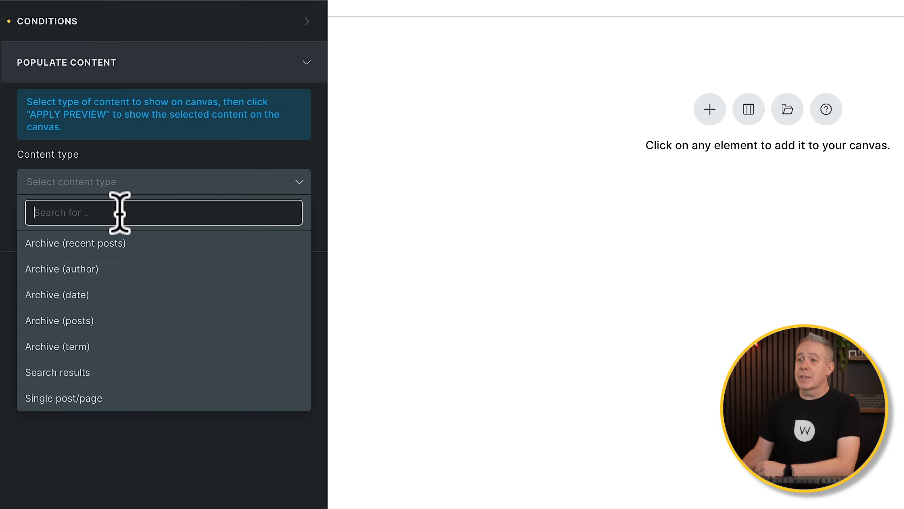
click(80, 398)
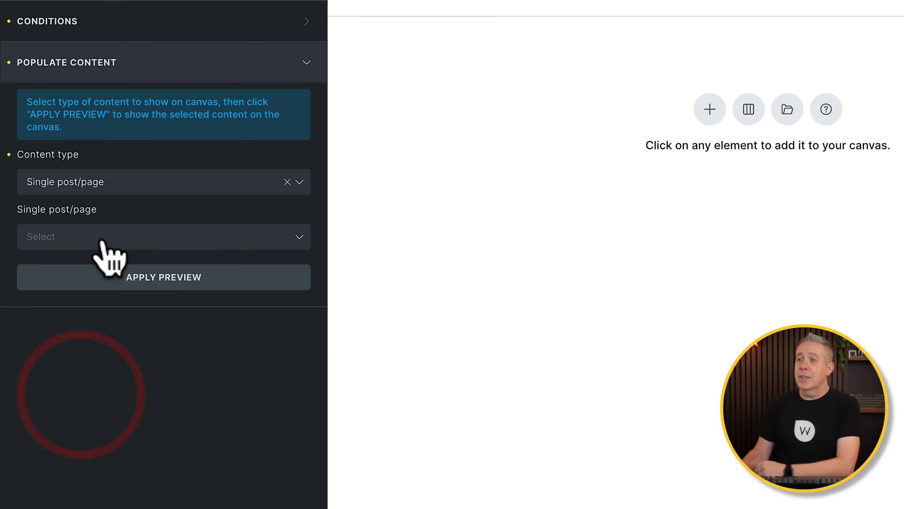
click(102, 236)
click(97, 264)
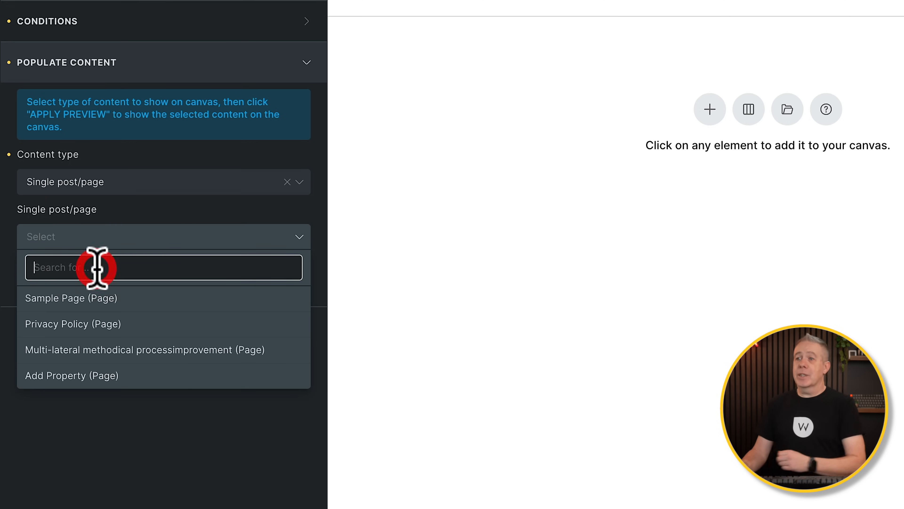
text(stee)
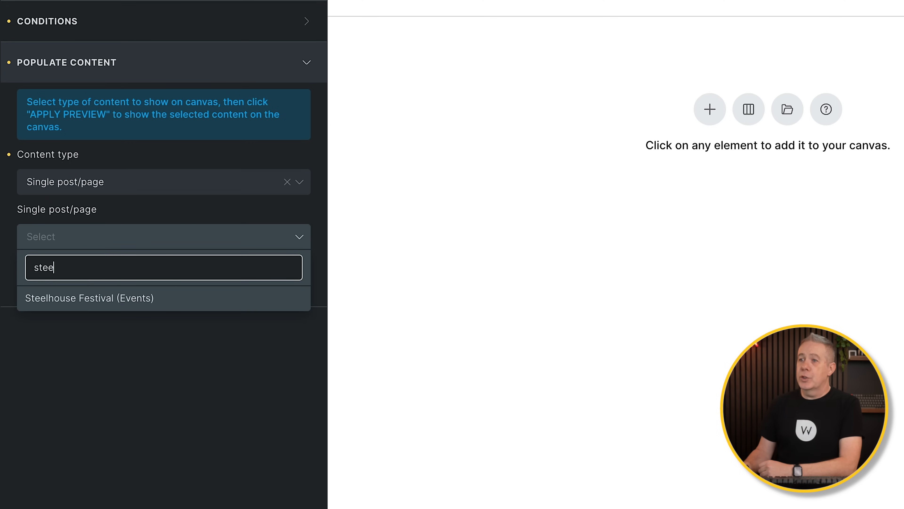
click(67, 298)
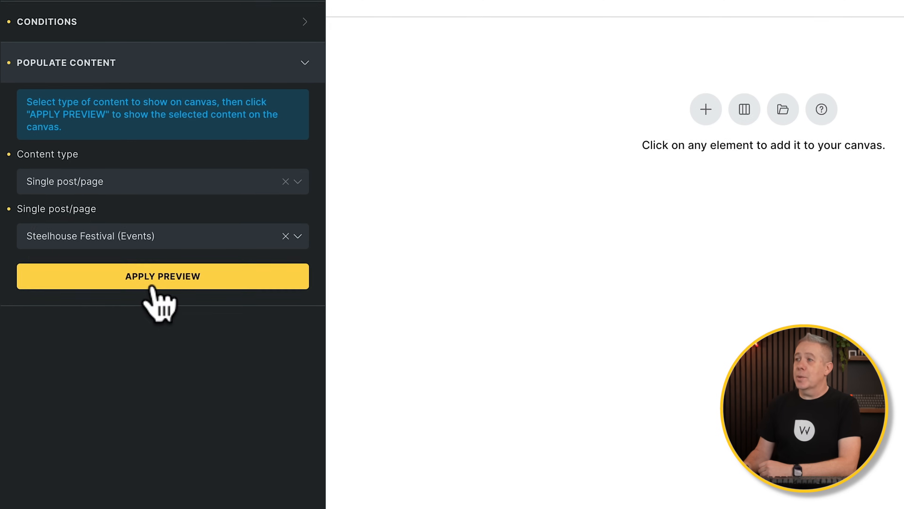
click(153, 284)
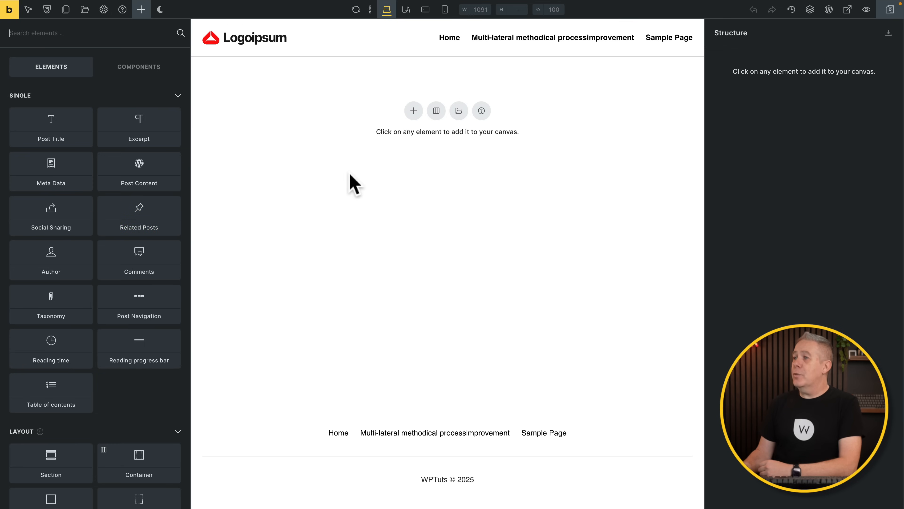
Add a section and place Post Title, Image and Post Content elements inside its container.
click(413, 111)
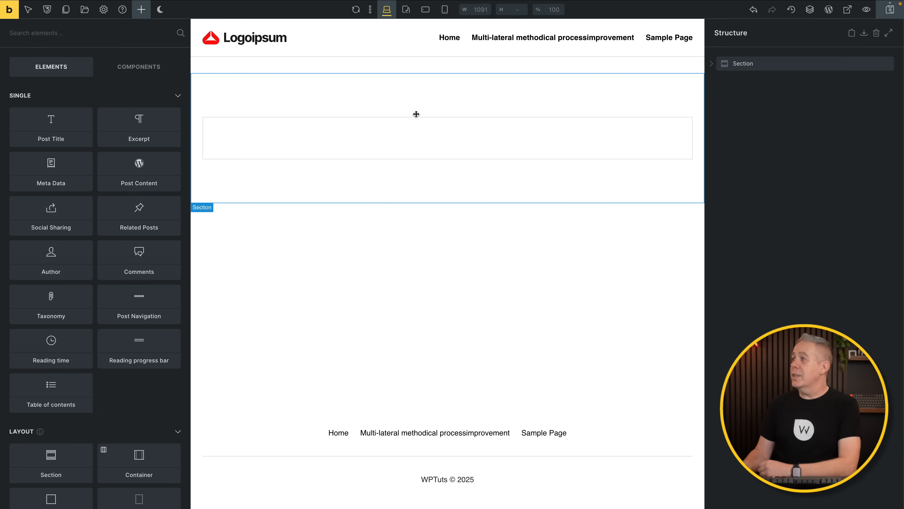
click(501, 138)
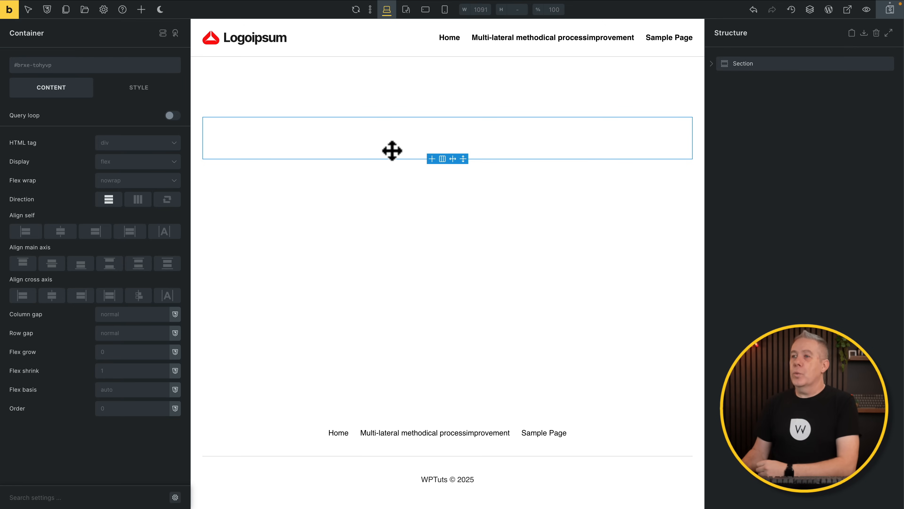
click(142, 10)
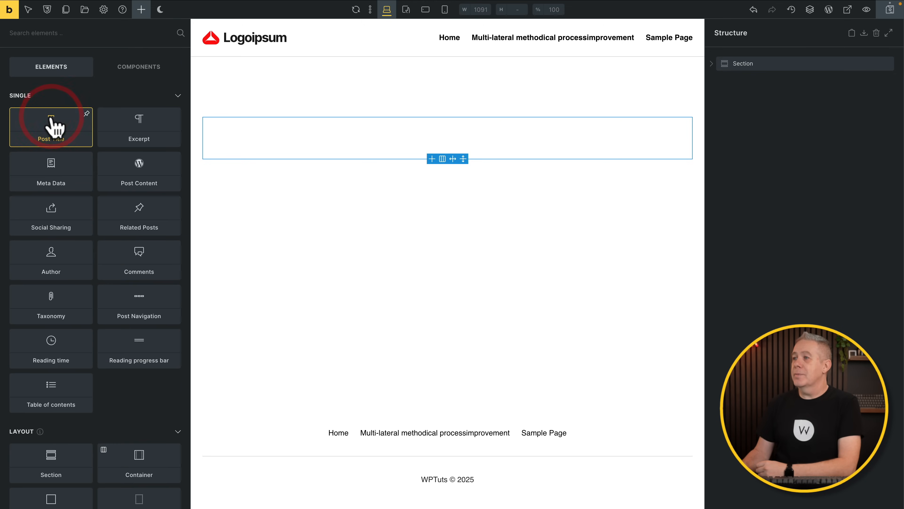
click(54, 126)
scroll(115, 372, down, 10)
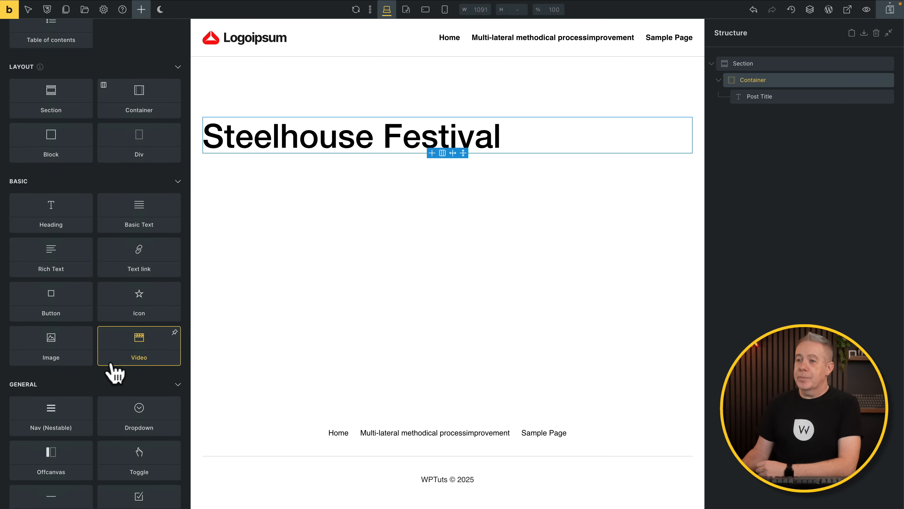
click(67, 351)
scroll(74, 314, up, 10)
click(140, 113)
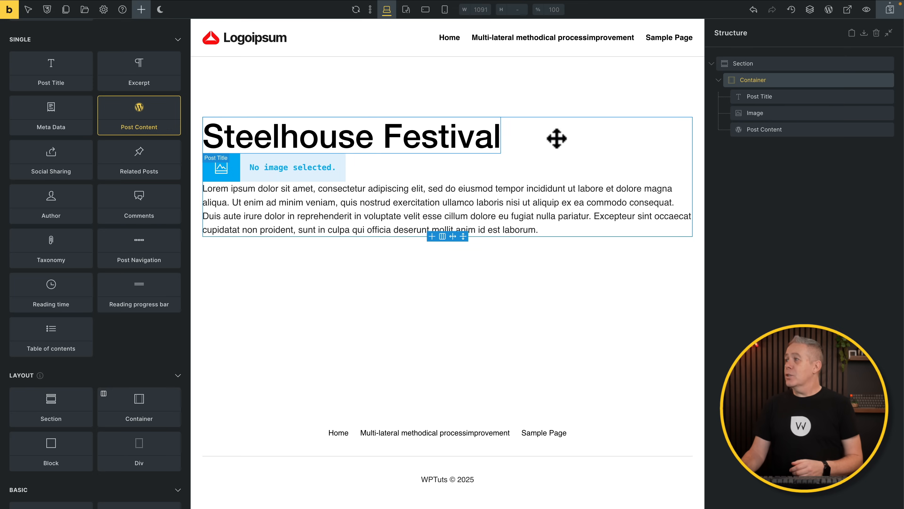
Assign the class event-single to the container and event-single__title to the Post Title.
click(802, 84)
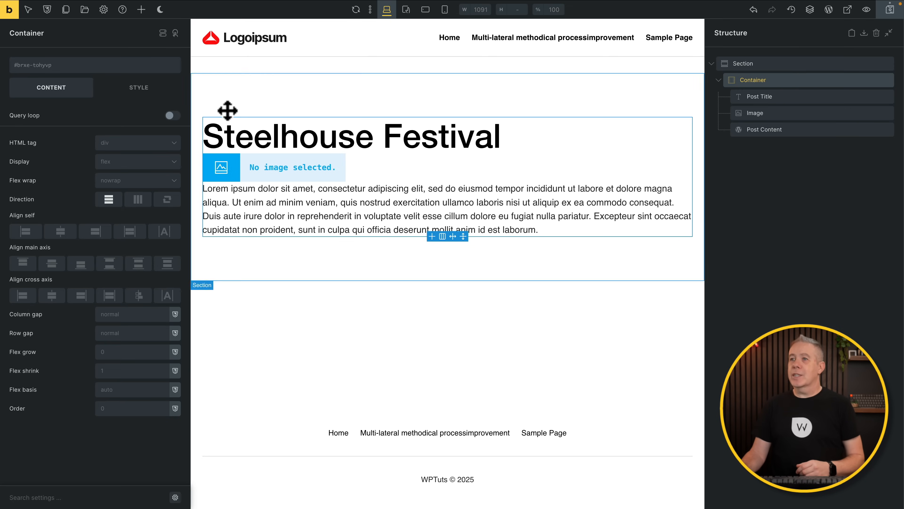
click(64, 66)
text(event-single)
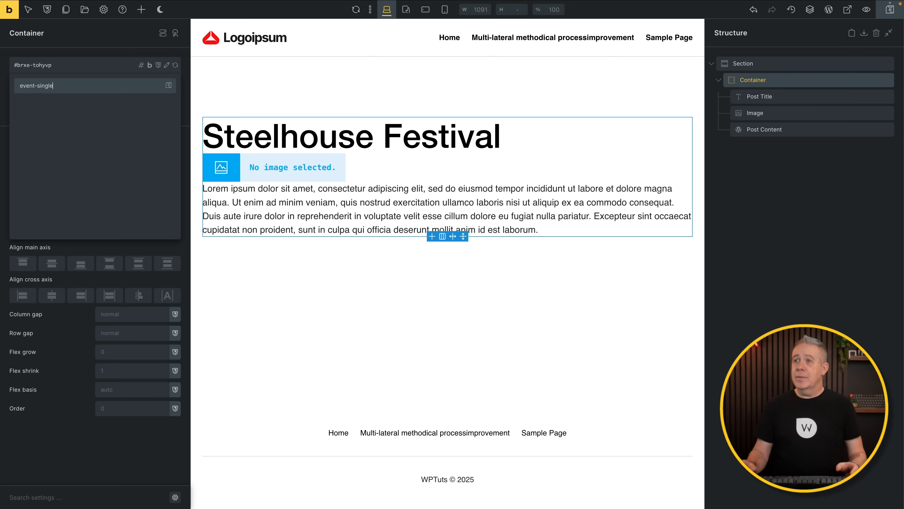
key(Return)
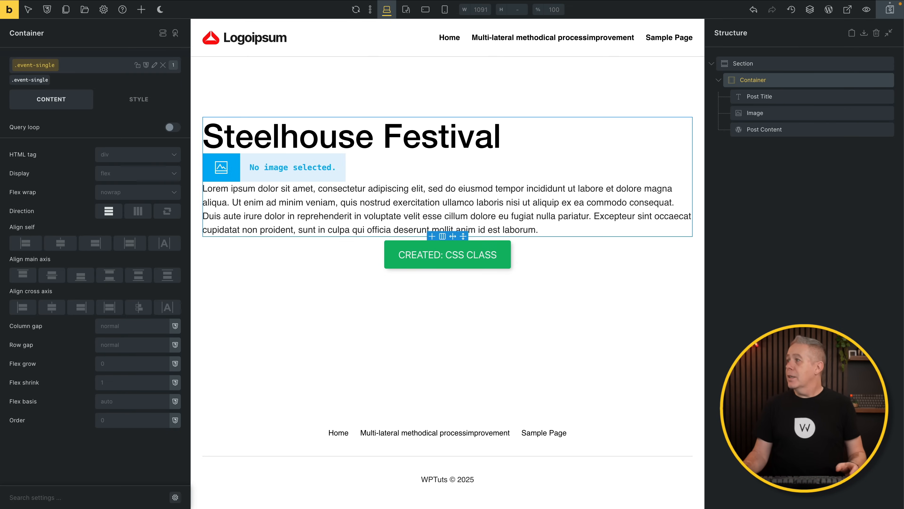
click(783, 96)
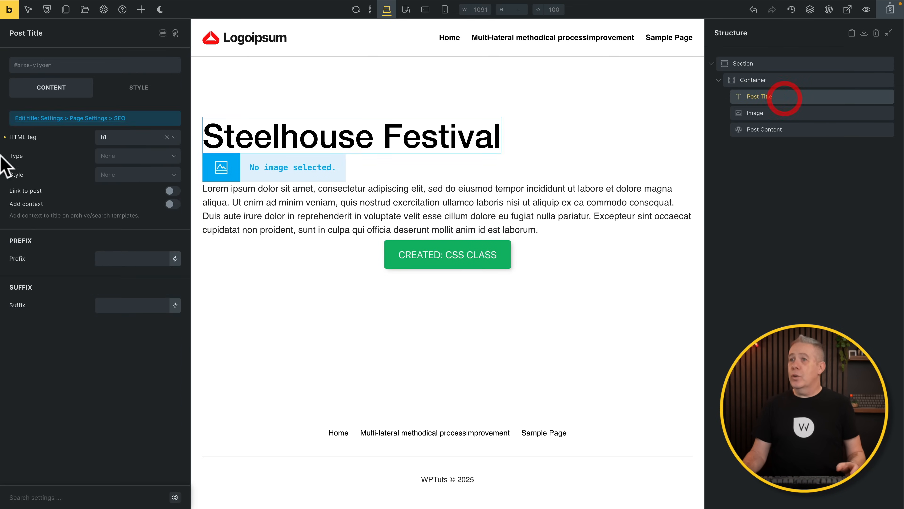
click(50, 69)
click(67, 84)
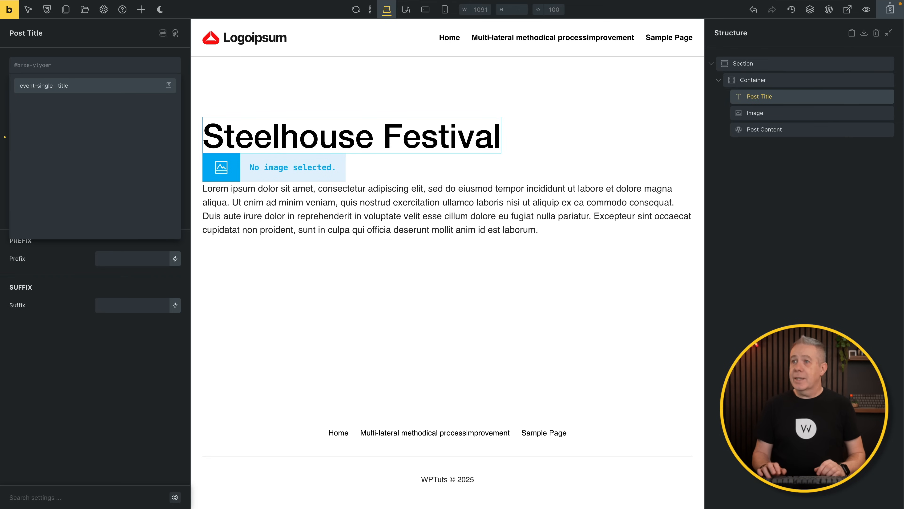
Assign the class event-single__featured-image to the Image and event-single__post-content to the Post Content.
click(61, 66)
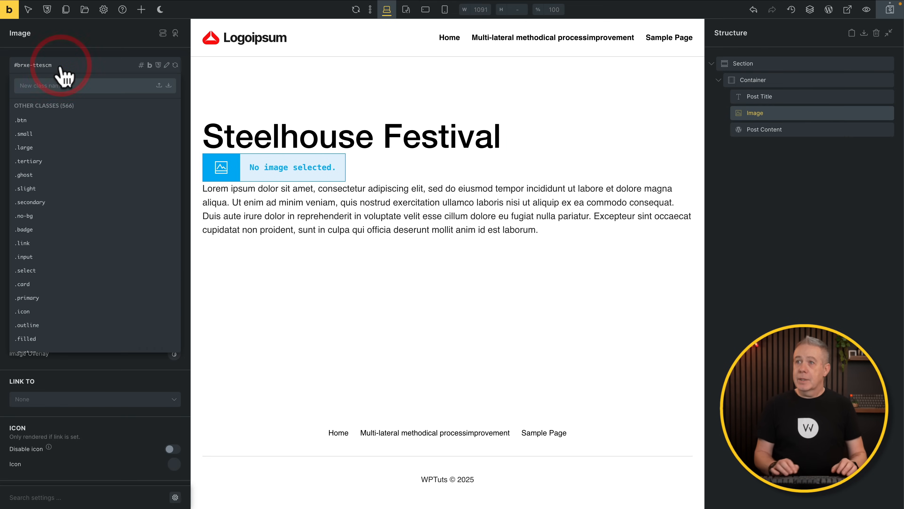
text(event-single__featured)
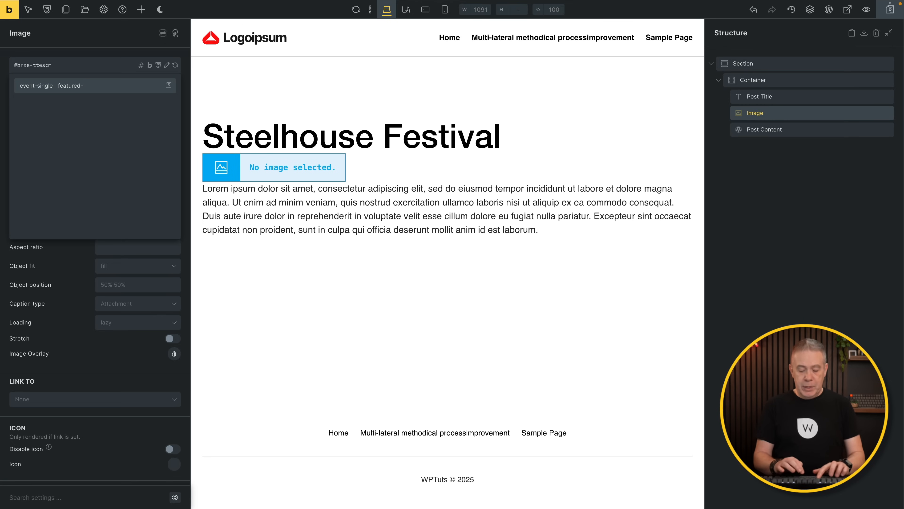
text(-image)
key(Return)
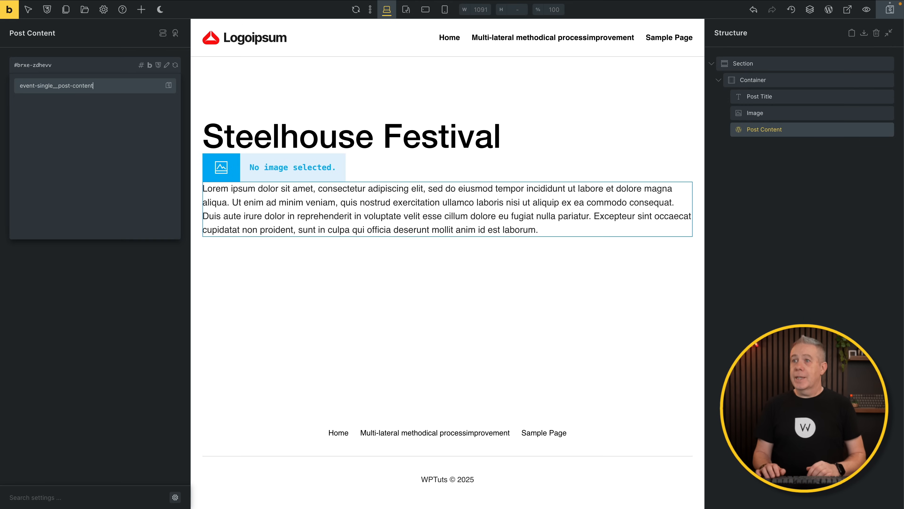
key(Return)
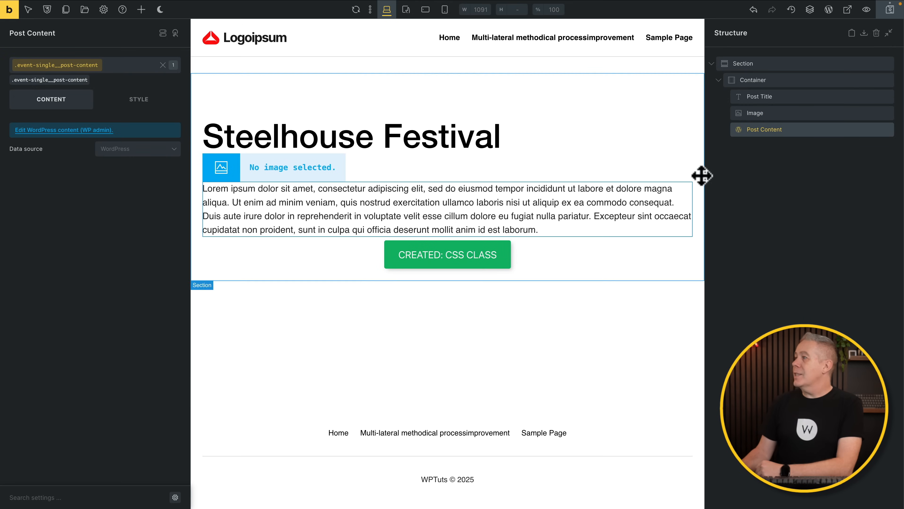
Set the row gap of the container's event-single class to the fluid spacing variable space-2xs.
click(812, 83)
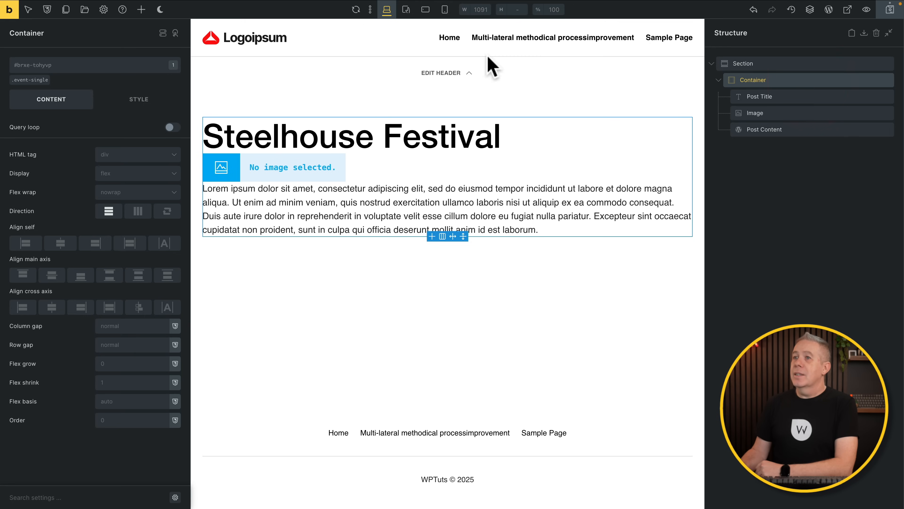
click(29, 79)
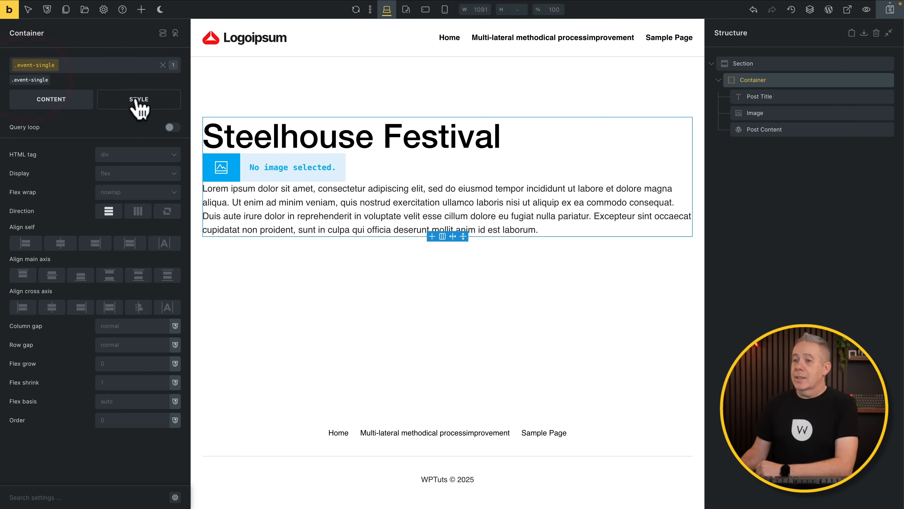
click(131, 344)
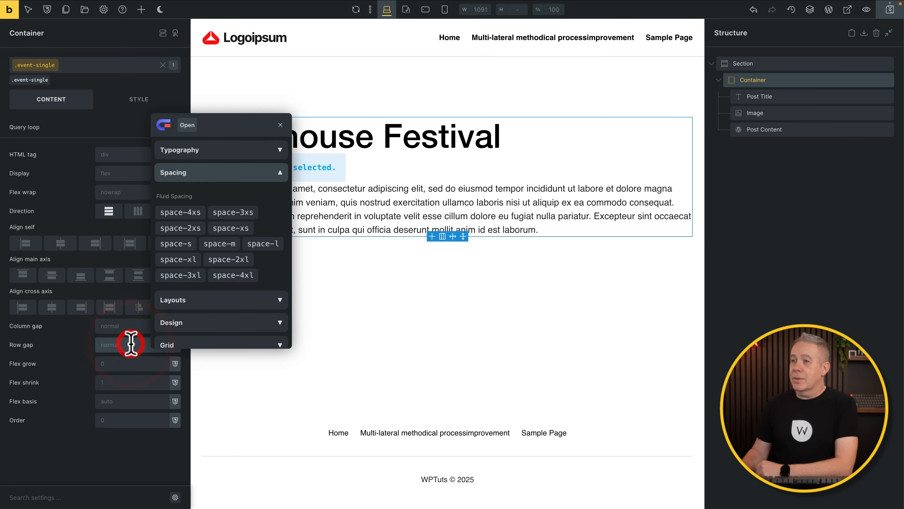
click(194, 229)
click(196, 229)
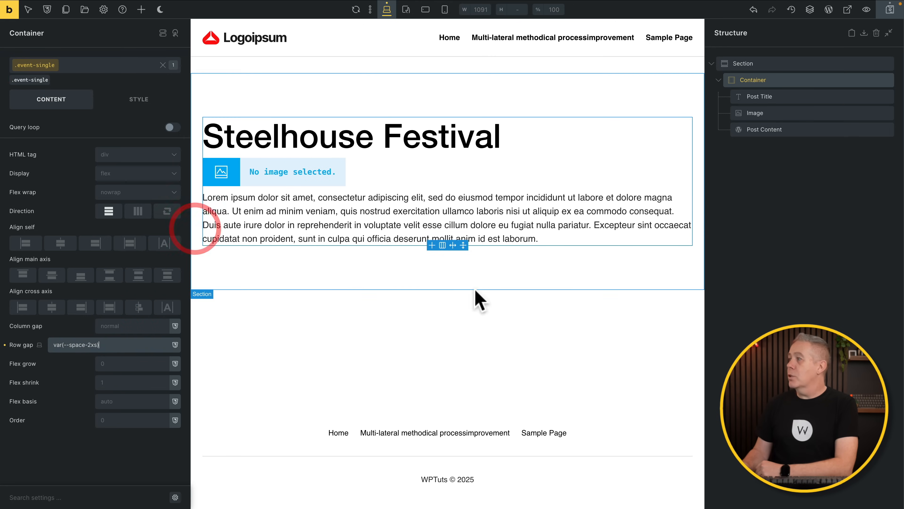
Source the Image element from the post's featured image through dynamic data, with its event-single__featured-image class active.
click(805, 113)
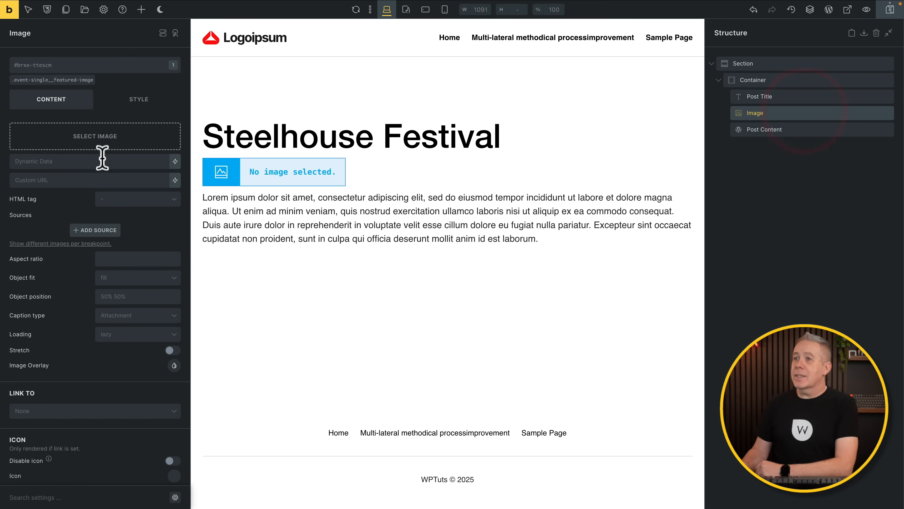
click(68, 81)
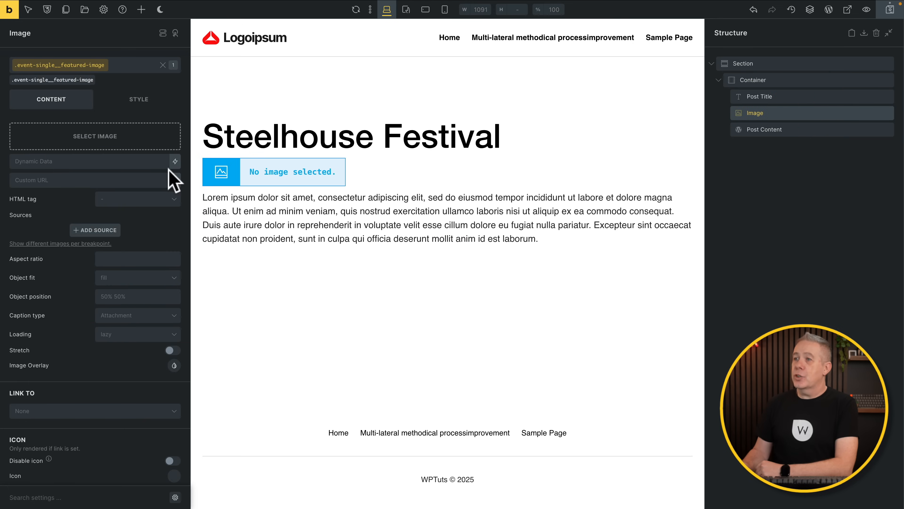
click(175, 161)
scroll(125, 283, down, 2)
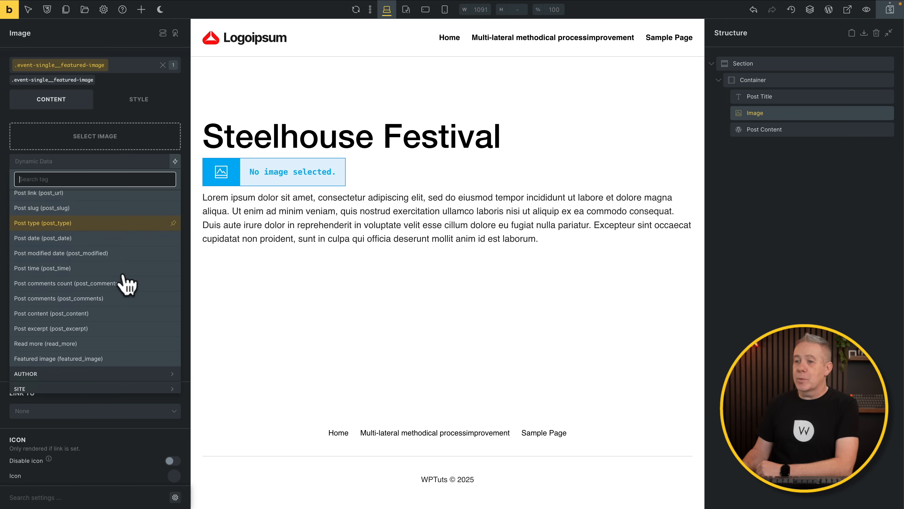
click(71, 356)
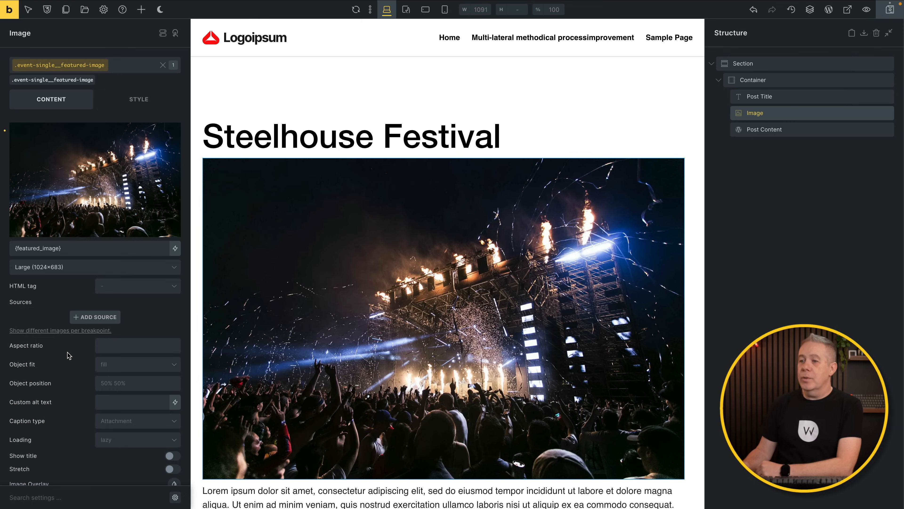
Give the featured image class a 16/9 aspect ratio and an object fit of Cover.
scroll(67, 354, down, 2)
click(117, 309)
text(16/9)
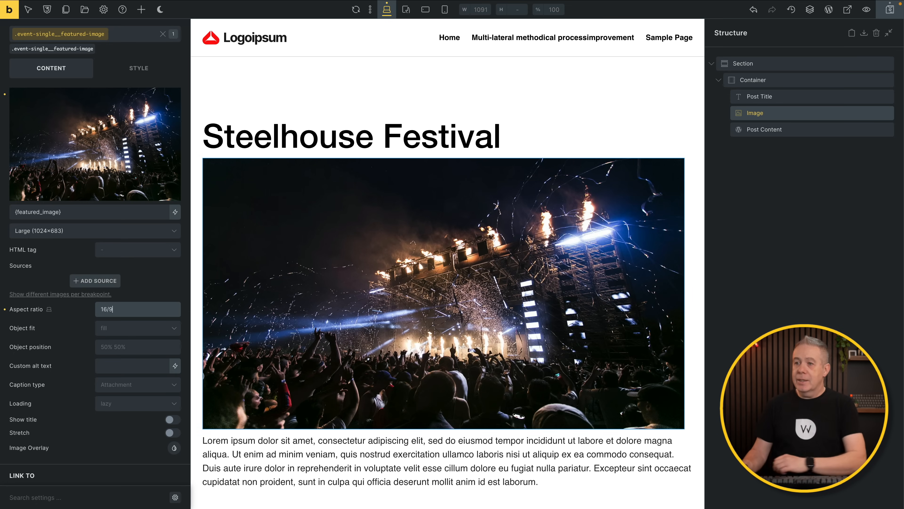
click(135, 329)
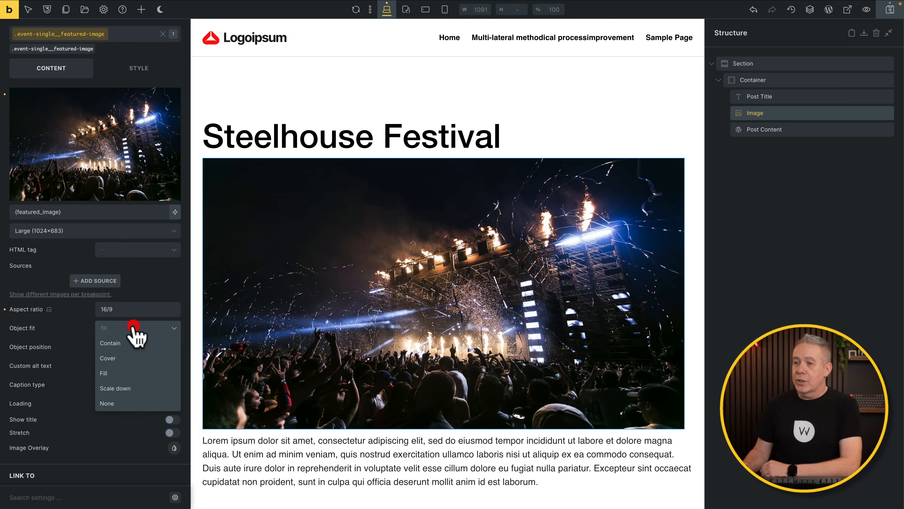
click(110, 358)
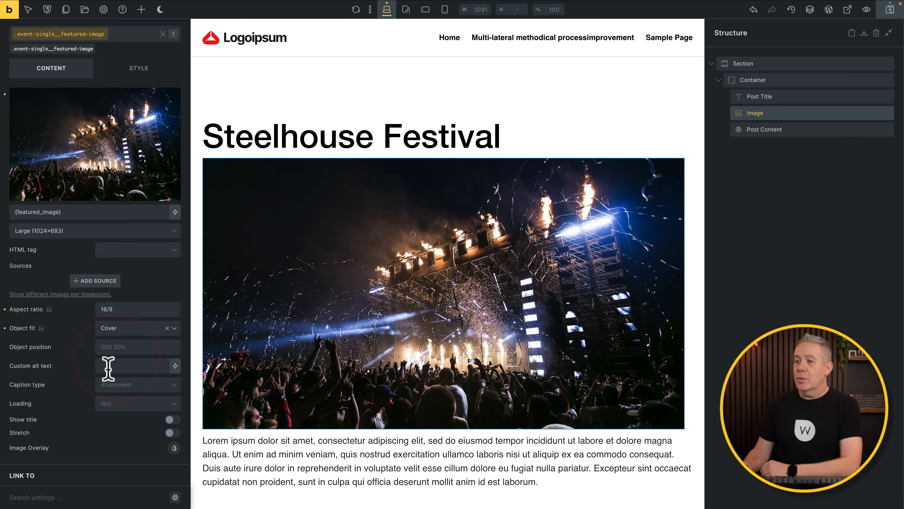
Round all corners of the featured image class using the border radius variable radius-m.
click(137, 69)
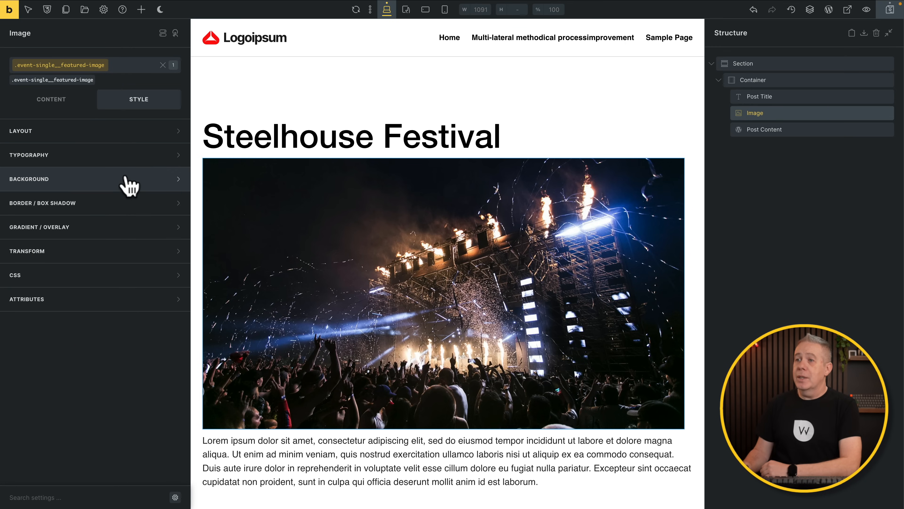
click(140, 196)
click(174, 225)
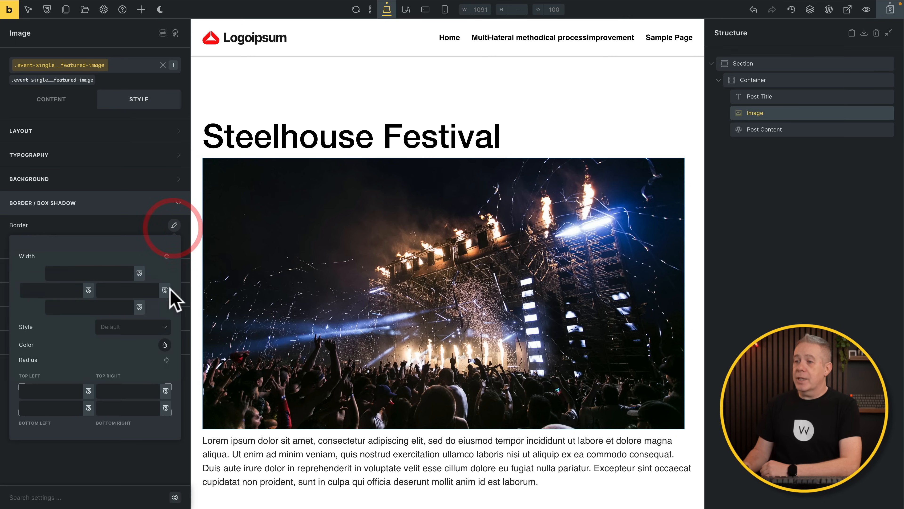
click(64, 391)
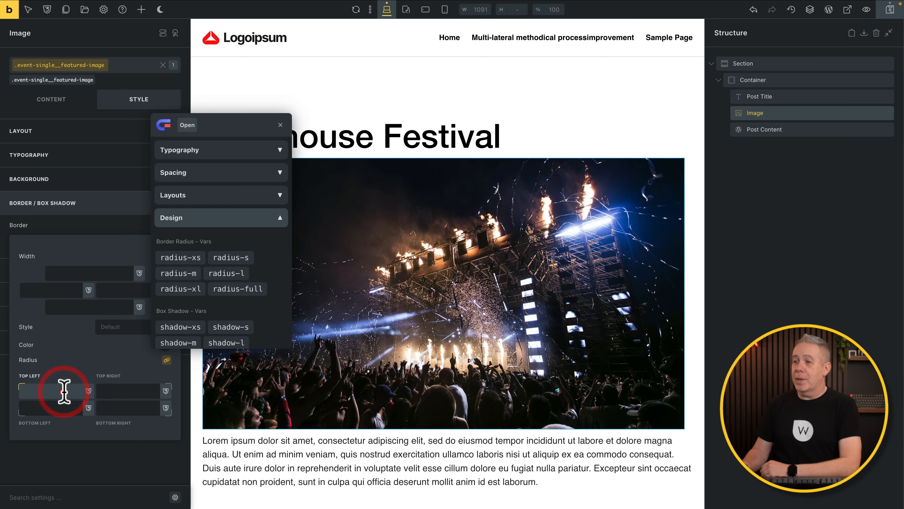
click(182, 273)
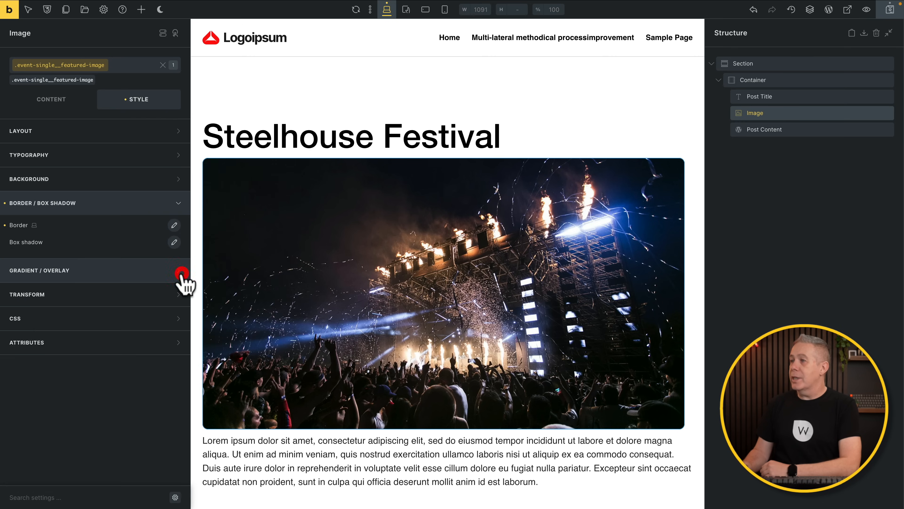
Check the HTML tag setting of the Post Title under its event-single__title class.
click(824, 101)
click(40, 80)
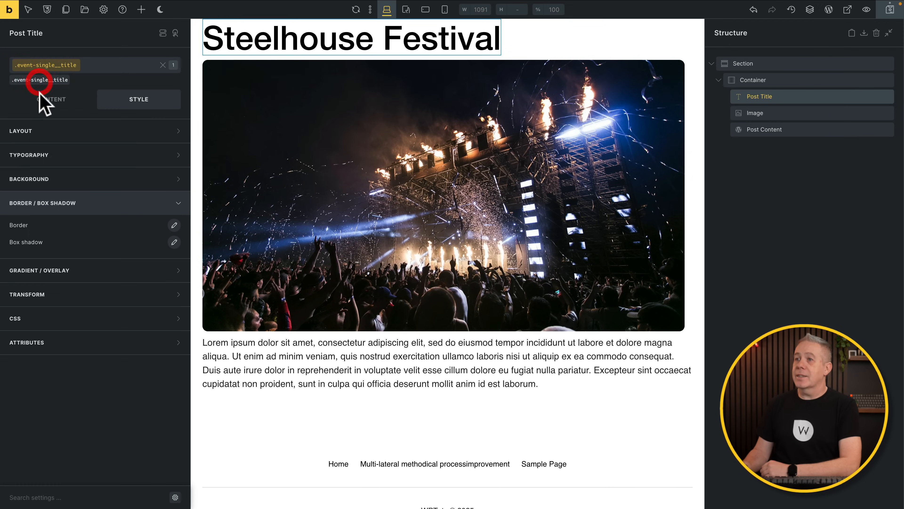
click(57, 100)
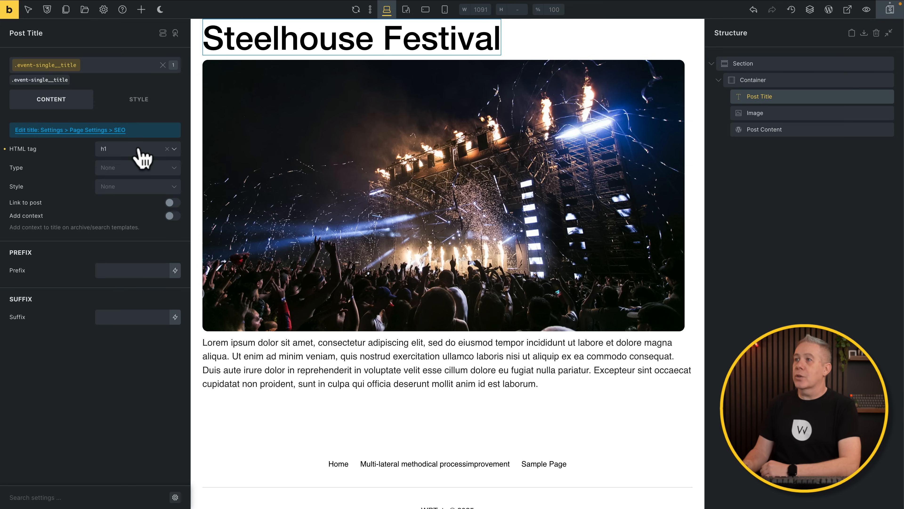
Choose WordPress as the data source for the Post Content, with its event-single__post-content class active.
click(811, 127)
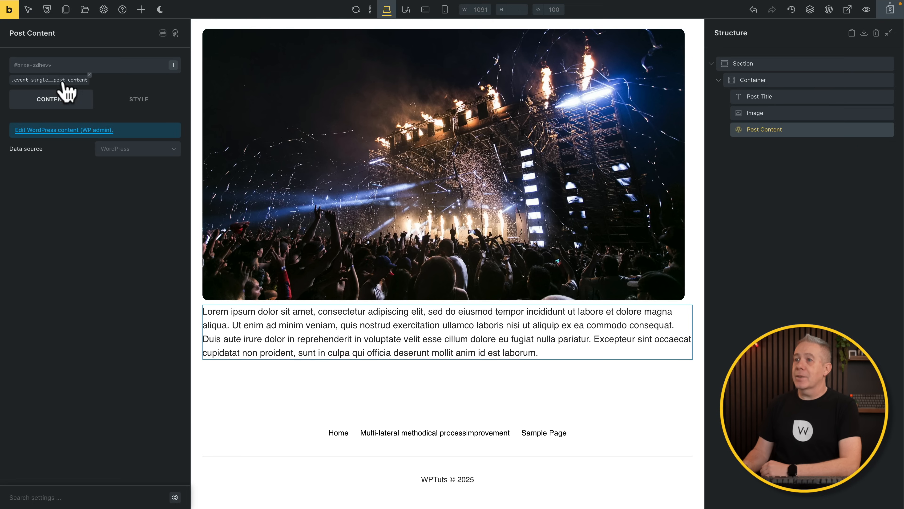
click(63, 82)
click(138, 148)
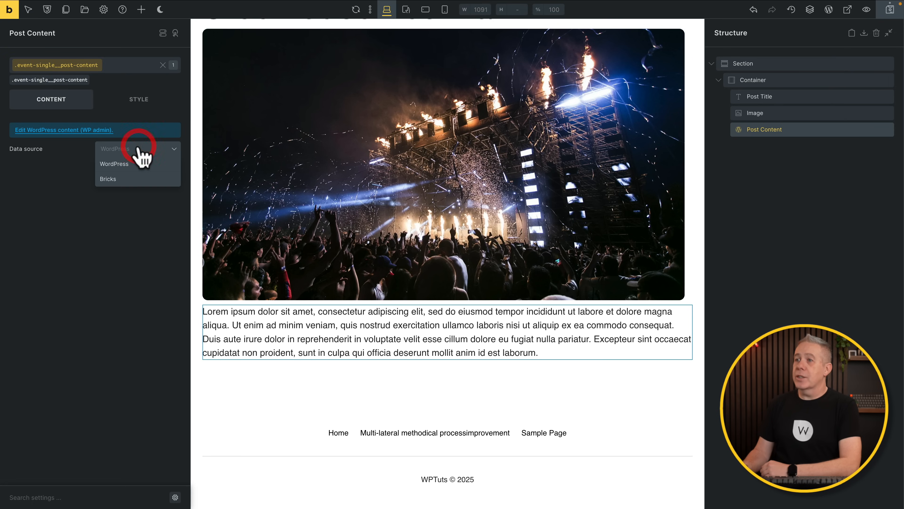
click(125, 167)
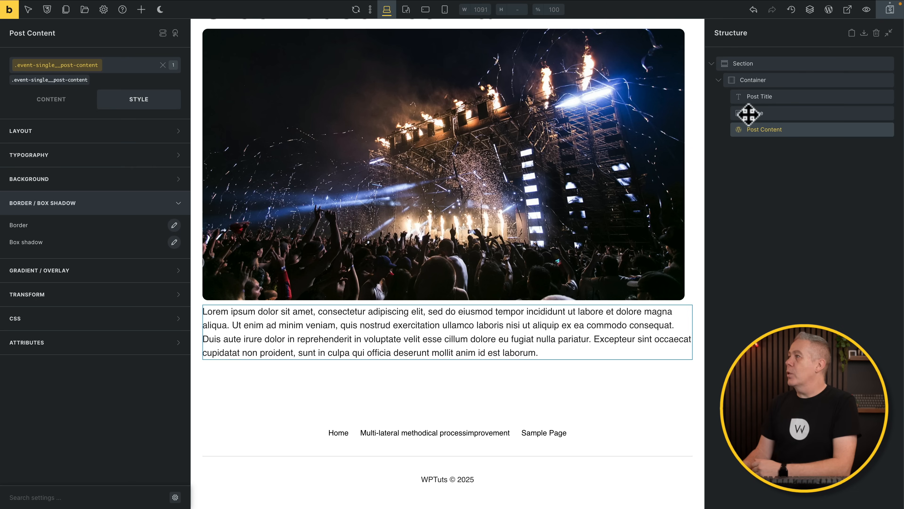
Save the template and review the Steelhouse Festival event page on the live site.
click(889, 10)
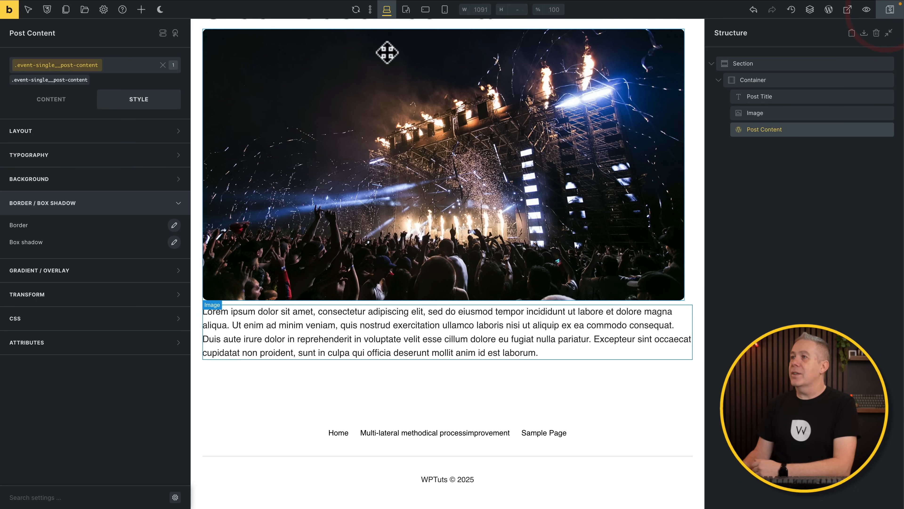
click(313, 9)
right_click(177, 223)
click(195, 264)
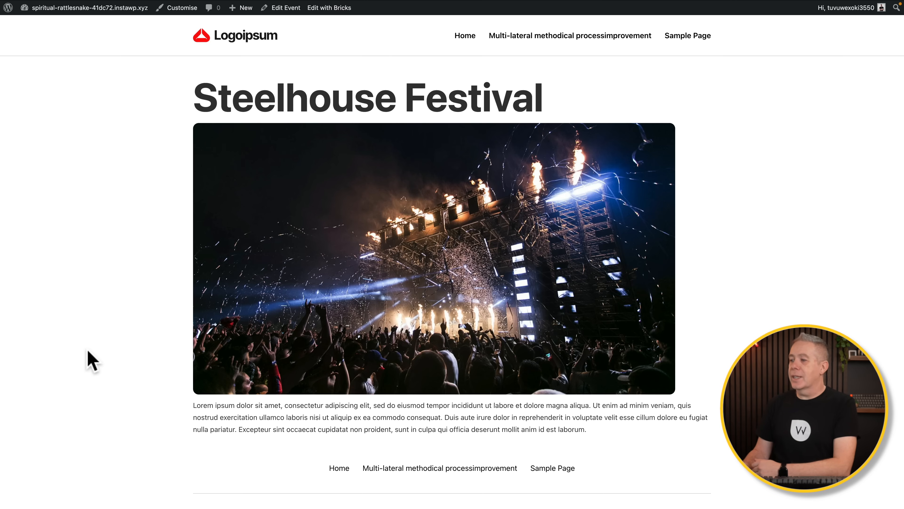
scroll(92, 360, down, 2)
scroll(92, 360, up, 2)
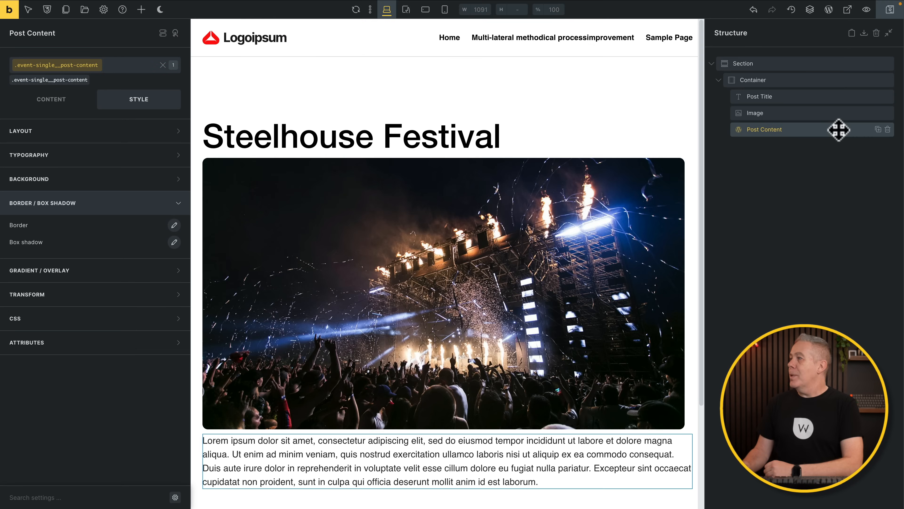
Set the event-single__title class typography to font size variable text-2xl and font weight 400.
click(809, 95)
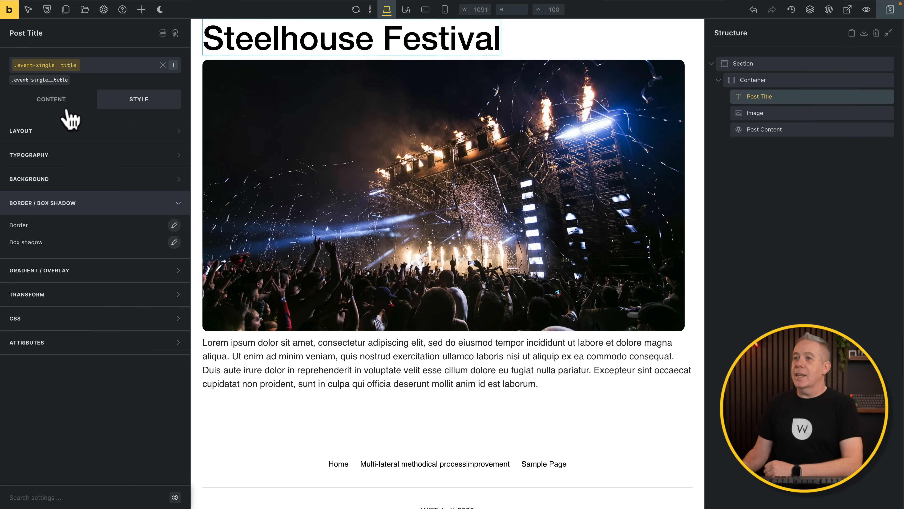
click(64, 102)
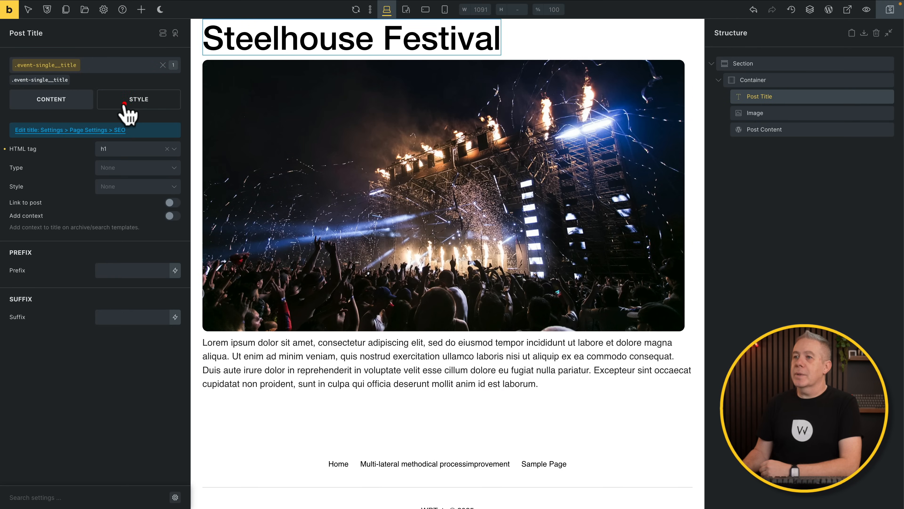
click(124, 107)
click(106, 137)
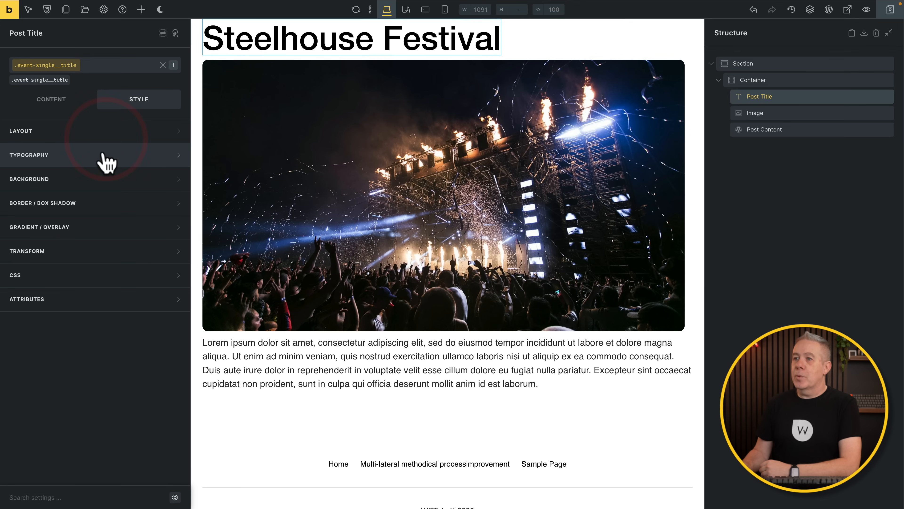
click(103, 155)
click(132, 197)
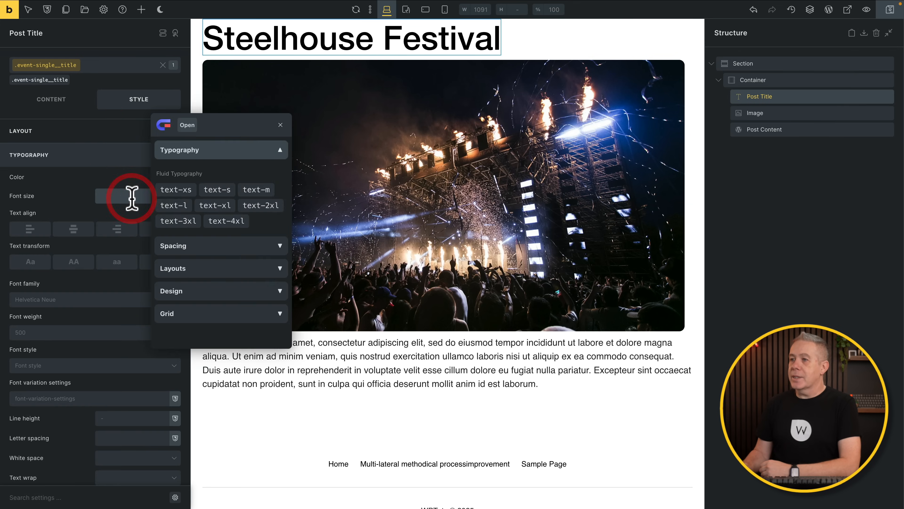
click(249, 206)
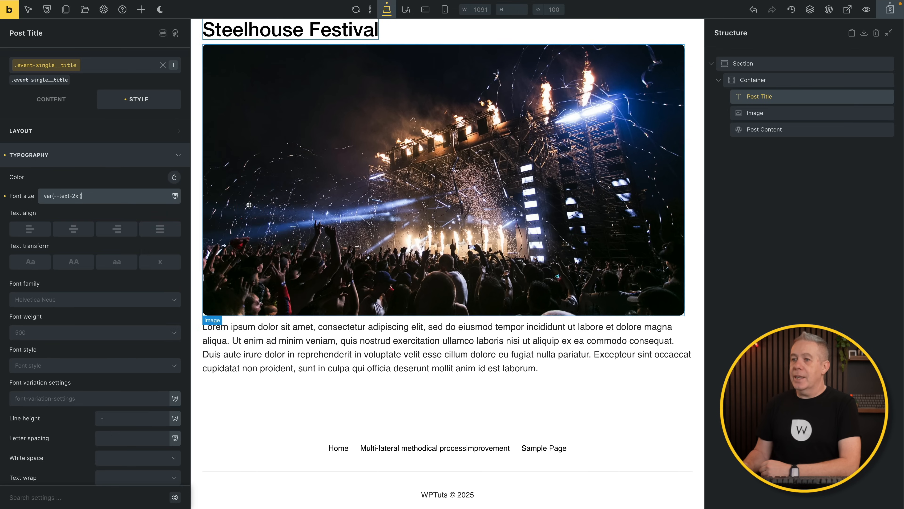
click(67, 332)
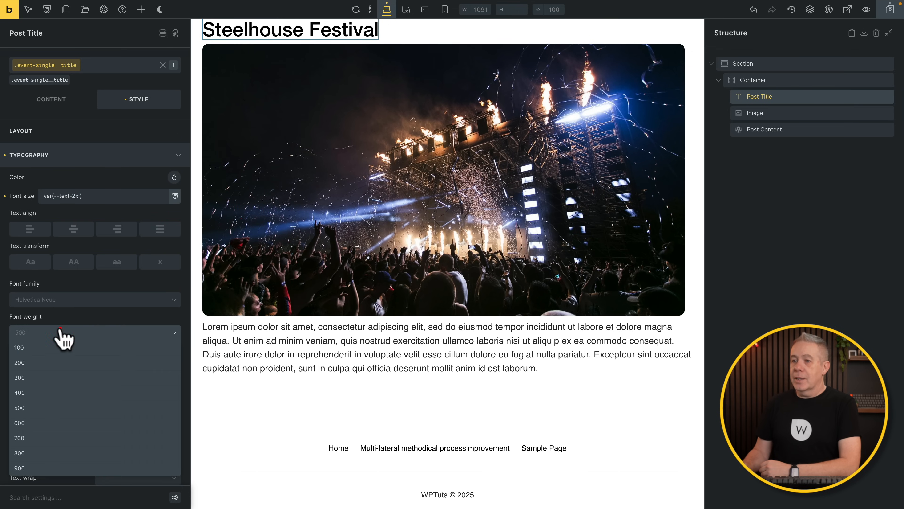
click(35, 392)
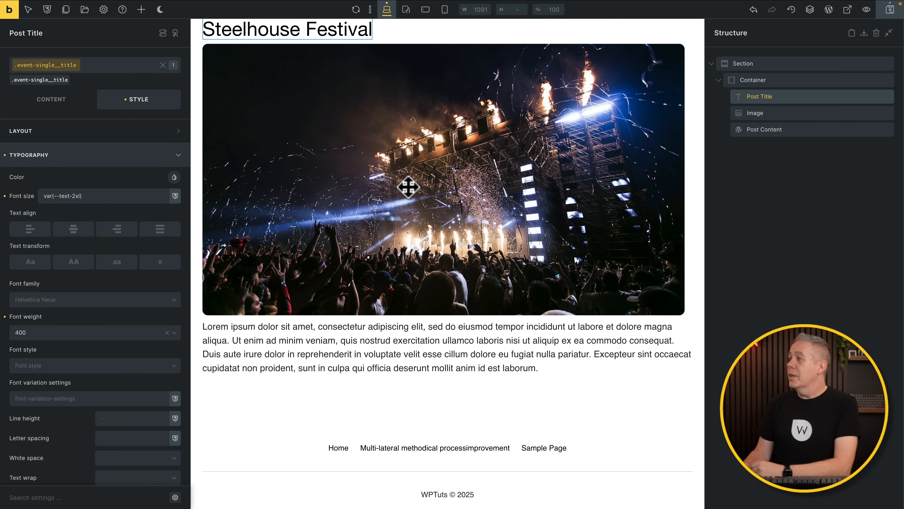
Insert a Rich Text element between the Post Title and the Image.
click(821, 97)
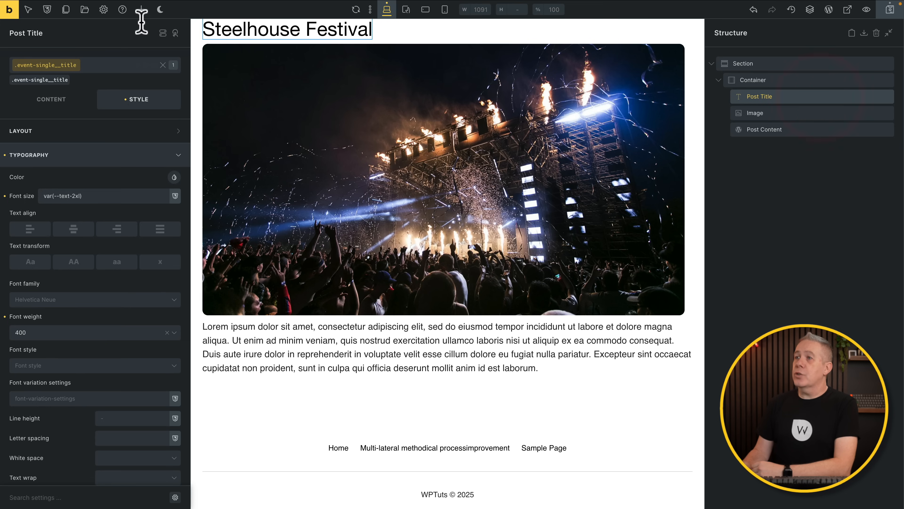
click(142, 10)
scroll(54, 367, down, 5)
click(54, 358)
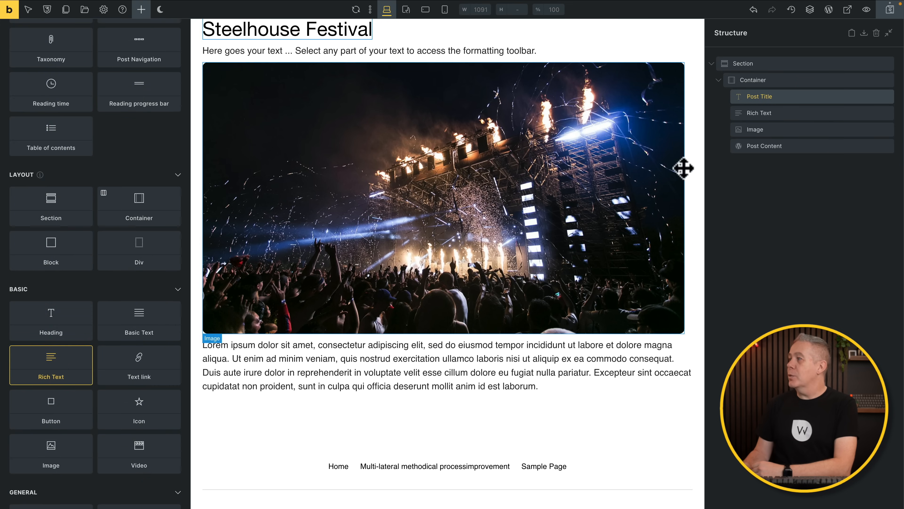
Clear the placeholder text from the new Rich Text element.
click(787, 115)
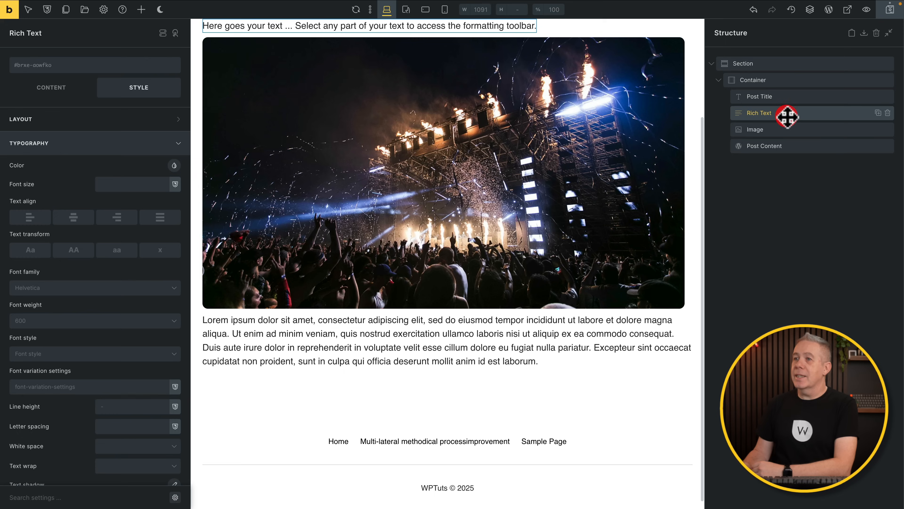
click(50, 88)
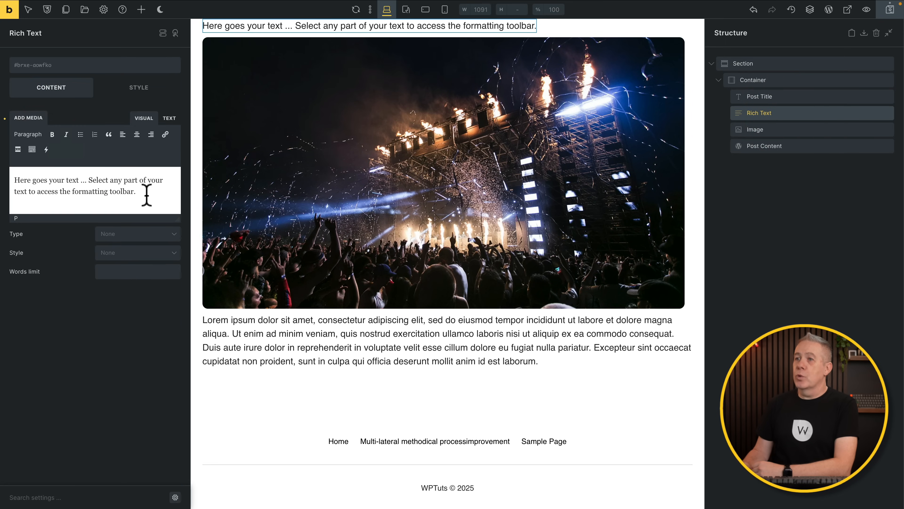
click(6, 118)
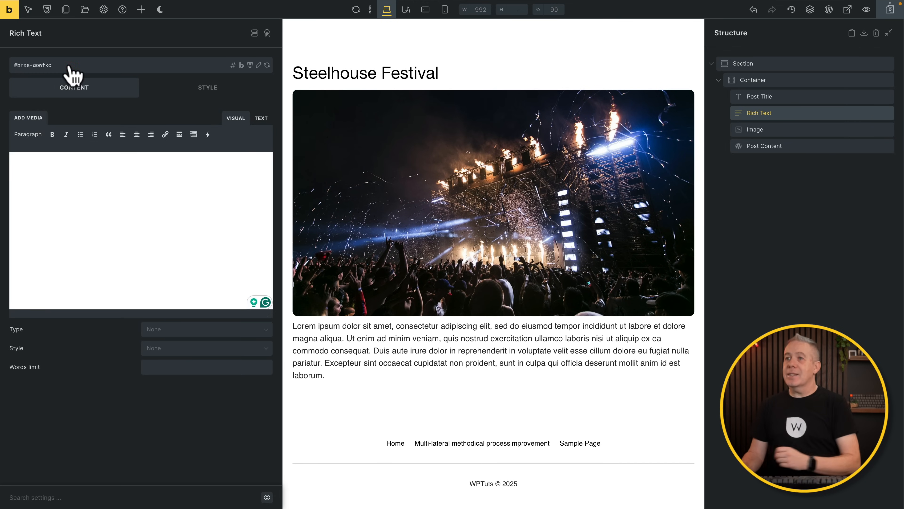
Create the class event-single__meta on the Rich Text element.
click(63, 66)
text(event-single__meta)
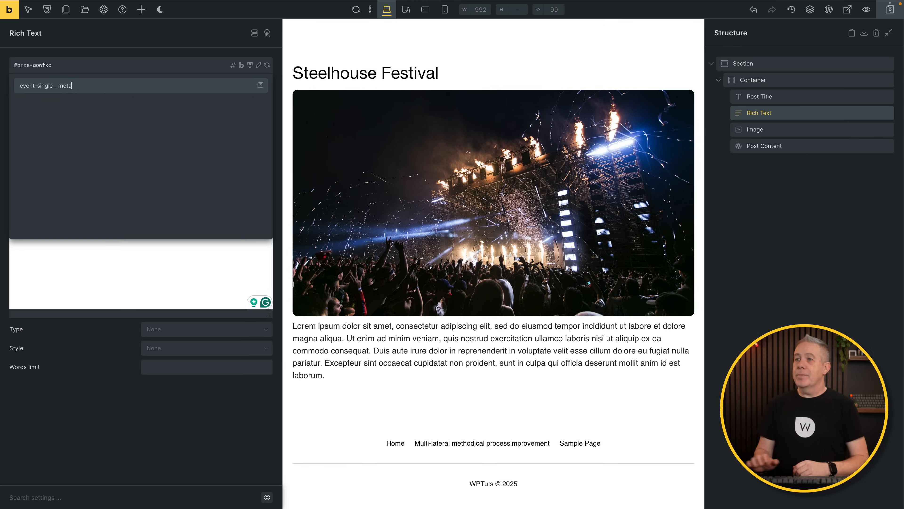
key(Return)
Write a bold "Event Address:" label in the Rich Text element, followed by the ACPT event-details event-address dynamic field.
click(56, 178)
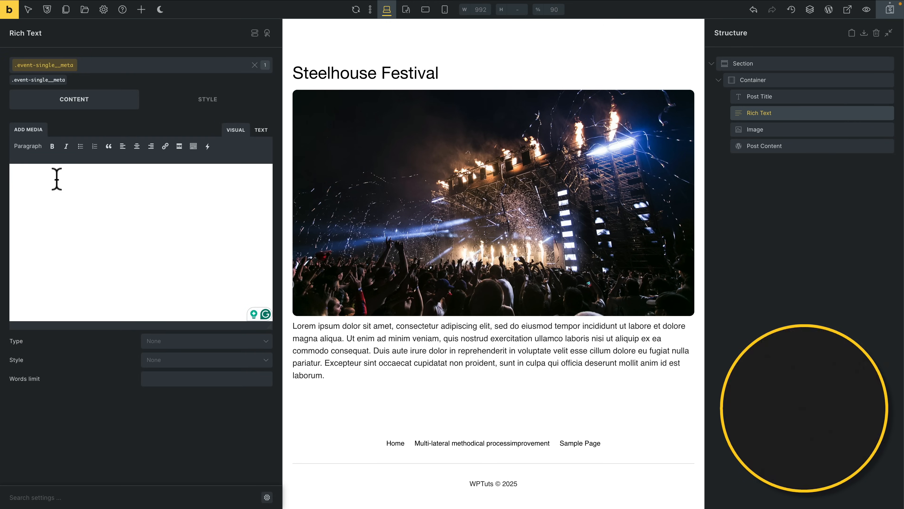
click(57, 178)
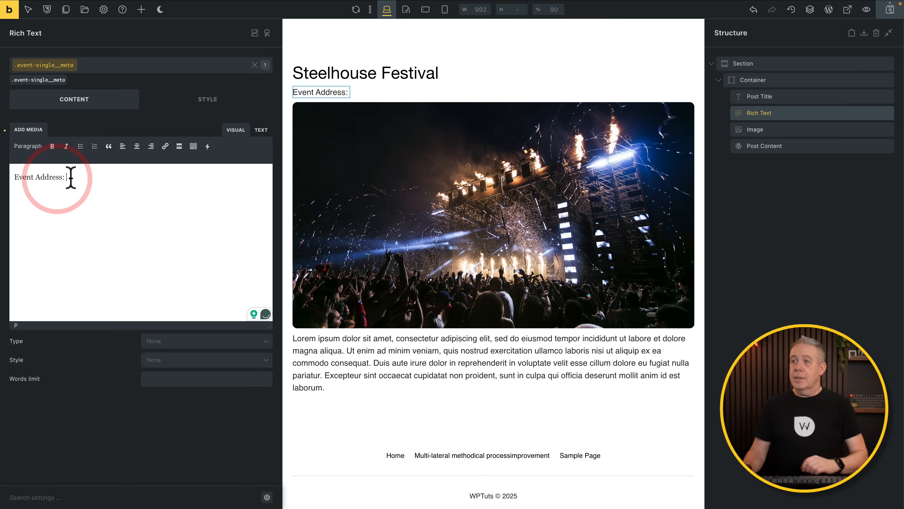
click(71, 178)
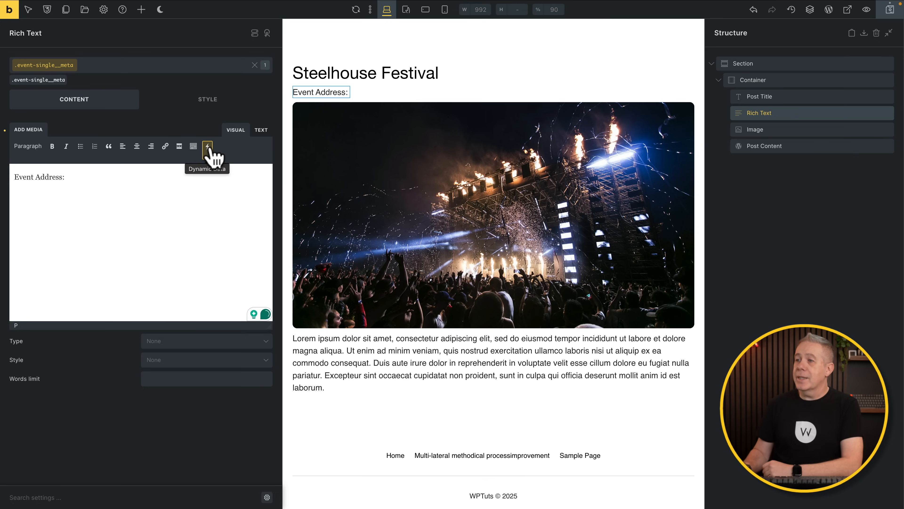
click(208, 148)
mouse_move(229, 313)
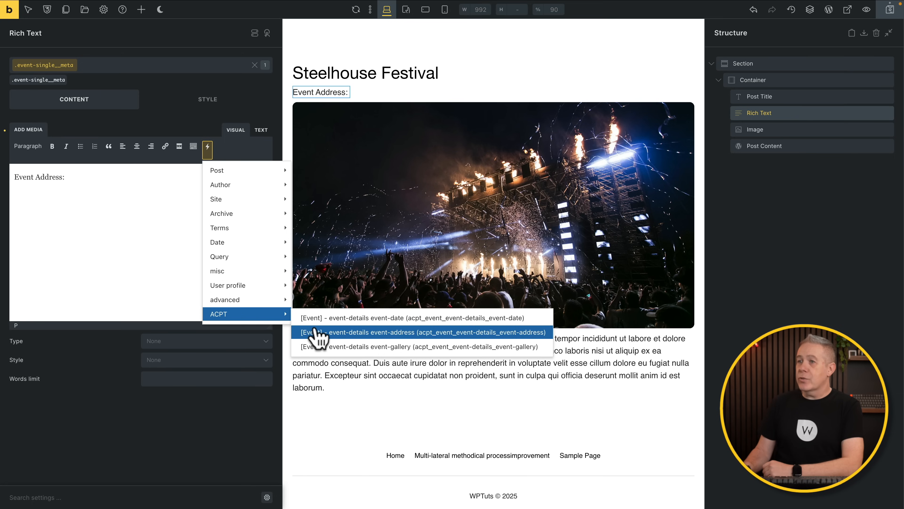
click(312, 332)
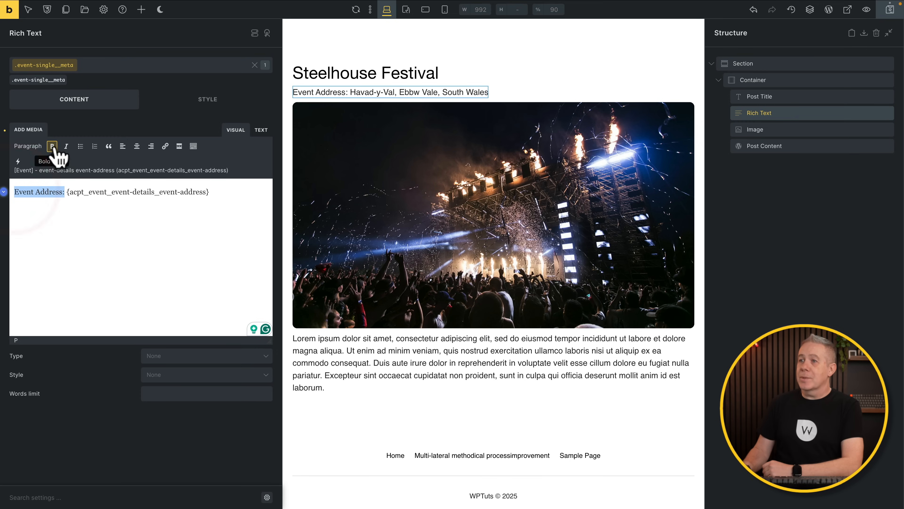
click(52, 146)
Add a second line with a bold "Event Date:" label followed by the ACPT event-details event-date dynamic field.
click(226, 195)
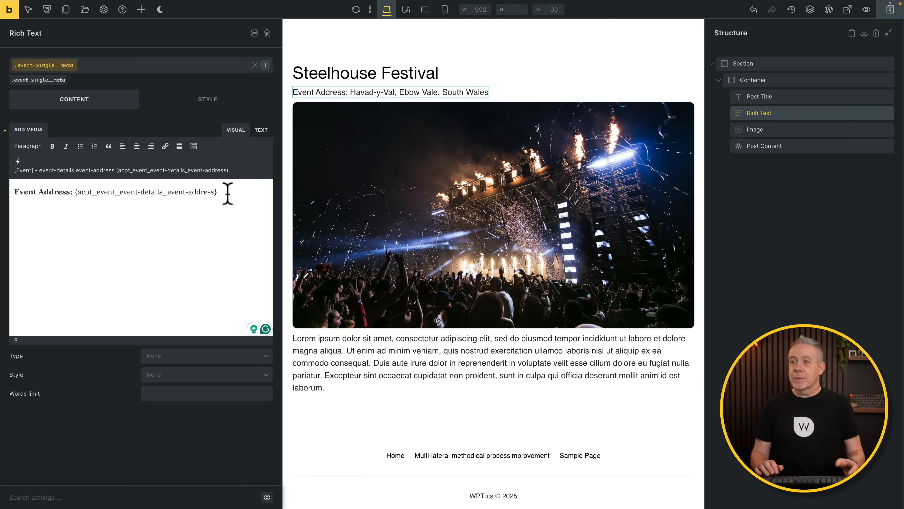
key(shift+Return)
text(Event Date:)
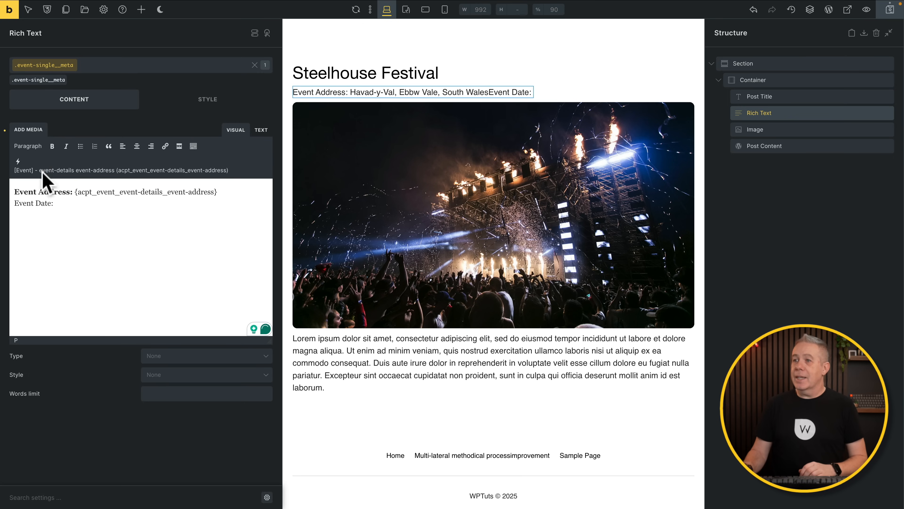
click(27, 162)
mouse_move(57, 330)
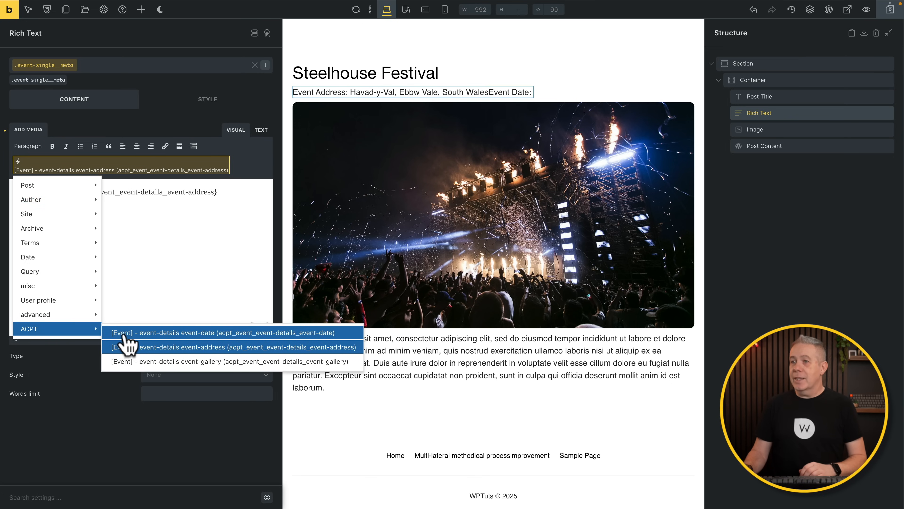
click(123, 334)
drag(30, 203, 16, 206)
key(super+b)
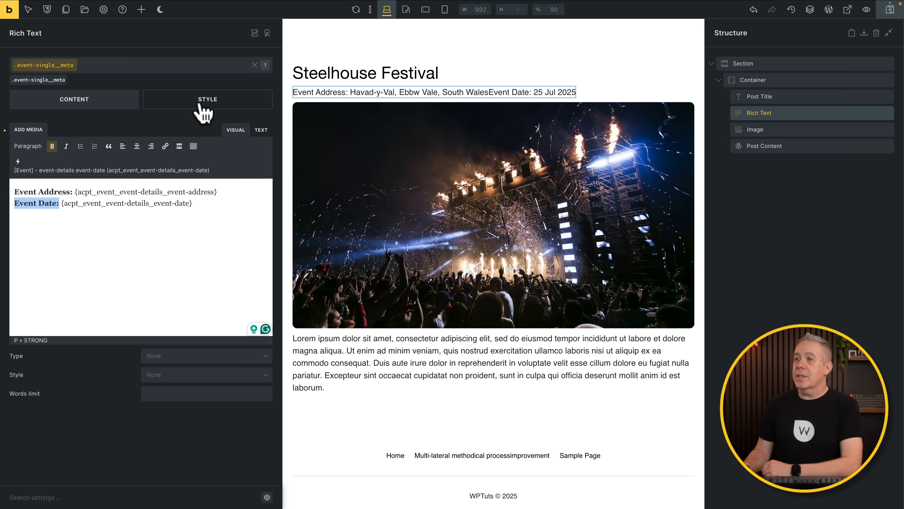
Set the event-single__meta class font size to the variable text-s.
click(201, 105)
drag(282, 104, 198, 100)
click(121, 195)
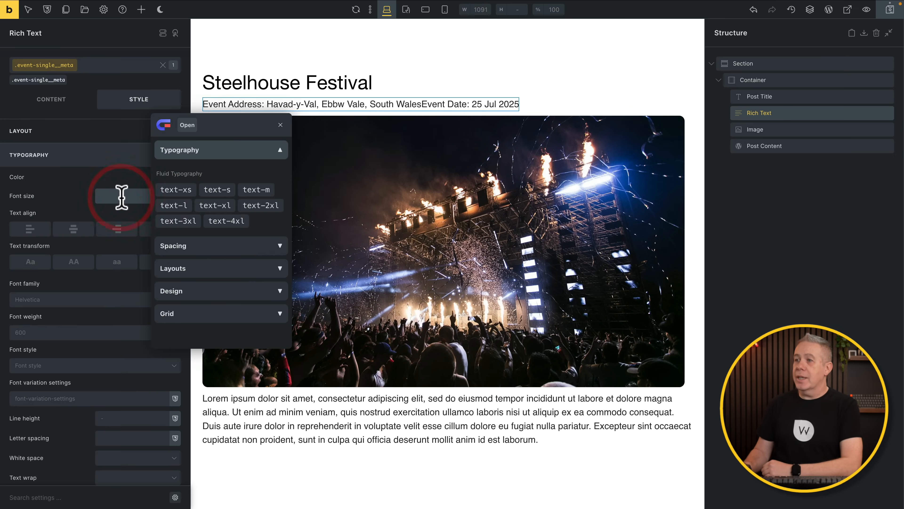
click(218, 190)
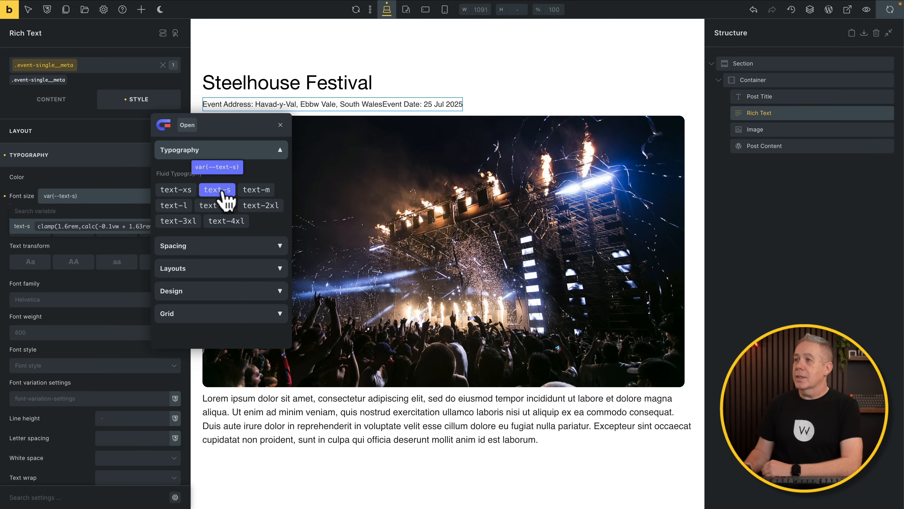
click(222, 193)
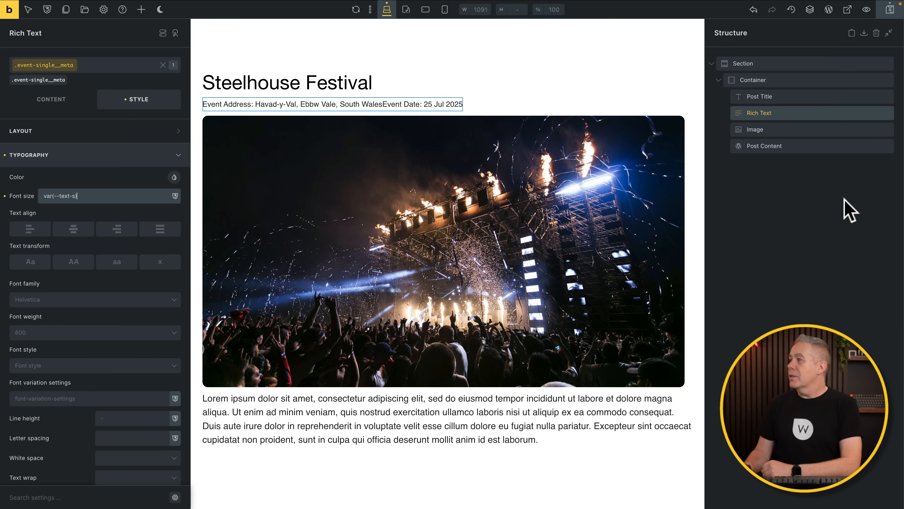
Insert an Image Gallery element after the Post Content.
click(821, 146)
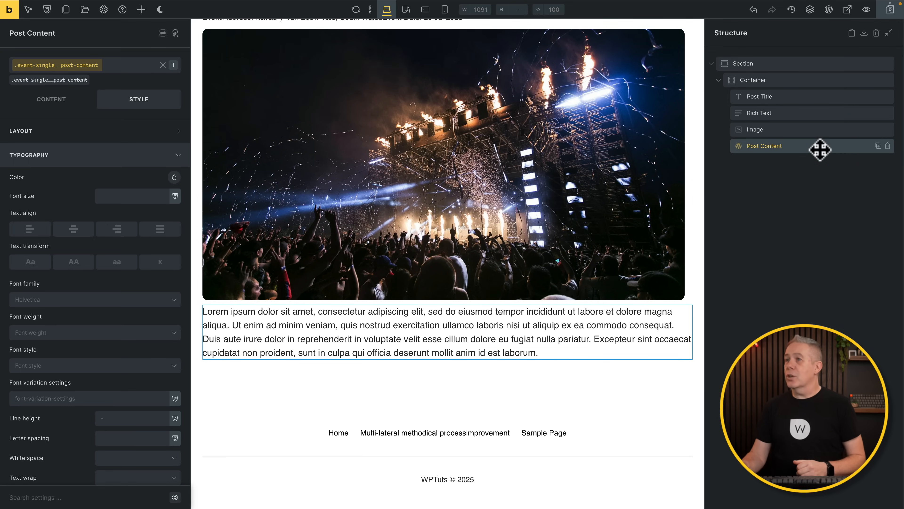
click(142, 11)
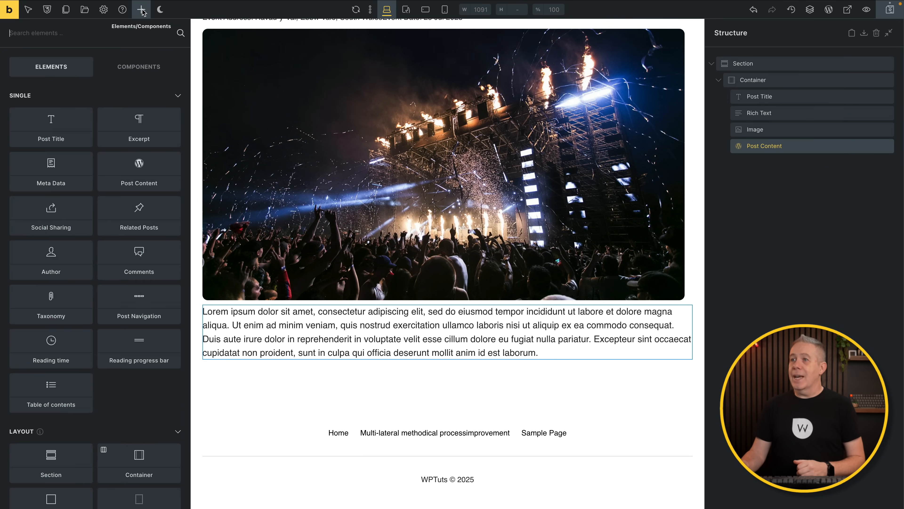
click(108, 34)
text(galler)
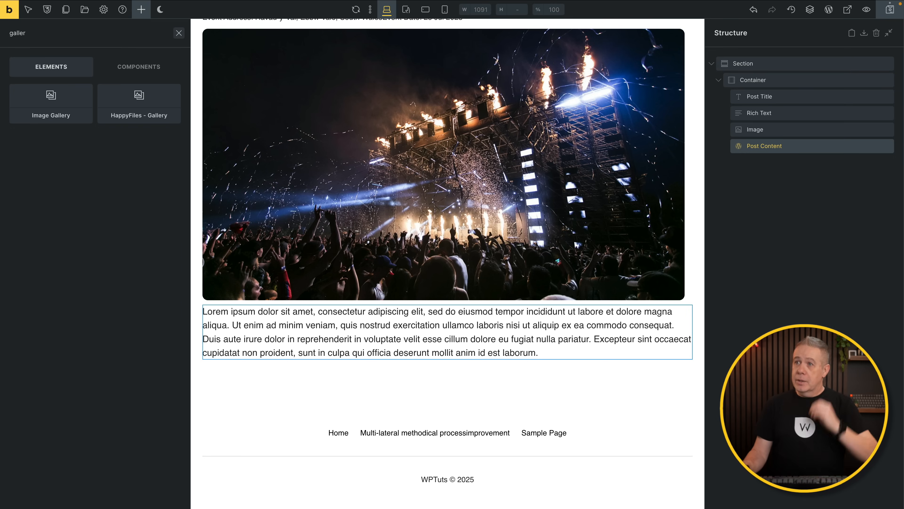
click(41, 103)
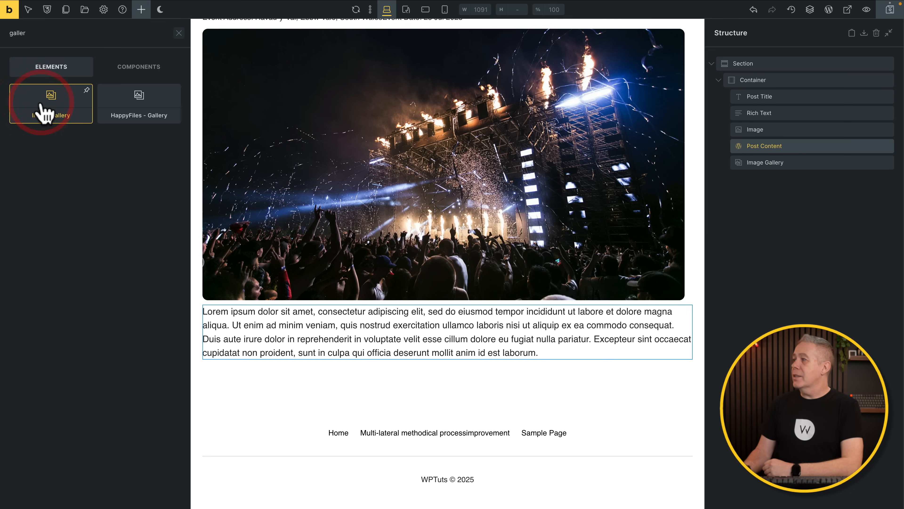
Create the class event-single__gallery on the Image Gallery element.
click(817, 163)
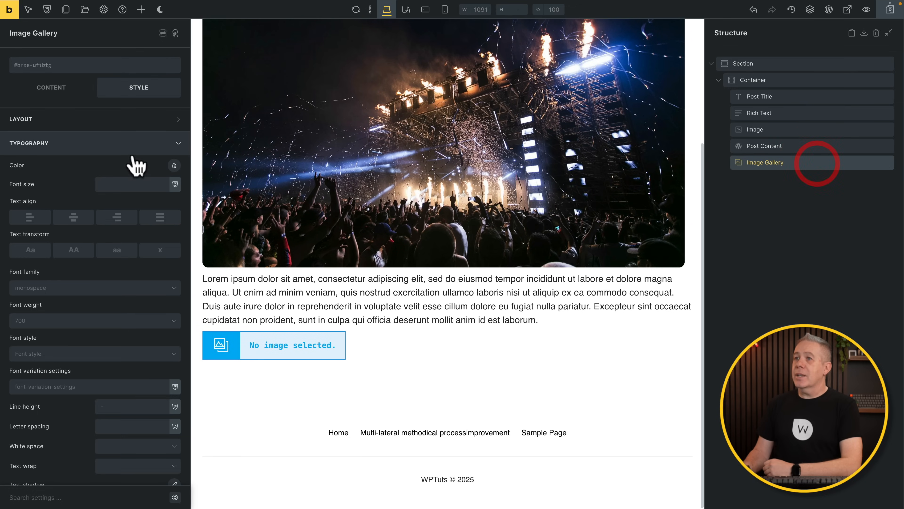
click(76, 65)
text(event-single__gallery)
key(Return)
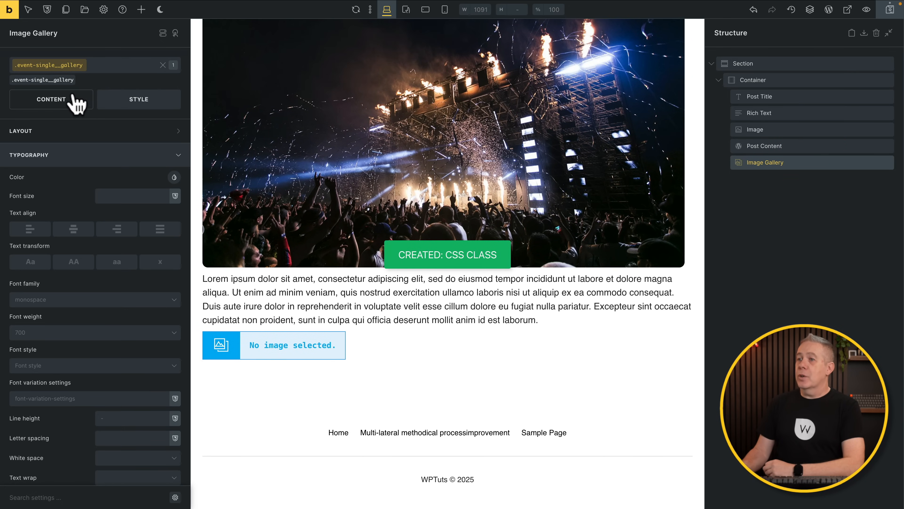
Use the ACPT event-details event-gallery dynamic field as the gallery's image source.
click(76, 101)
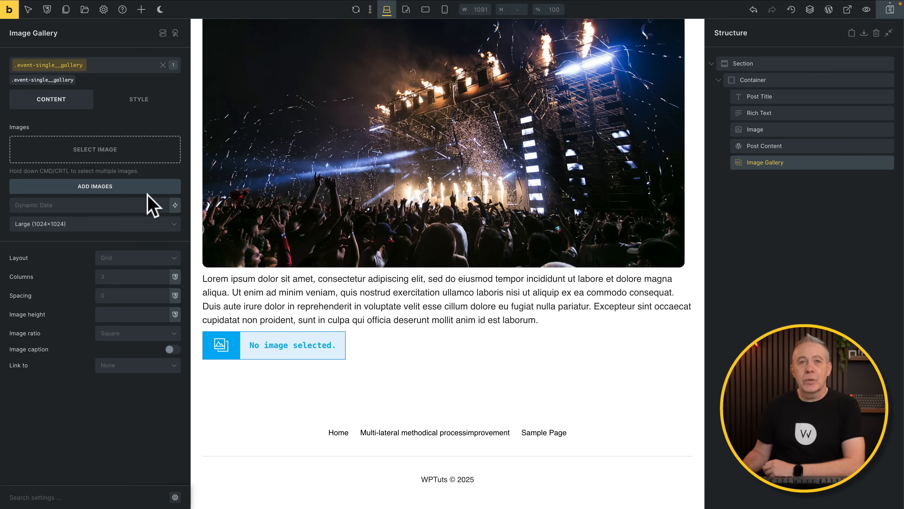
click(175, 205)
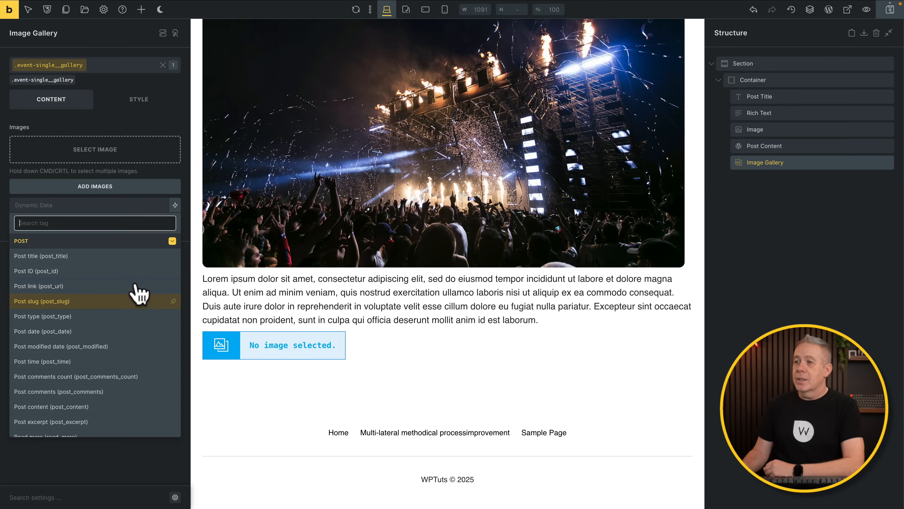
click(171, 241)
scroll(148, 319, down, 1)
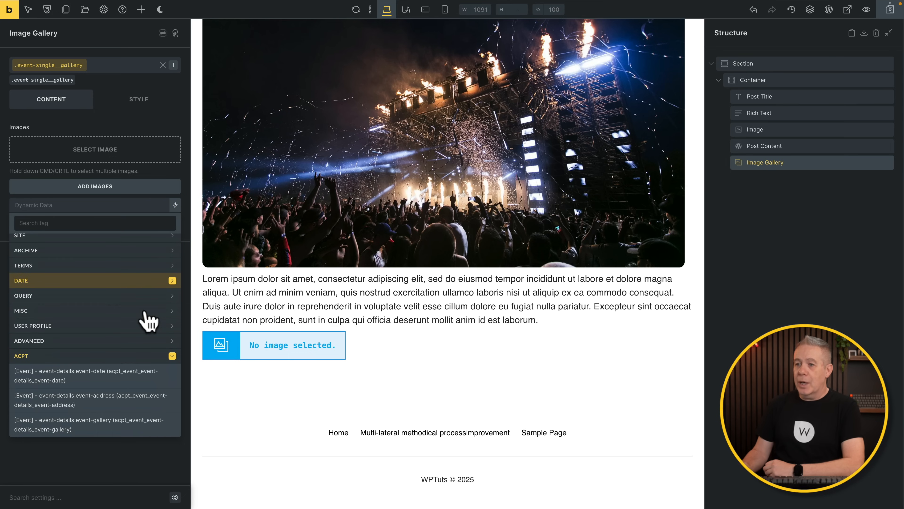
click(79, 425)
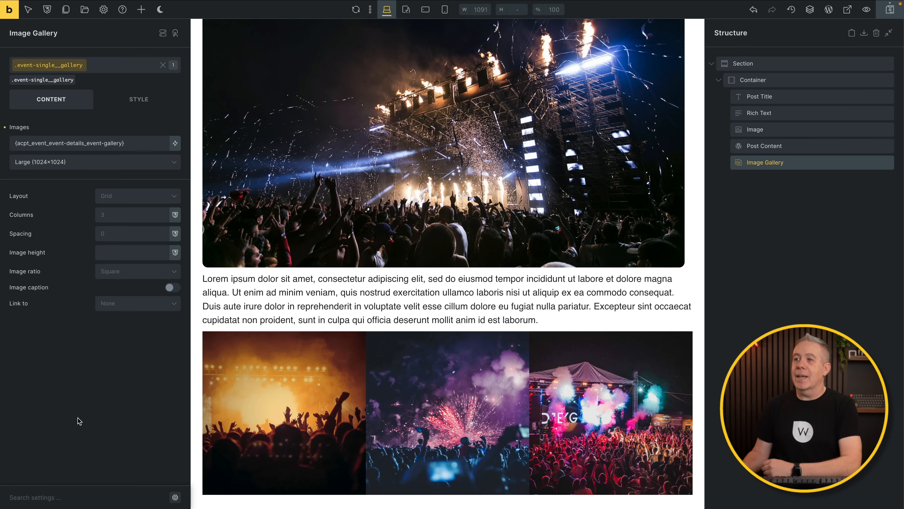
Try the Masonry layout for the gallery, settling on Grid with 3 columns.
click(115, 200)
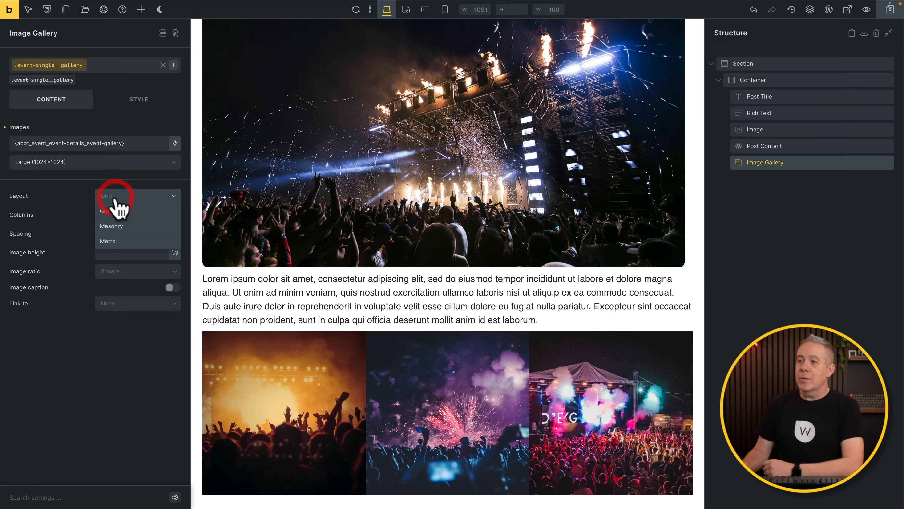
click(113, 228)
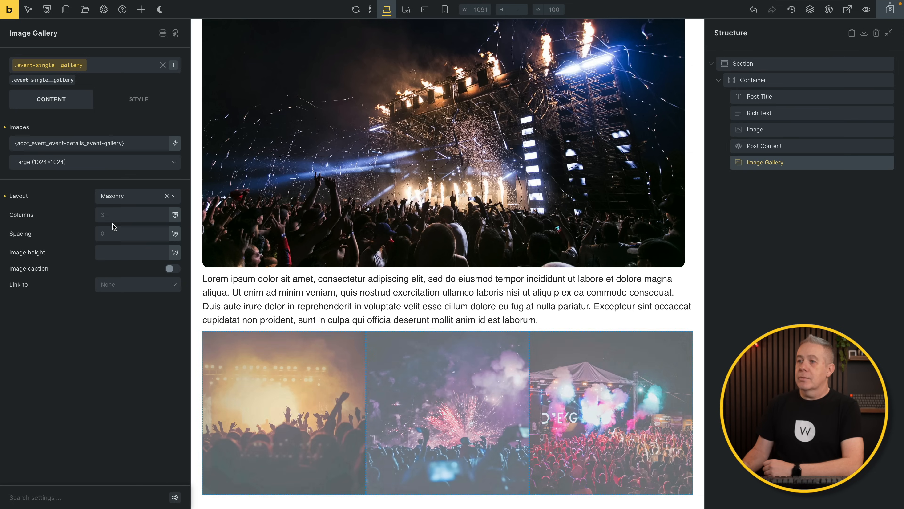
click(172, 195)
click(117, 210)
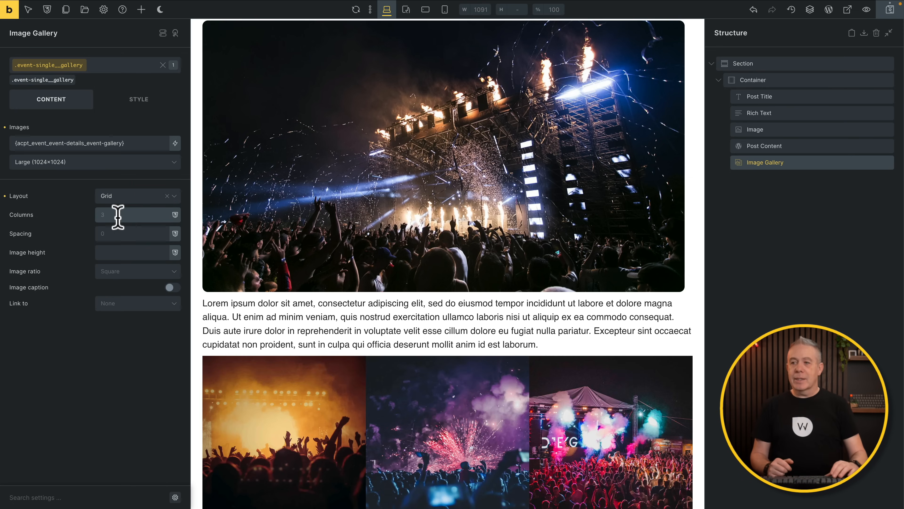
text(3)
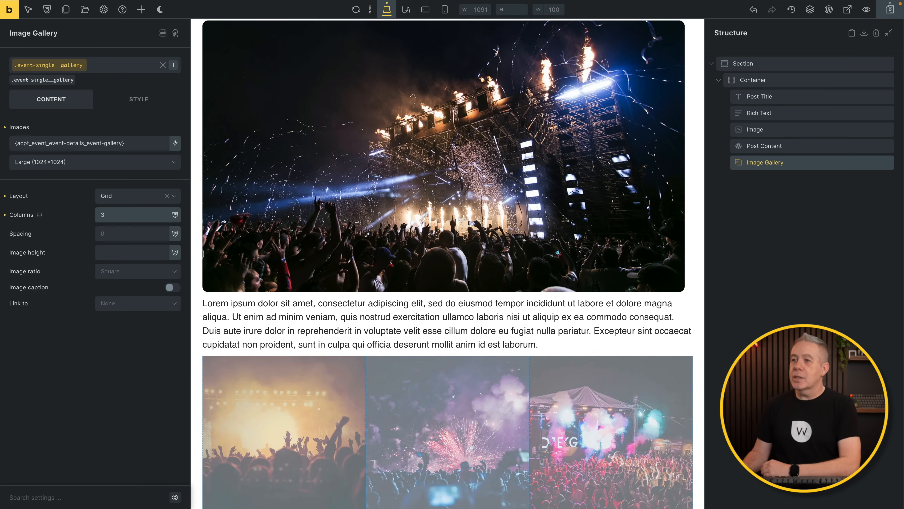
Set the gallery's image spacing to the variable space-m.
click(121, 232)
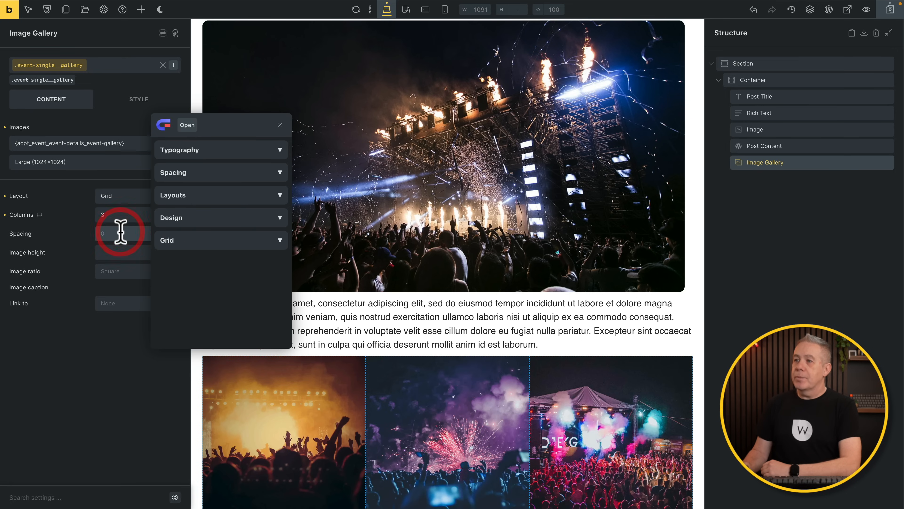
click(182, 171)
click(223, 228)
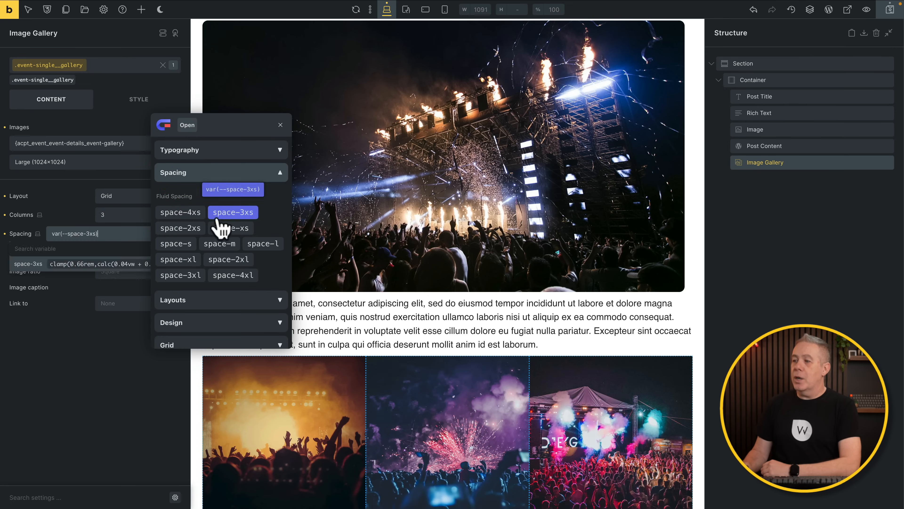
click(221, 244)
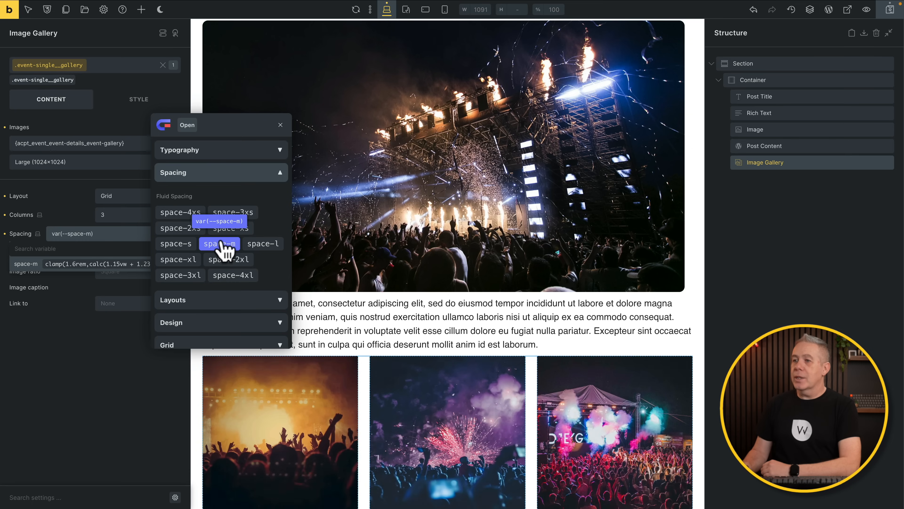
click(221, 243)
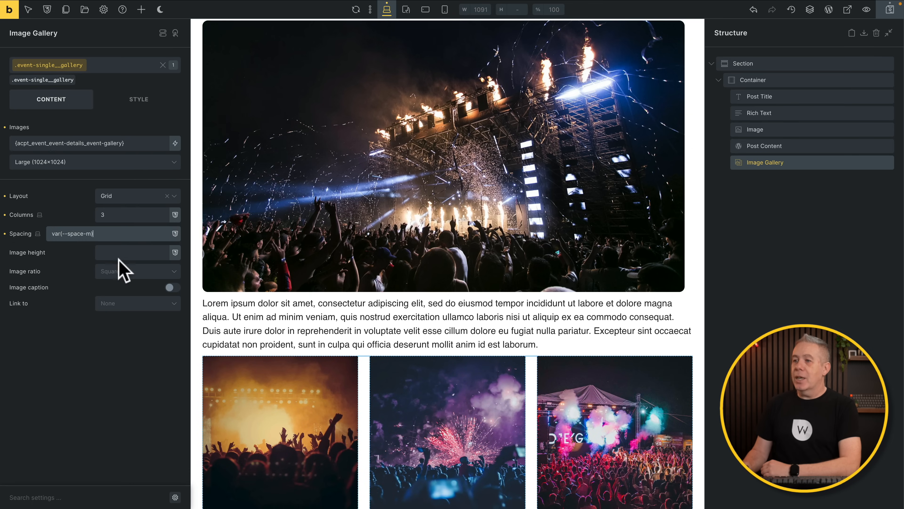
Try a 16:9 image ratio for the gallery, settling on 4:3.
click(119, 271)
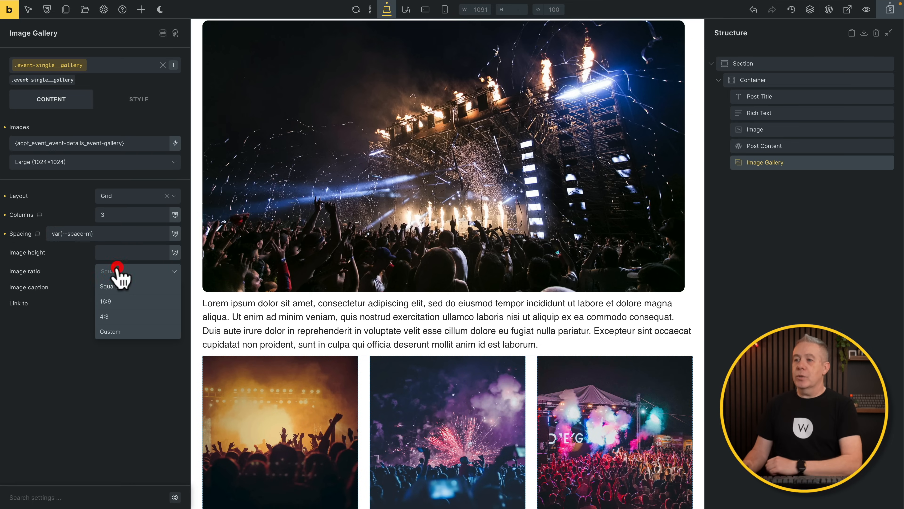
click(114, 302)
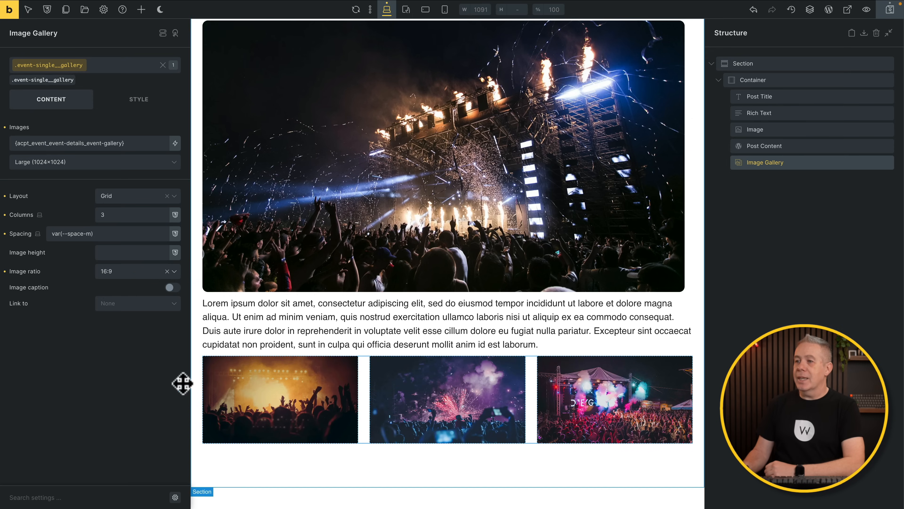
click(174, 272)
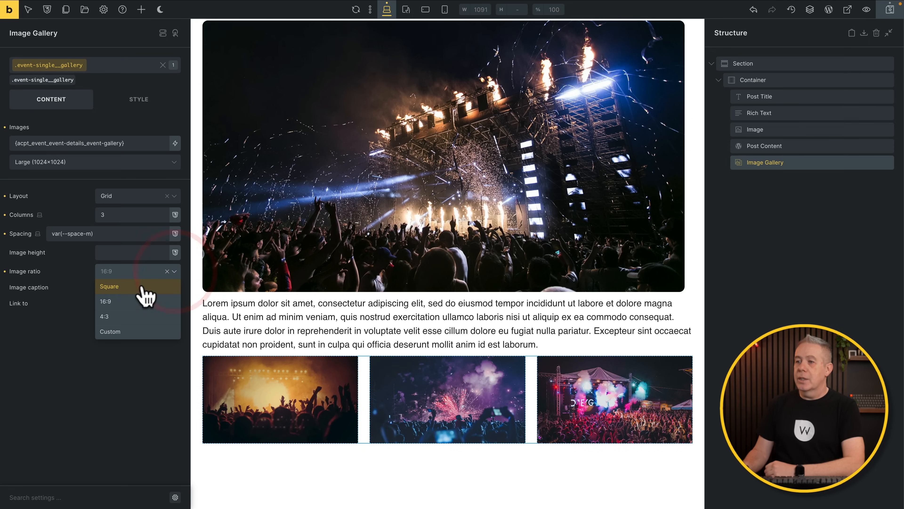
click(133, 318)
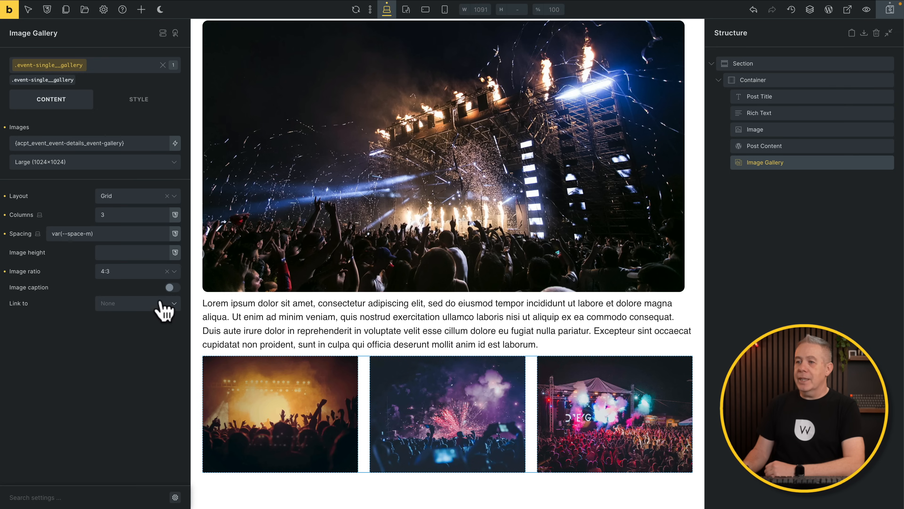
Link the gallery images to a Lightbox and save the single event template.
click(164, 306)
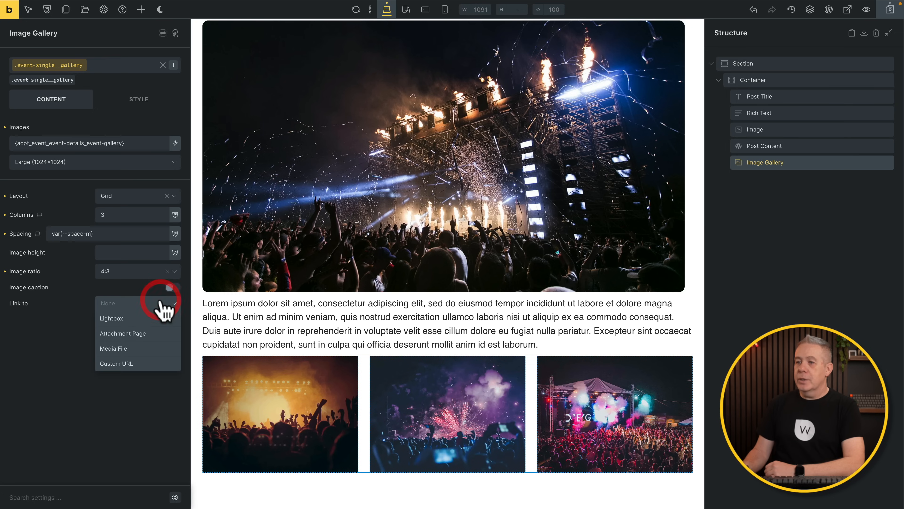
click(131, 318)
scroll(131, 320, down, 3)
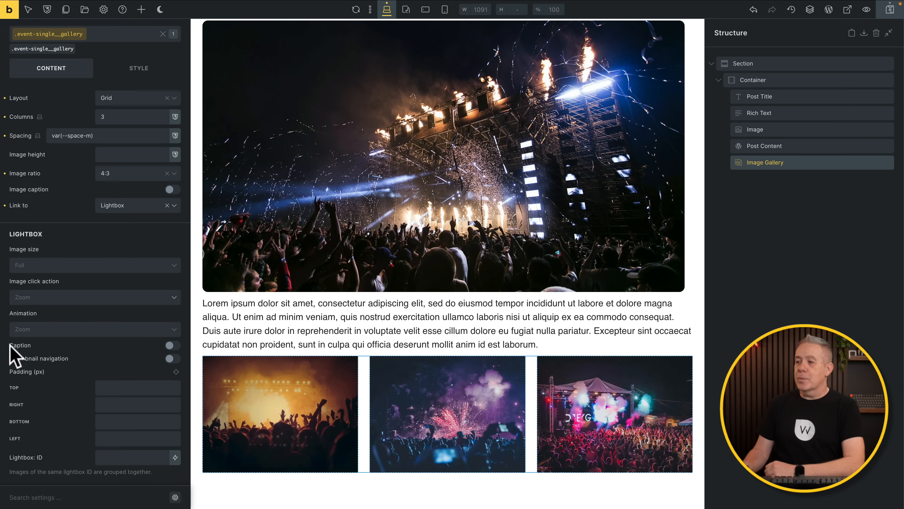
scroll(297, 289, up, 4)
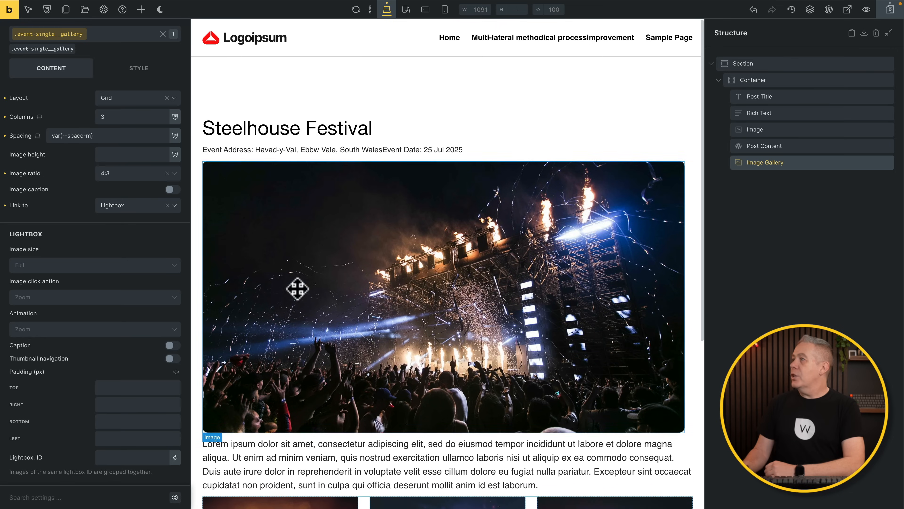
click(887, 13)
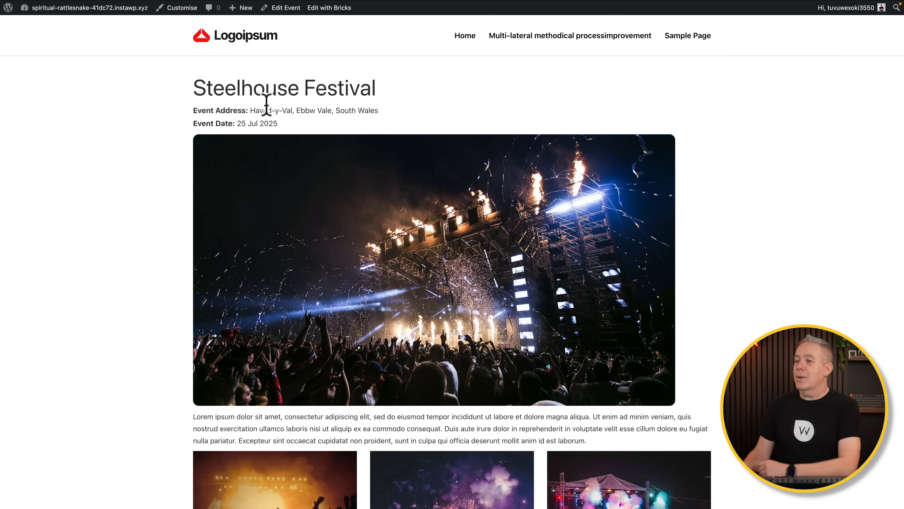
Check the Steelhouse Festival page on the front end and browse its gallery images in the lightbox.
scroll(318, 175, down, 5)
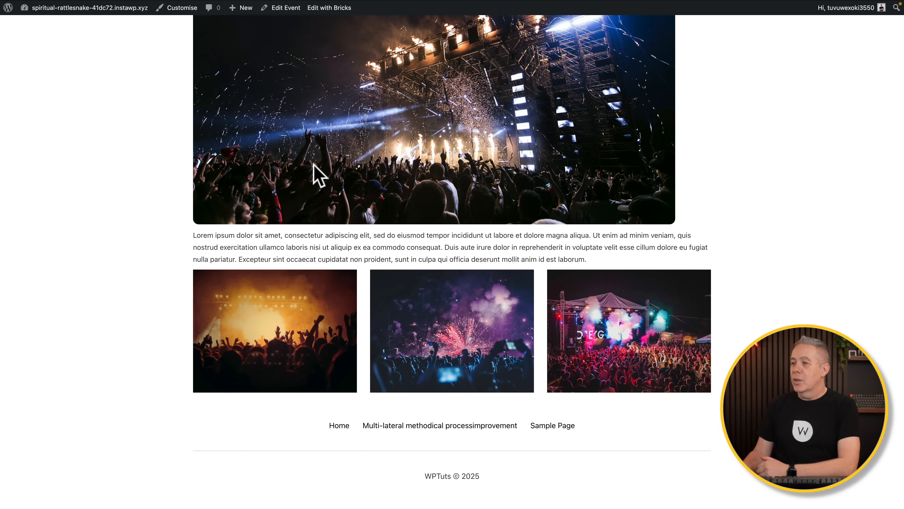
click(324, 295)
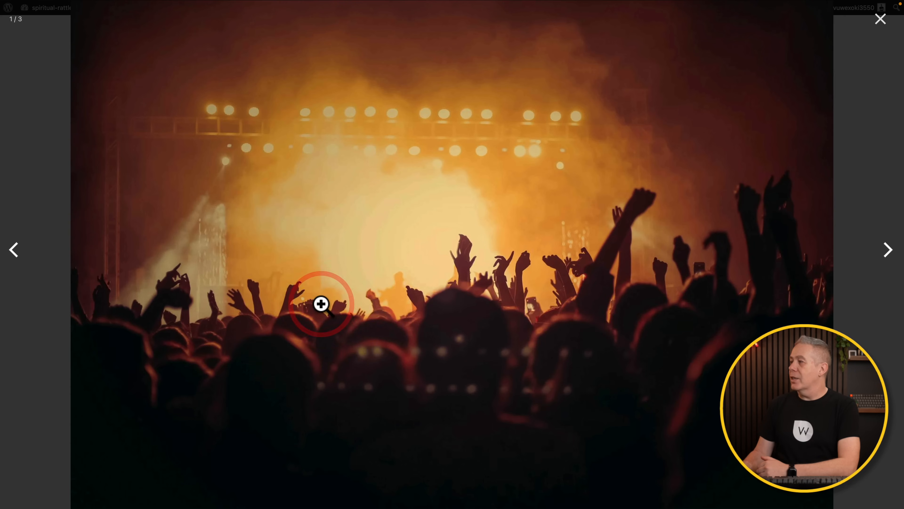
click(888, 250)
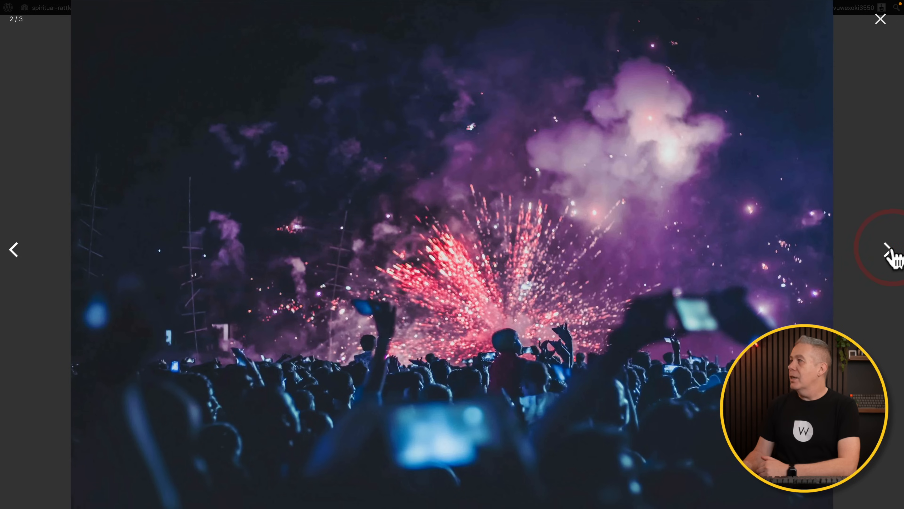
click(889, 250)
click(880, 19)
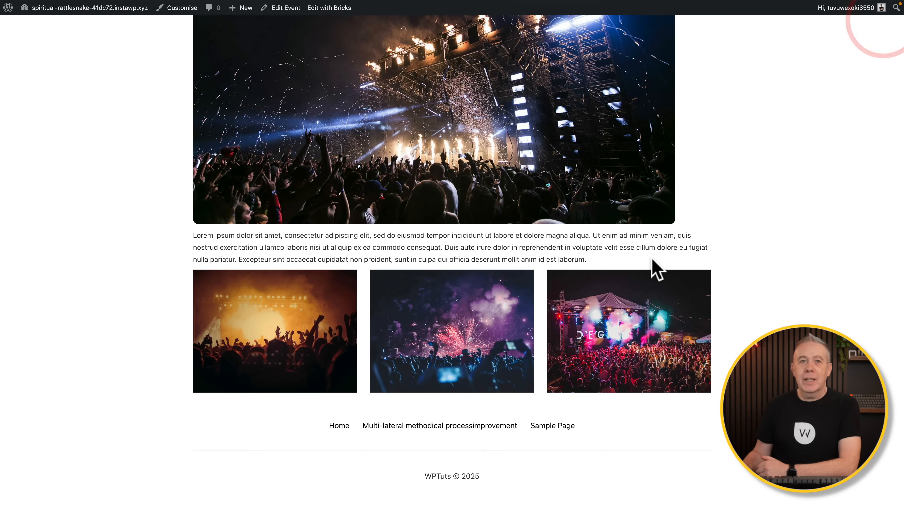
scroll(656, 269, up, 5)
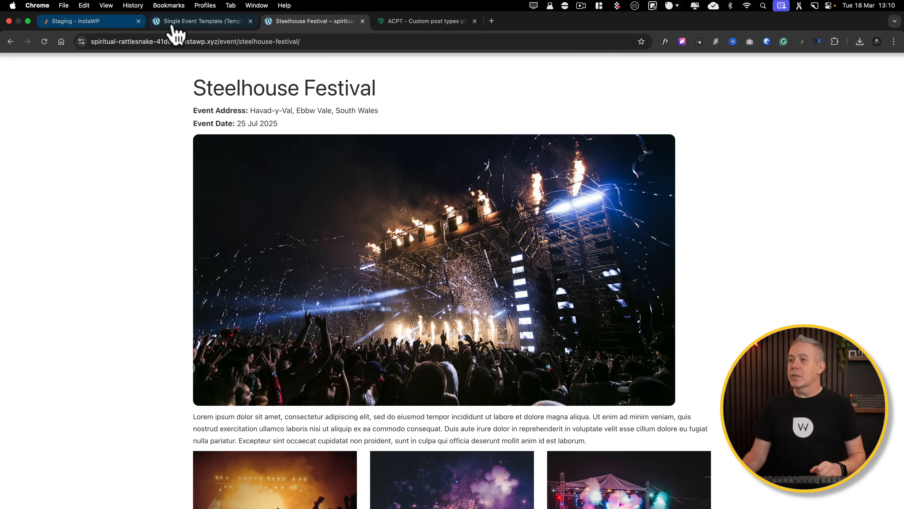
In the single event template, set the featured image's minimum width so it spans the full container width.
click(180, 24)
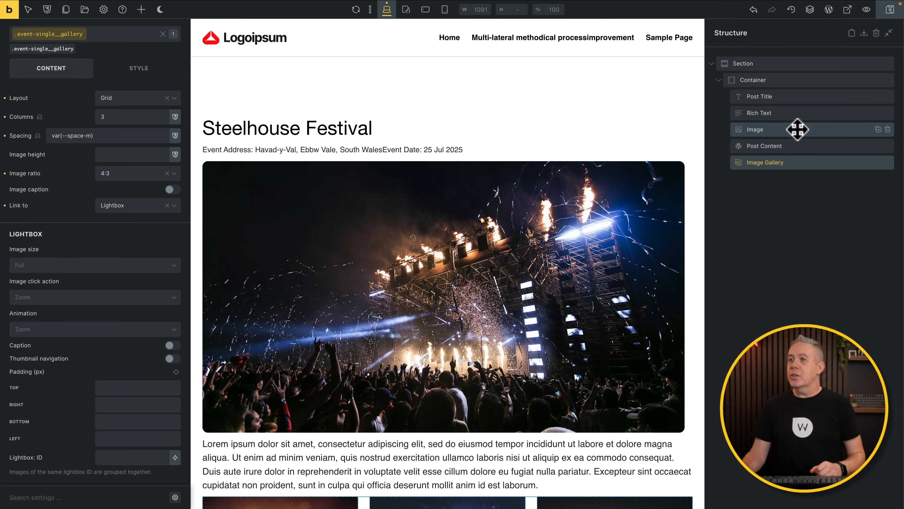
click(796, 130)
click(137, 69)
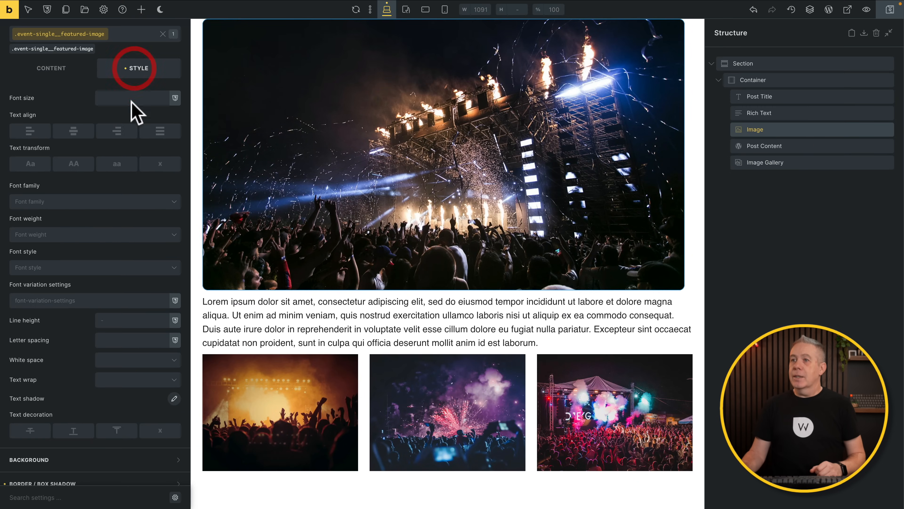
click(62, 156)
click(64, 131)
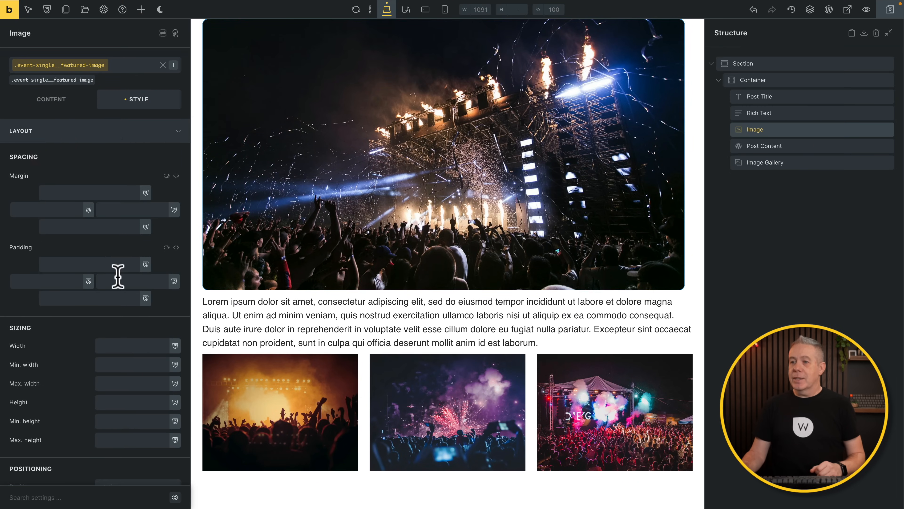
click(109, 364)
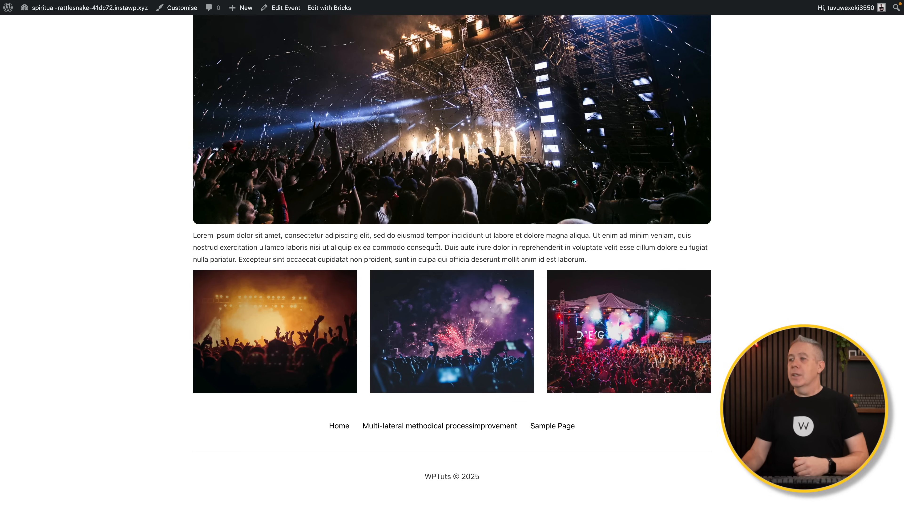
Go from the event page to the WordPress dashboard and open the ACPT forms list.
scroll(359, 145, up, 5)
click(89, 8)
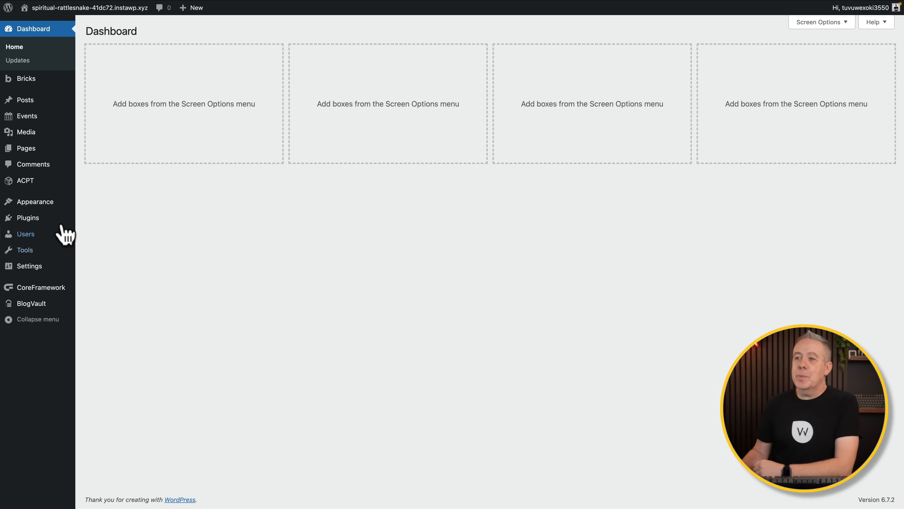
mouse_move(16, 178)
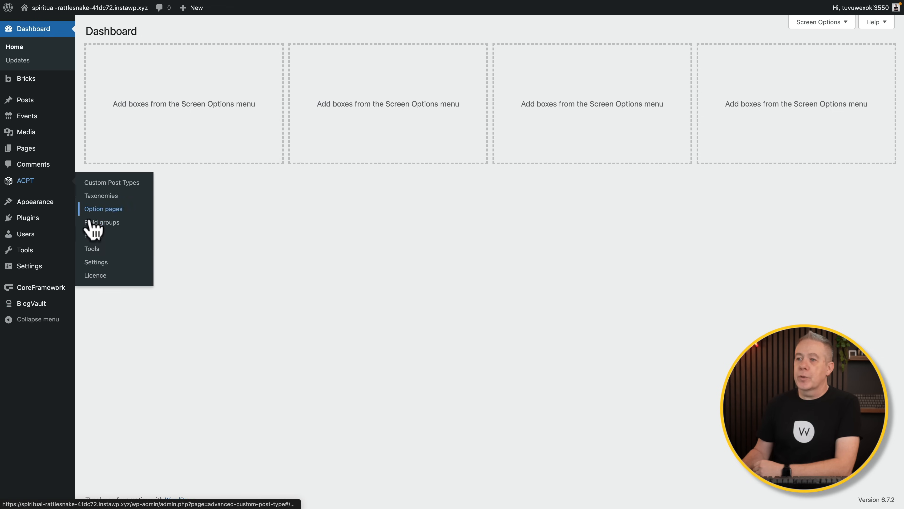
click(90, 236)
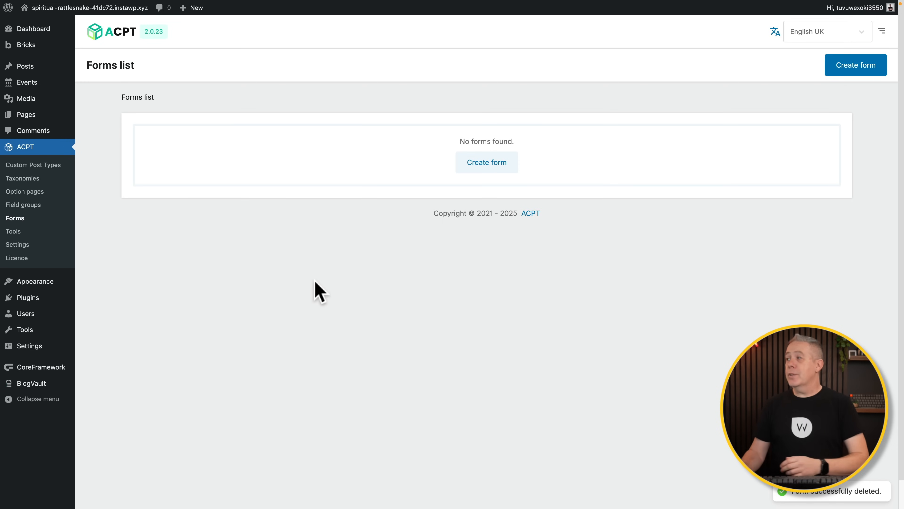
Start a form labelled Add Event with the Post management action and success message "Your event will be reviewed before posting".
click(847, 68)
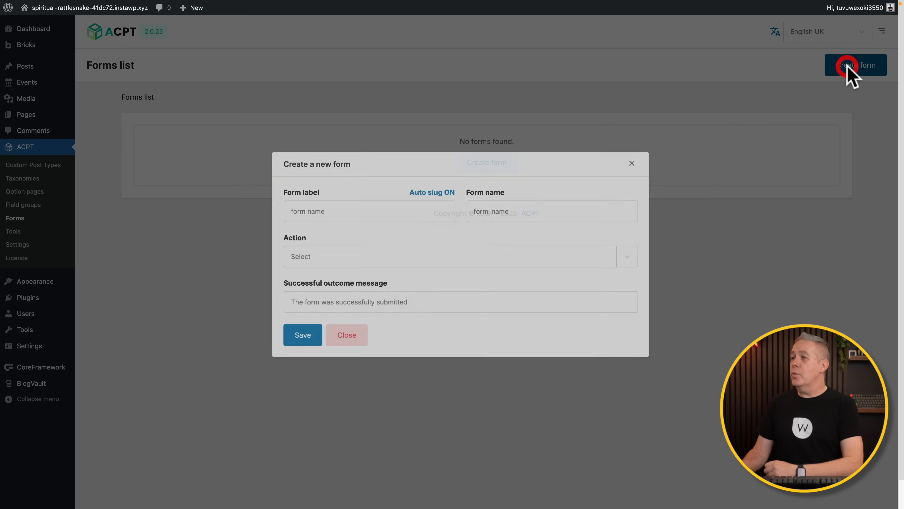
click(336, 210)
text(Add Event)
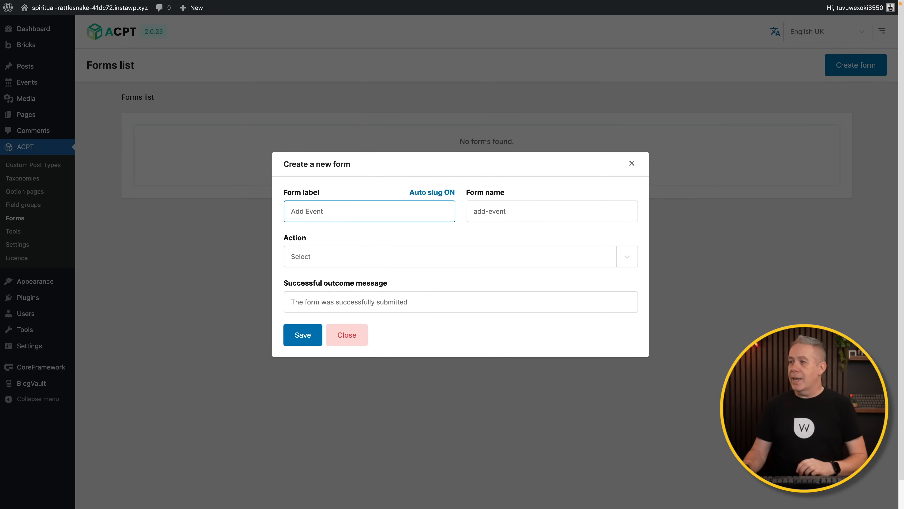
click(347, 260)
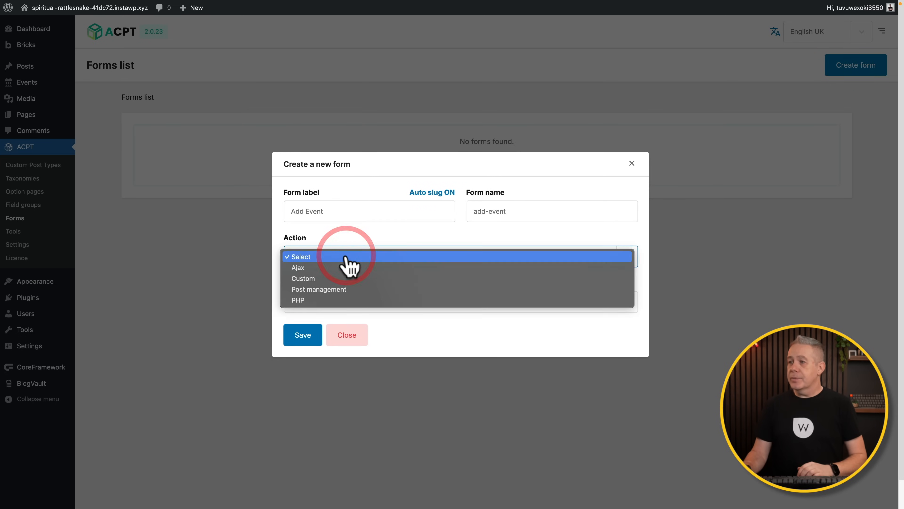
click(333, 289)
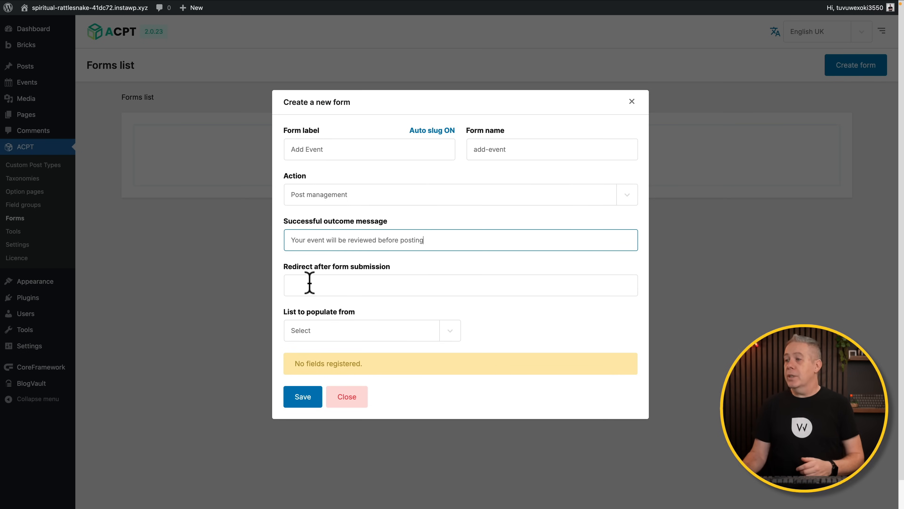
Populate the form from Events, keep Create new post, and set the post status to Pending.
scroll(357, 339, down, 2)
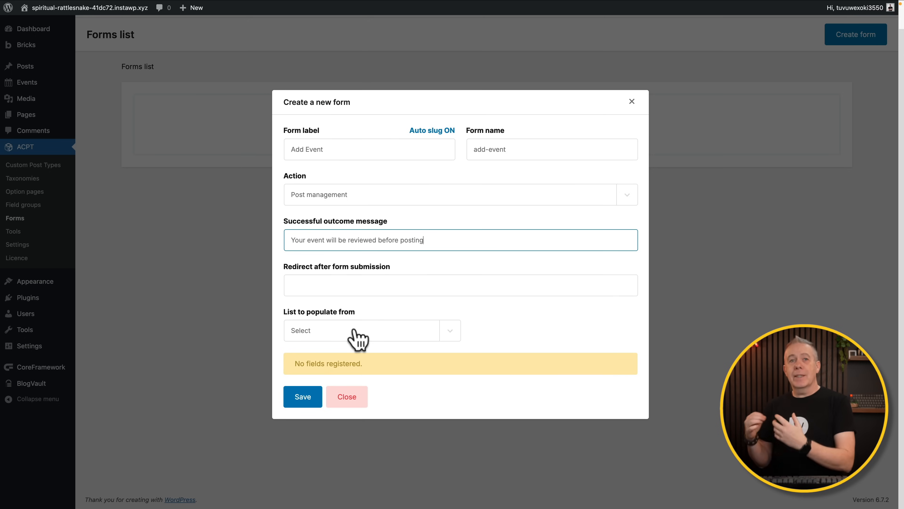
click(450, 331)
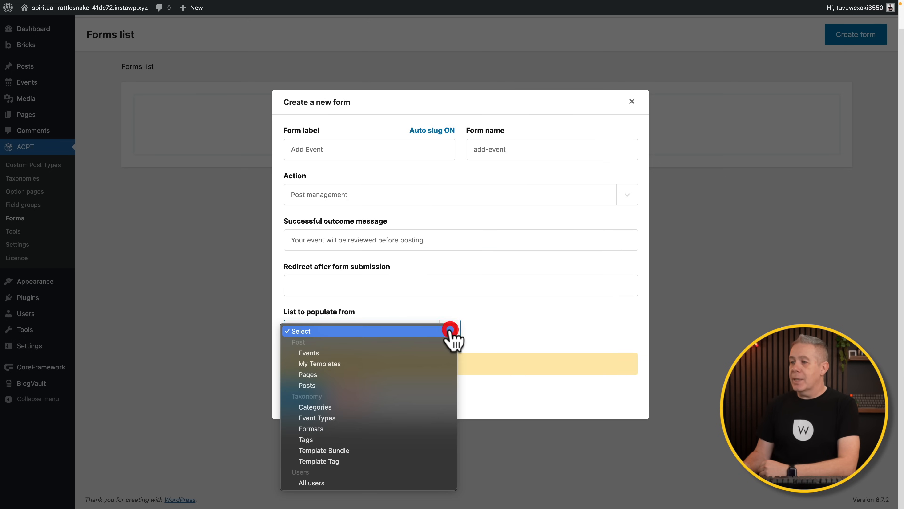
click(344, 353)
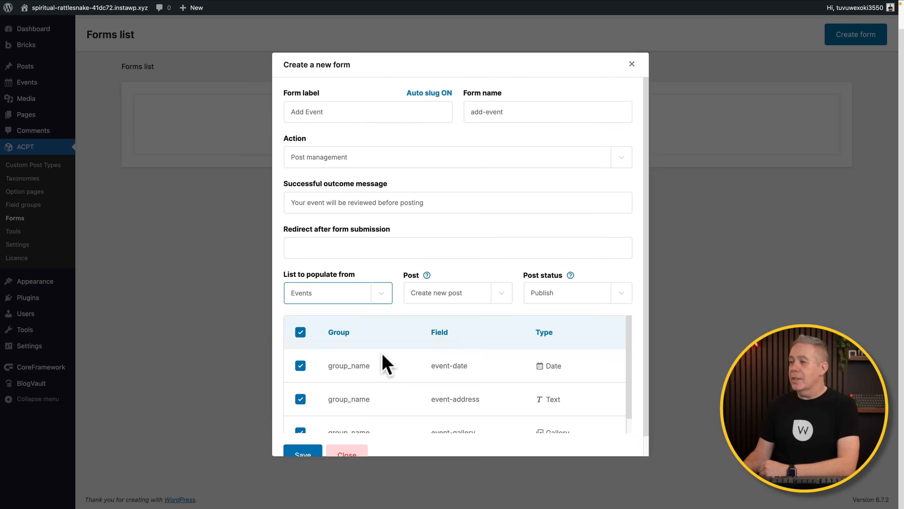
scroll(640, 329, down, 1)
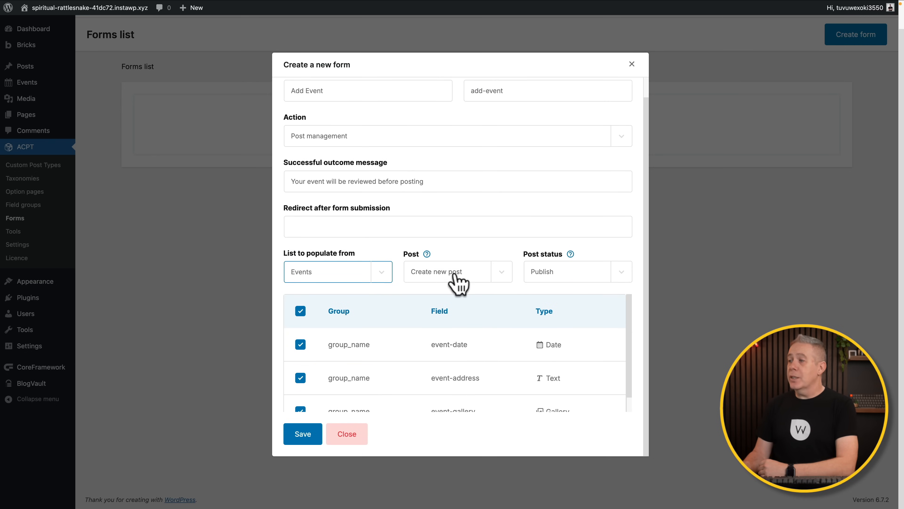
click(502, 274)
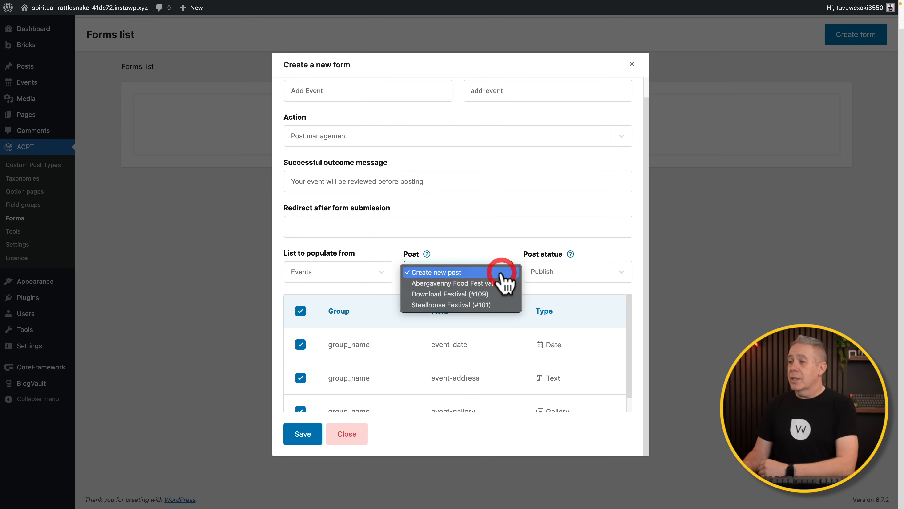
click(491, 242)
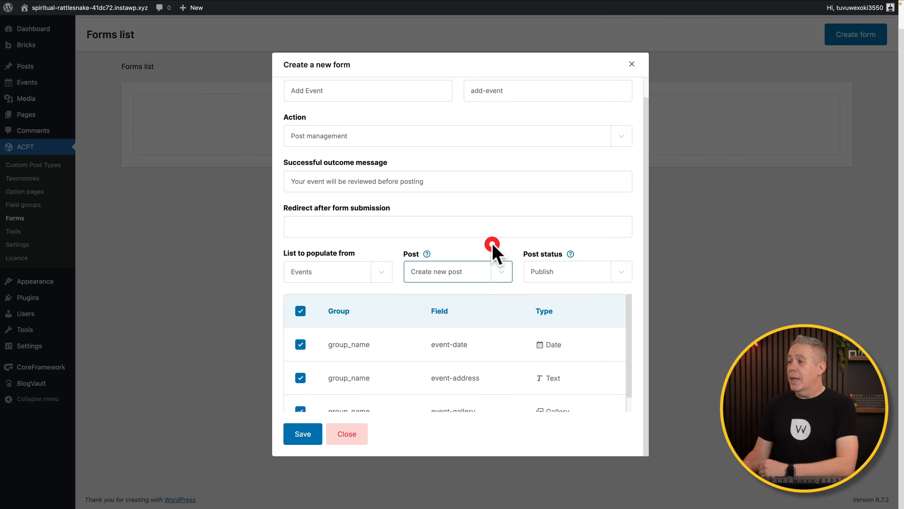
click(621, 274)
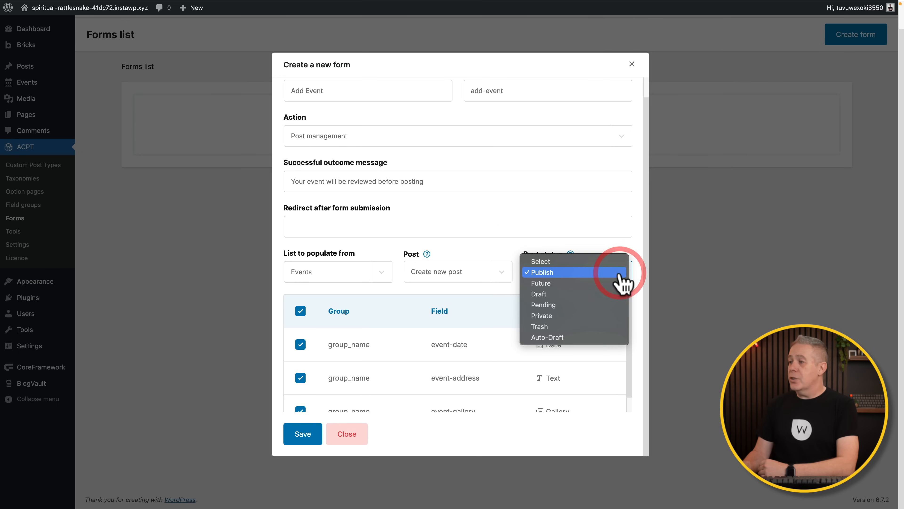
click(577, 306)
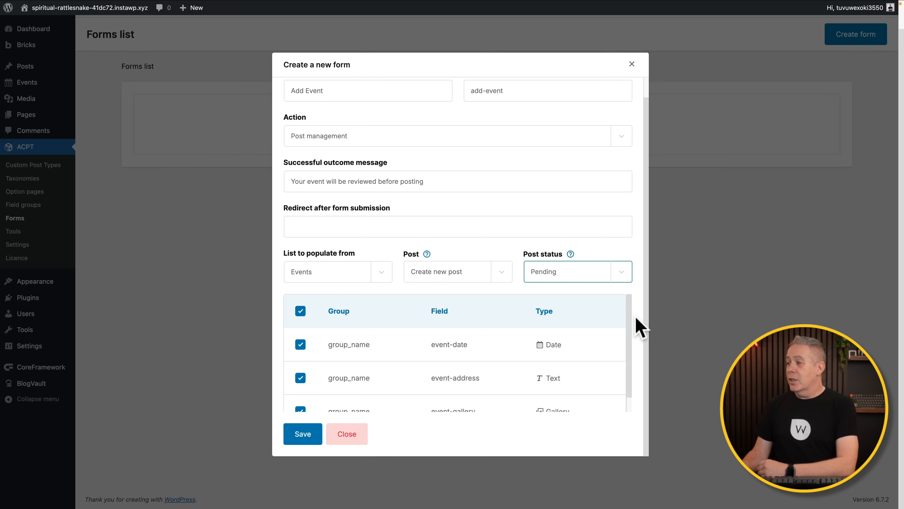
Save the new form with the event-date, event-address and event-gallery fields all included.
drag(628, 330, 628, 347)
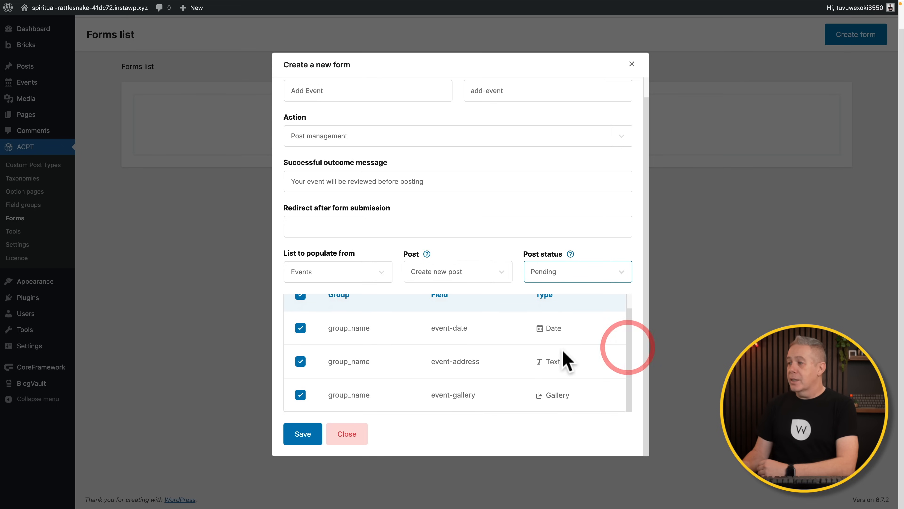
scroll(564, 359, up, 2)
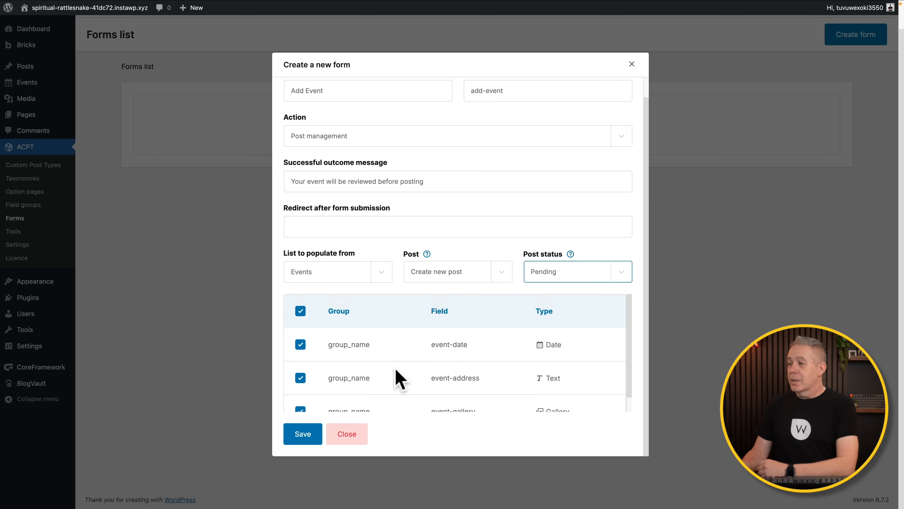
scroll(400, 380, down, 1)
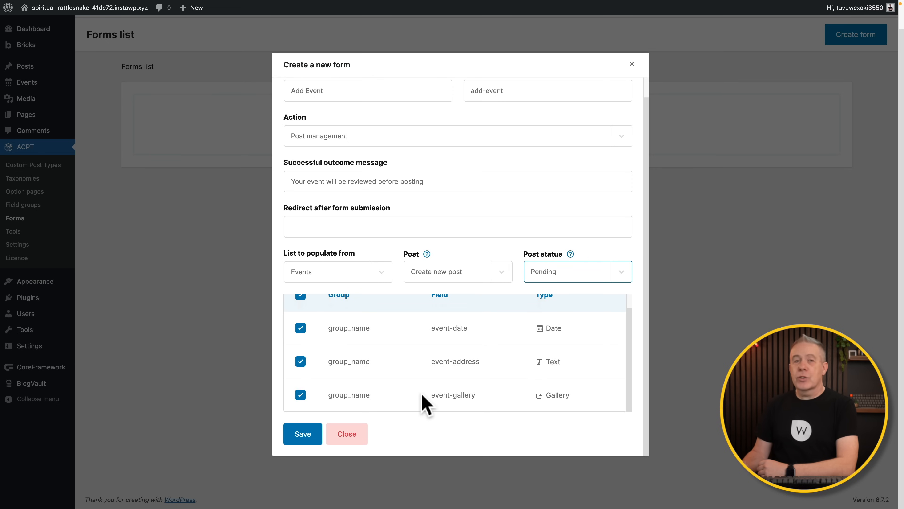
click(301, 437)
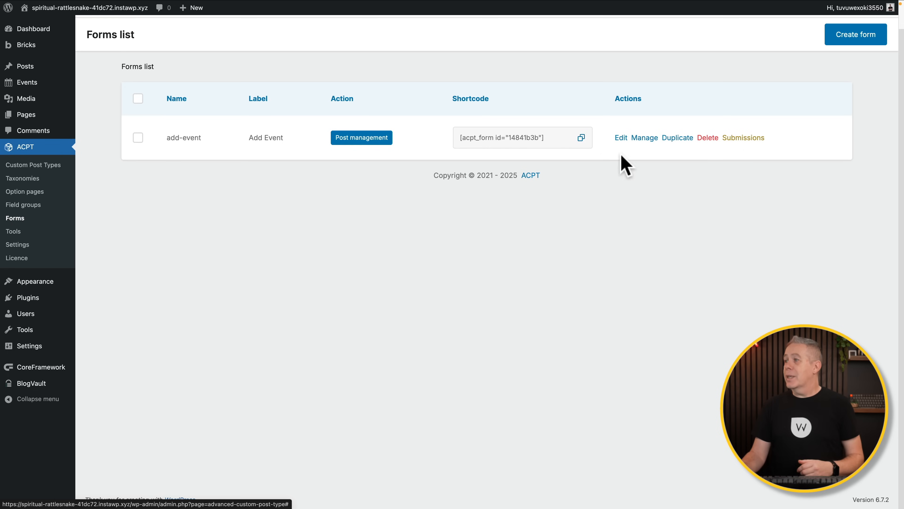
Check the Add Event form's settings, close them unchanged, and open the form in the form manager.
click(623, 137)
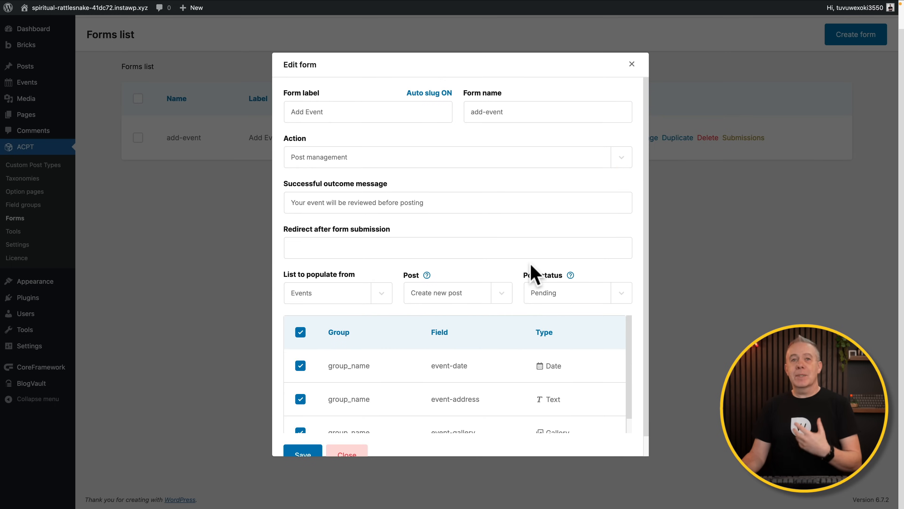
click(633, 64)
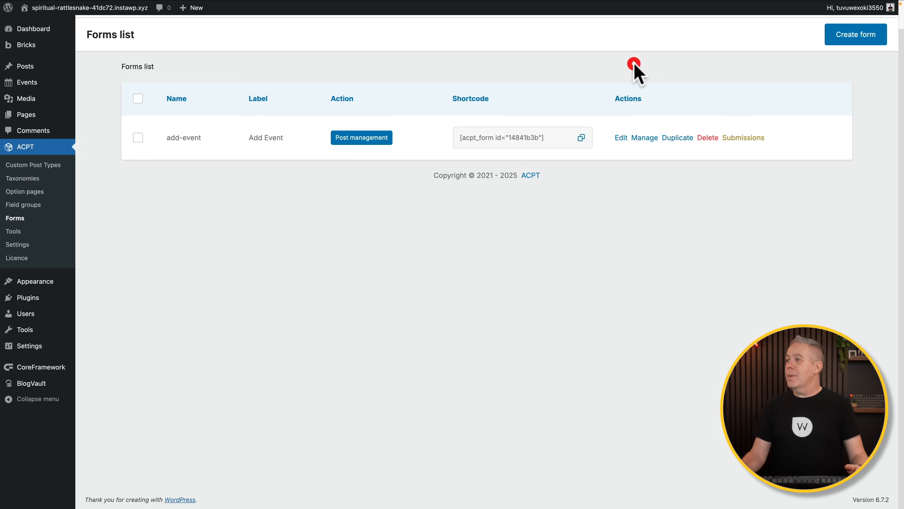
click(640, 138)
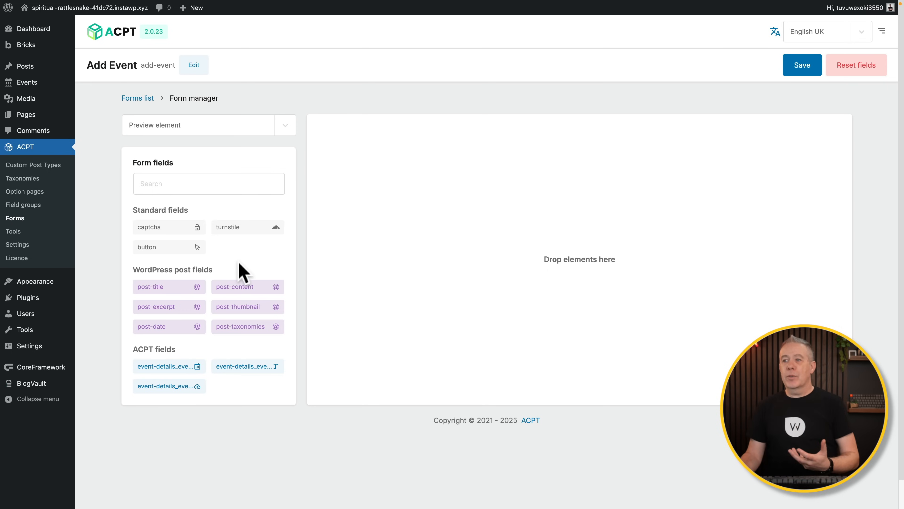
Add the post-title field to the form and set its label to "Event name".
click(166, 287)
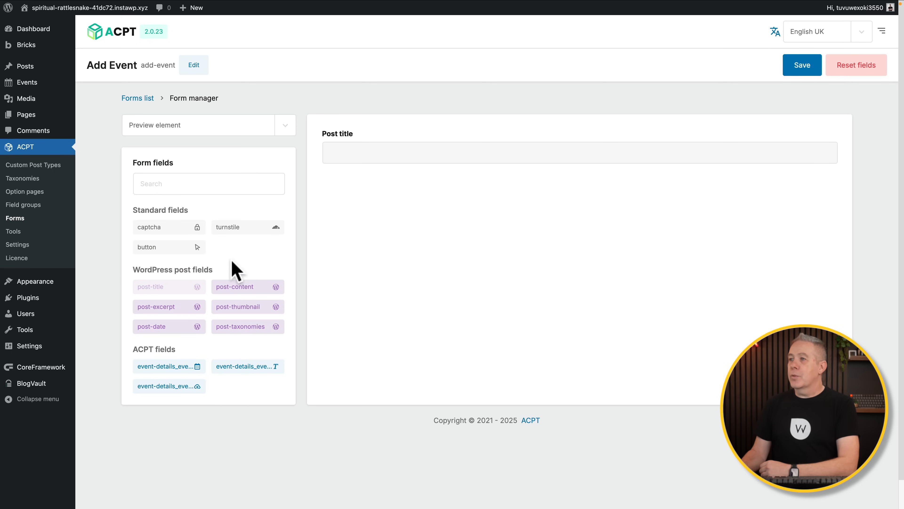
click(342, 137)
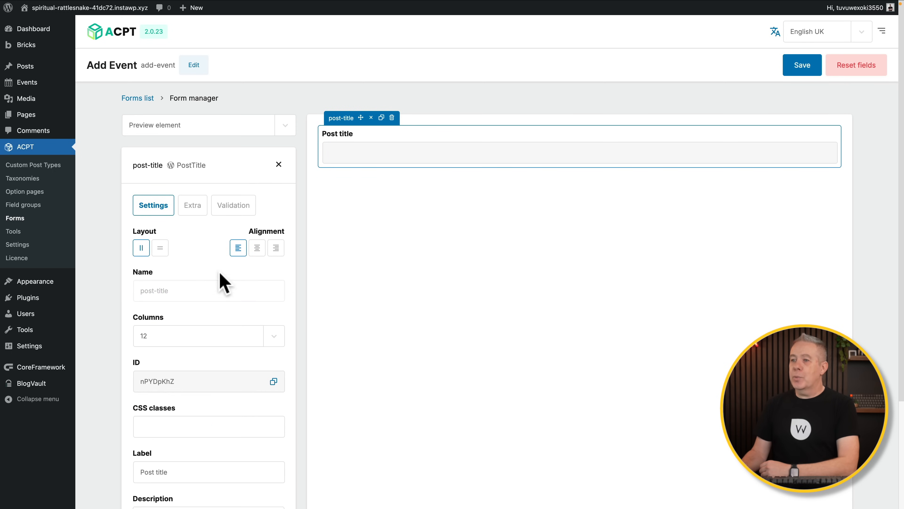
scroll(185, 295, down, 3)
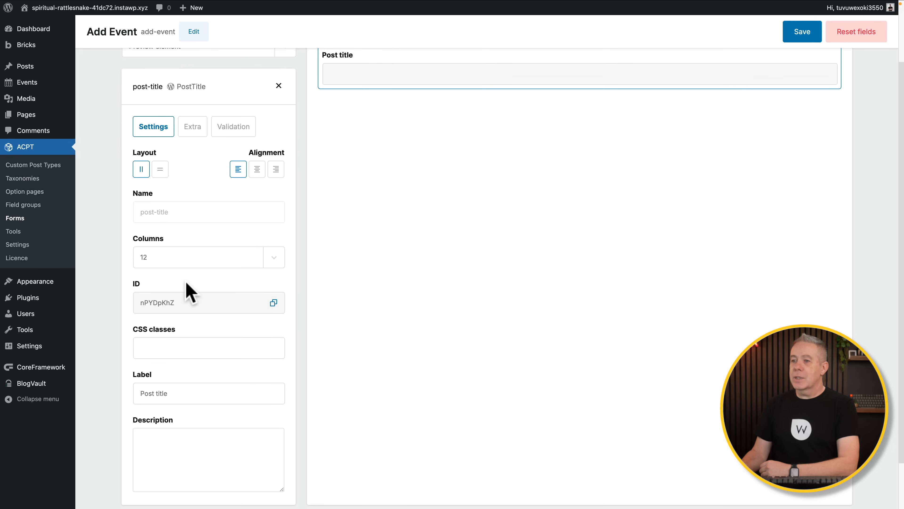
scroll(184, 303, down, 2)
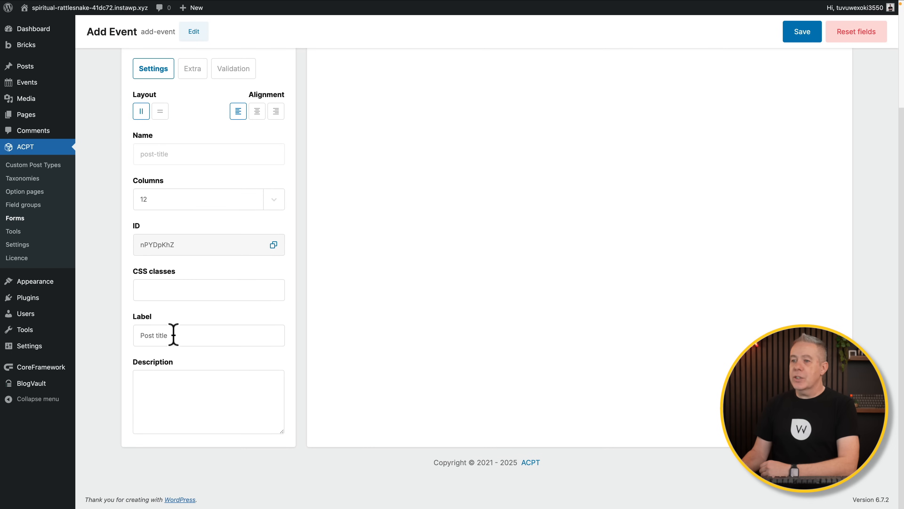
drag(173, 335, 137, 335)
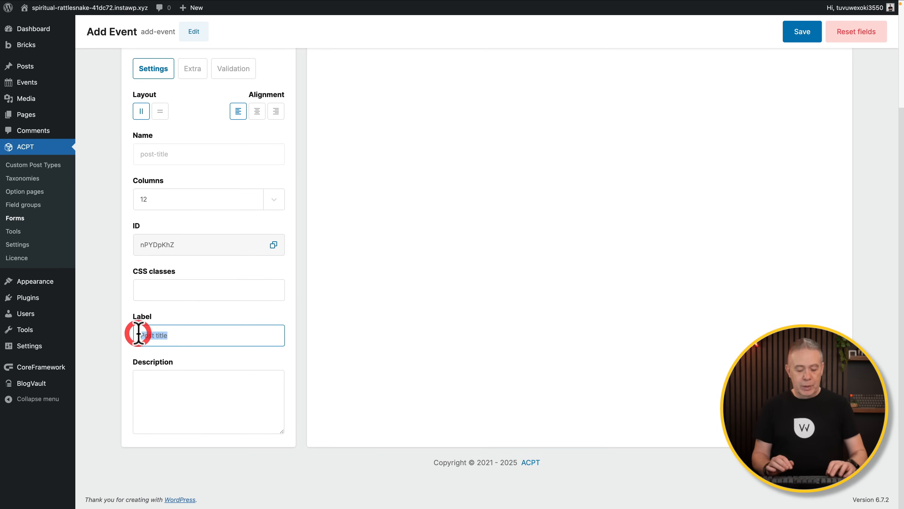
text(Event name)
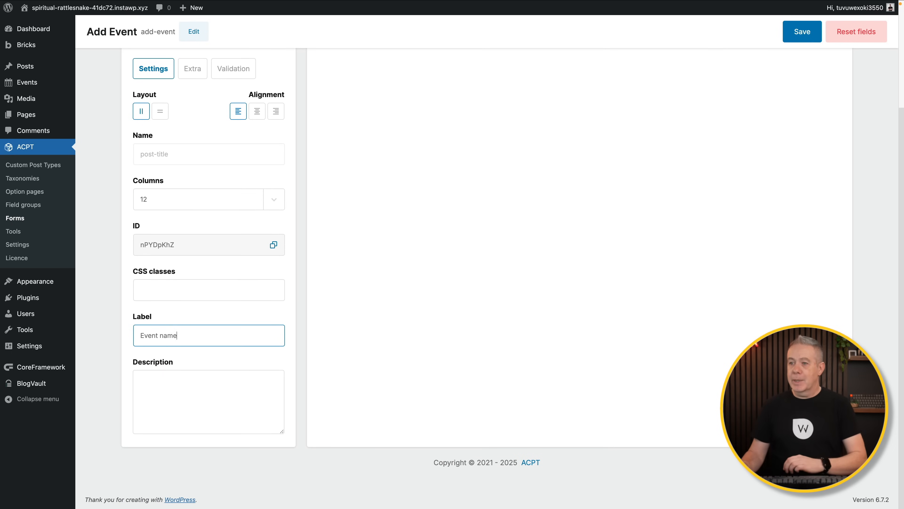
click(148, 378)
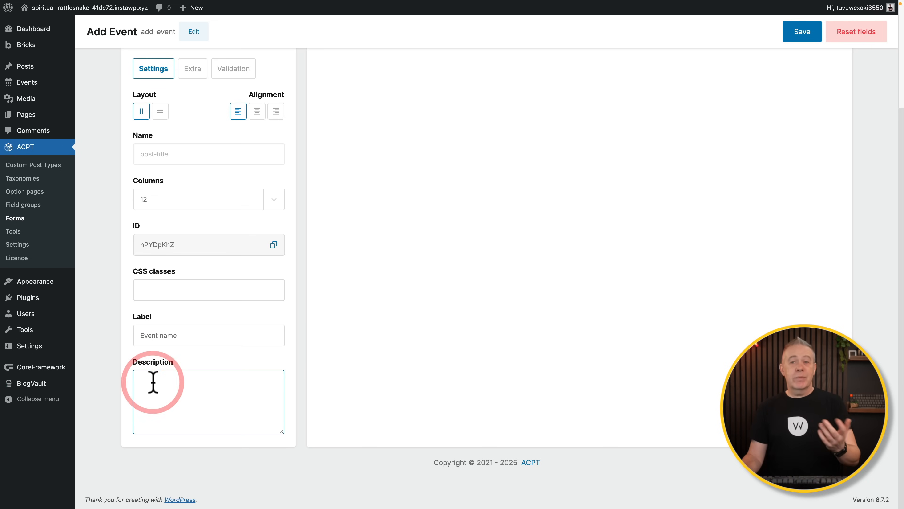
Set the Event name field's width to 6 columns.
scroll(174, 342, up, 1)
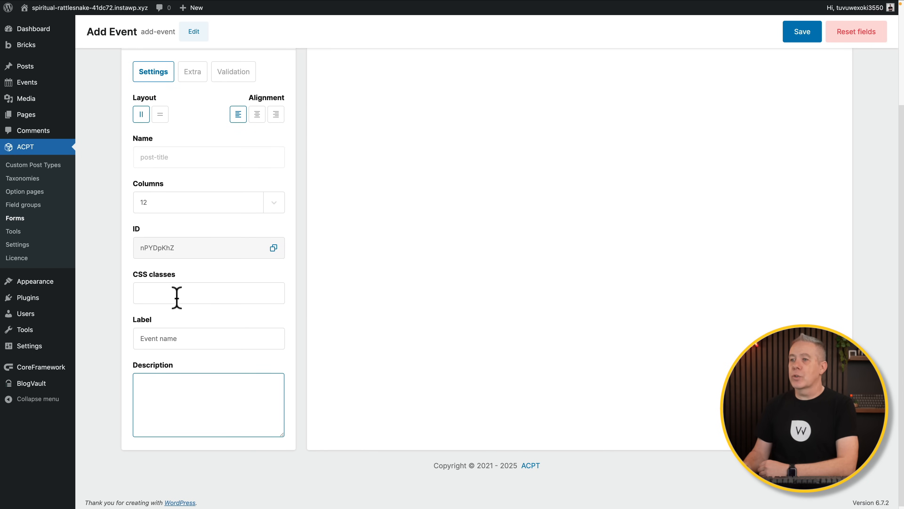
scroll(177, 298, up, 5)
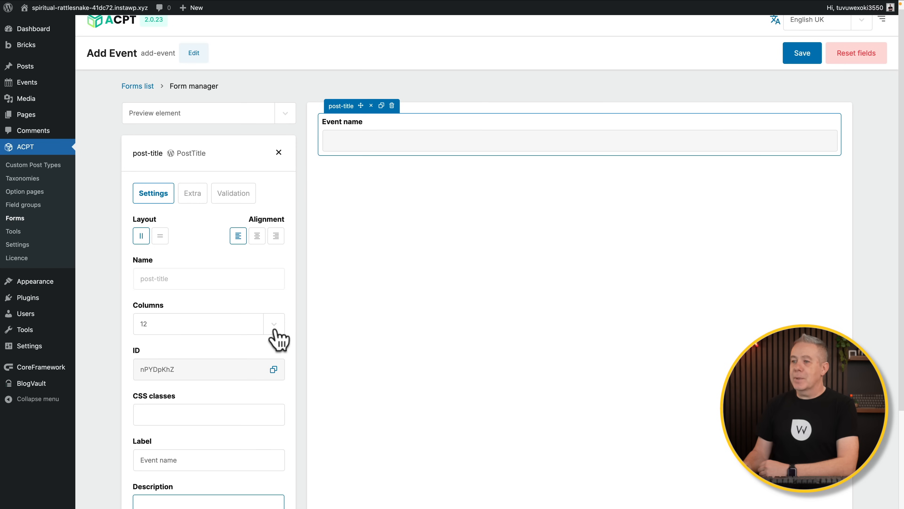
click(274, 325)
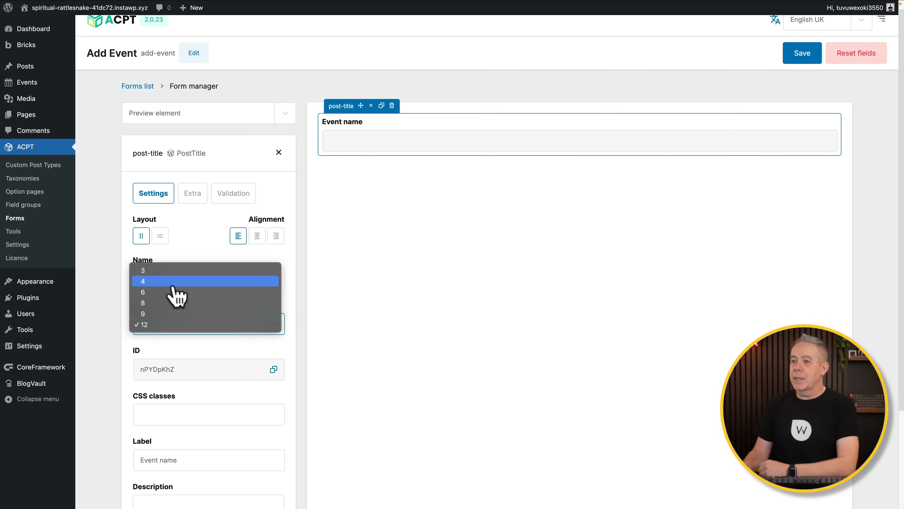
click(167, 291)
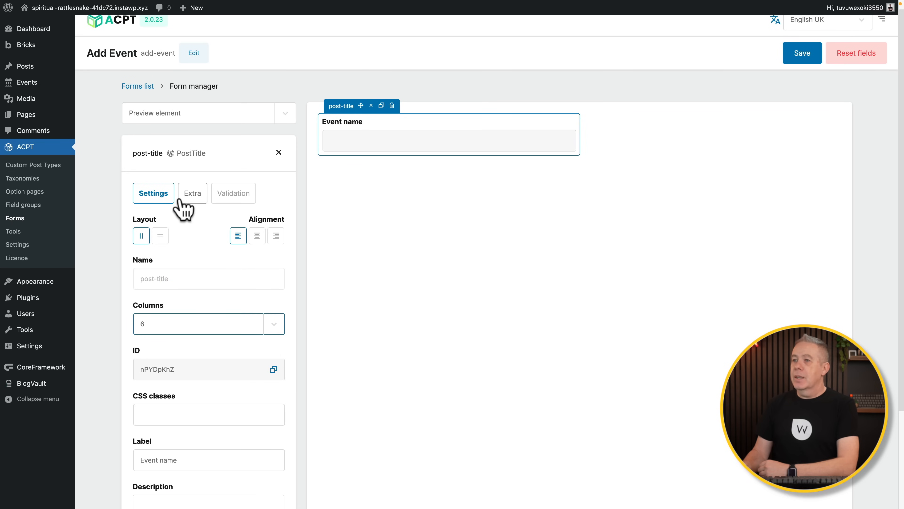
Check the Event name field's extra and validation options, and close its settings.
click(193, 195)
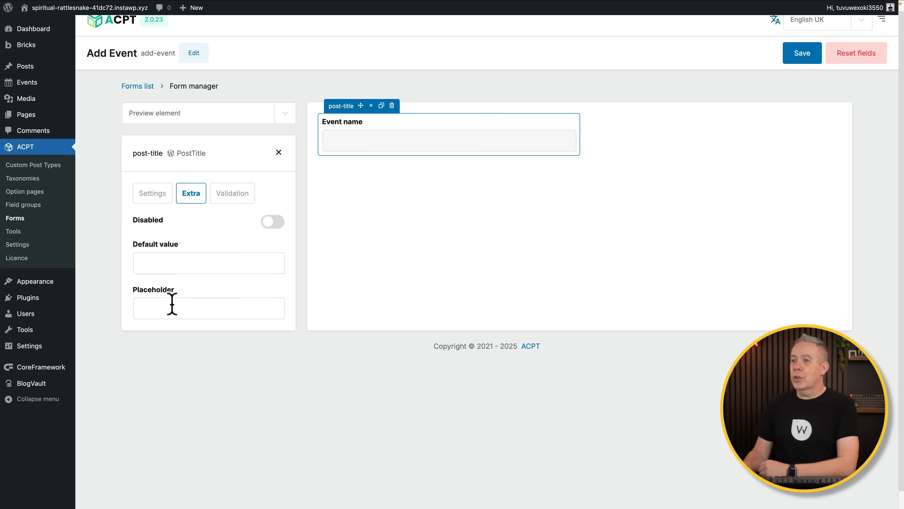
click(239, 199)
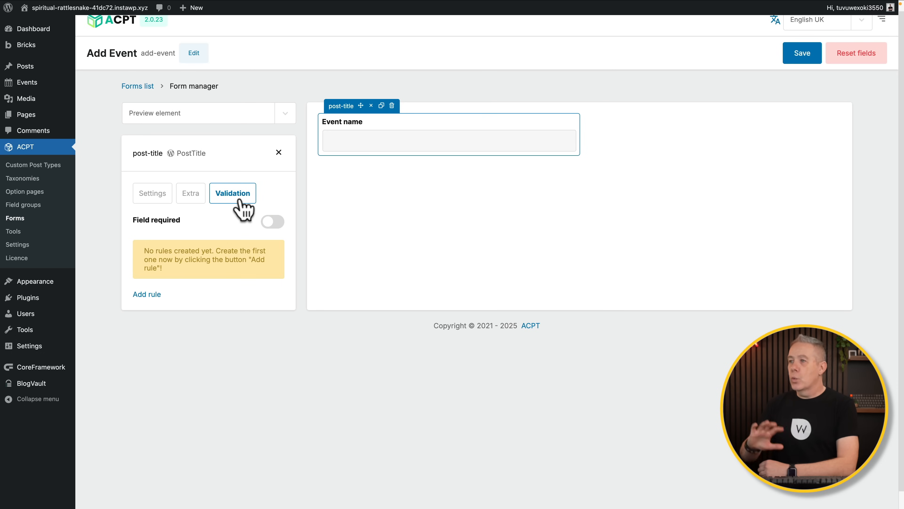
click(167, 197)
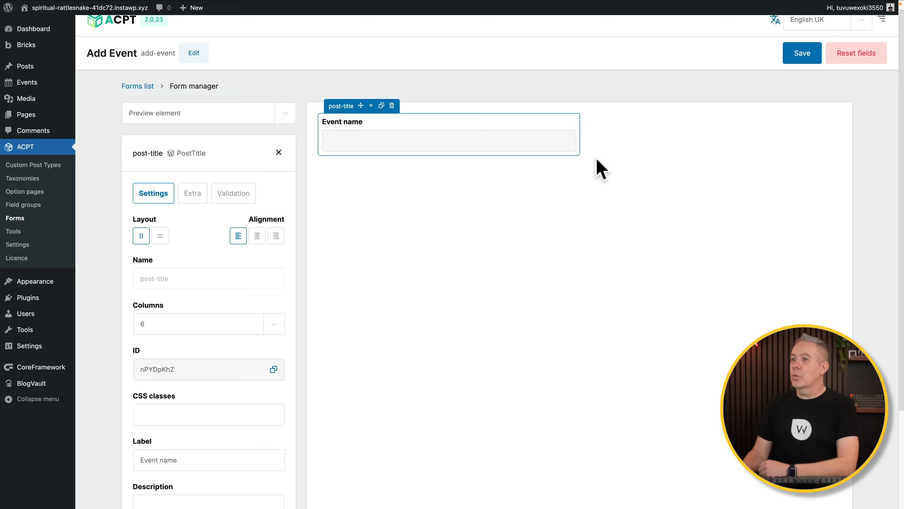
click(279, 153)
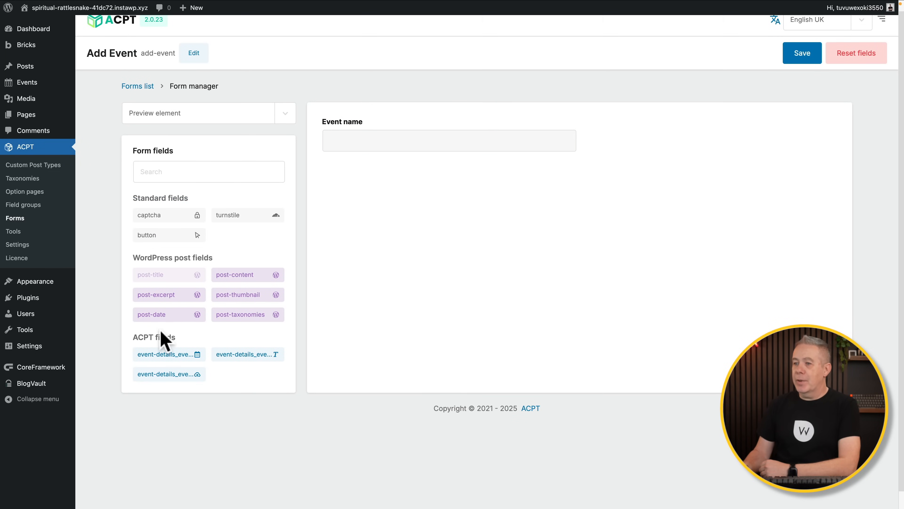
Add the event-date field, set it to 6 columns, and place it after the Event name field.
click(180, 355)
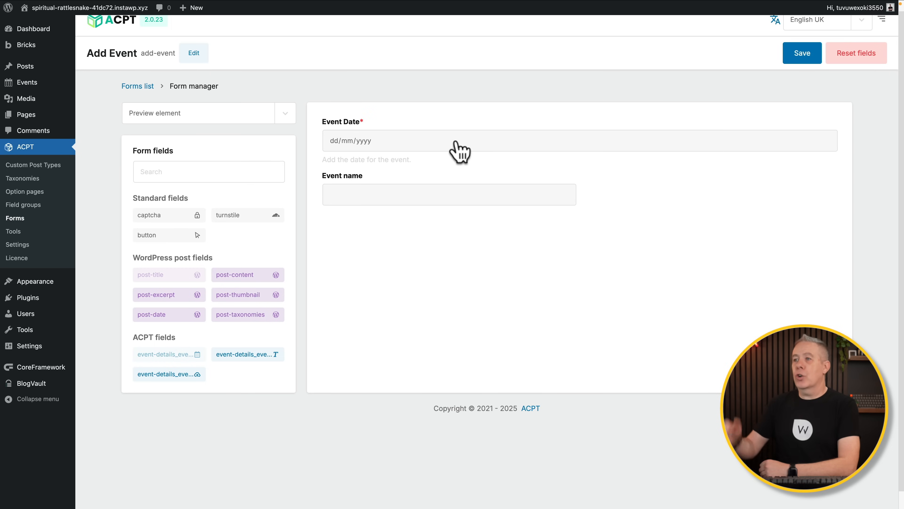
click(367, 141)
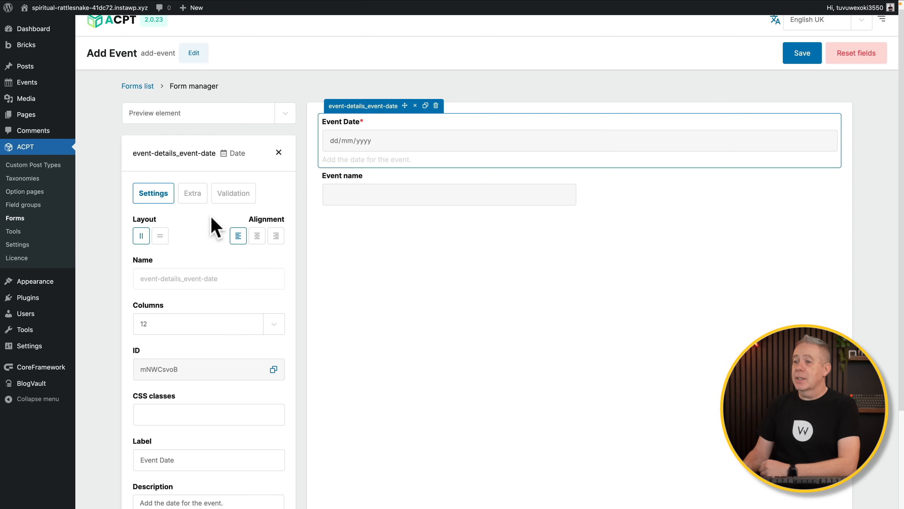
click(270, 325)
click(165, 292)
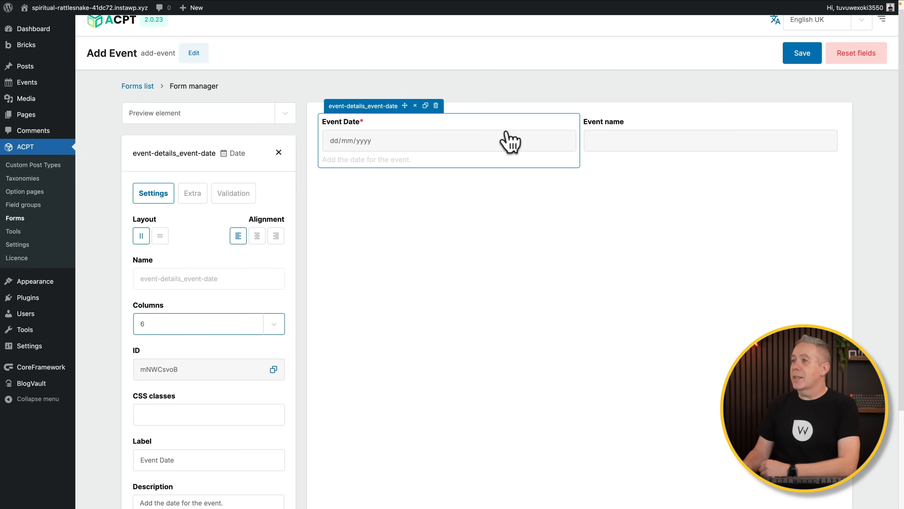
click(415, 105)
drag(499, 117, 605, 170)
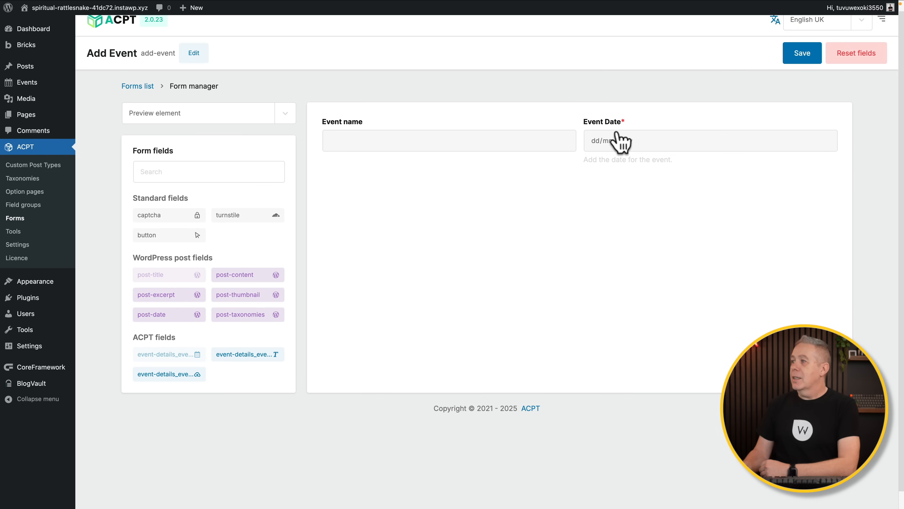
Review the Event Date field's general, extra and validation settings, and close them unchanged.
click(603, 123)
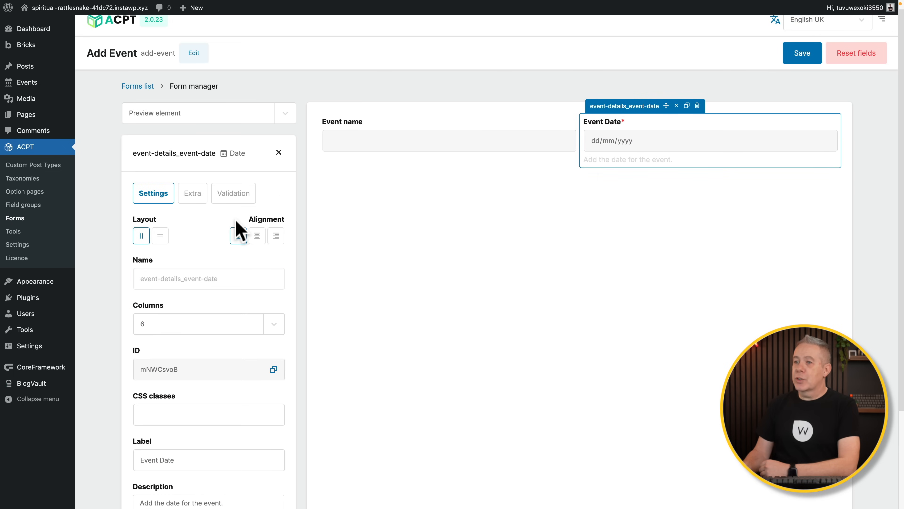
scroll(202, 258, down, 5)
scroll(202, 264, up, 5)
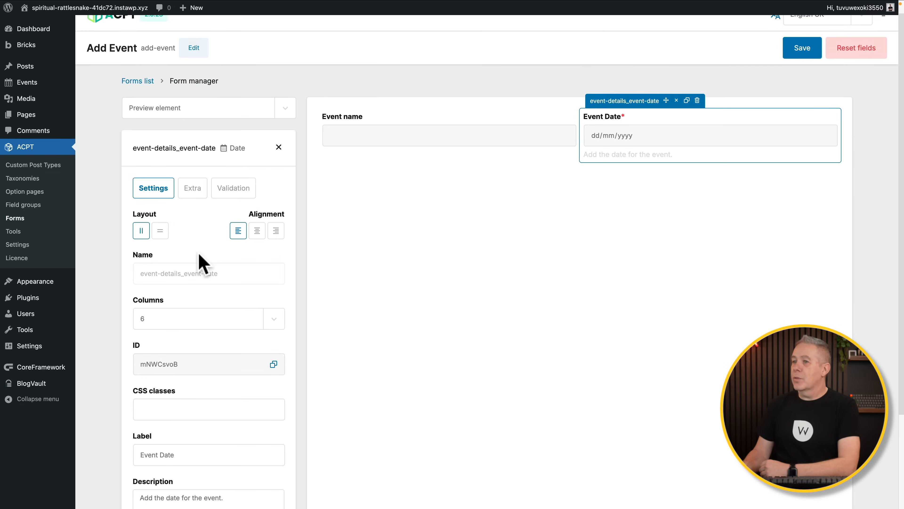
scroll(200, 255, down, 5)
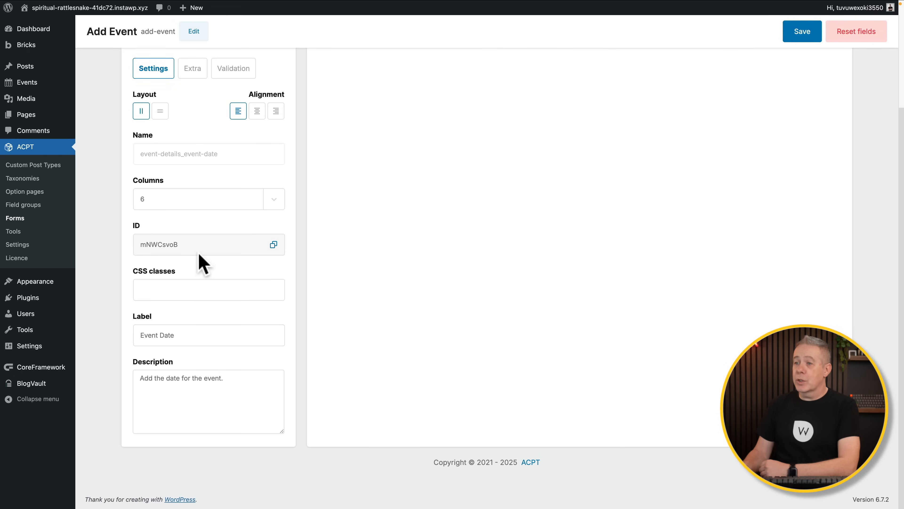
scroll(189, 334, up, 3)
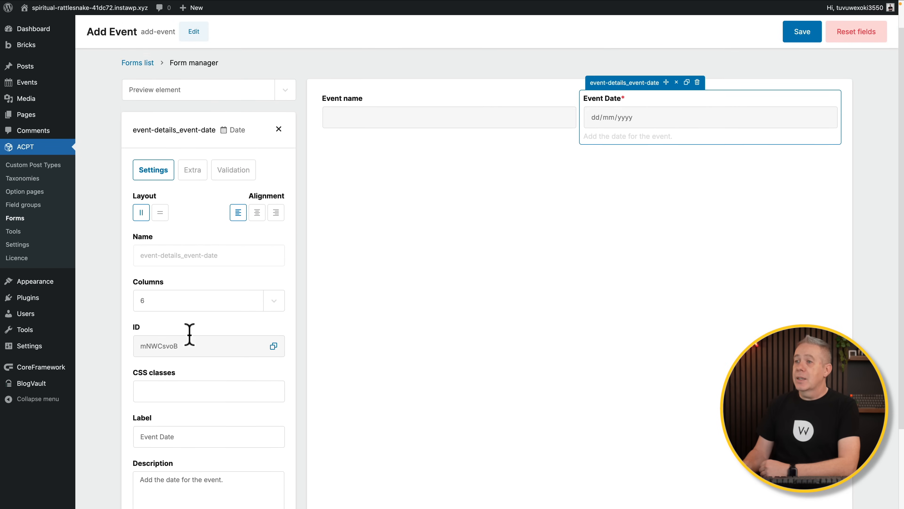
click(191, 179)
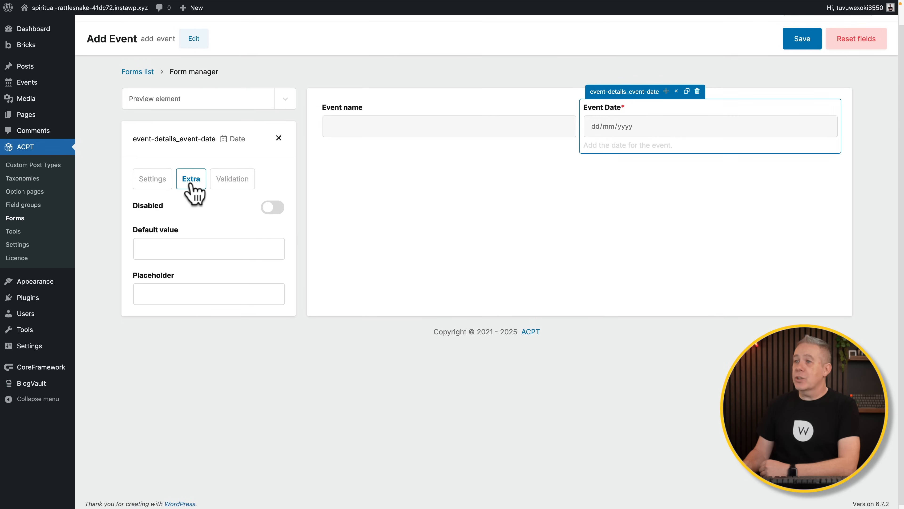
click(230, 180)
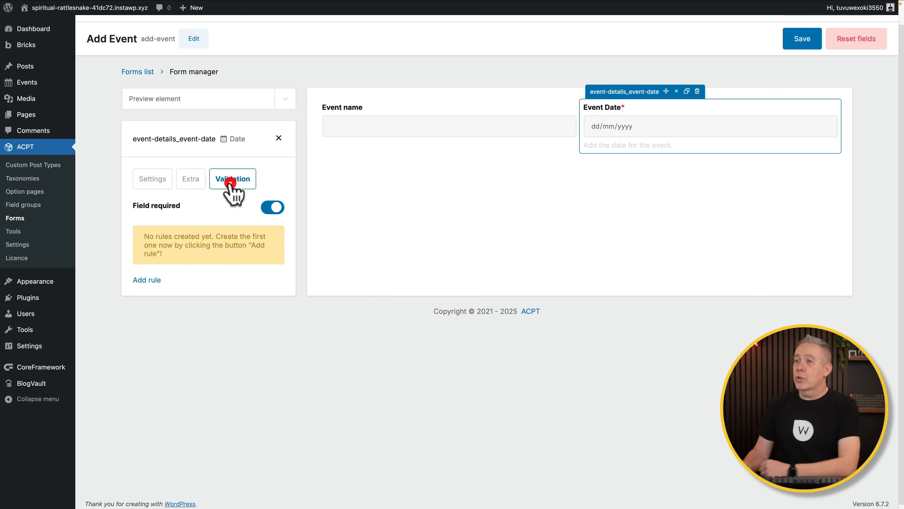
click(190, 183)
click(161, 181)
click(477, 172)
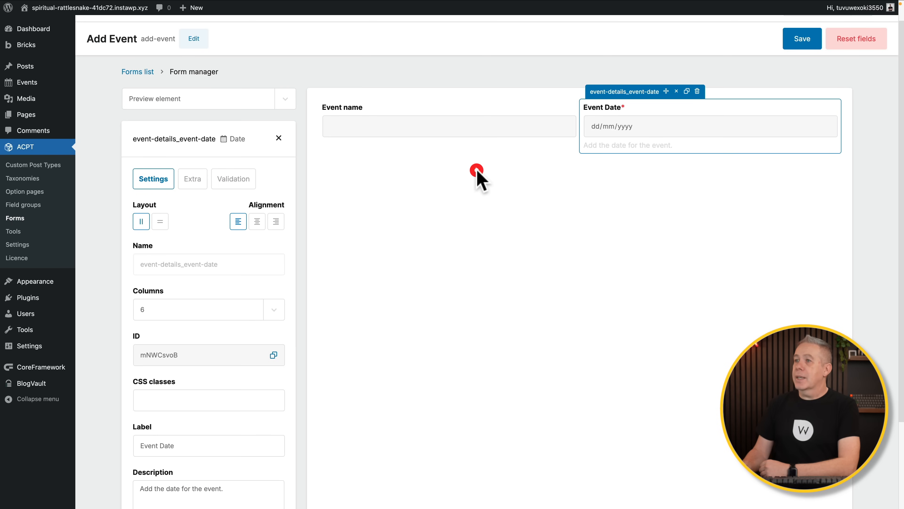
click(278, 137)
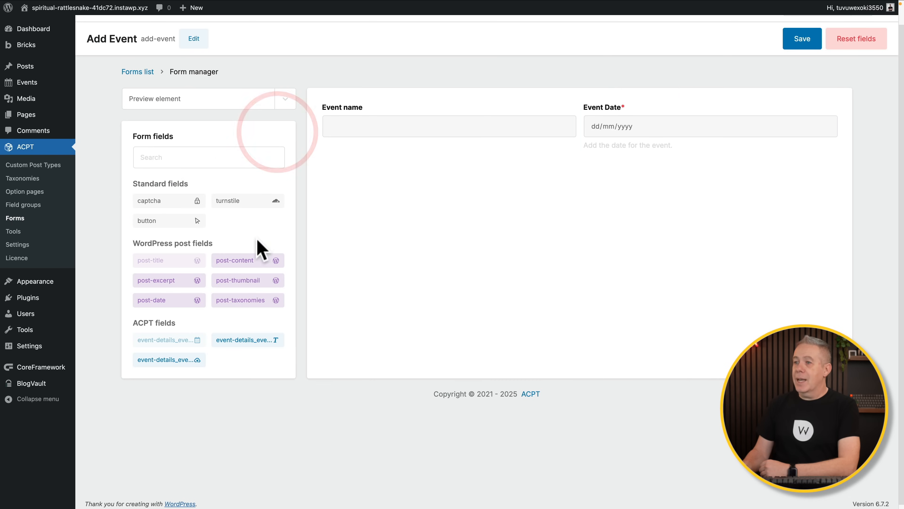
Add the post-content field and move it below the Event name and Event Date row.
click(243, 261)
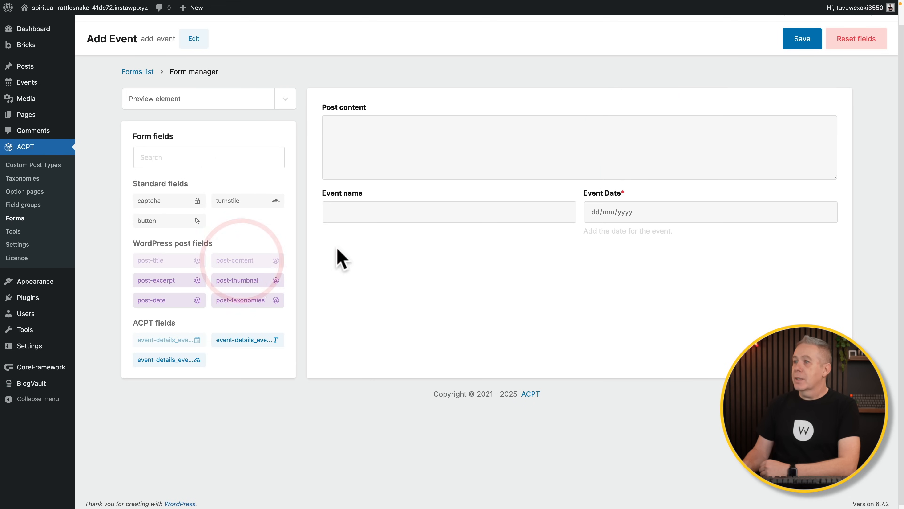
drag(334, 108, 327, 226)
click(324, 106)
drag(372, 92, 498, 281)
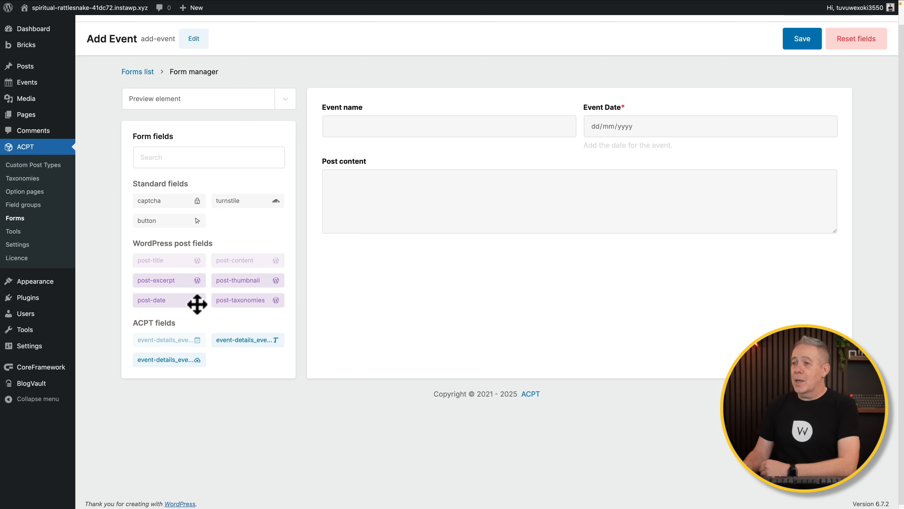
Below Post content, add the post-thumbnail, event-gallery, event-address and post-taxonomies fields in that order.
drag(236, 284, 725, 273)
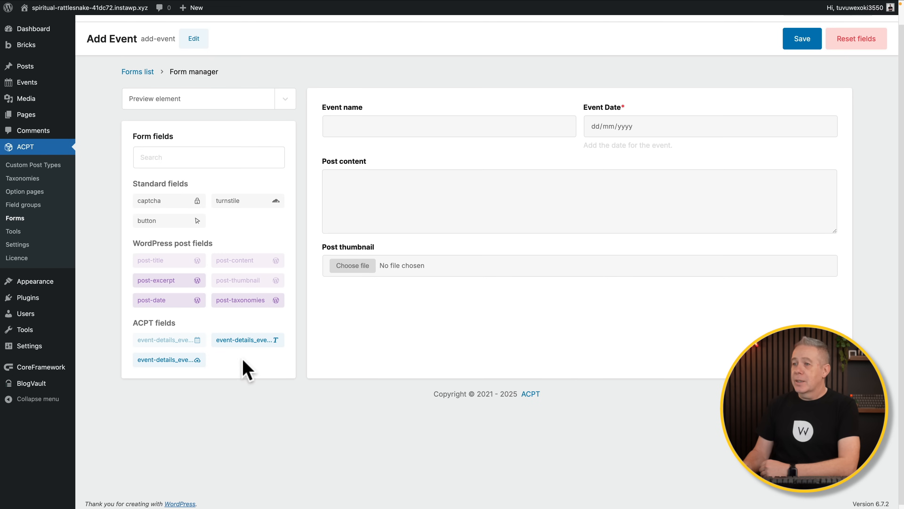
drag(234, 302, 560, 302)
drag(235, 343, 421, 295)
drag(161, 360, 504, 302)
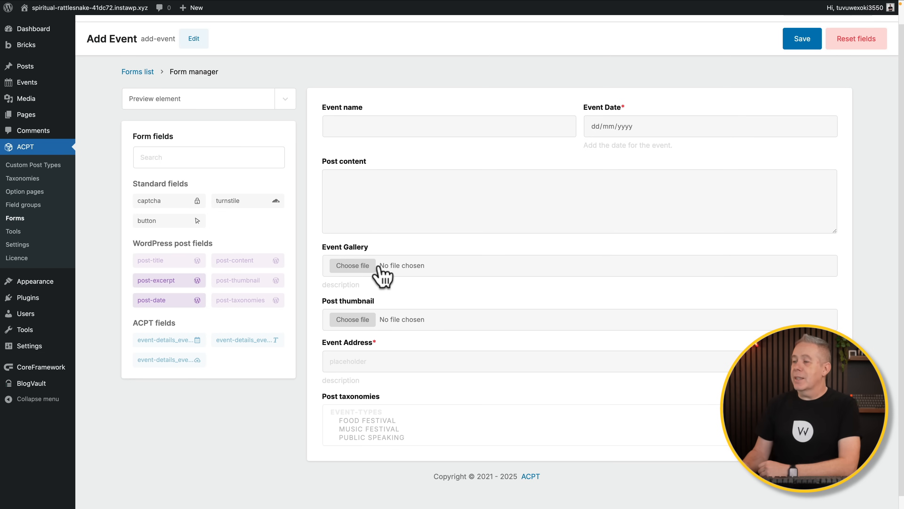
click(327, 310)
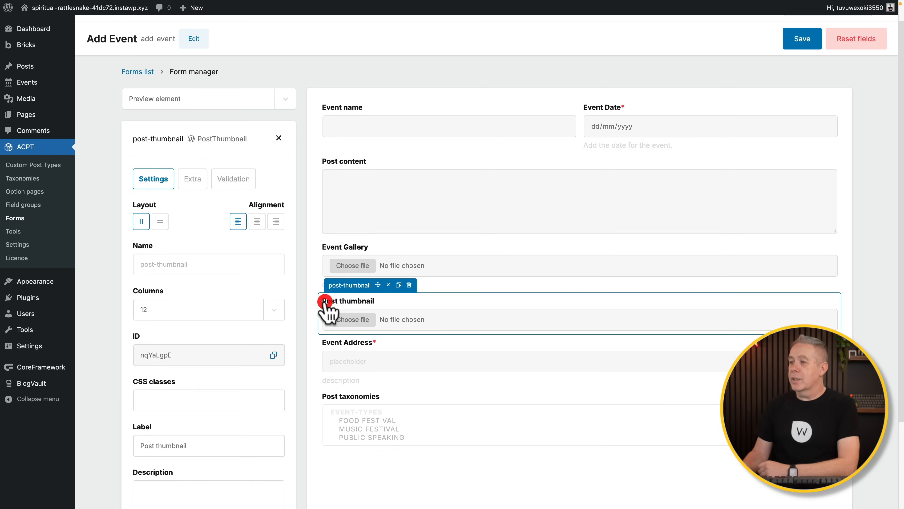
drag(376, 289, 545, 246)
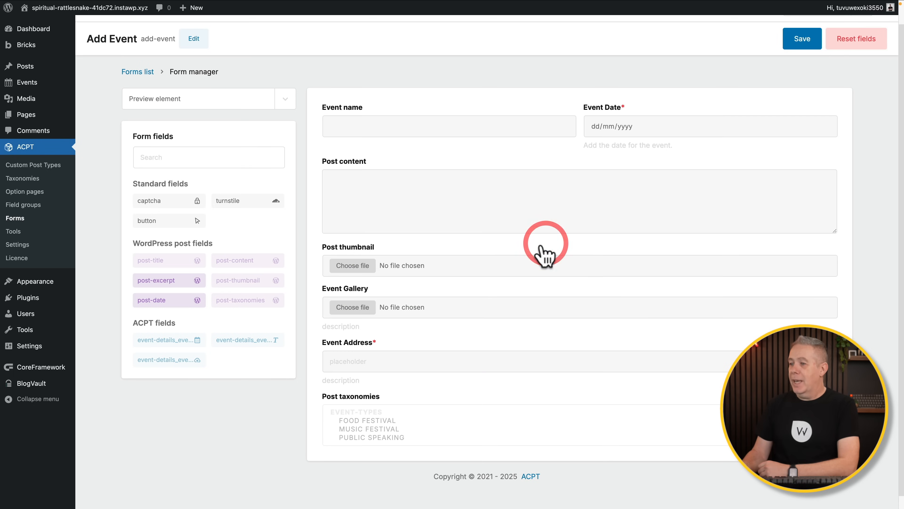
Turn off the Multiple field option for the Post taxonomies field.
click(426, 388)
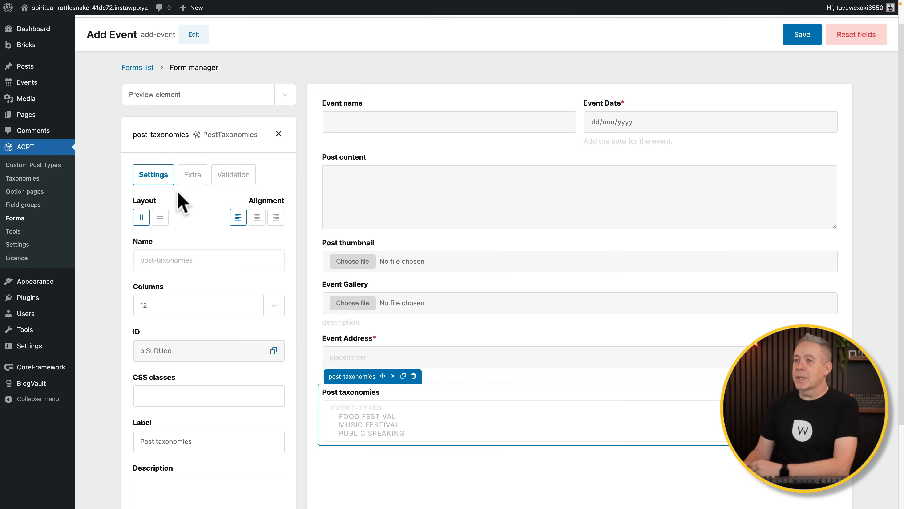
click(192, 176)
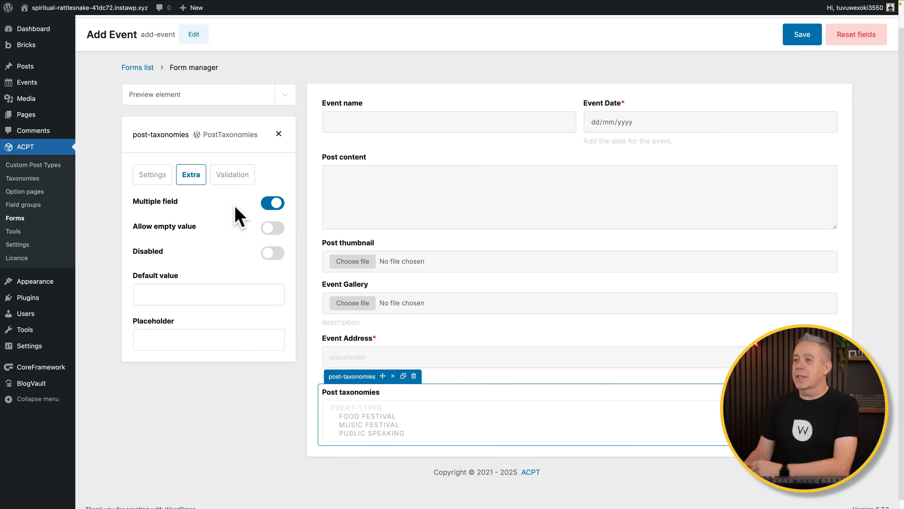
click(266, 208)
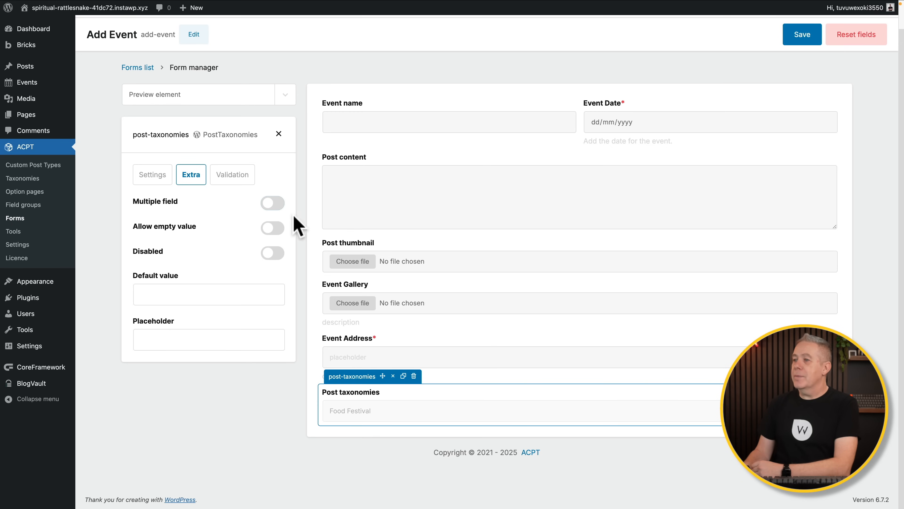
Review the Post thumbnail field's general settings and the Event Gallery field's general, extra and validation settings.
click(356, 251)
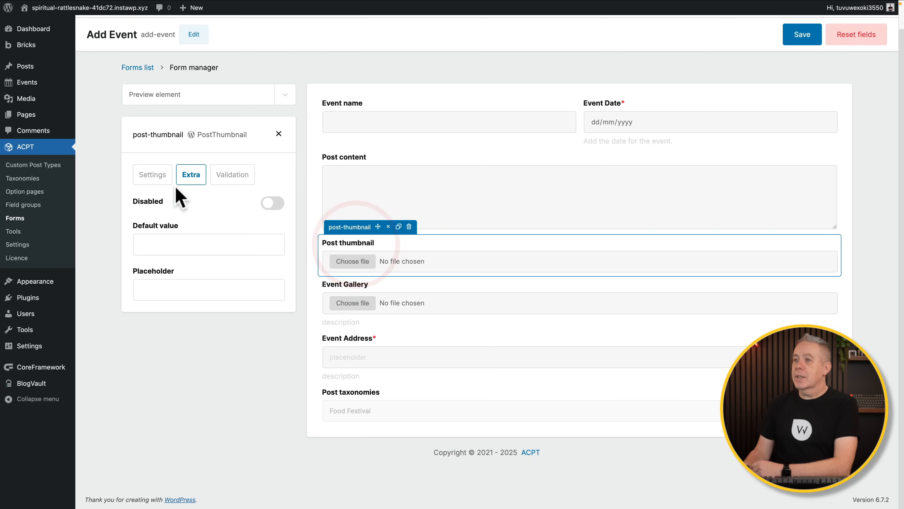
click(155, 174)
scroll(210, 338, down, 3)
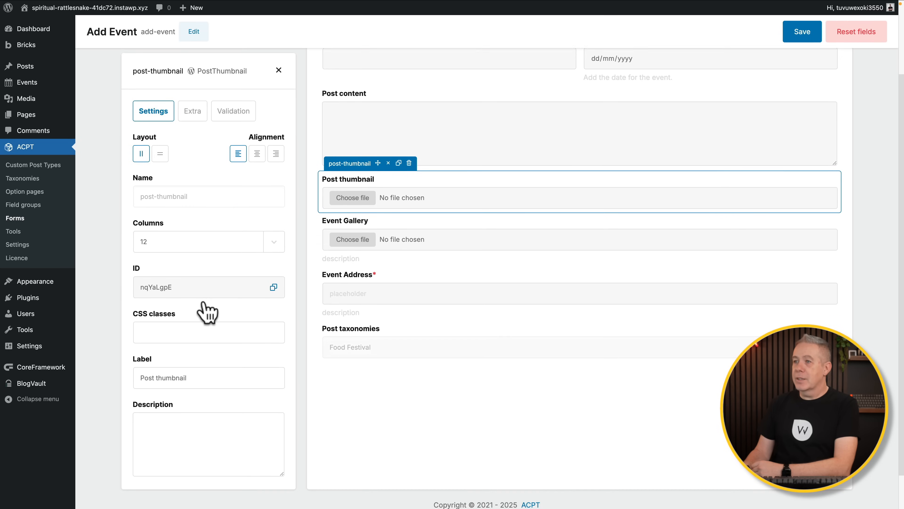
scroll(208, 307, up, 4)
click(356, 301)
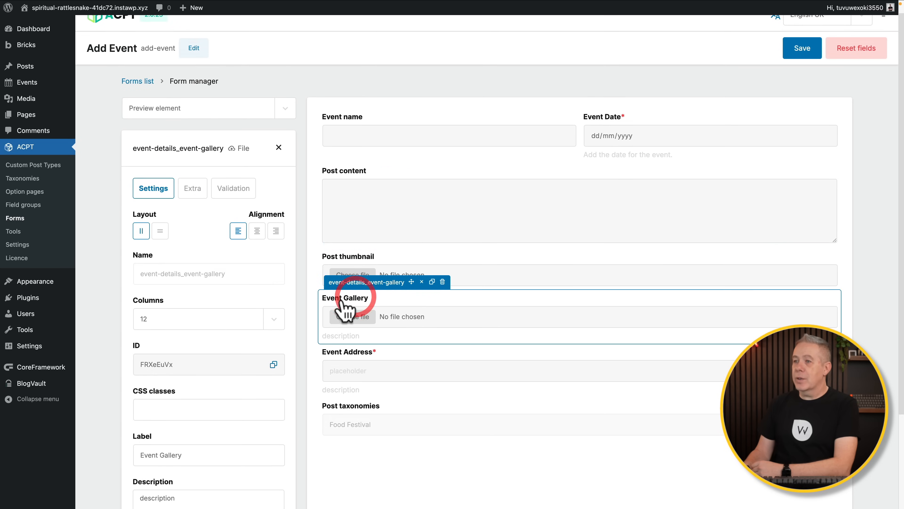
scroll(213, 372, down, 1)
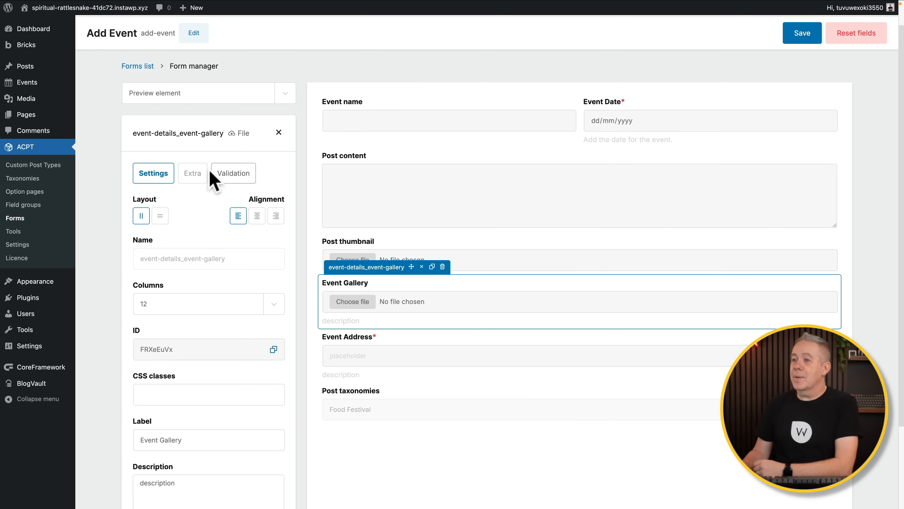
click(192, 173)
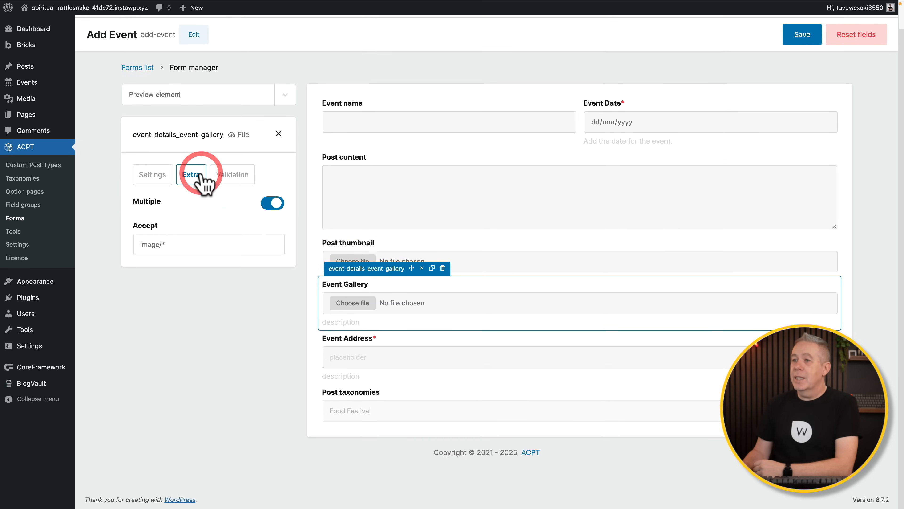
click(176, 248)
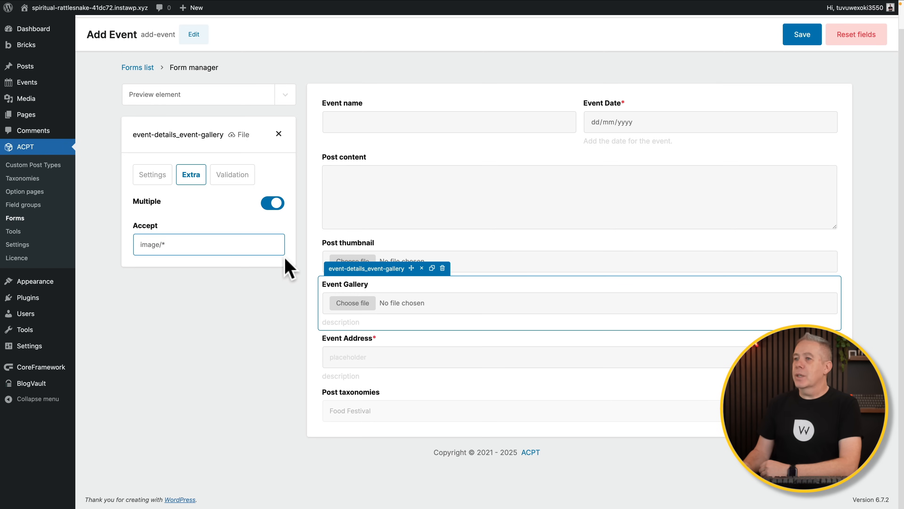
click(237, 180)
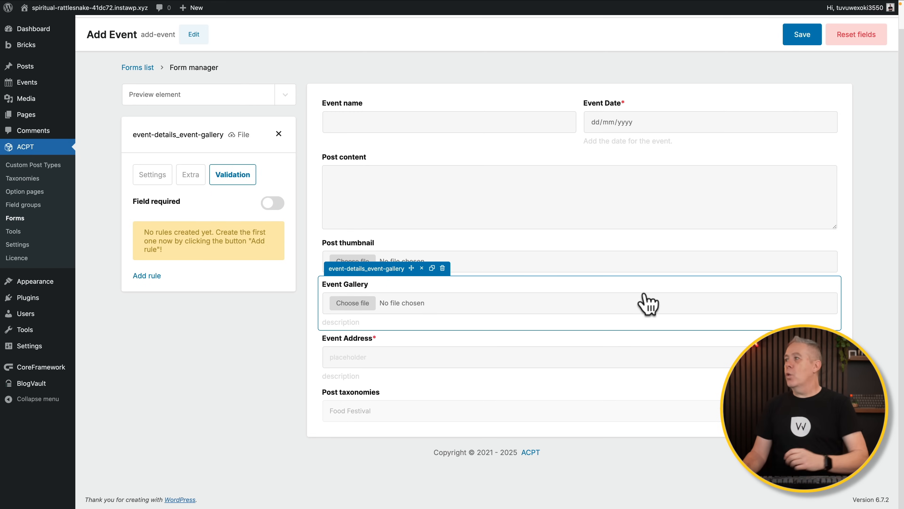
Save the Add Event form and copy its shortcode from the forms list.
click(802, 39)
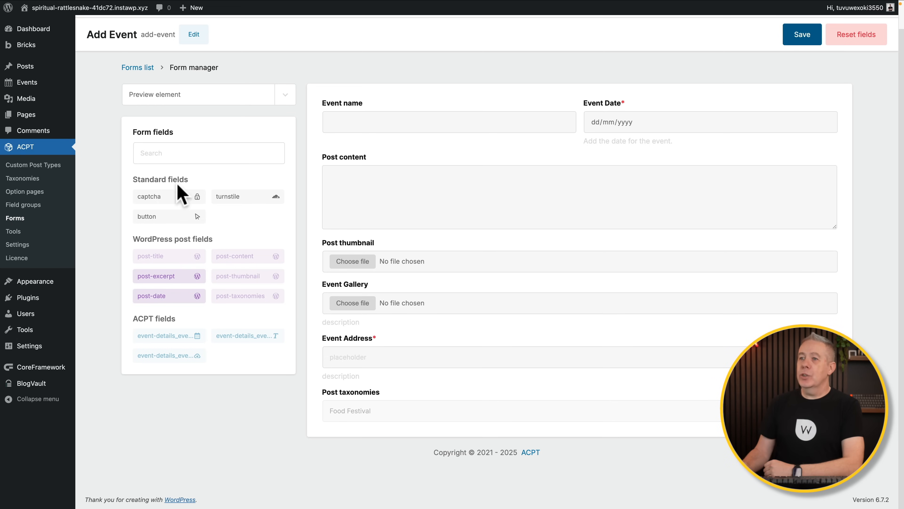
click(34, 223)
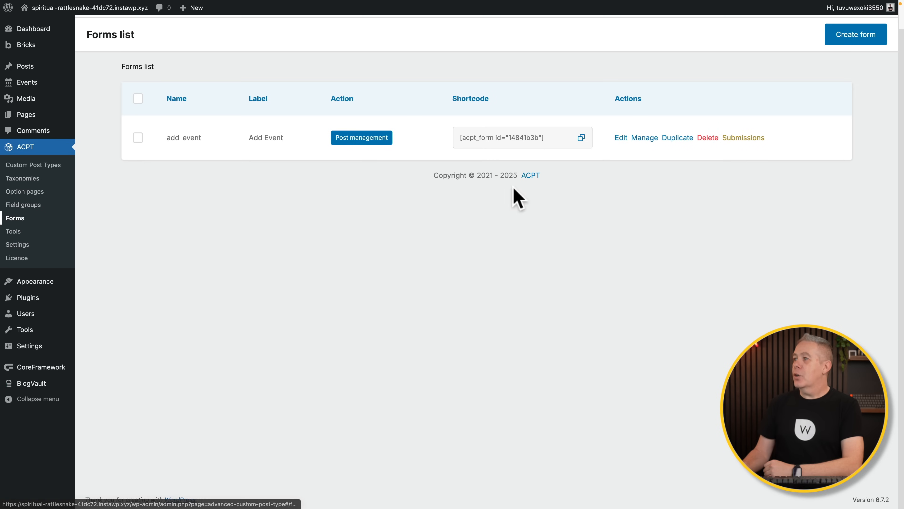
click(582, 140)
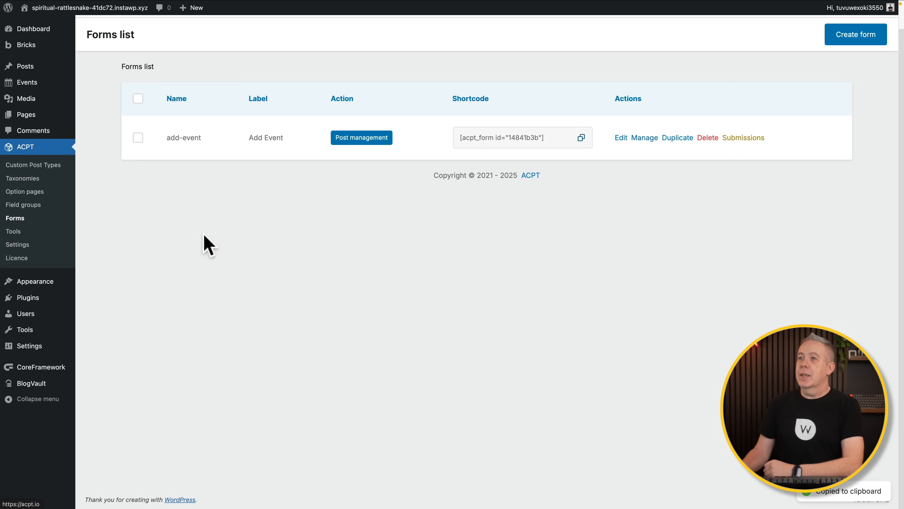
Create a new page titled "Add New Event" and publish it.
mouse_move(30, 115)
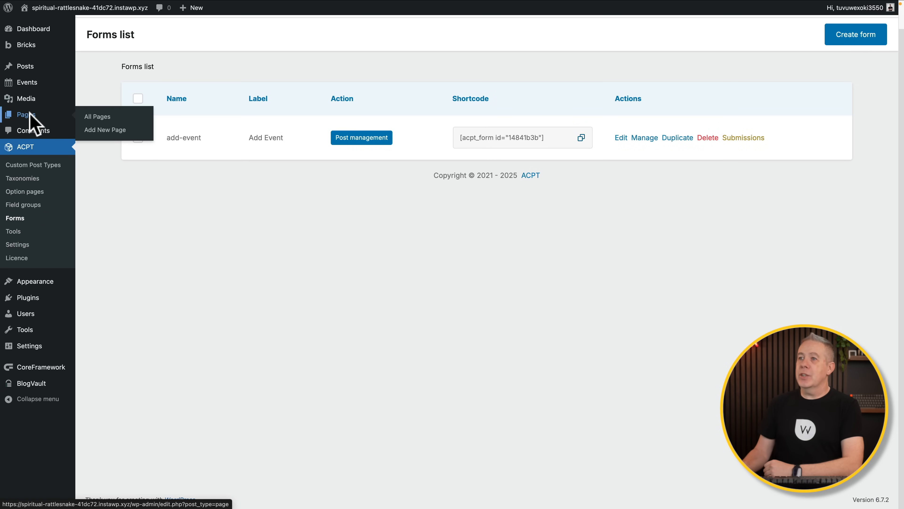
click(91, 130)
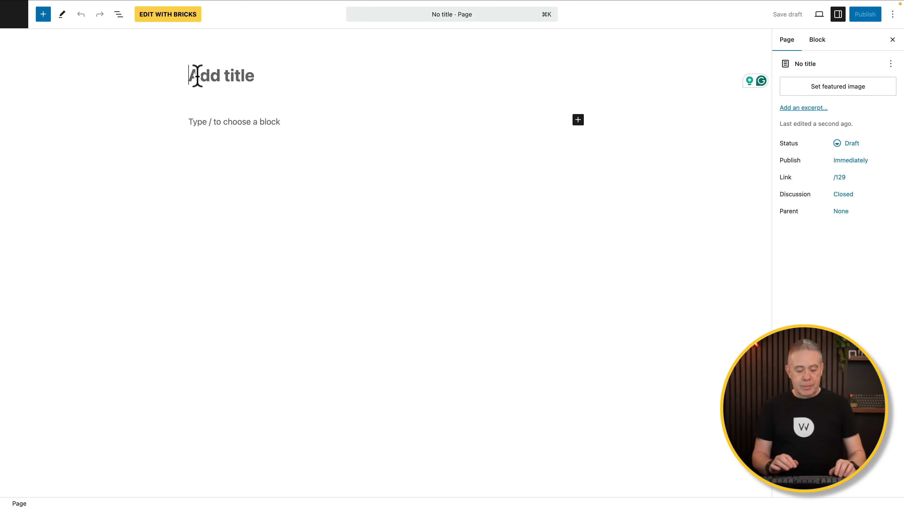
text(Add New Event)
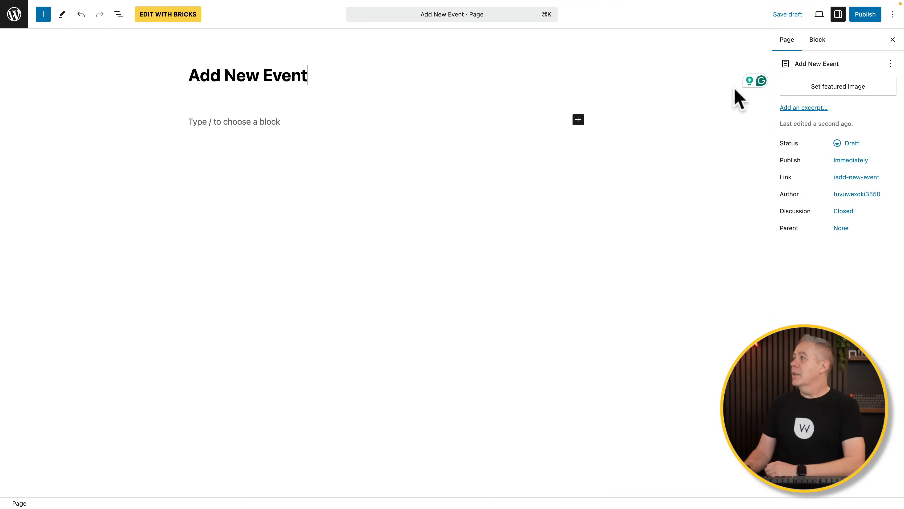
click(865, 15)
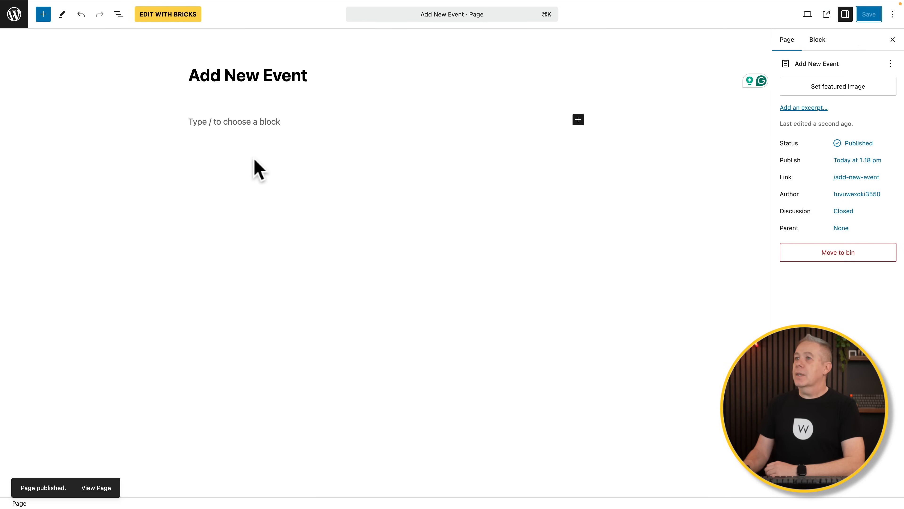
Open the page in the Bricks editor, add a section, and place a Shortcode element inside its container.
click(166, 21)
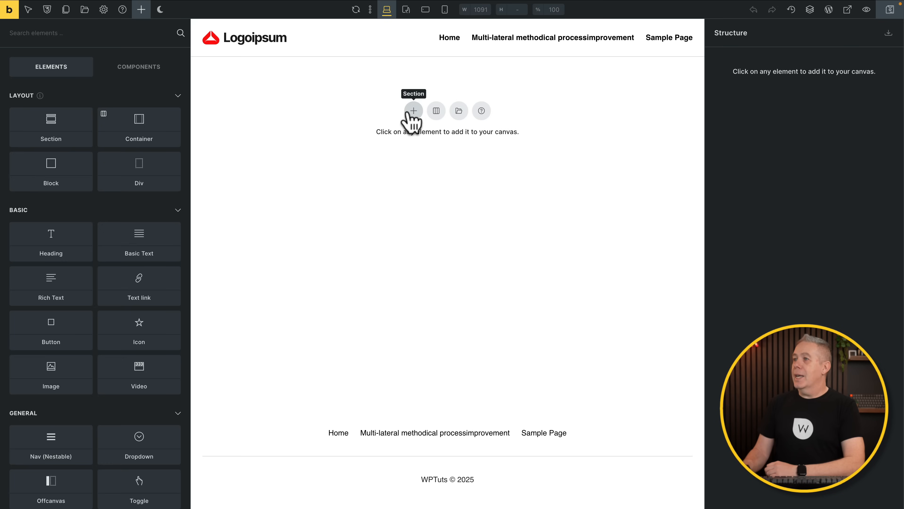
click(413, 110)
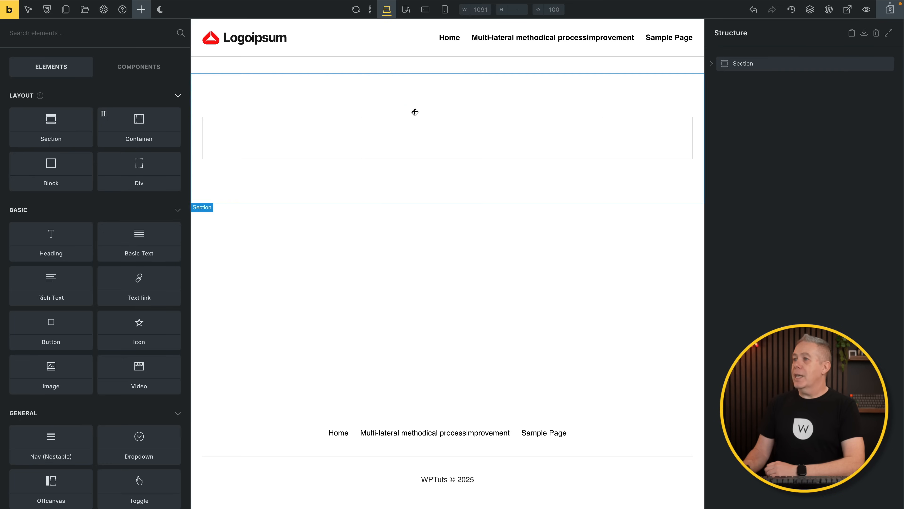
click(366, 144)
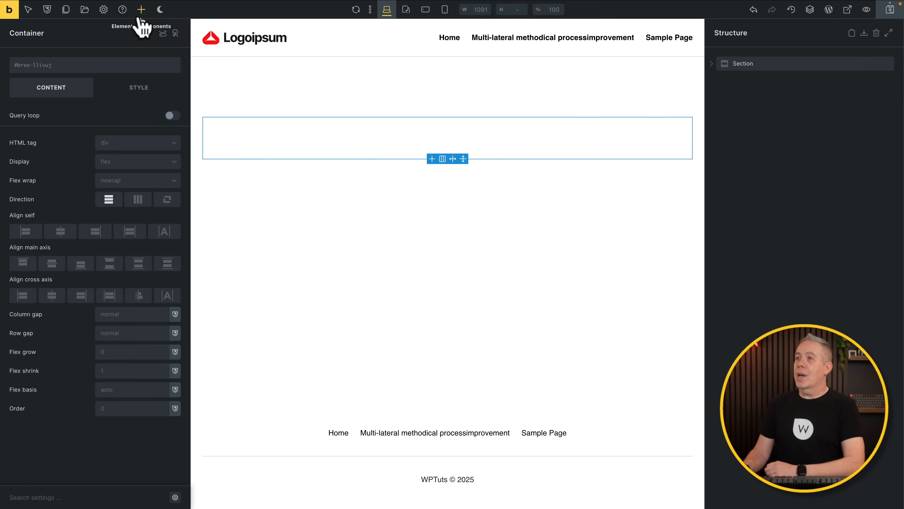
click(137, 9)
click(126, 33)
text(shor)
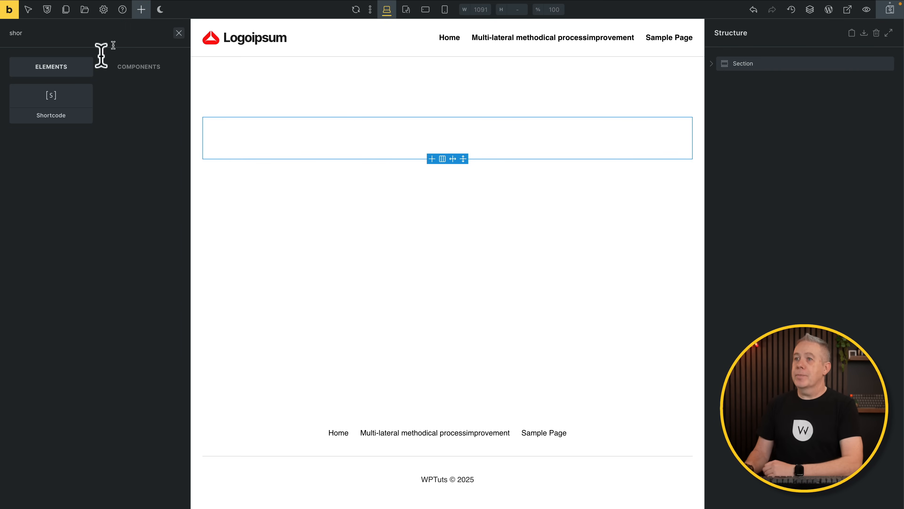
drag(51, 101, 484, 133)
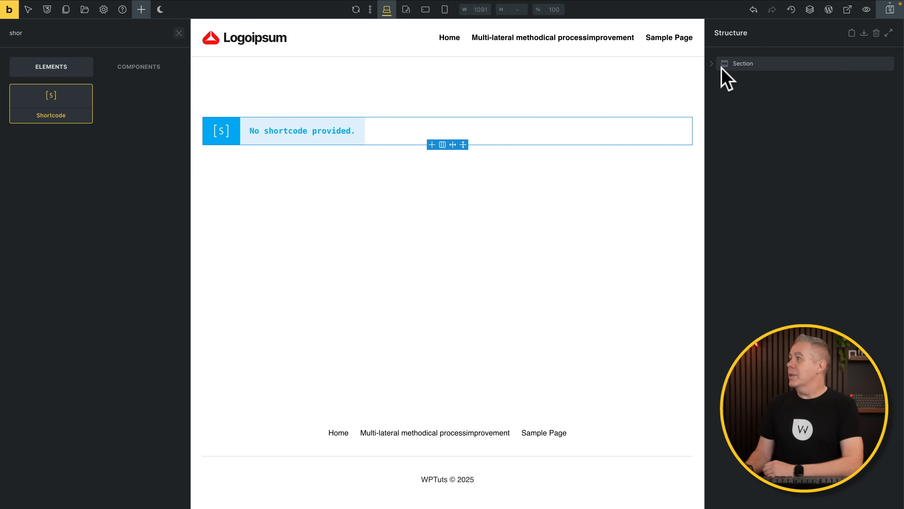
Paste [acpt_form id="14841b3b"] into the Shortcode element and save the page.
click(889, 33)
click(811, 92)
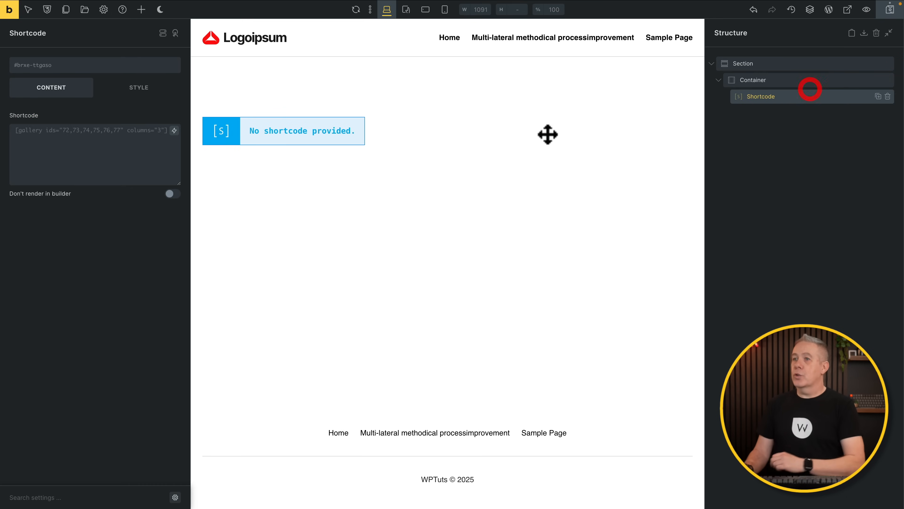
click(30, 142)
key(ctrl+v)
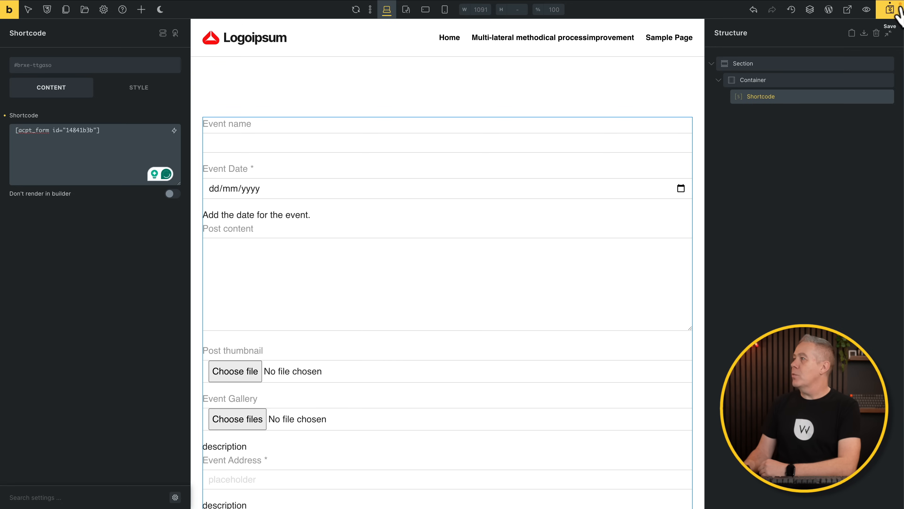
click(891, 10)
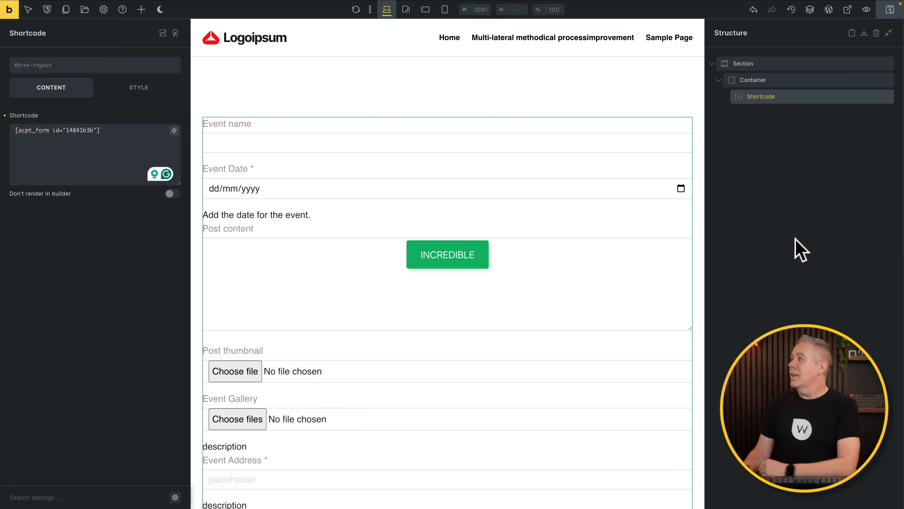
Examine the form on the live page, trying the event name, date picker, post content and gallery file chooser without entering anything.
click(848, 10)
scroll(146, 328, down, 5)
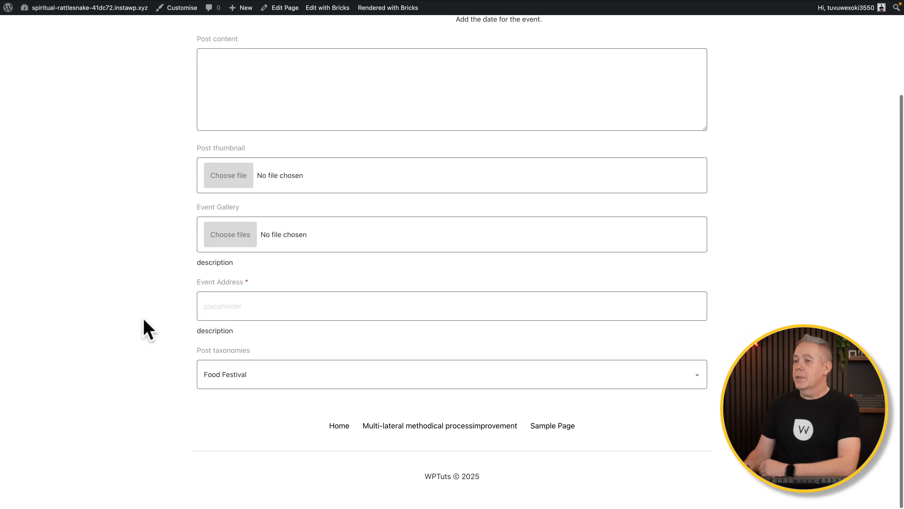
scroll(146, 328, up, 5)
click(228, 109)
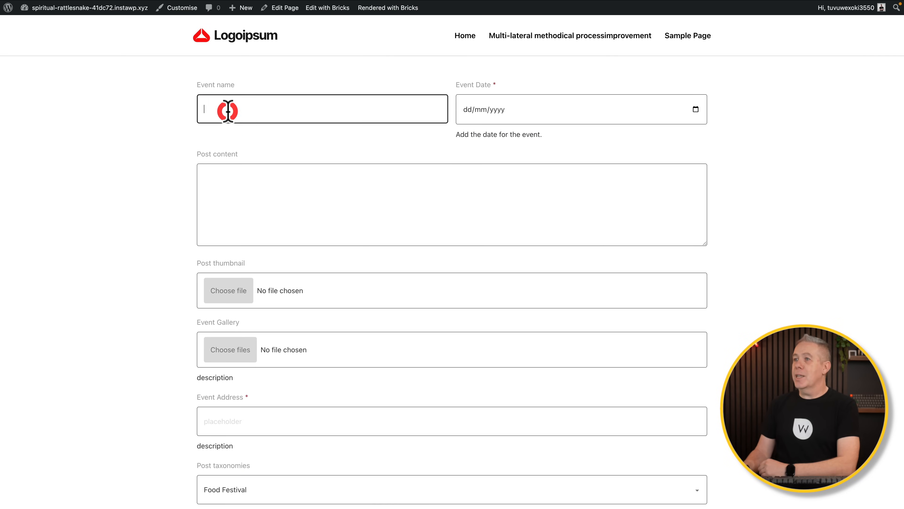
click(516, 111)
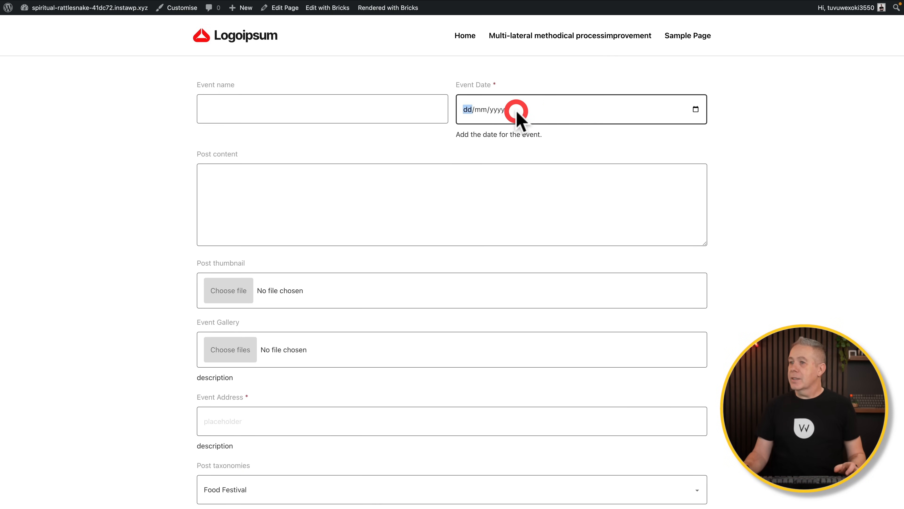
click(696, 110)
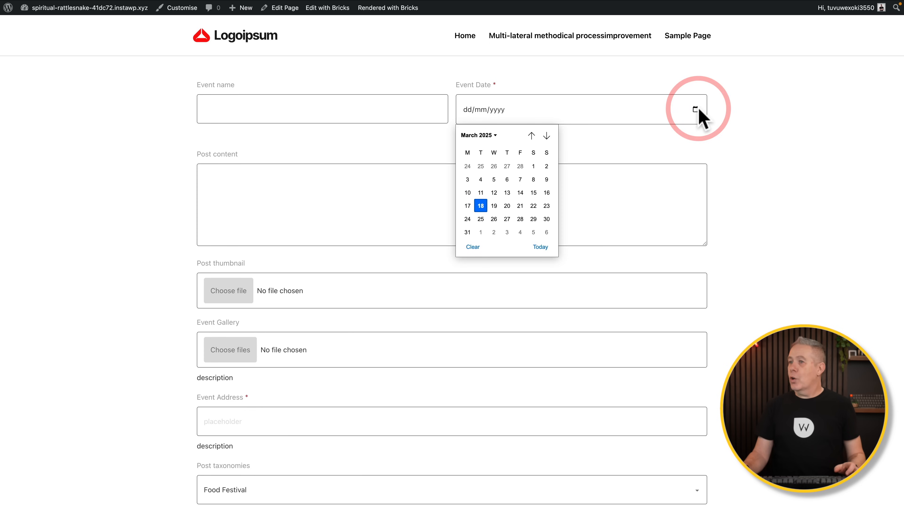
click(742, 116)
click(465, 167)
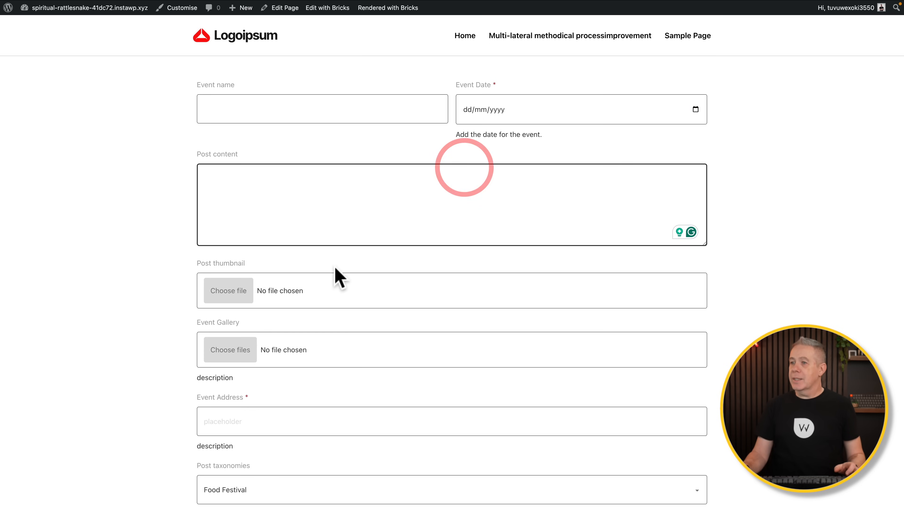
scroll(277, 281, down, 2)
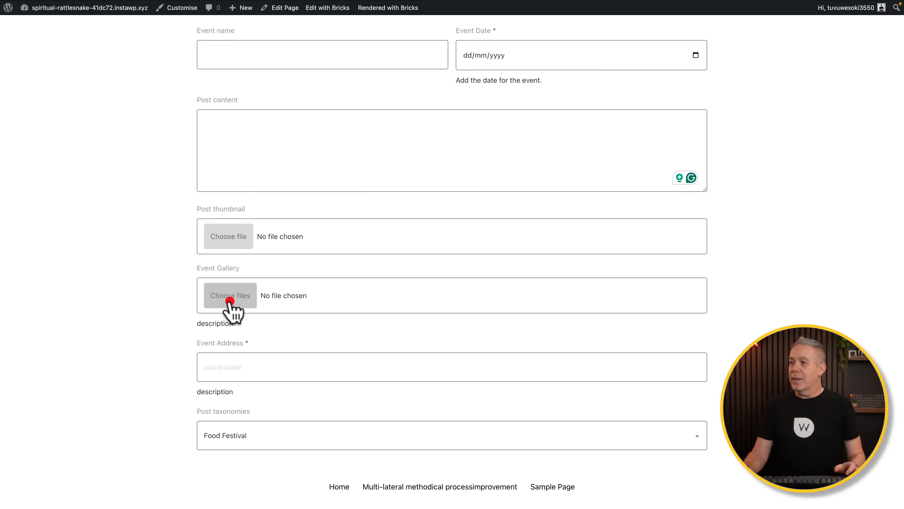
click(228, 298)
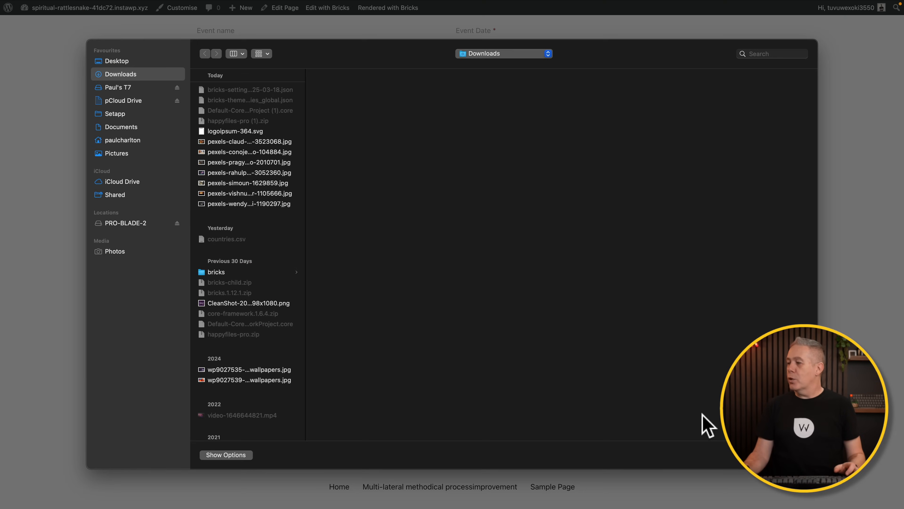
key(Escape)
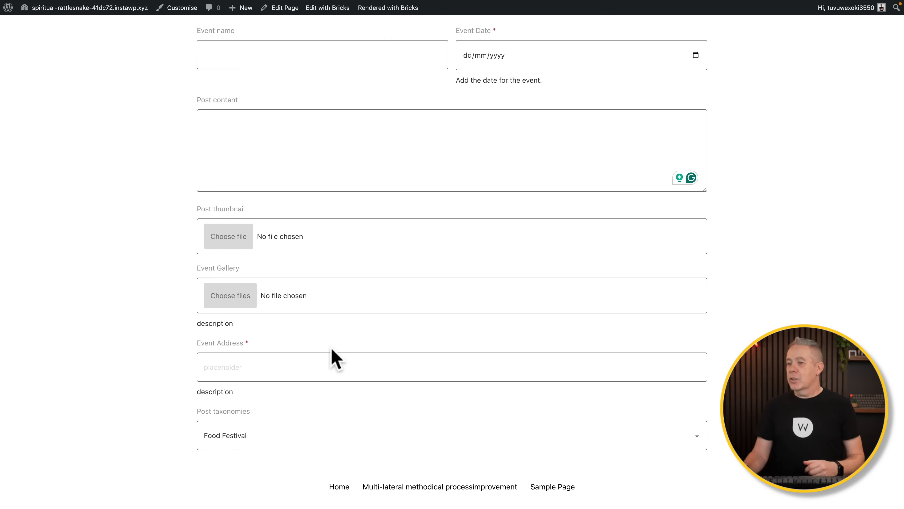